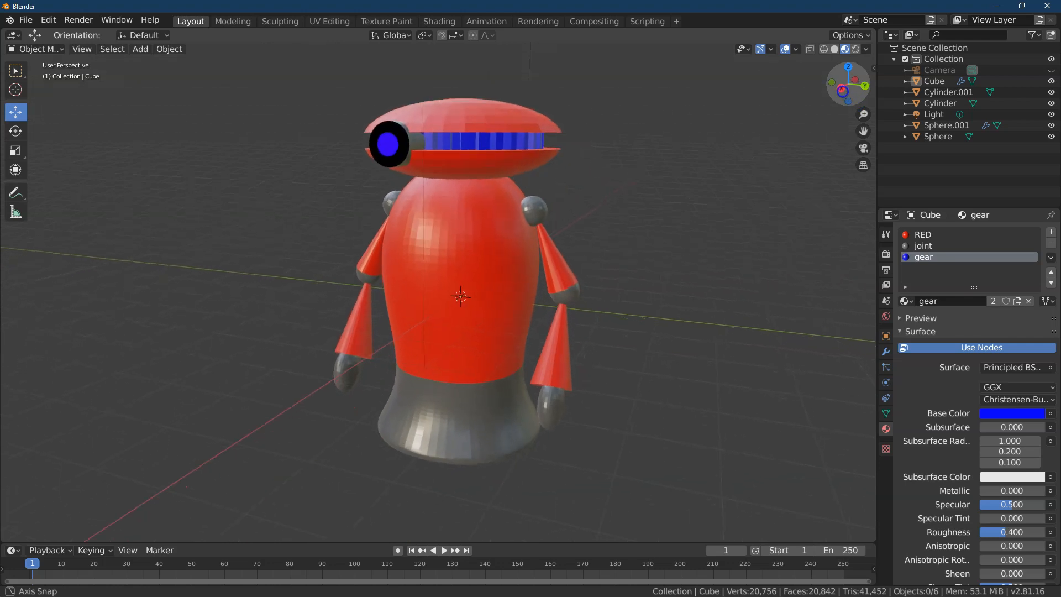
key("KP_6")
key("KP_6")
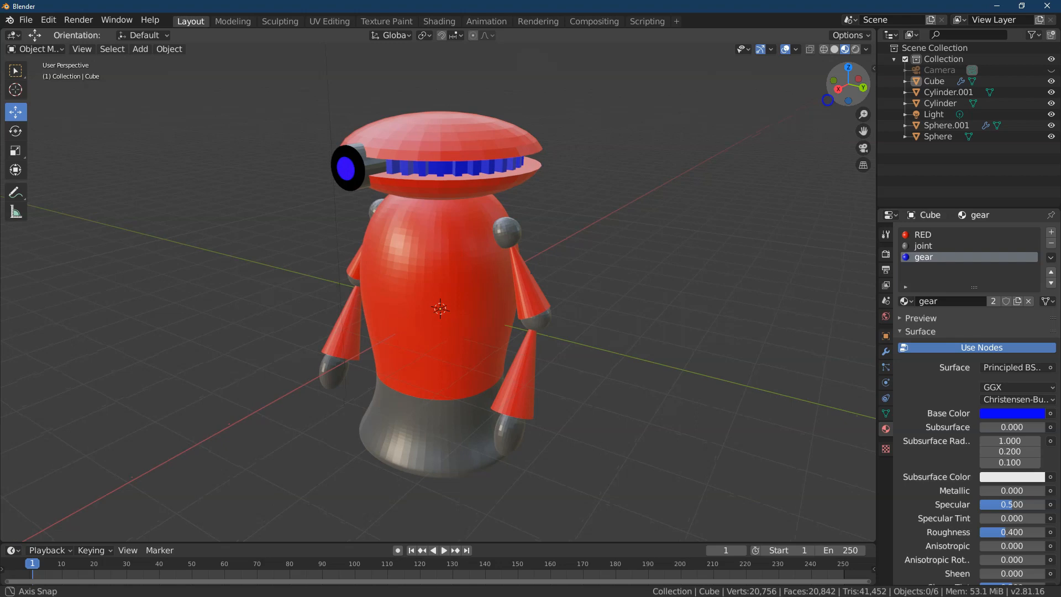
middle_click_drag(440, 308, 468, 310)
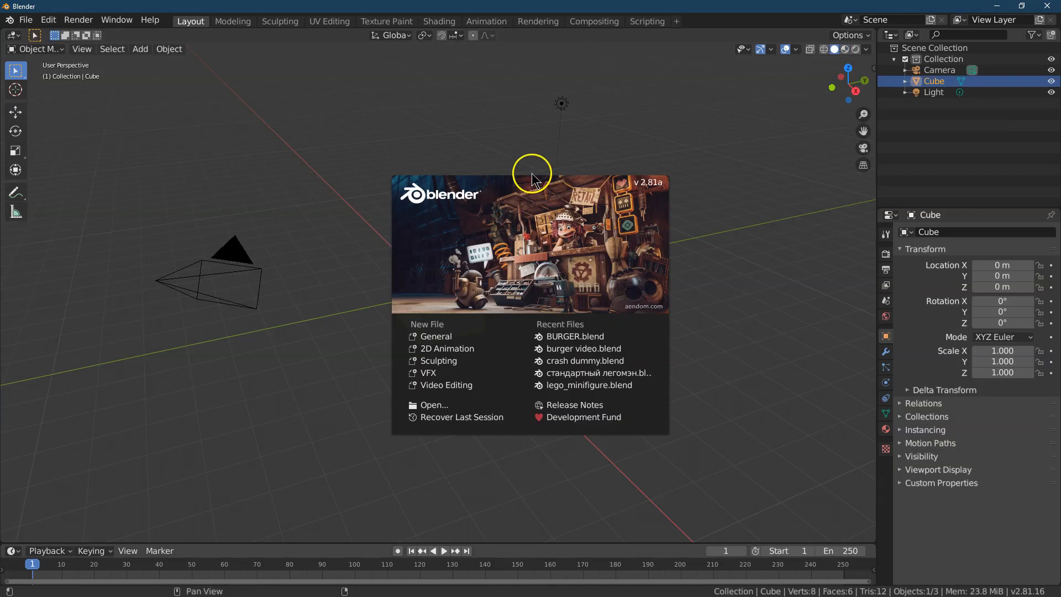
- Start a new General file and hide the light and the camera in the viewport
left_click(462, 340)
left_click(1051, 93)
left_click(1050, 70)
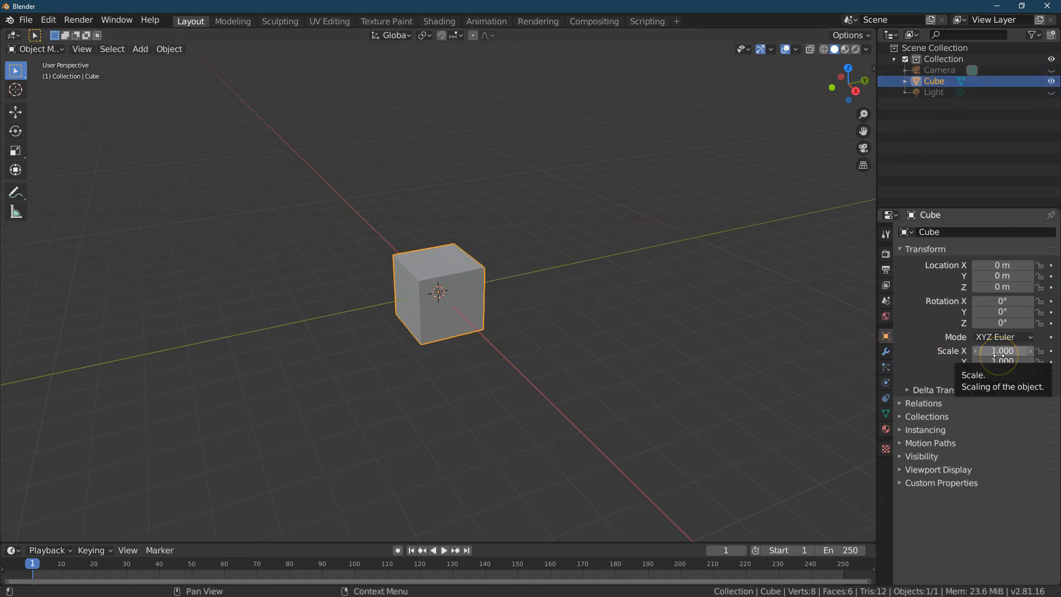
- Set the default cube's scale to 2 in X, 2 in Y and 3 in Z
left_click(1000, 374)
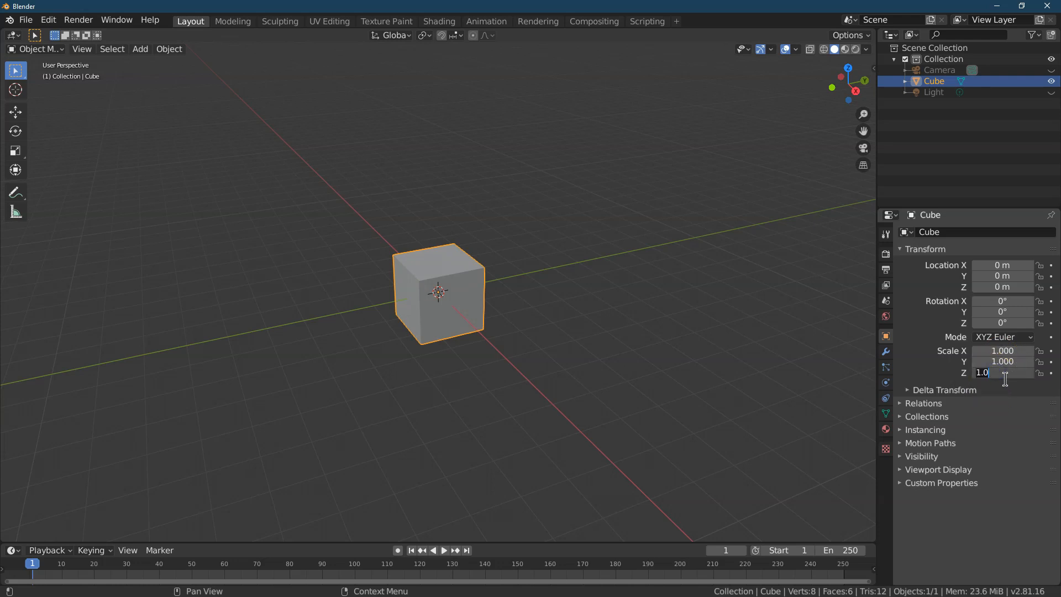
type("3")
key("Return")
left_click(1020, 362)
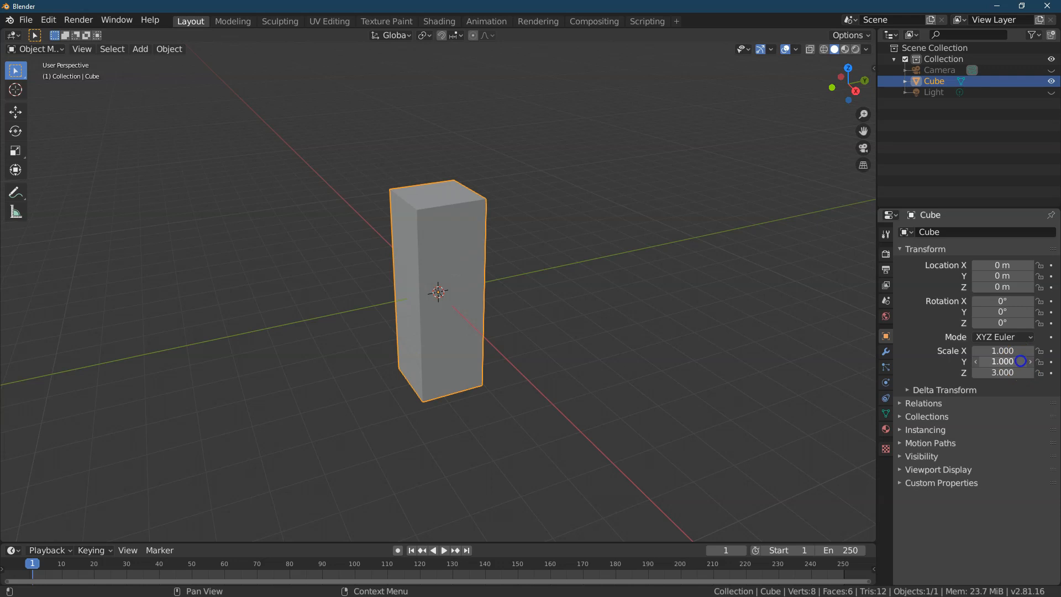
type("2")
key("Return")
left_click(1012, 352)
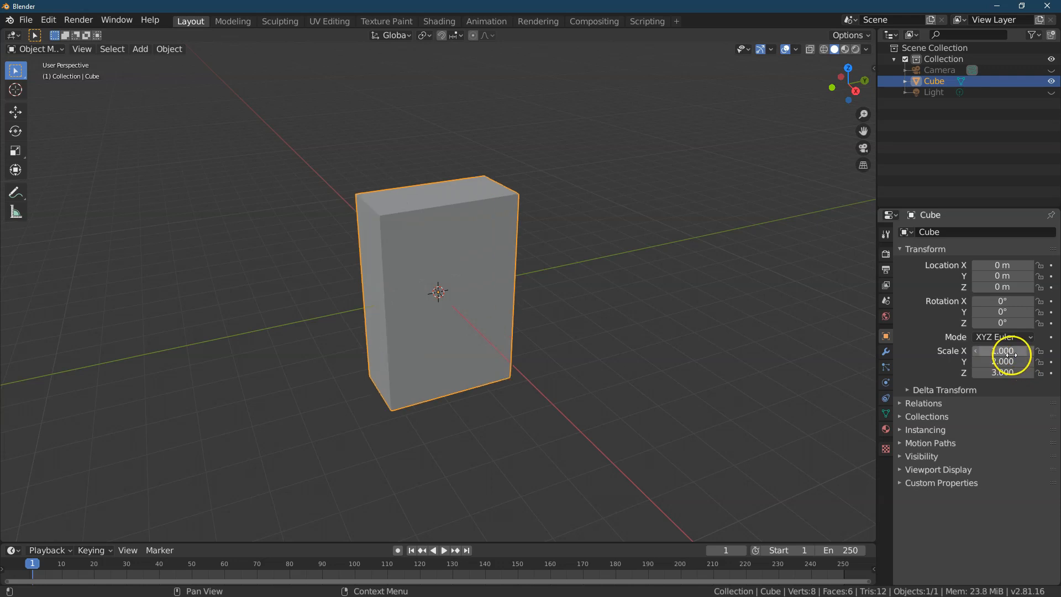
type("2")
key("Return")
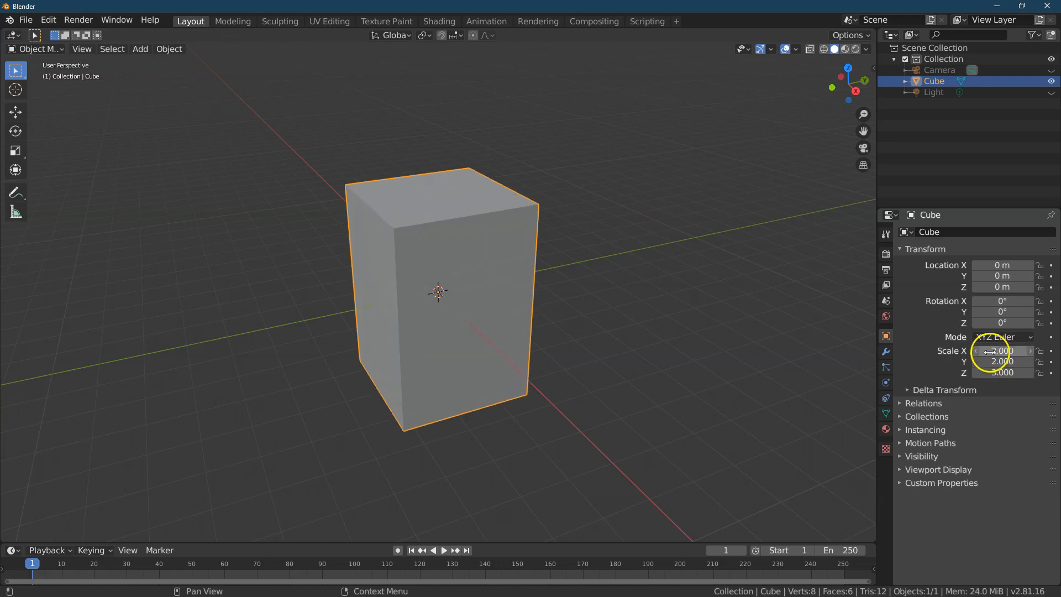
- Add a Subdivision Surface modifier to the cube with 5 render and 4 viewport subdivisions
left_click(887, 353)
left_click(952, 233)
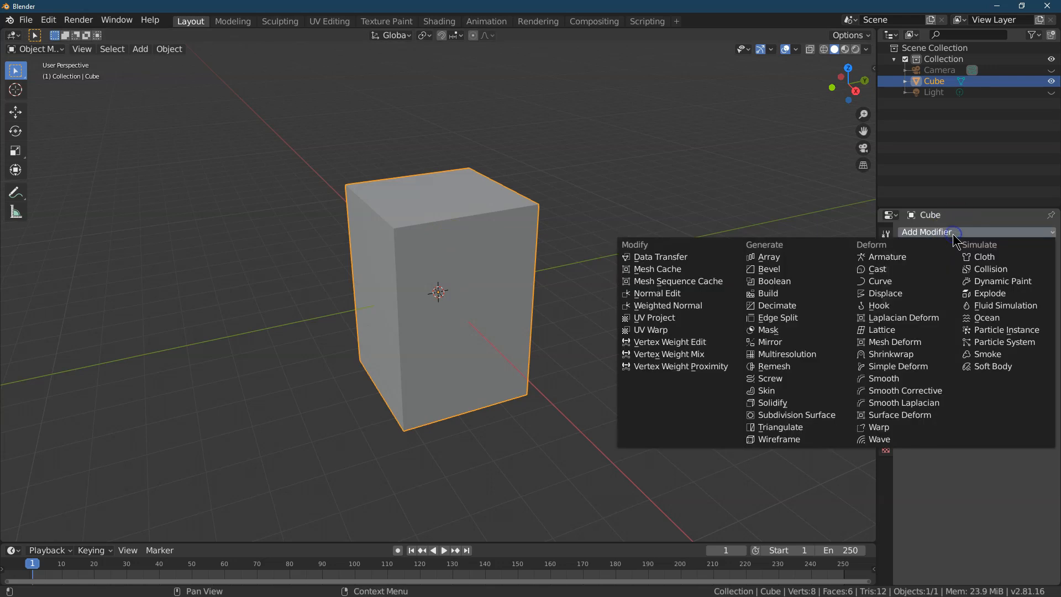
left_click(825, 419)
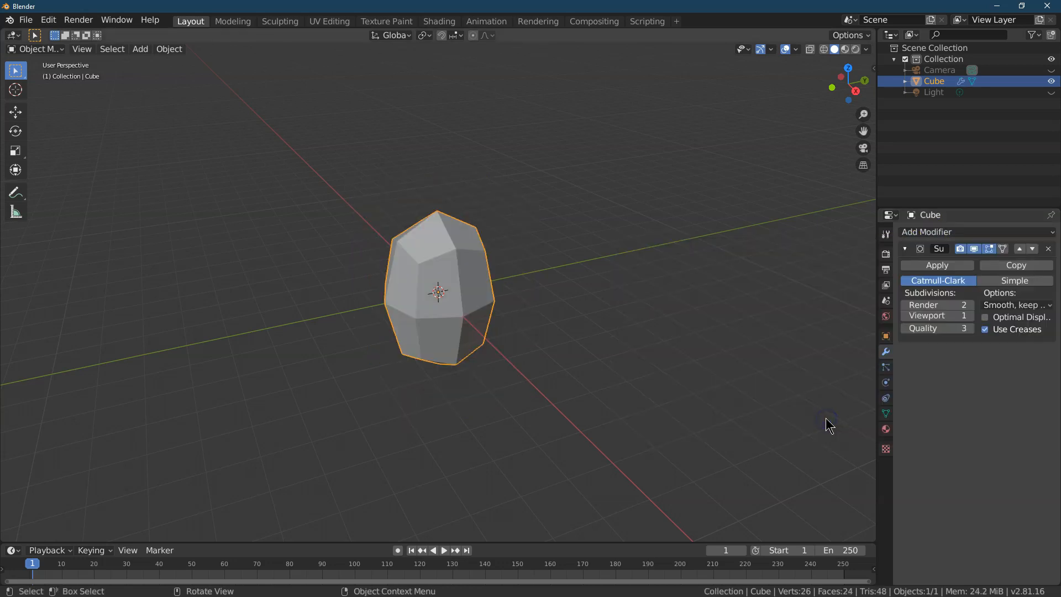
left_click(971, 305)
left_click(971, 305)
left_click(972, 316)
left_click(971, 316)
left_click(971, 316)
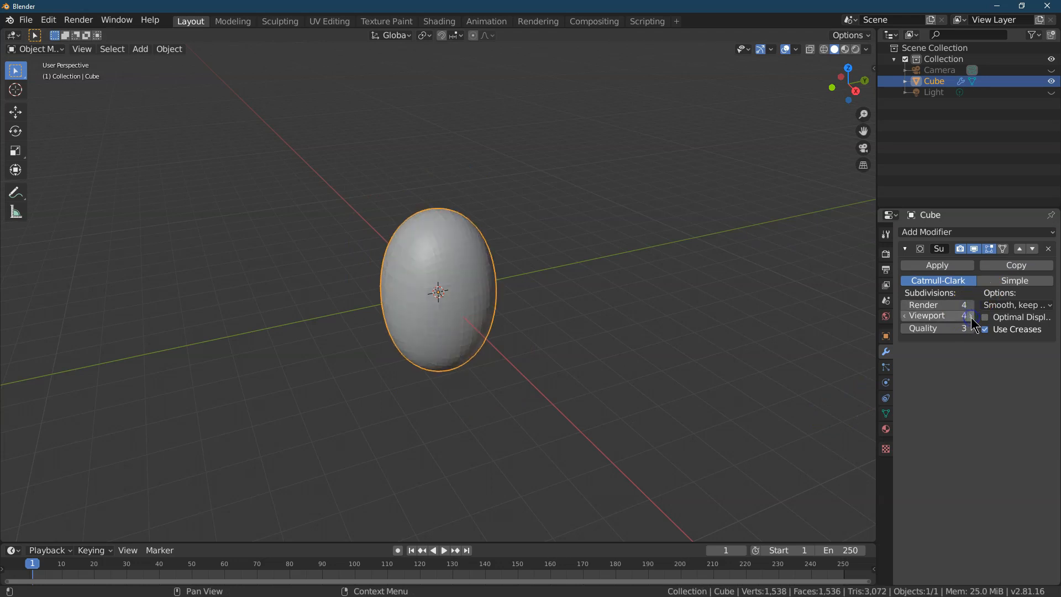
left_click(971, 305)
left_click(971, 305)
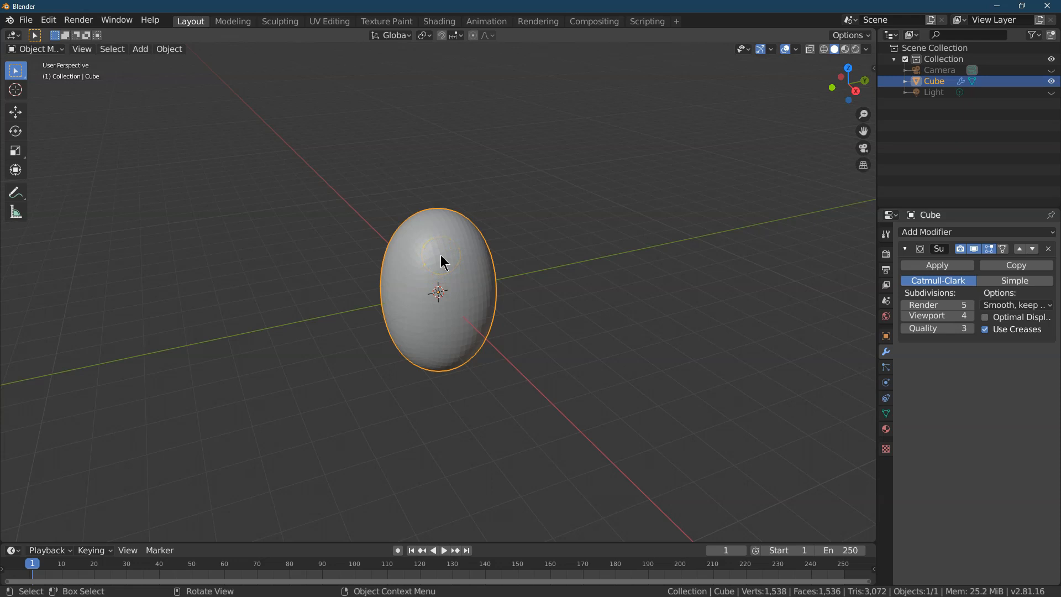
- In Edit Mode, add a horizontal loop cut with 2 cuts around the box
left_click(35, 50)
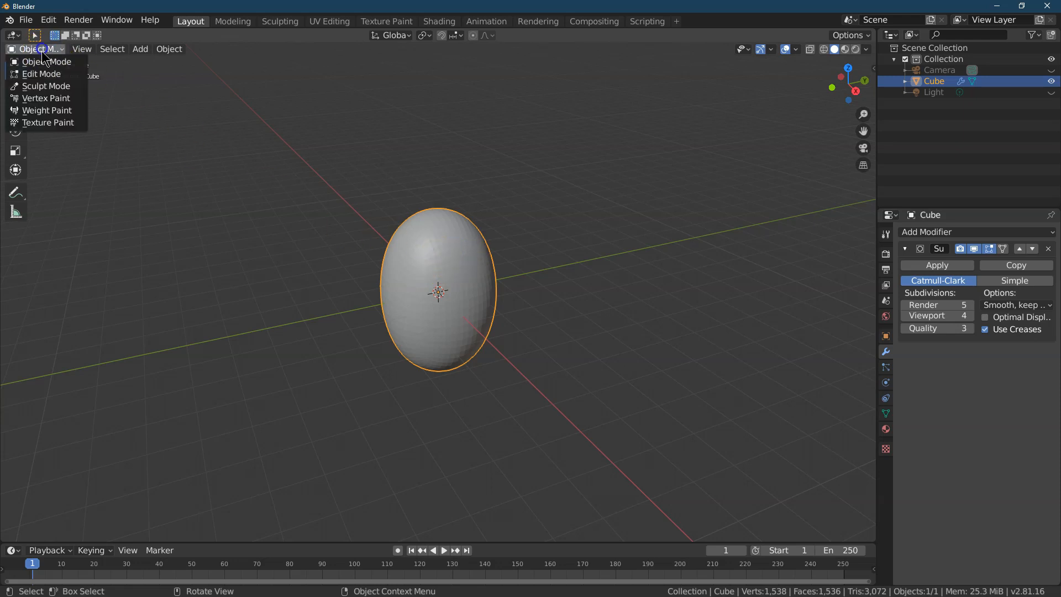
left_click(58, 73)
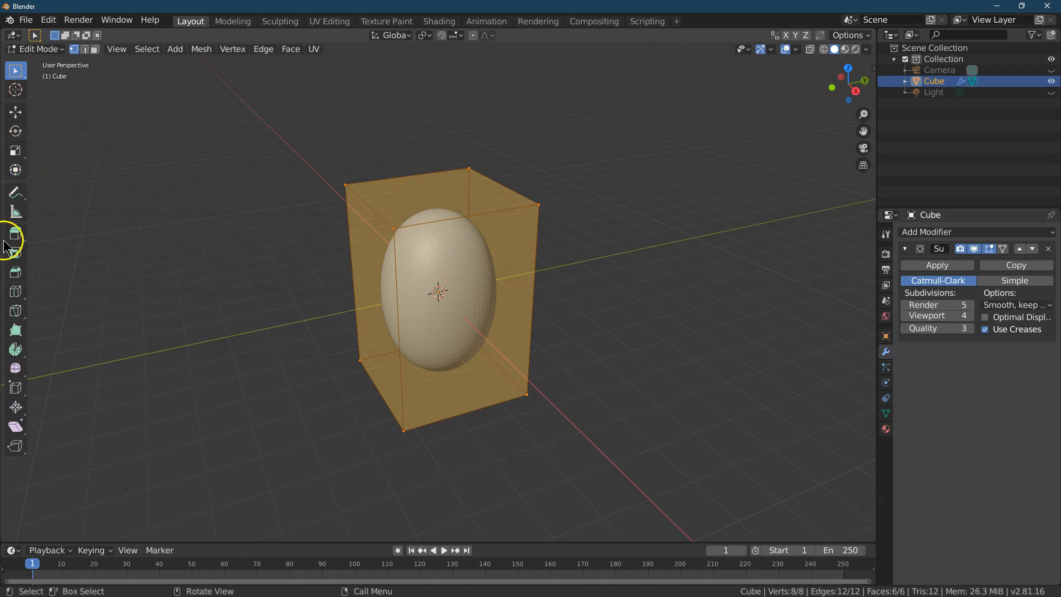
left_click(15, 291)
left_click(386, 297)
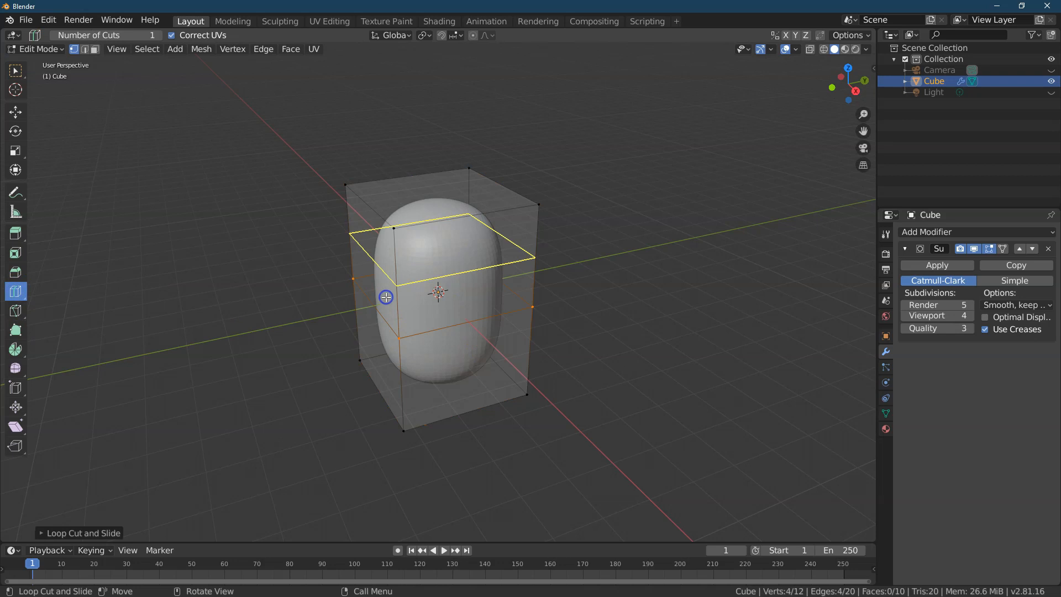
left_click(53, 534)
left_click(181, 444)
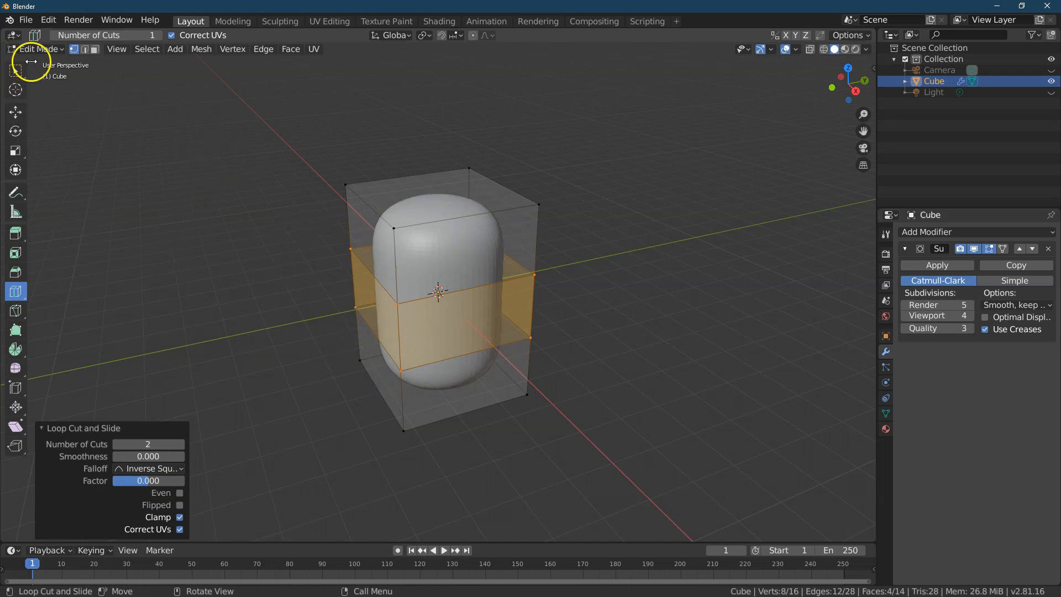
- Scale the top face of the box to 0.6 in X, Y and Z, leaving nothing selected
key("w")
left_click(95, 49)
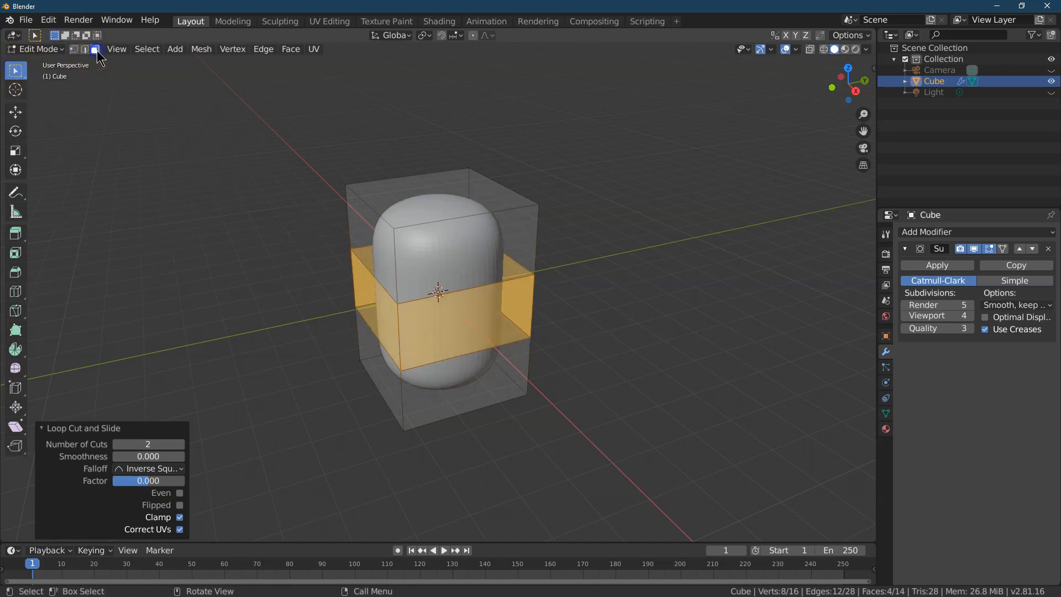
left_click(408, 199)
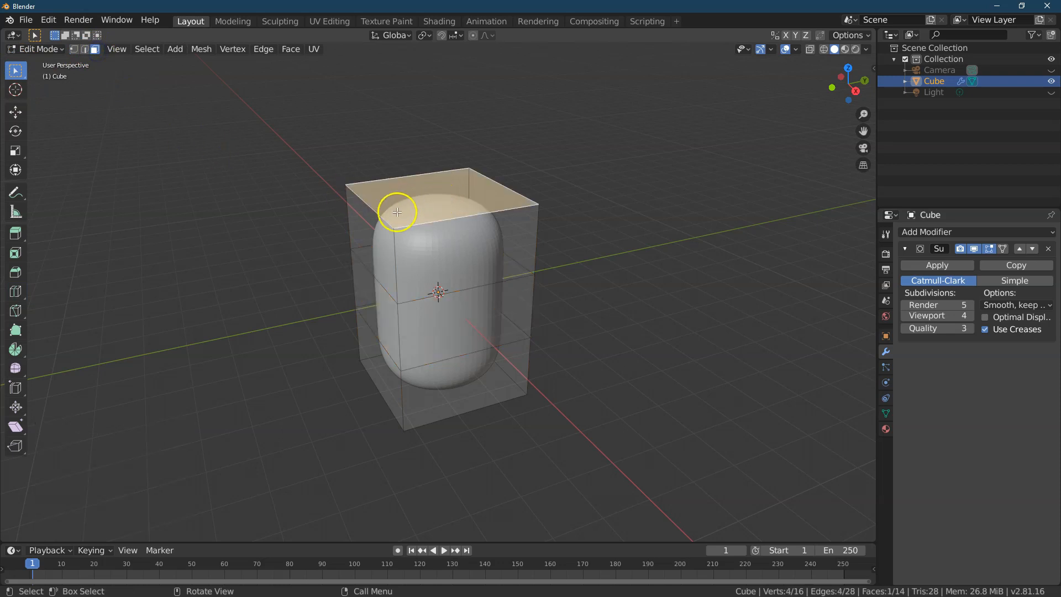
left_click(14, 150)
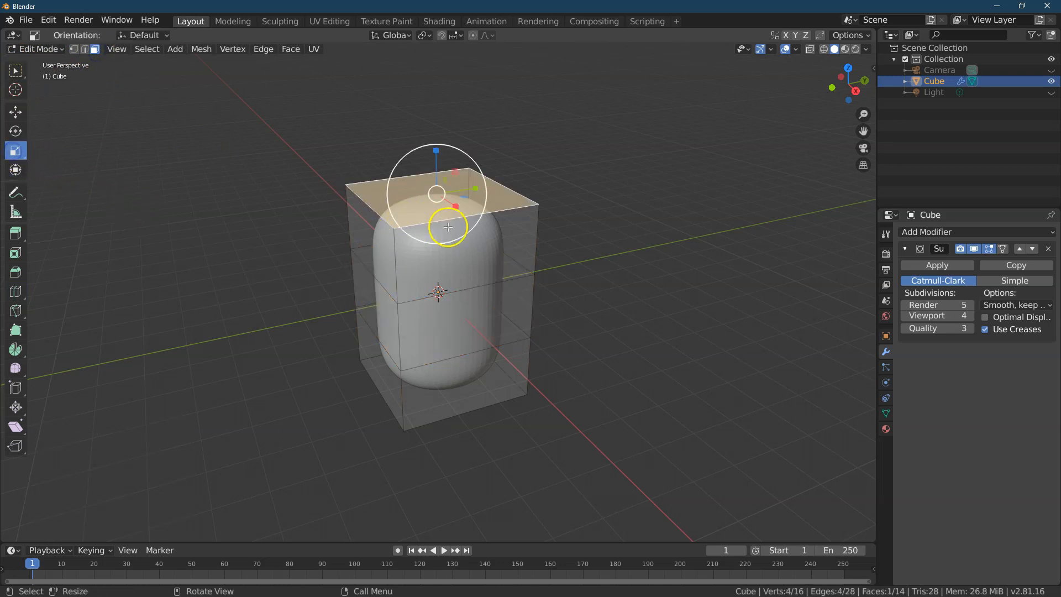
left_click_drag(473, 166, 460, 169)
left_click(169, 483)
type(".6")
key("Tab")
type(".6")
key("Tab")
type(".6")
key("Return")
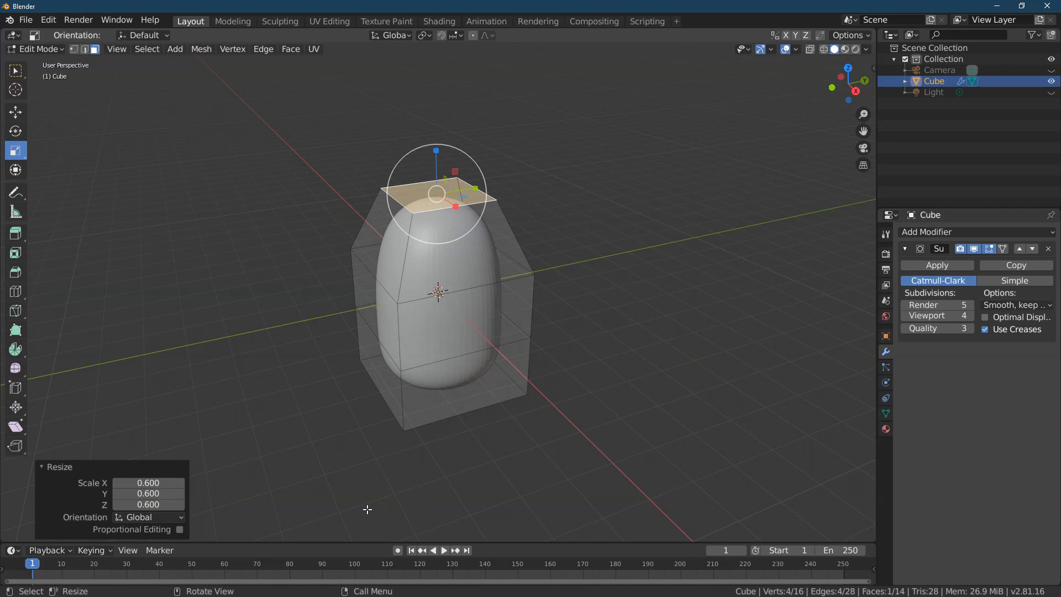
left_click(408, 468)
left_click(217, 263)
- Select the whole upper edge loop around the body and move it by -0.2 m along Z
left_click(84, 49)
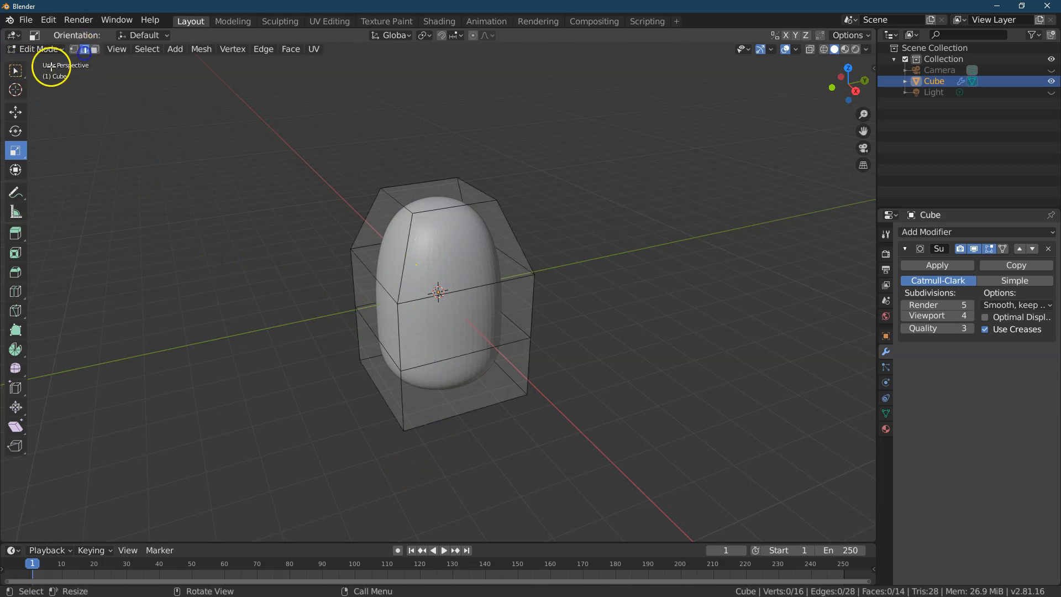
left_click(15, 71)
left_click(498, 281)
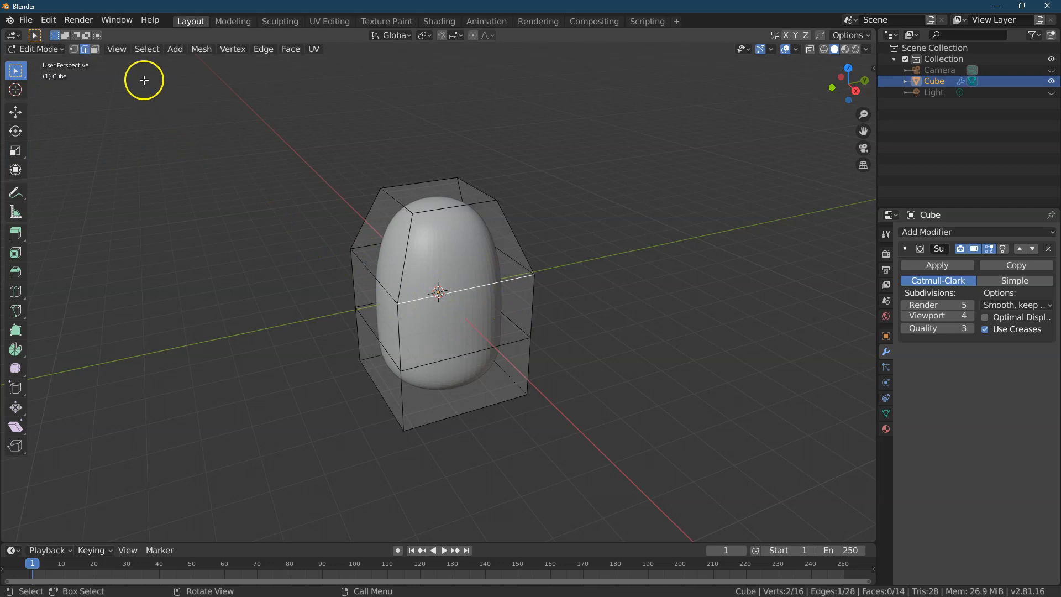
left_click(152, 56)
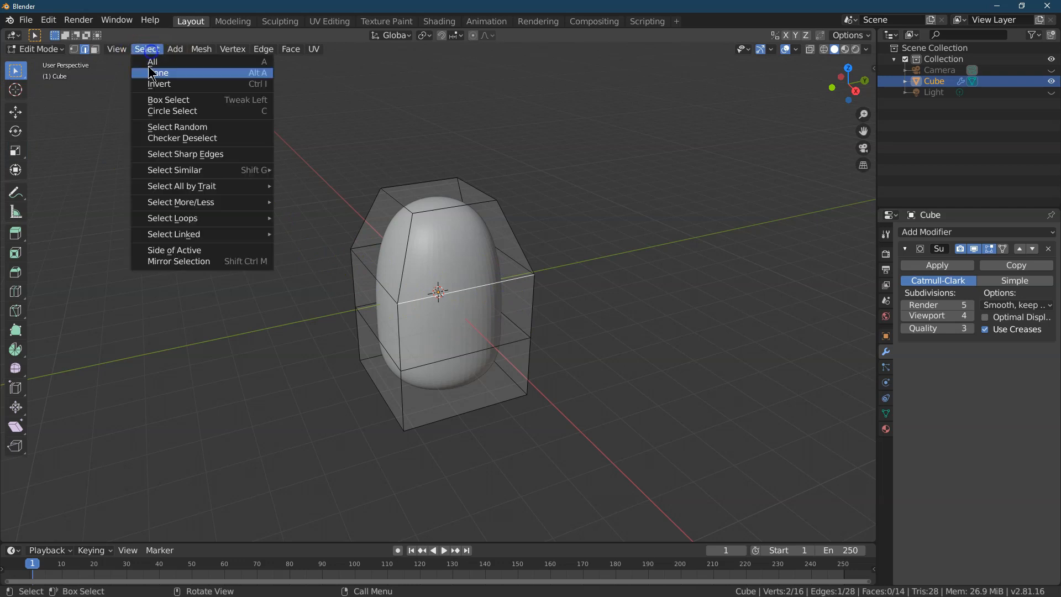
mouse_move(205, 219)
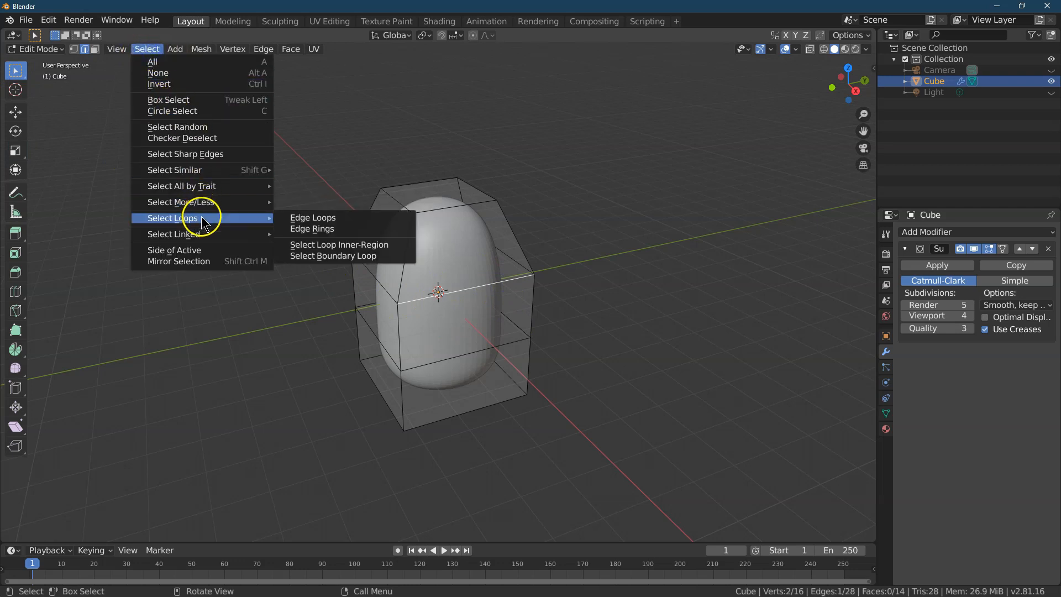
left_click(293, 218)
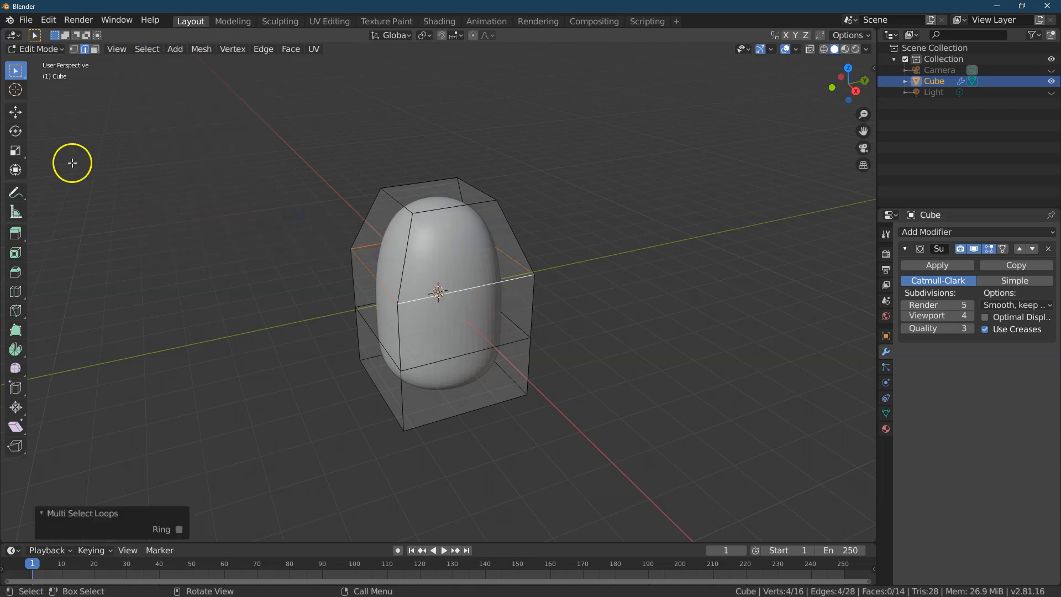
left_click(15, 114)
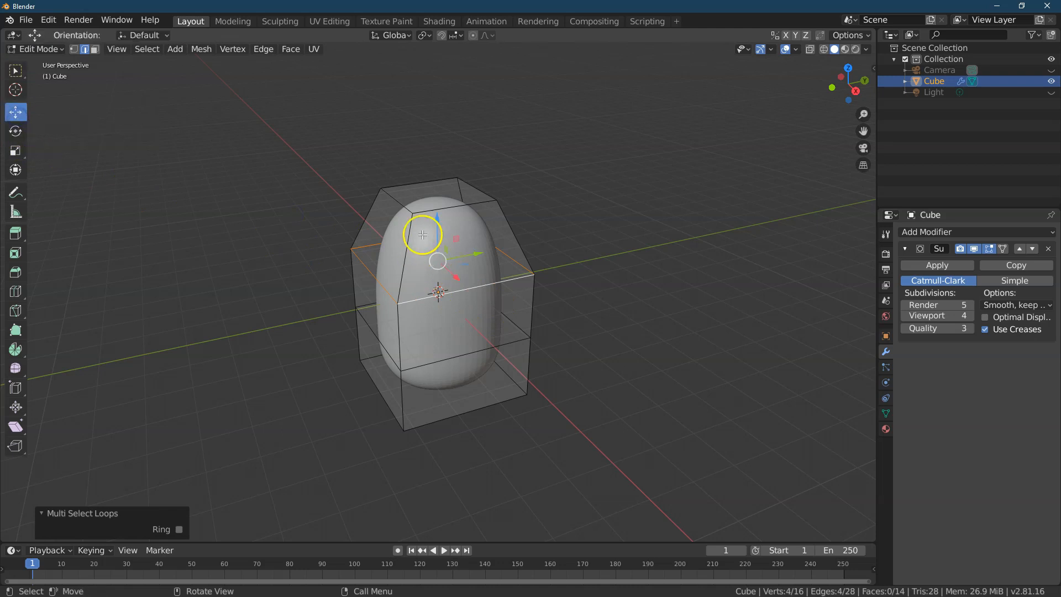
left_click_drag(434, 219, 437, 228)
left_click_drag(154, 510, 148, 502)
left_click(138, 504)
key("ctrl+a")
type("-0.2")
key("Return")
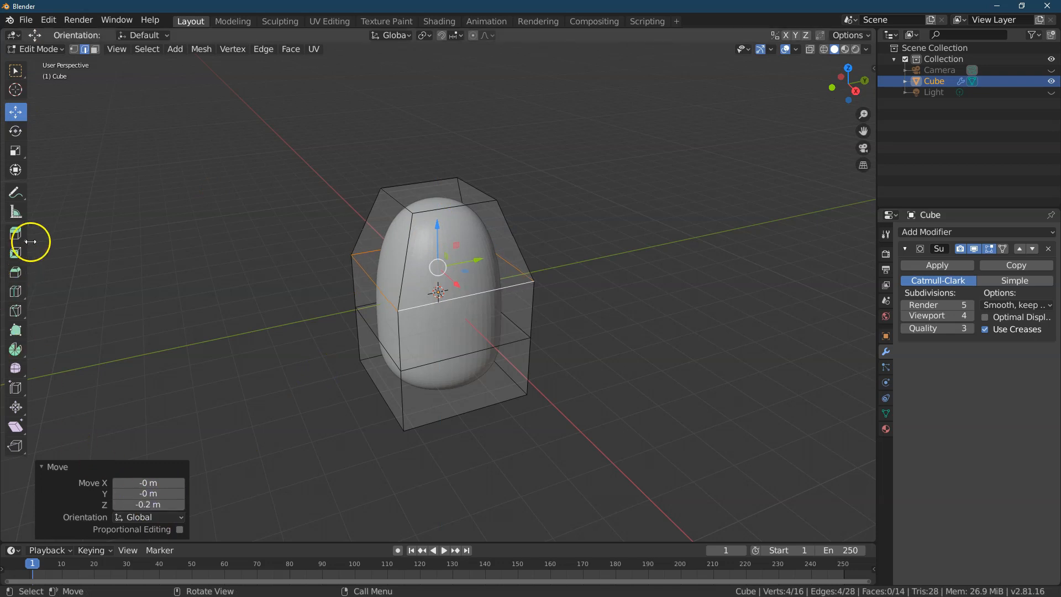
- Scale the upper edge loop to 1.03 in X, Y and Z, and clear the selection
left_click(13, 154)
left_click_drag(457, 310, 463, 315)
left_click(146, 482)
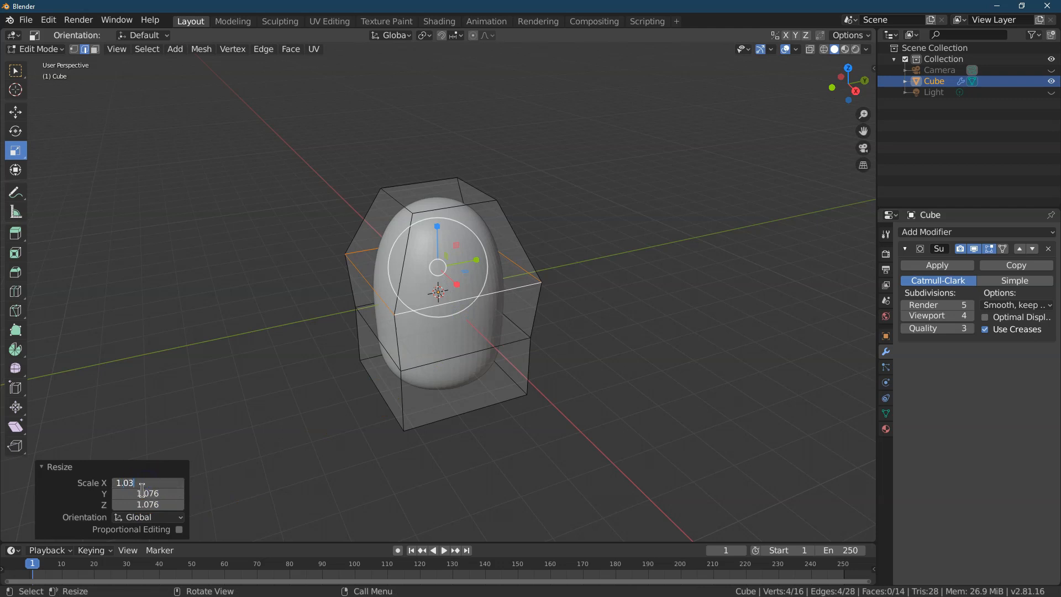
key("Tab")
type("1.03")
key("Tab")
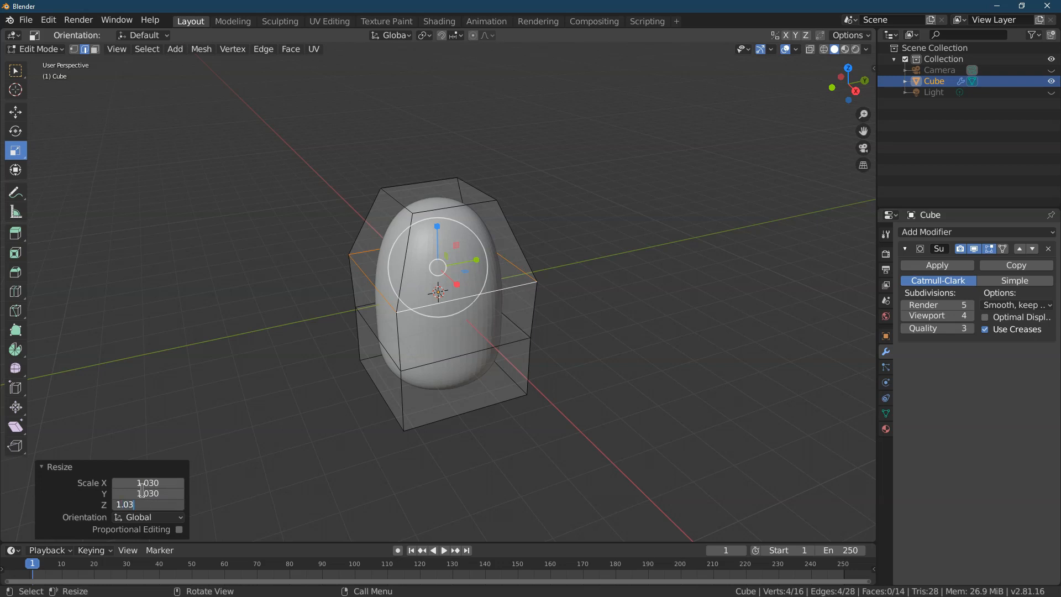
key("Return")
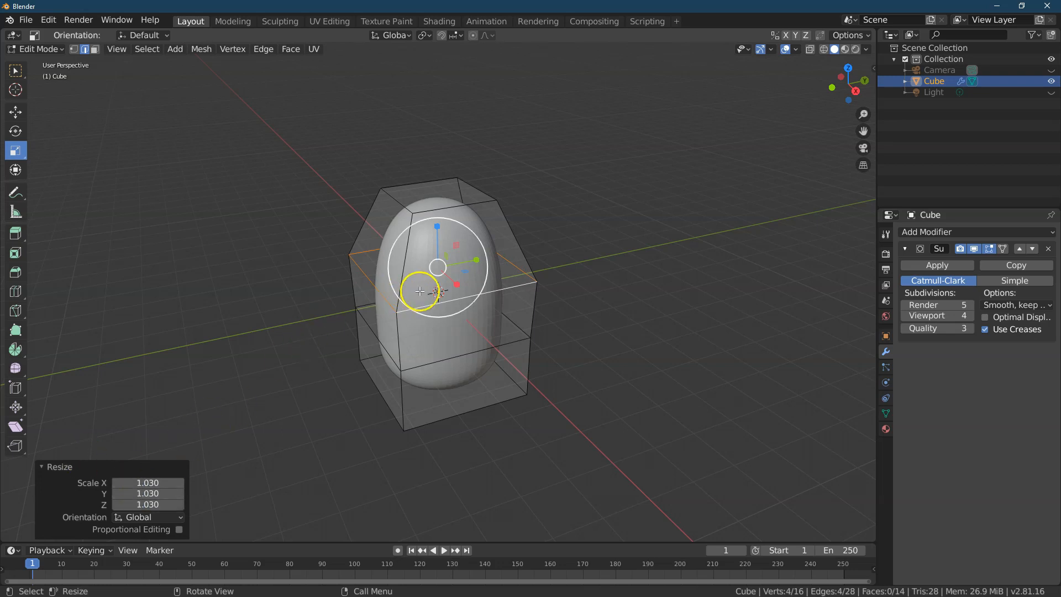
left_click(611, 282)
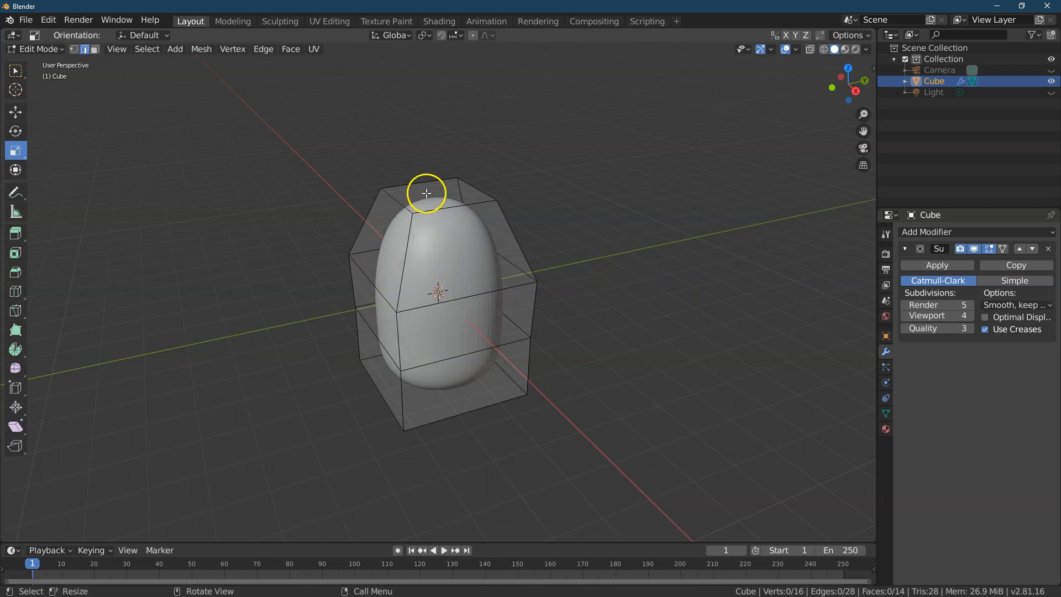
- Return to Object Mode and add a UV sphere mesh to the scene
left_click(40, 50)
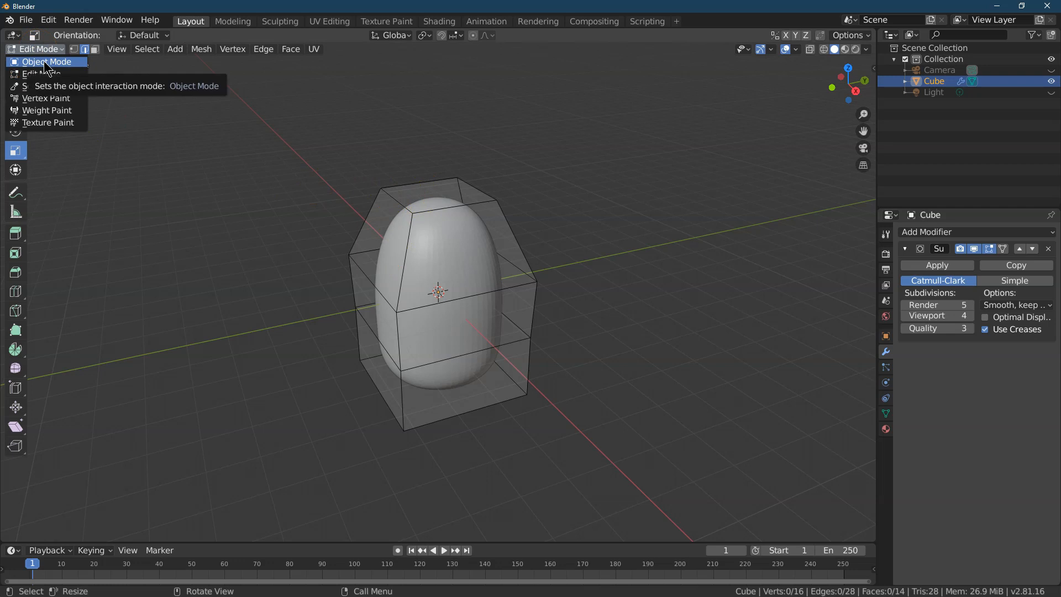
left_click(45, 61)
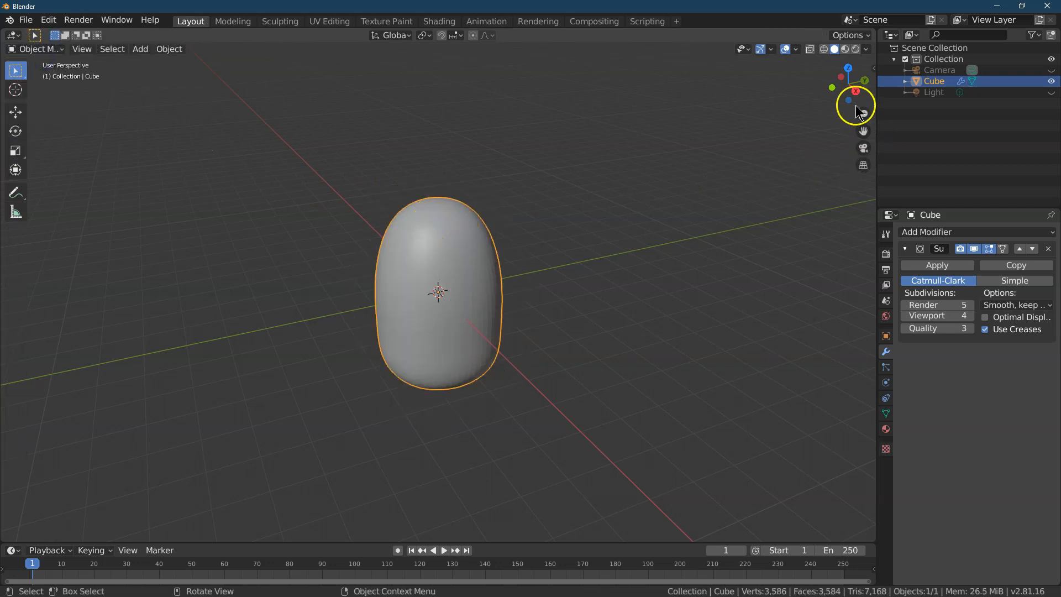
left_click_drag(855, 90, 846, 94)
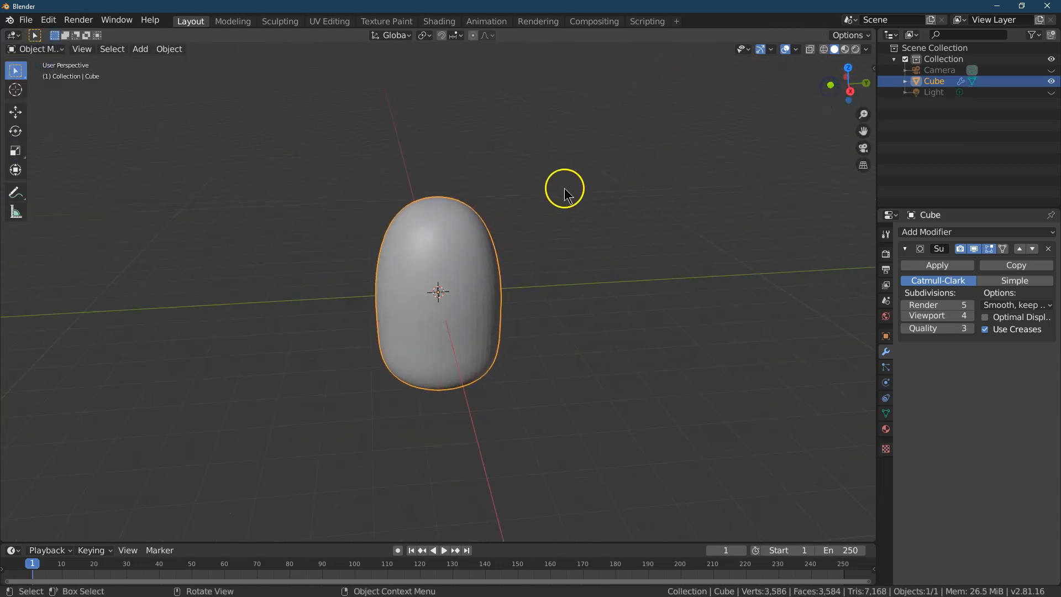
left_click(139, 49)
mouse_move(155, 69)
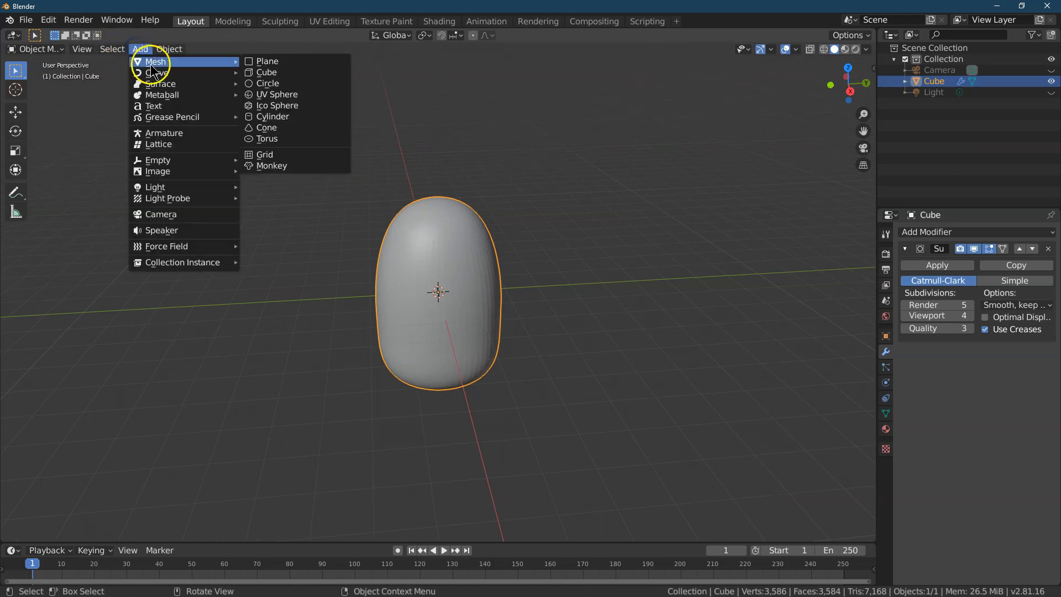
left_click(308, 95)
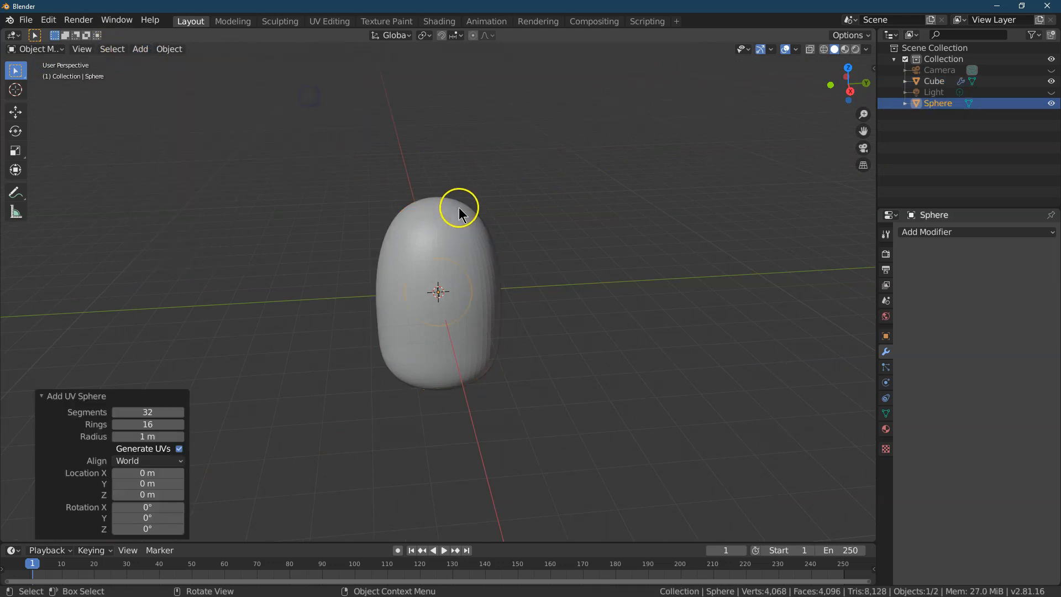
- Raise the sphere above the body and set its Z location to 5 m
left_click(17, 113)
left_click_drag(430, 253, 433, 127)
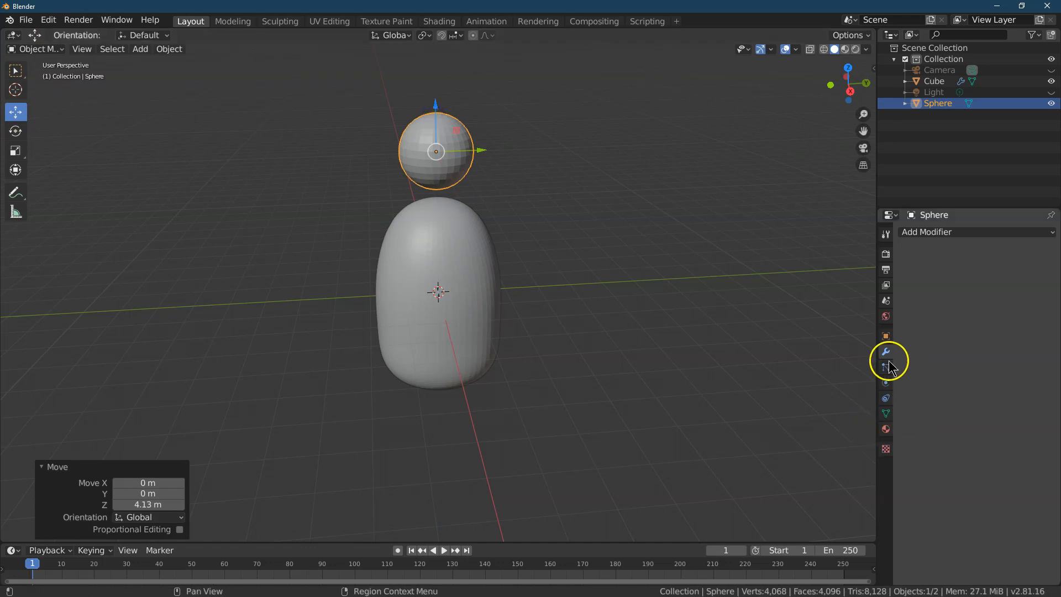
left_click(886, 336)
left_click(1011, 286)
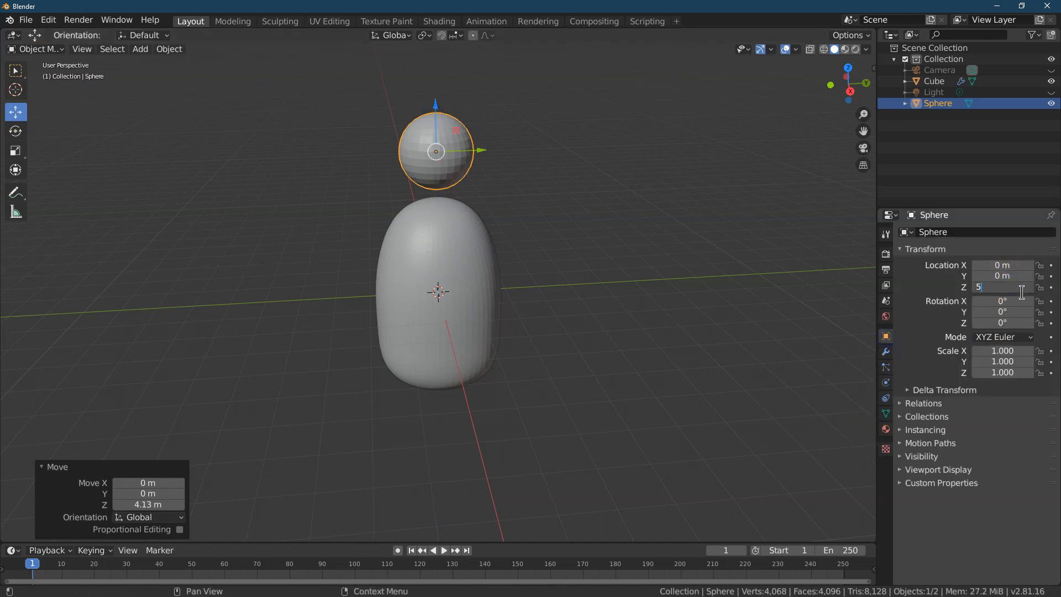
type("5")
key("Return")
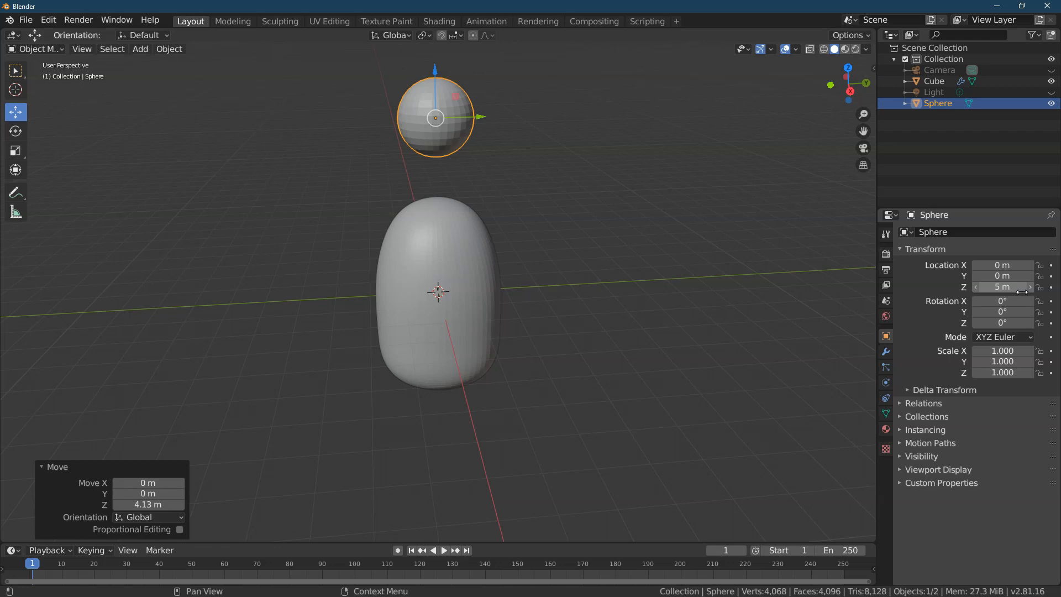
- Set the sphere's X and Y scale to 2
left_click(1004, 351)
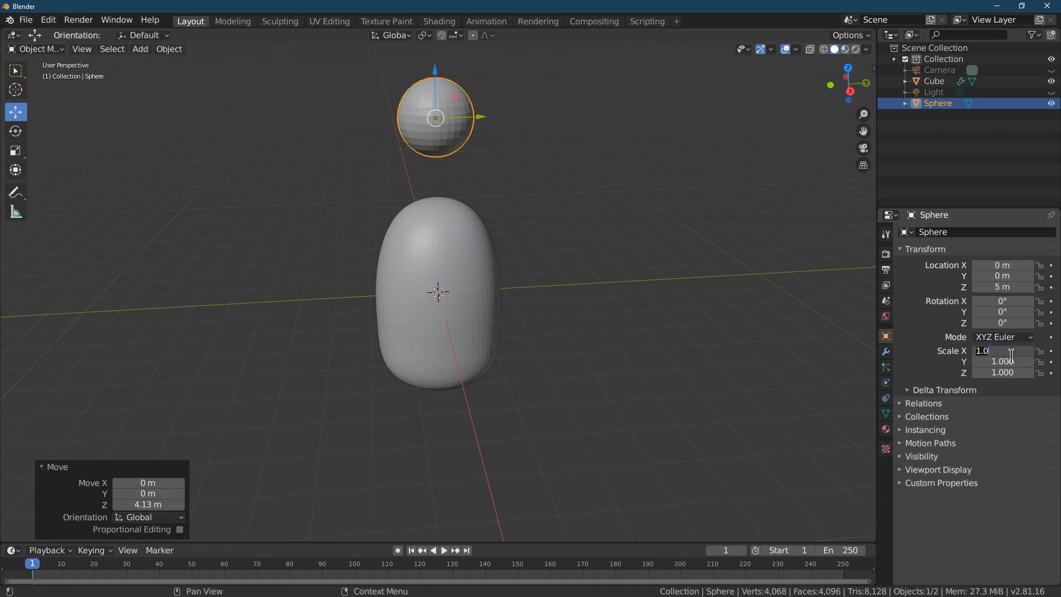
type("2")
key("Return")
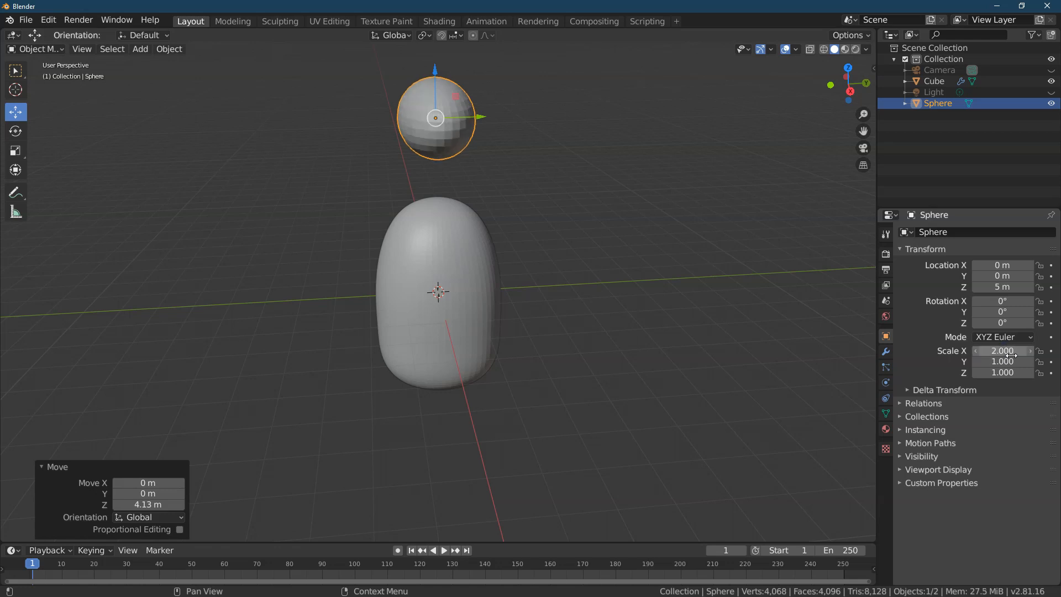
left_click(1012, 361)
type("2")
key("Return")
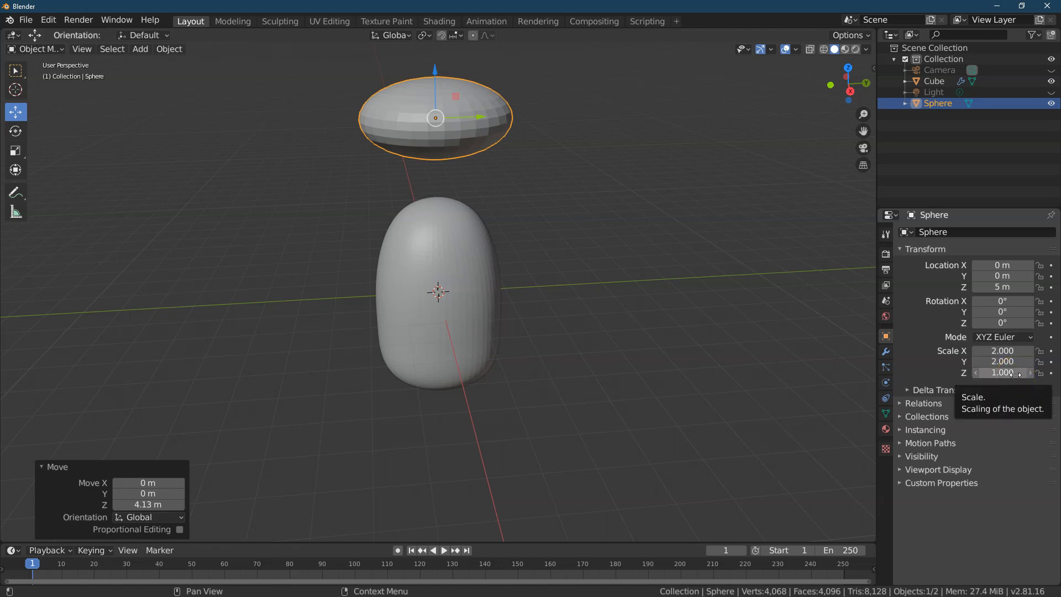
- Flatten the sphere with Z scales of 0.8 and 0.7, settle on 0.8, and clear the selection
left_click(1016, 375)
key("Return")
mouse_move(850, 90)
left_mouse_down()
mouse_move(851, 110)
mouse_move(854, 91)
left_mouse_up()
left_click(1001, 347)
left_click_drag(1001, 346, 1003, 368)
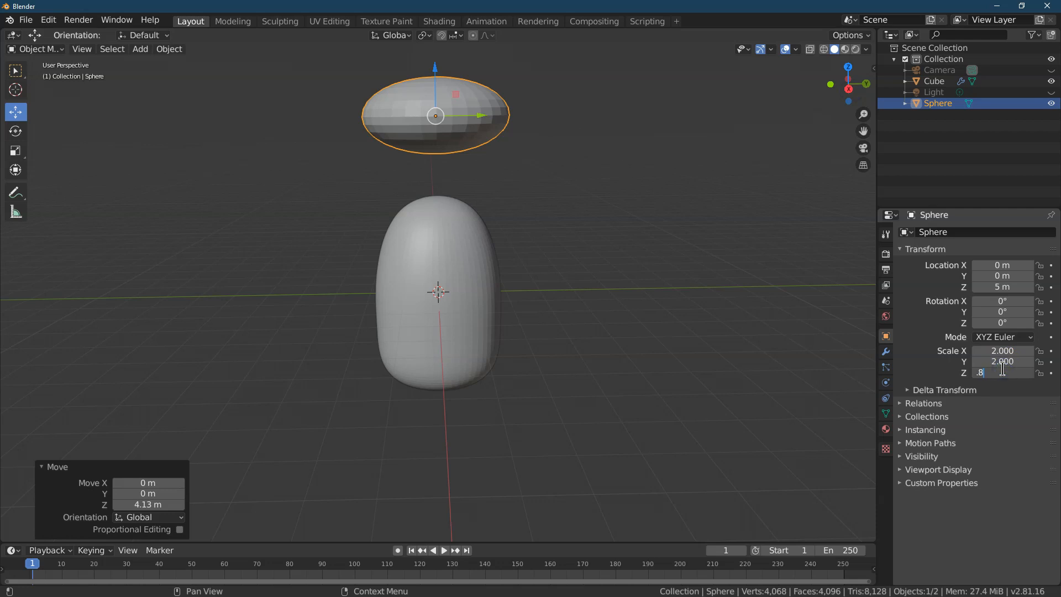
type(".8")
key("Return")
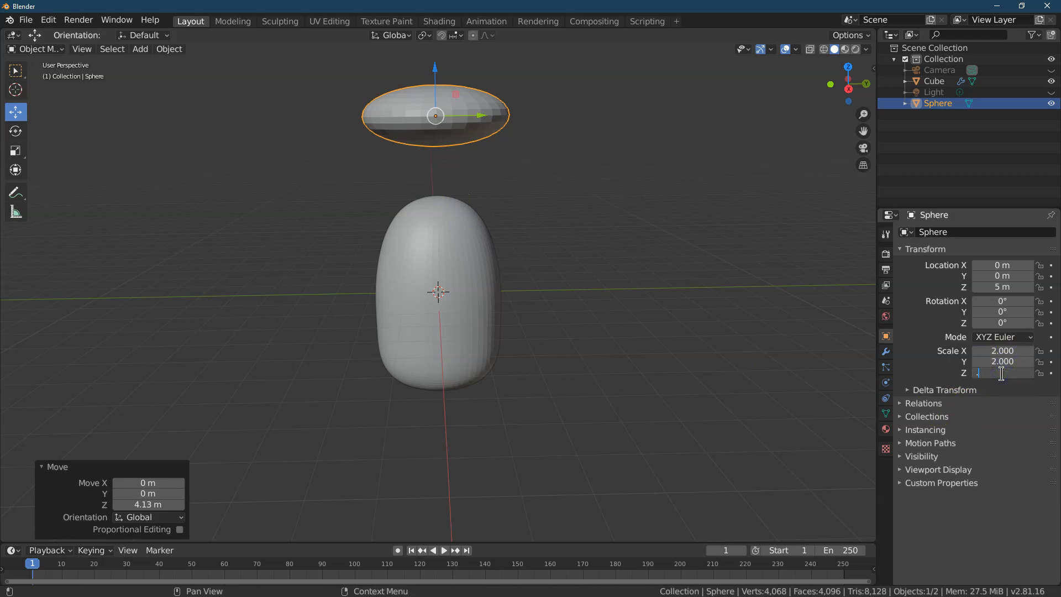
type("7")
key("Return")
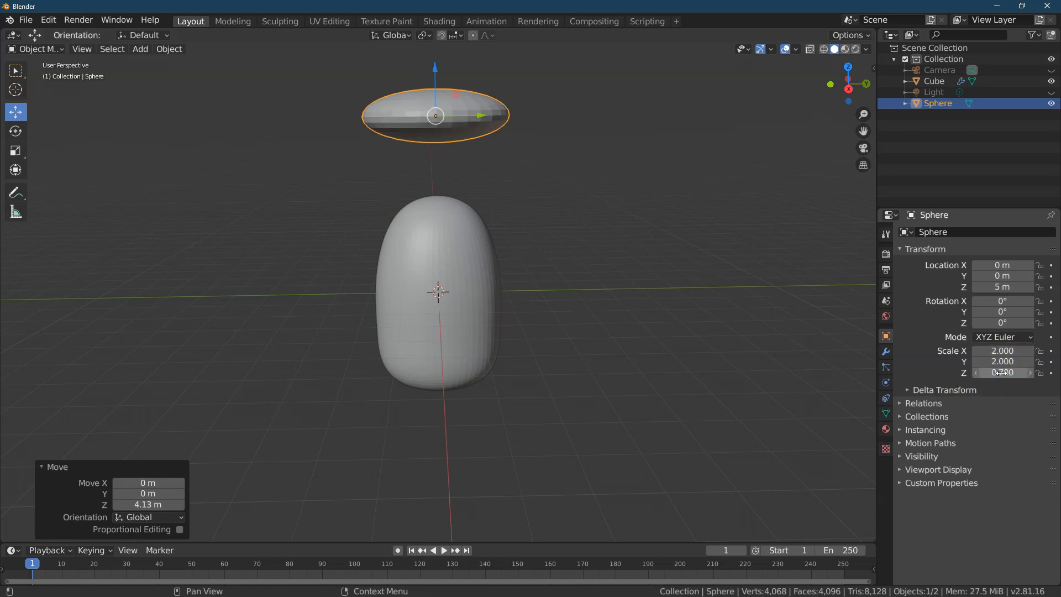
key("Return")
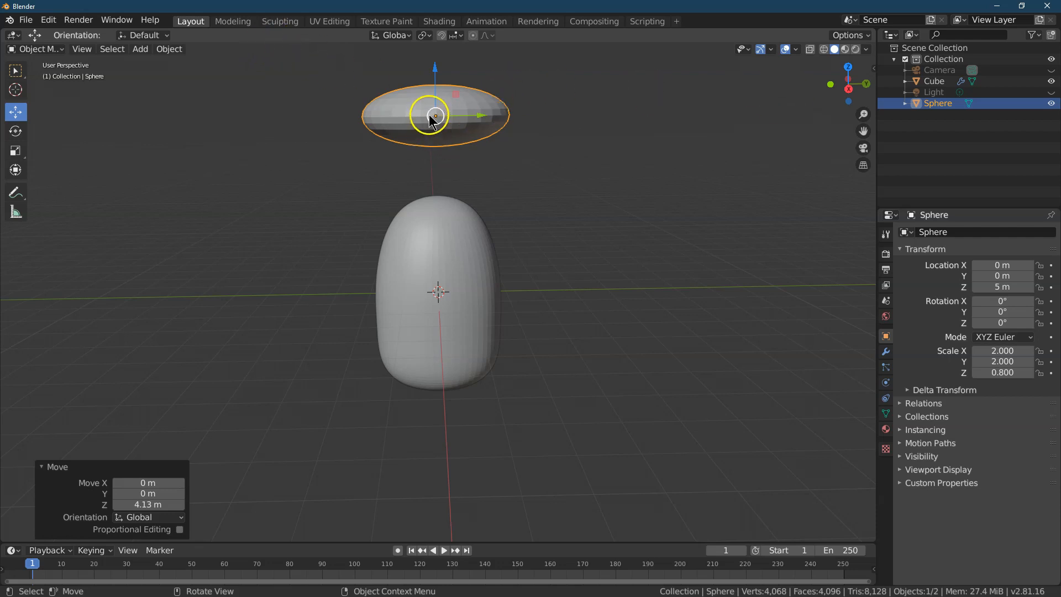
left_click(247, 99)
- Add a cylinder mesh beside the body and set its Y location to -5 m
left_click(140, 48)
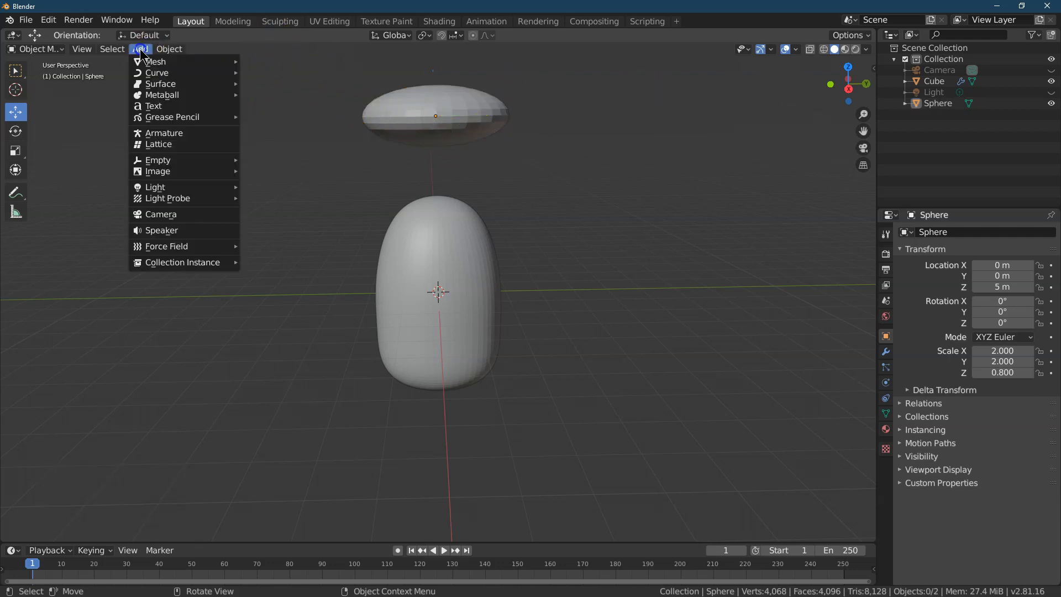
mouse_move(150, 64)
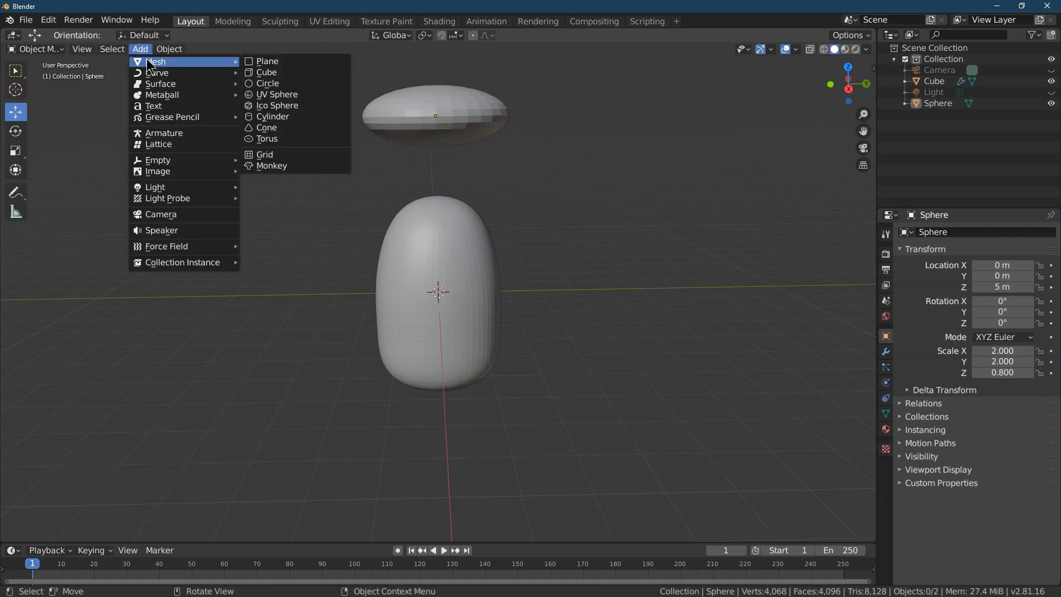
left_click(297, 117)
left_click_drag(485, 292, 306, 284)
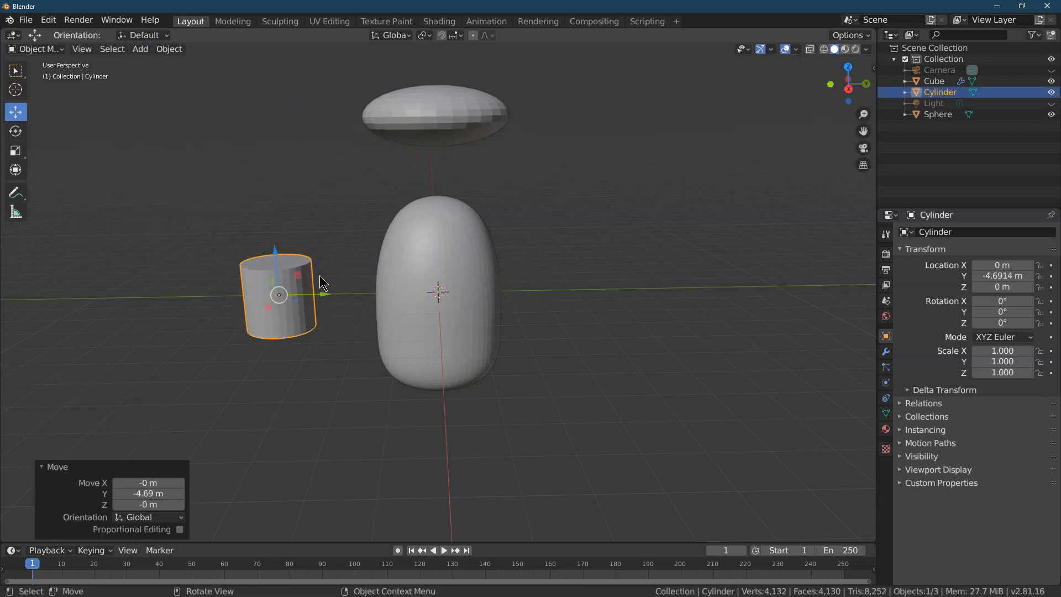
left_click(1010, 276)
type("-")
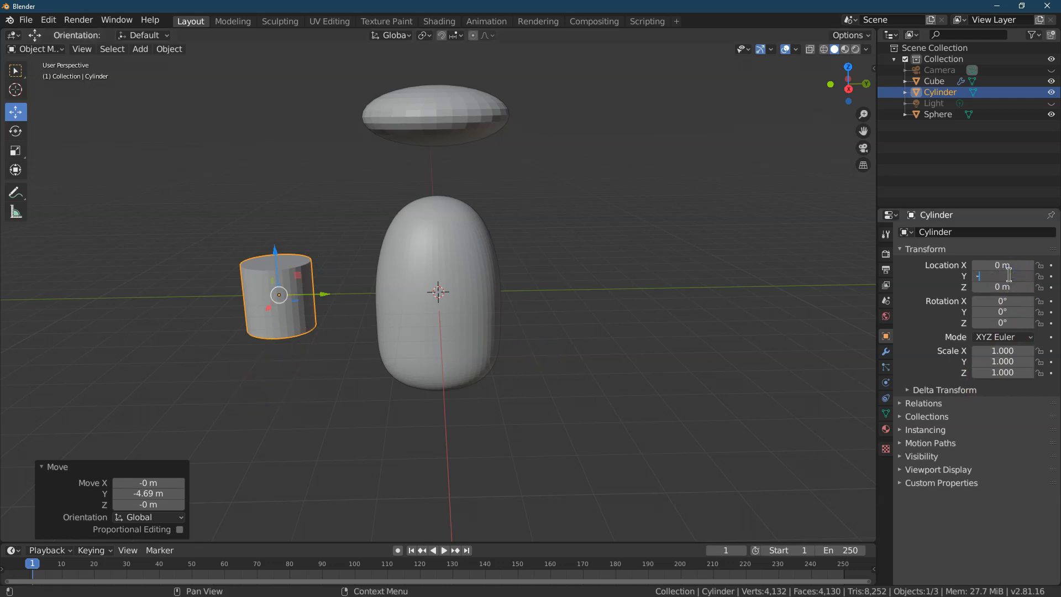
type("5")
key("Return")
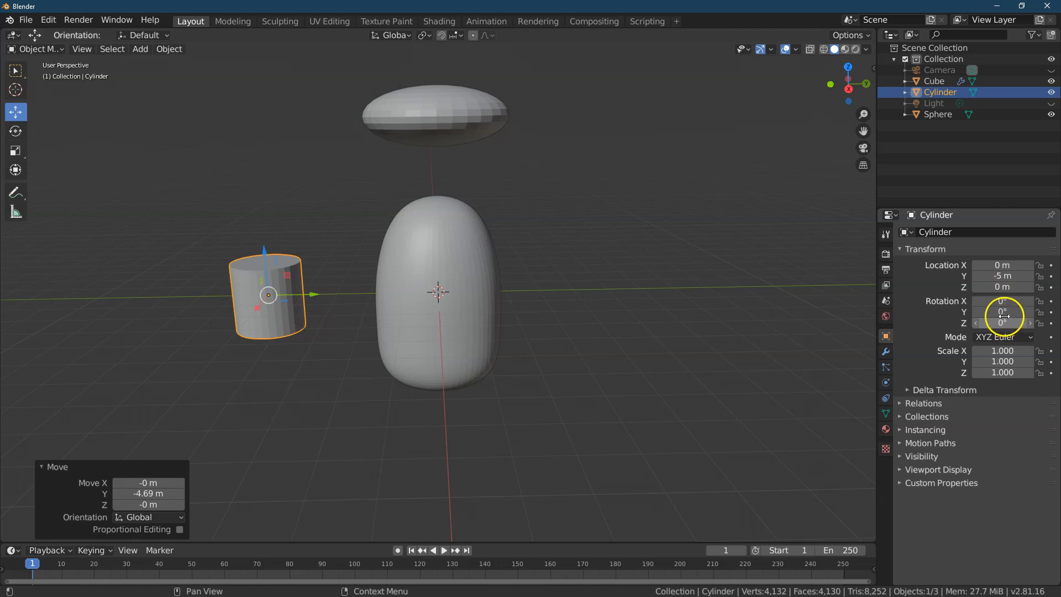
- Scale the cylinder into a flat disc with X and Y at 1.6 and Z at 0.2
left_click(1002, 373)
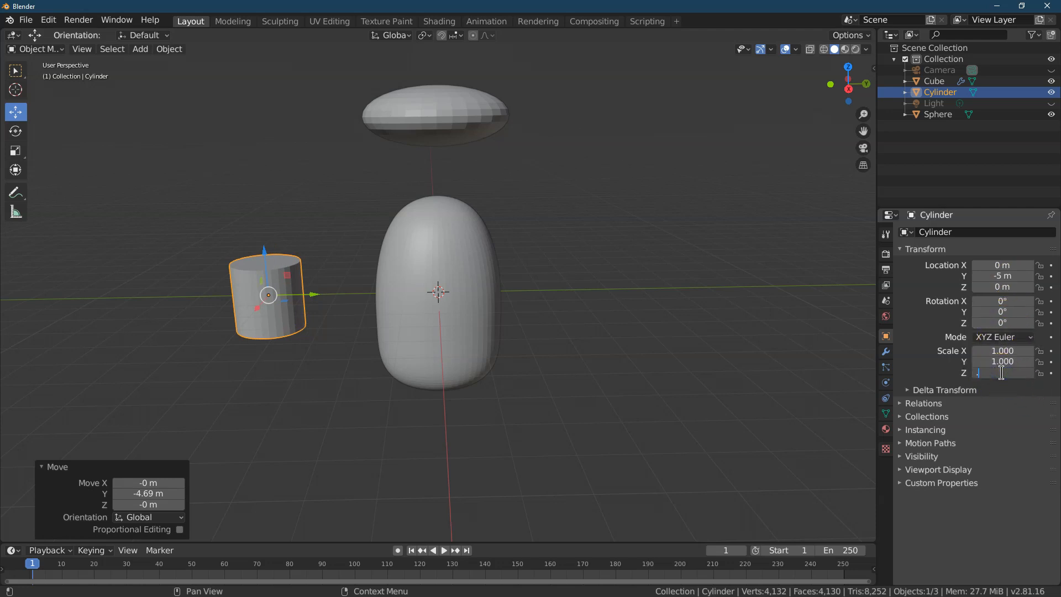
key("Return")
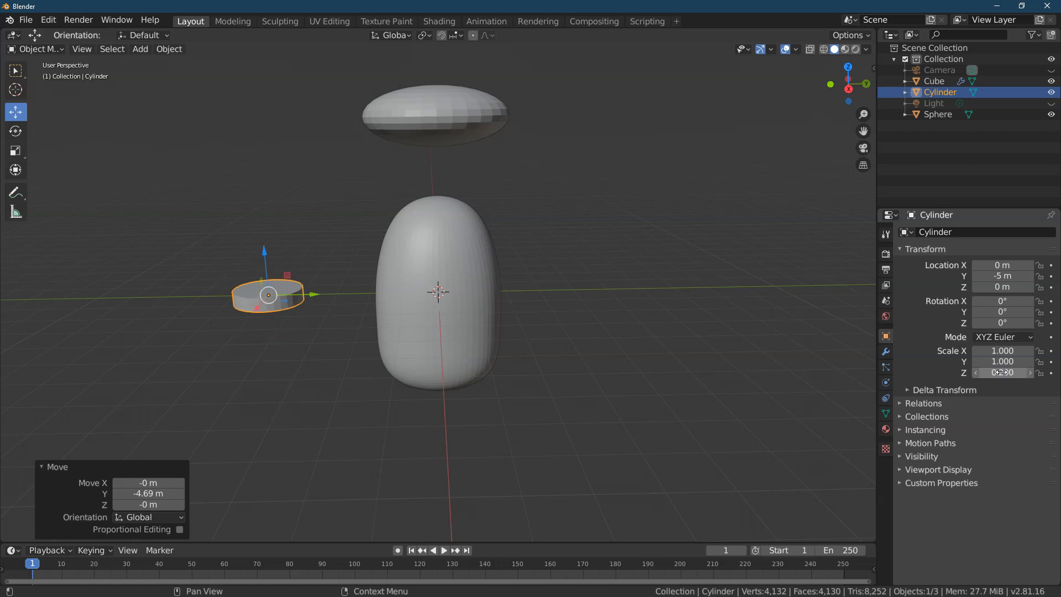
left_click(998, 361)
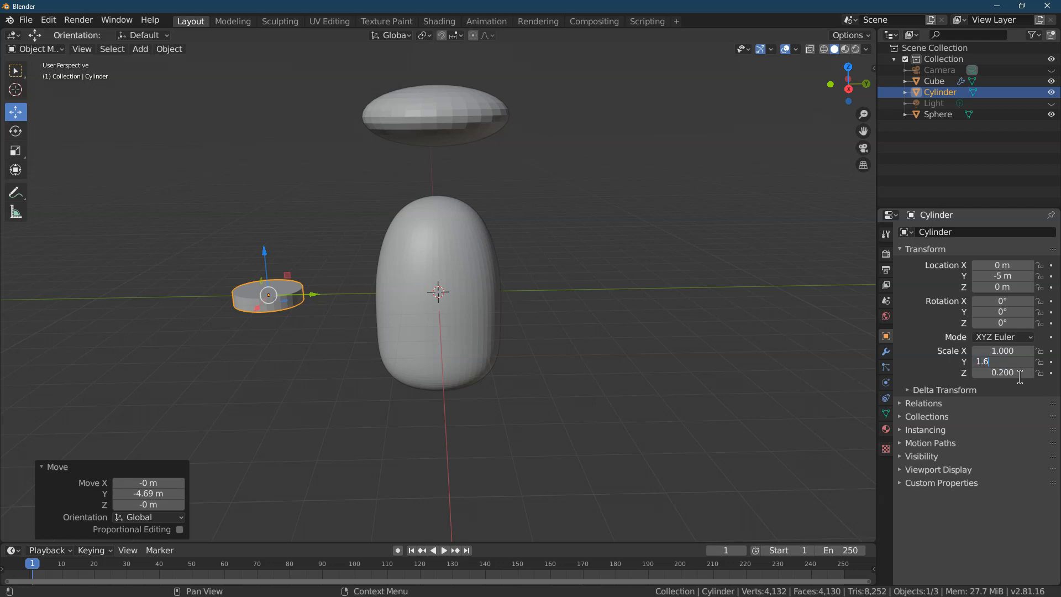
key("Return")
left_click(990, 351)
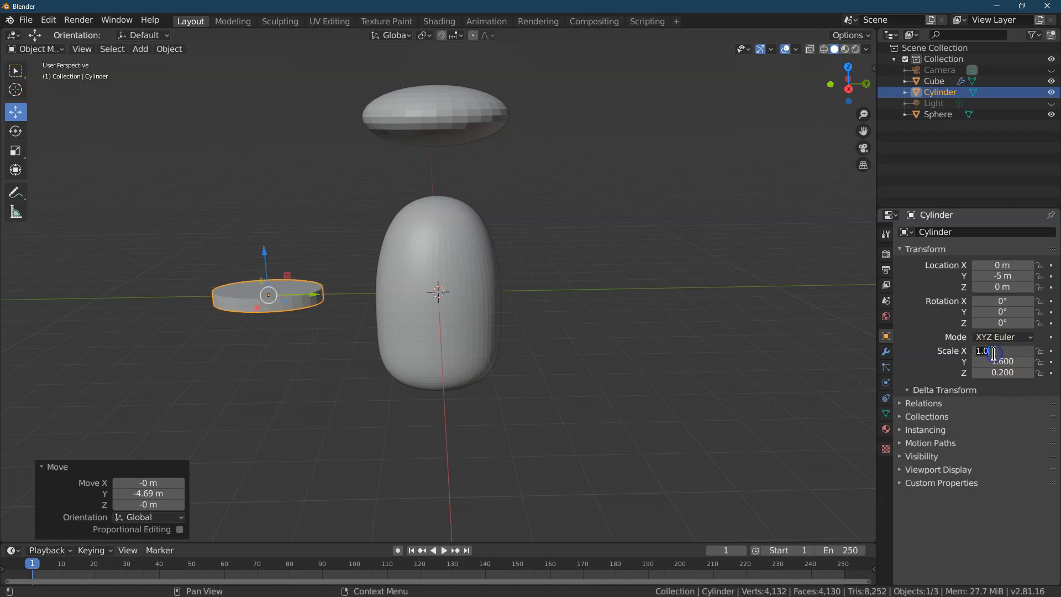
type("1.6")
key("Return")
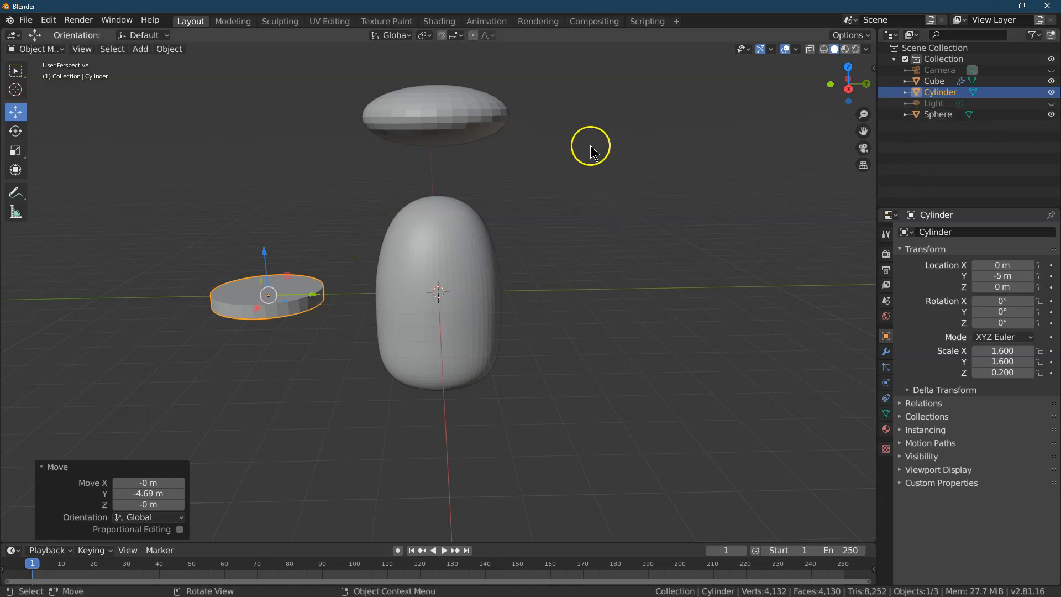
- Enter Edit Mode on the cylinder and, with X-Ray enabled, select only the vertical edges around its whole side
left_click_drag(858, 126, 854, 134)
left_click(848, 88)
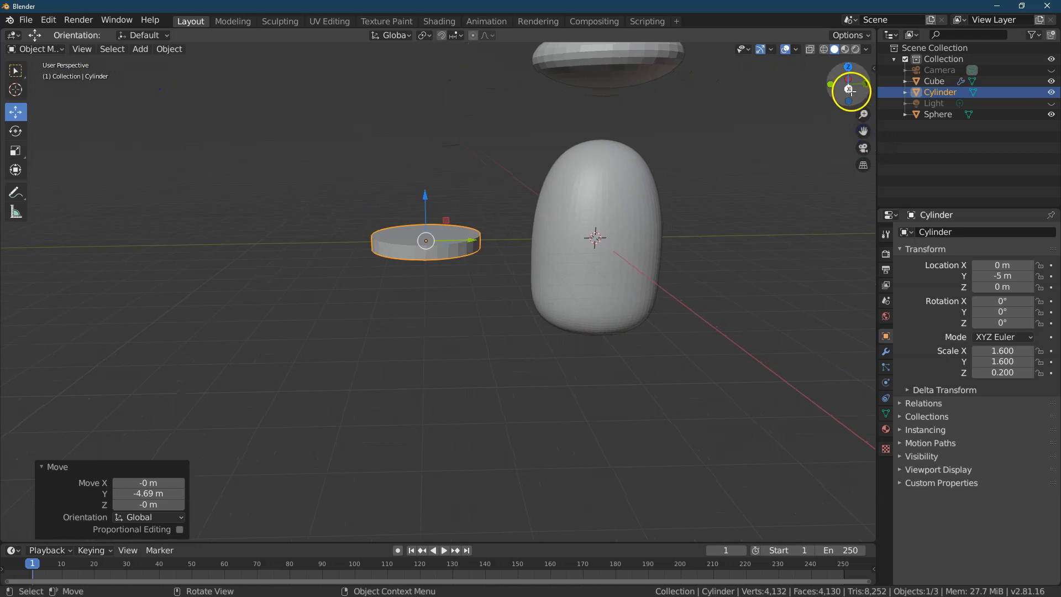
mouse_move(863, 115)
left_mouse_down()
mouse_move(35, 38)
mouse_move(859, 115)
left_mouse_up()
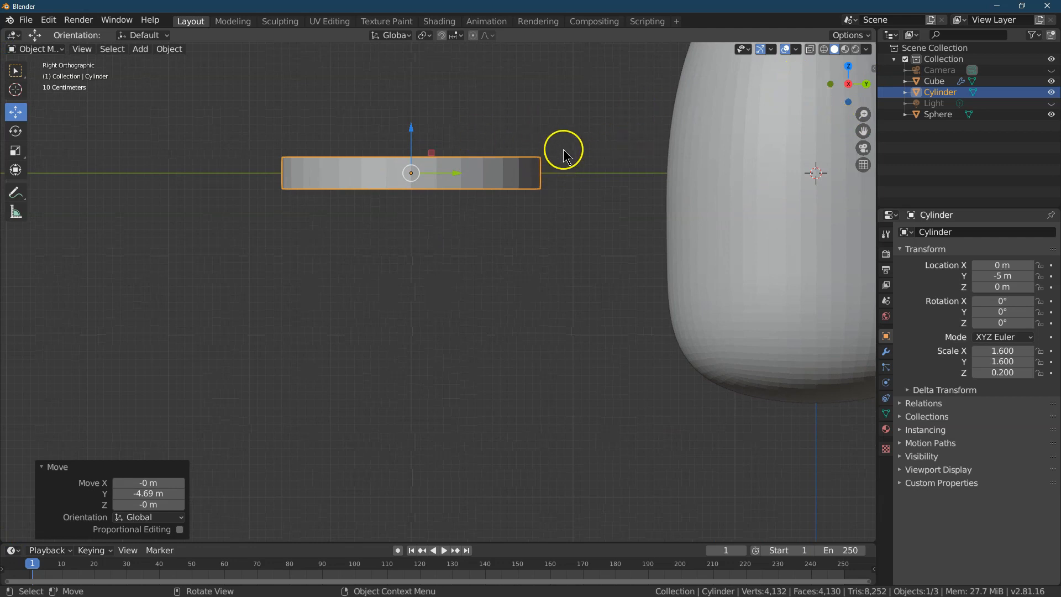
left_click(33, 49)
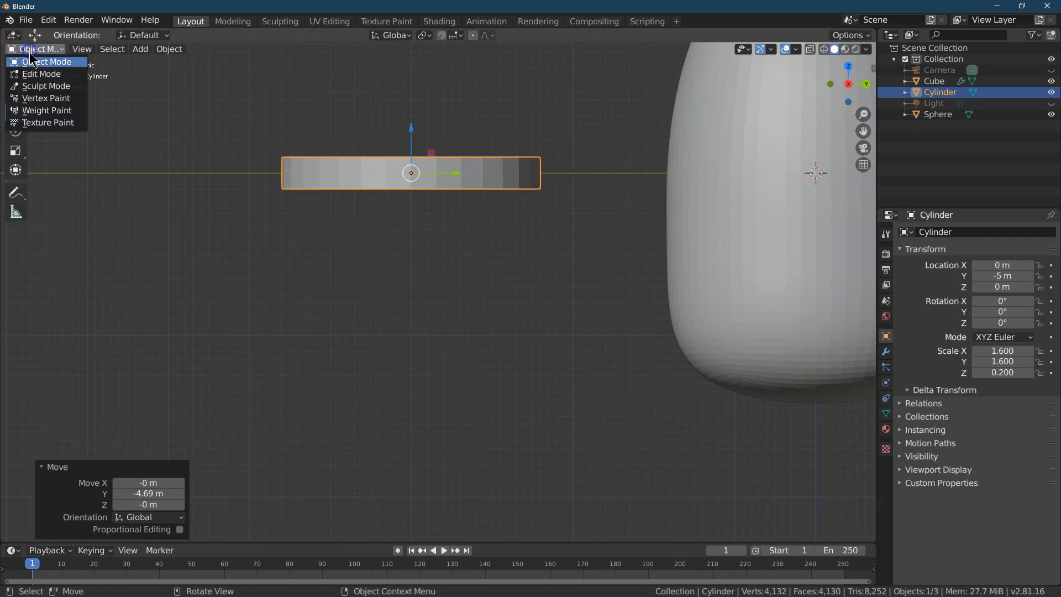
left_click(36, 73)
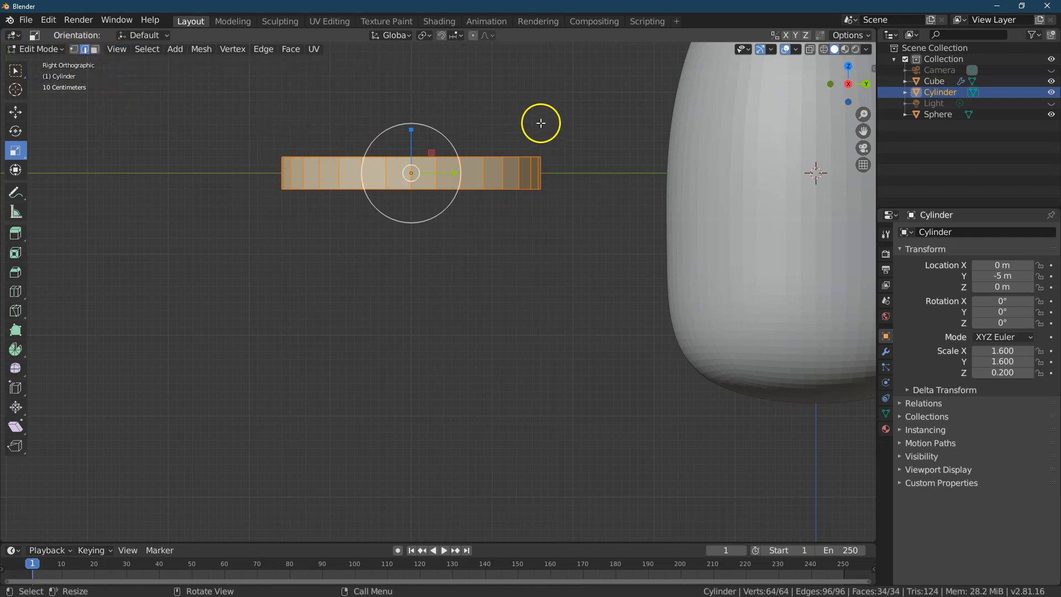
left_click(555, 106)
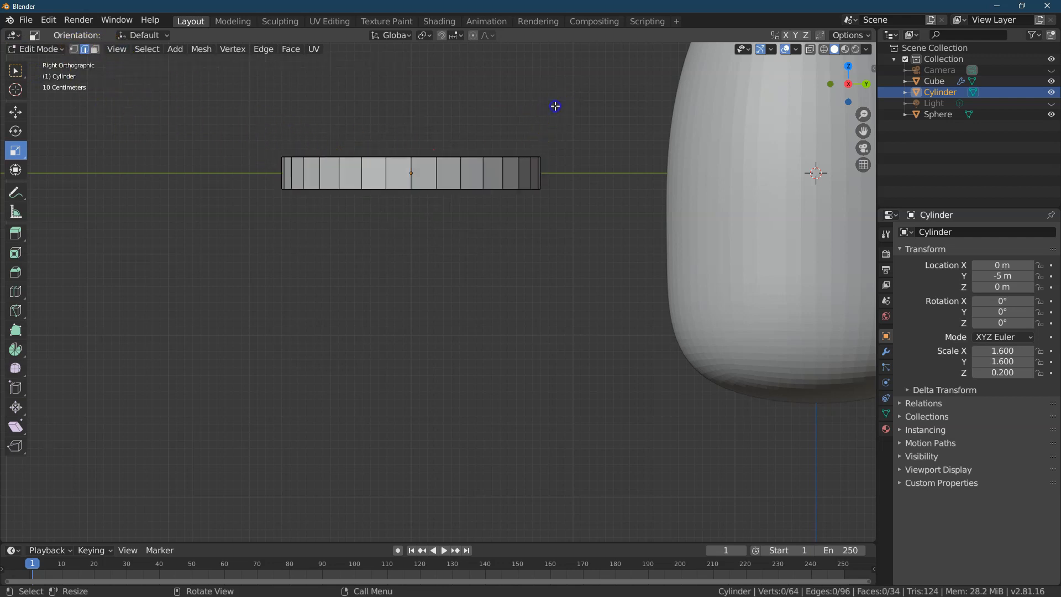
left_click(810, 50)
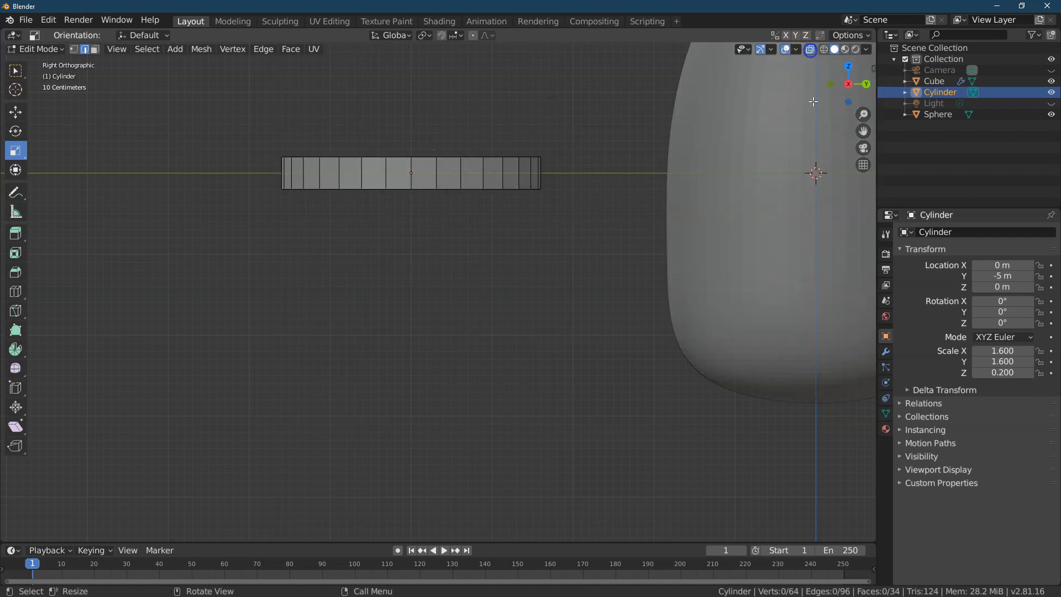
left_click(17, 73)
left_click_drag(267, 164, 568, 182)
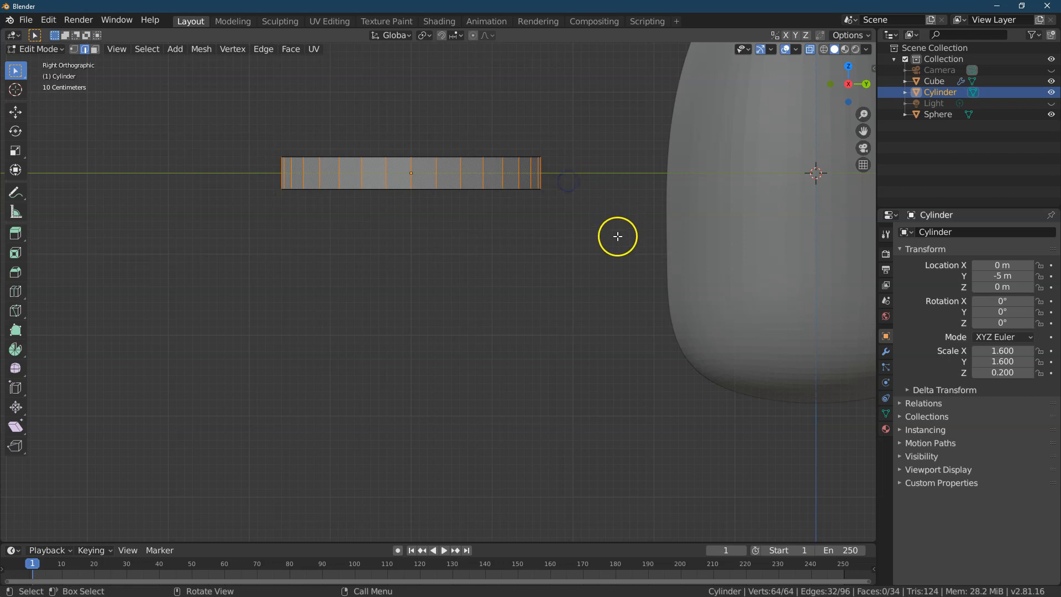
- Bevel the selected side edges of the disc with a width of about 0.045 m and one segment, and disable X-Ray
mouse_move(857, 86)
left_mouse_down()
mouse_move(793, 98)
mouse_move(858, 90)
left_mouse_up()
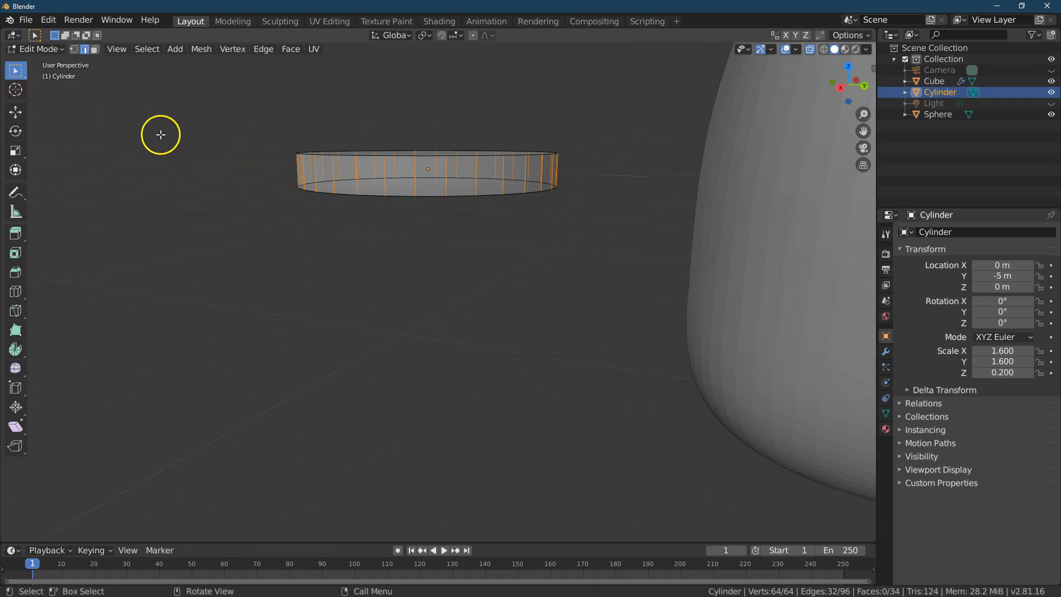
left_click(264, 50)
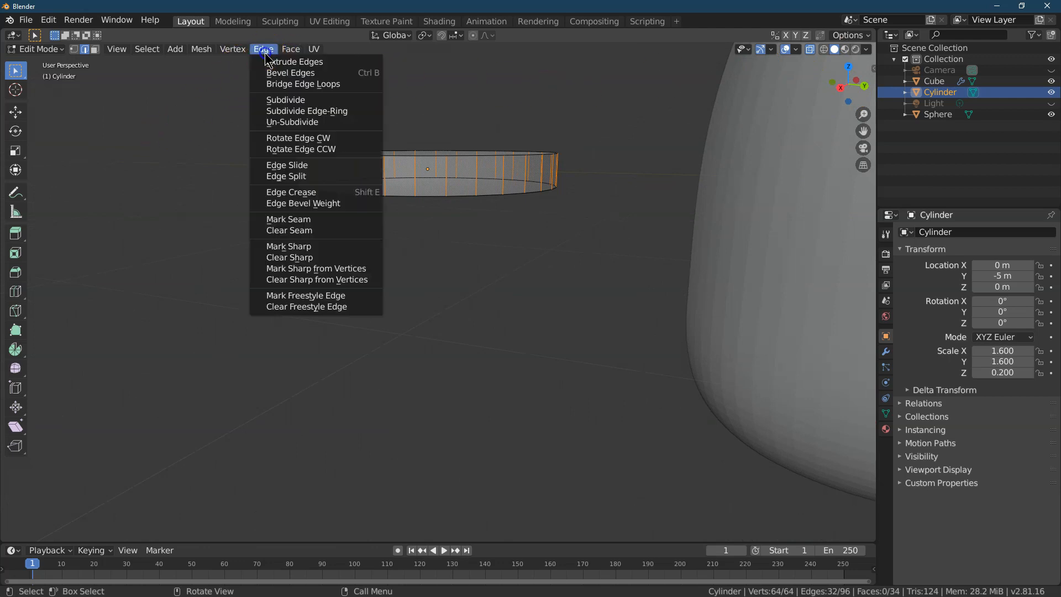
left_click(319, 73)
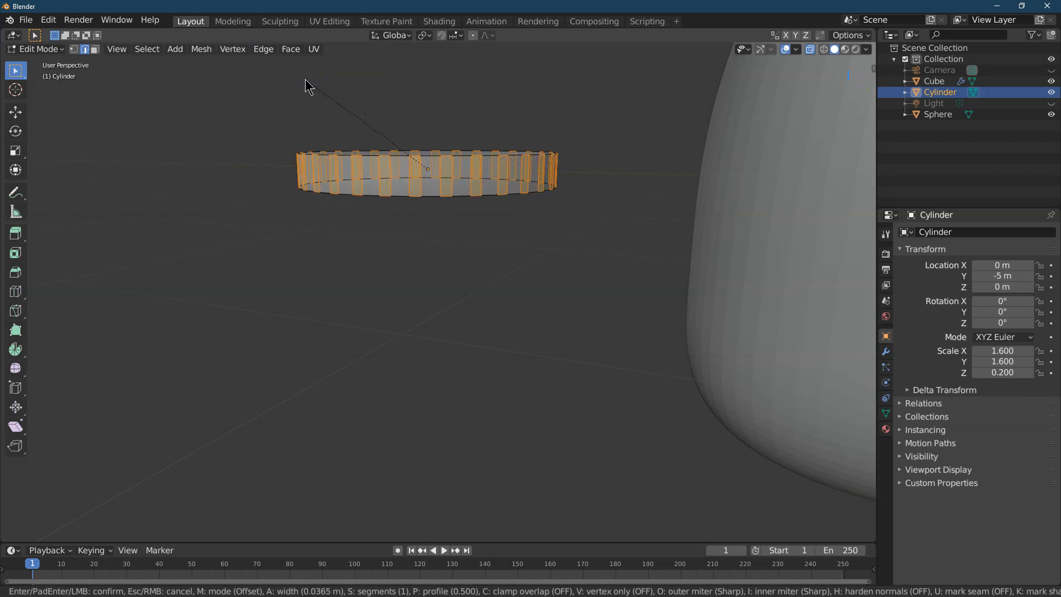
left_click(302, 81)
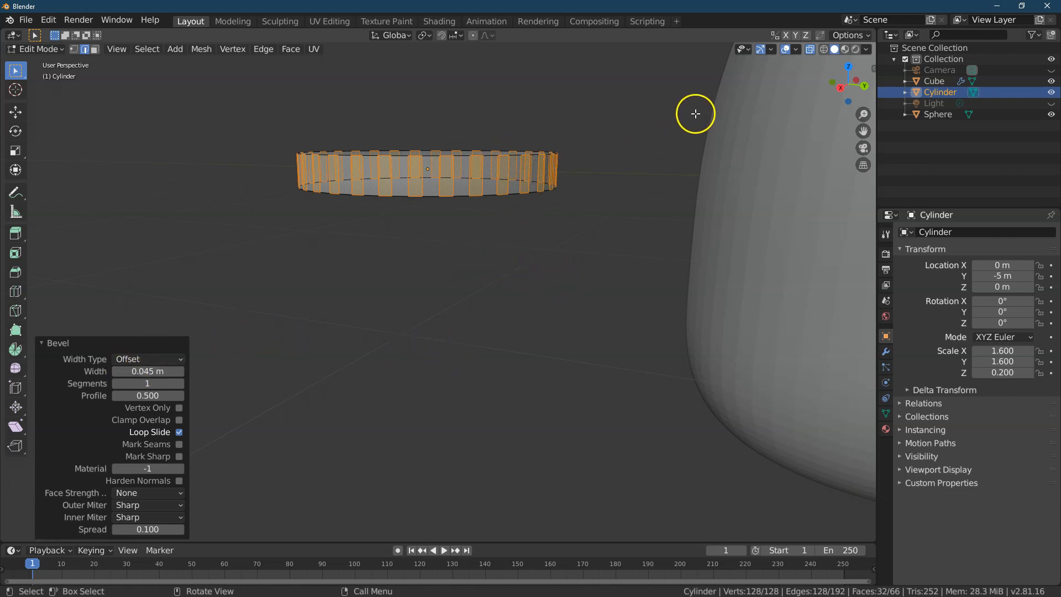
left_click(810, 50)
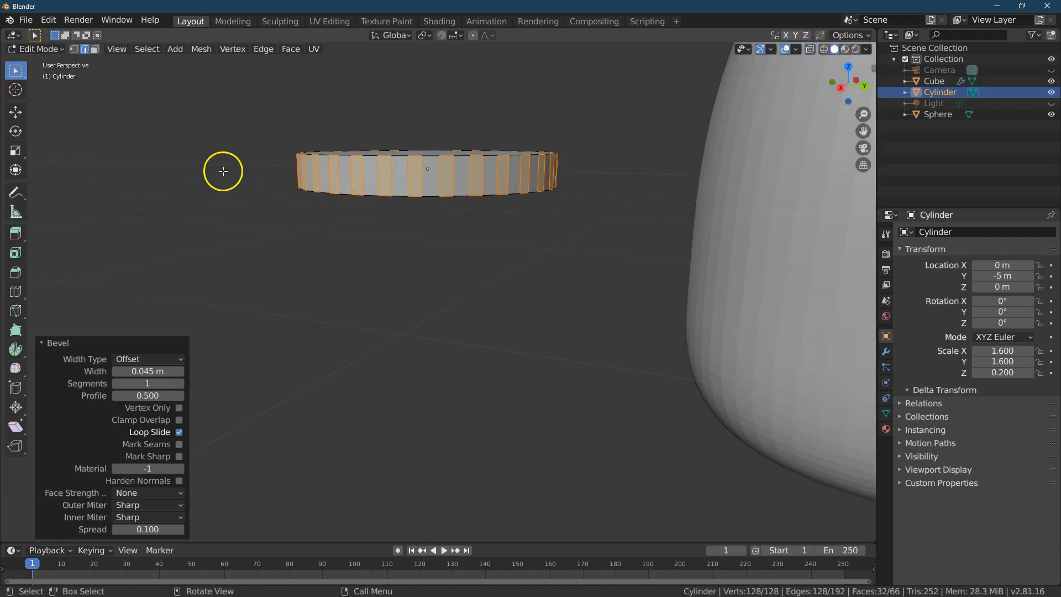
- Extrude the disc's selected side faces along their normals with an offset of -0.16 m to form teeth, then return to Object Mode
left_click(19, 236)
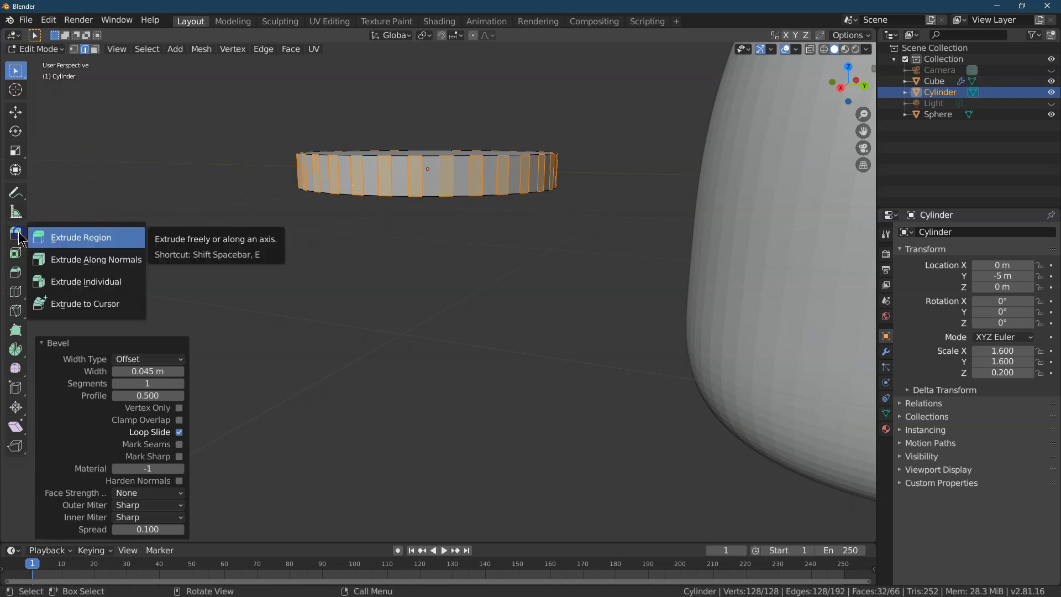
left_click(91, 262)
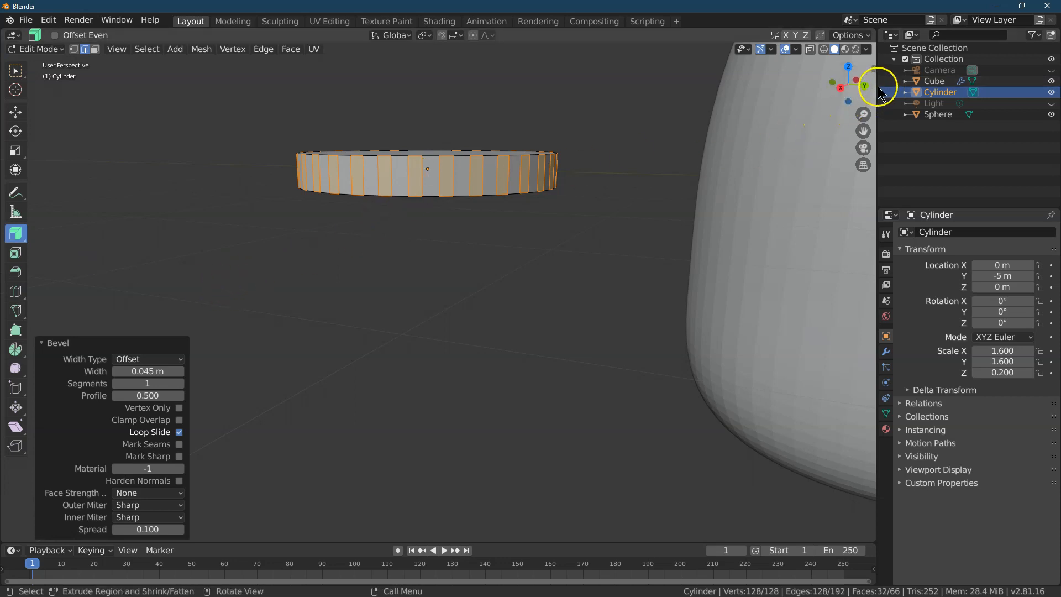
left_click_drag(862, 84, 860, 105)
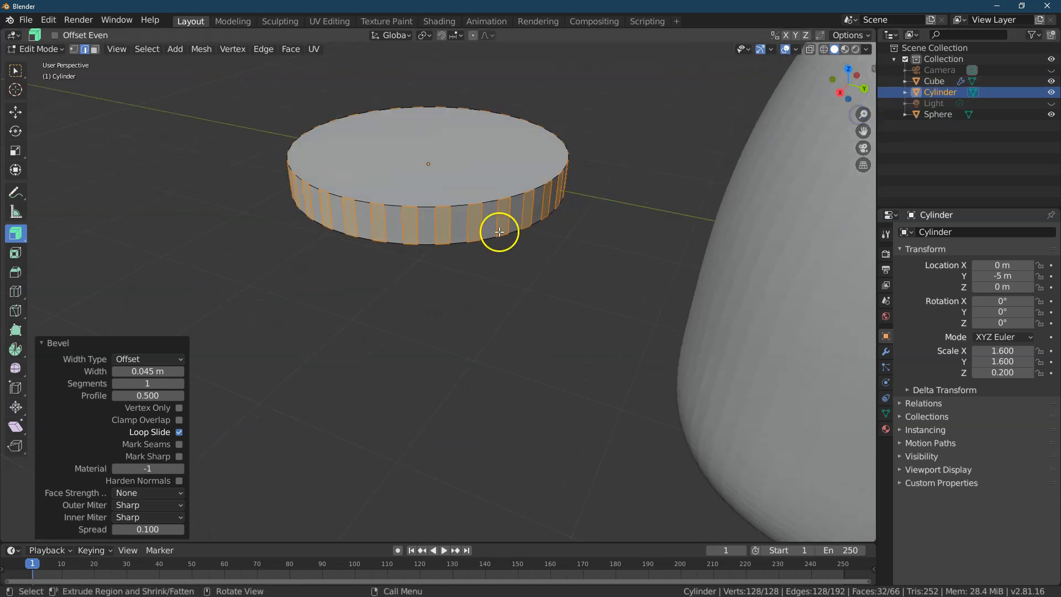
left_click_drag(496, 228, 501, 221)
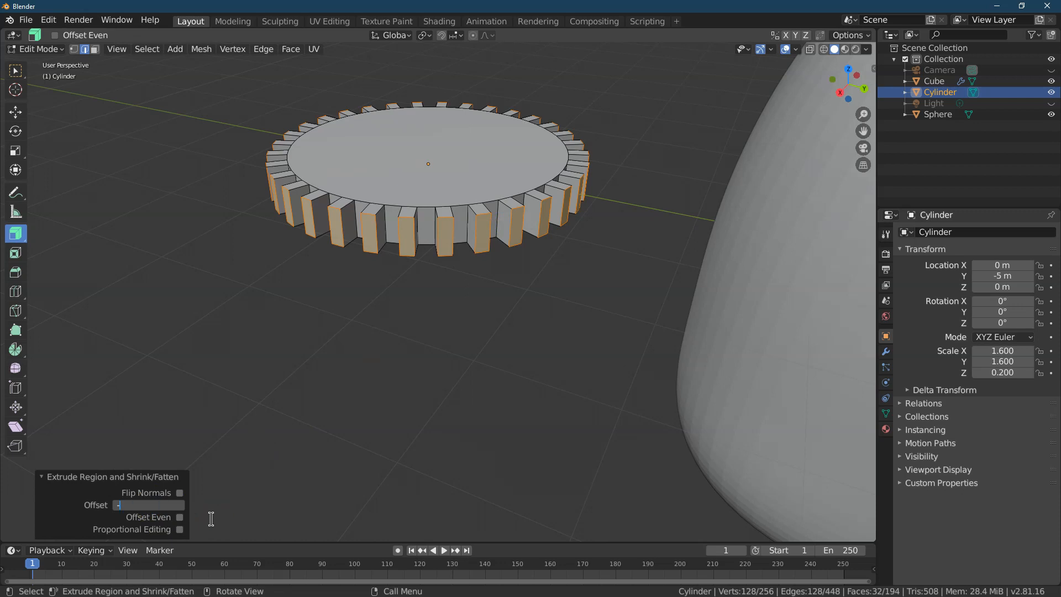
key("Return")
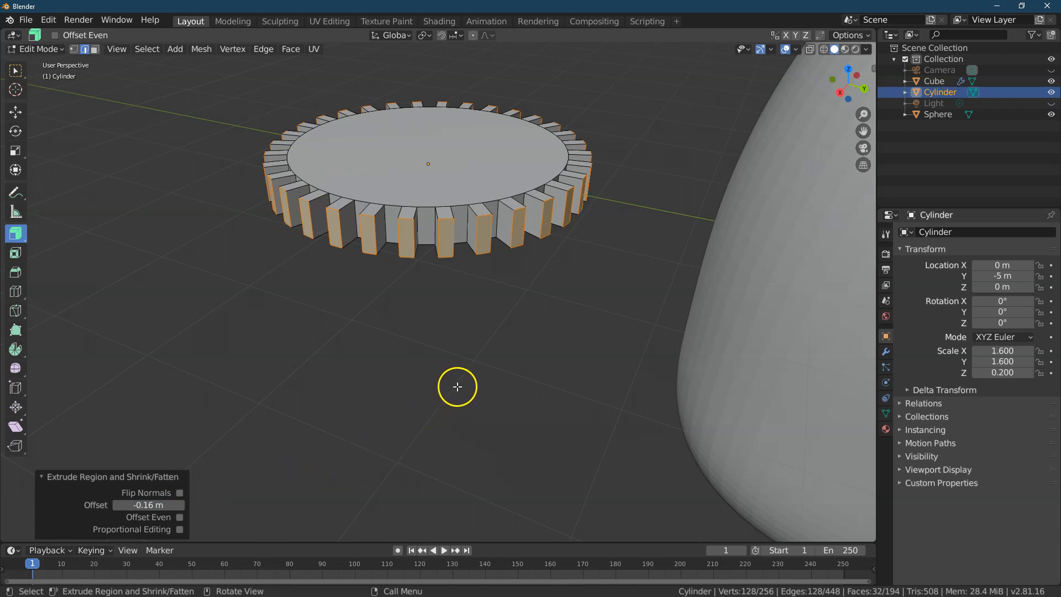
left_click(632, 304)
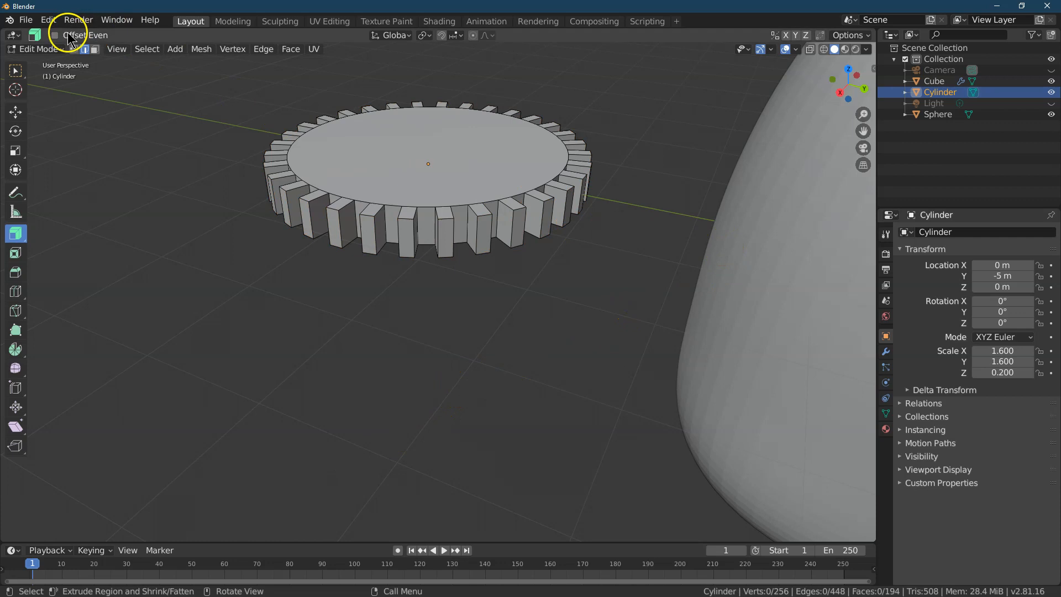
left_click(48, 52)
left_click(47, 62)
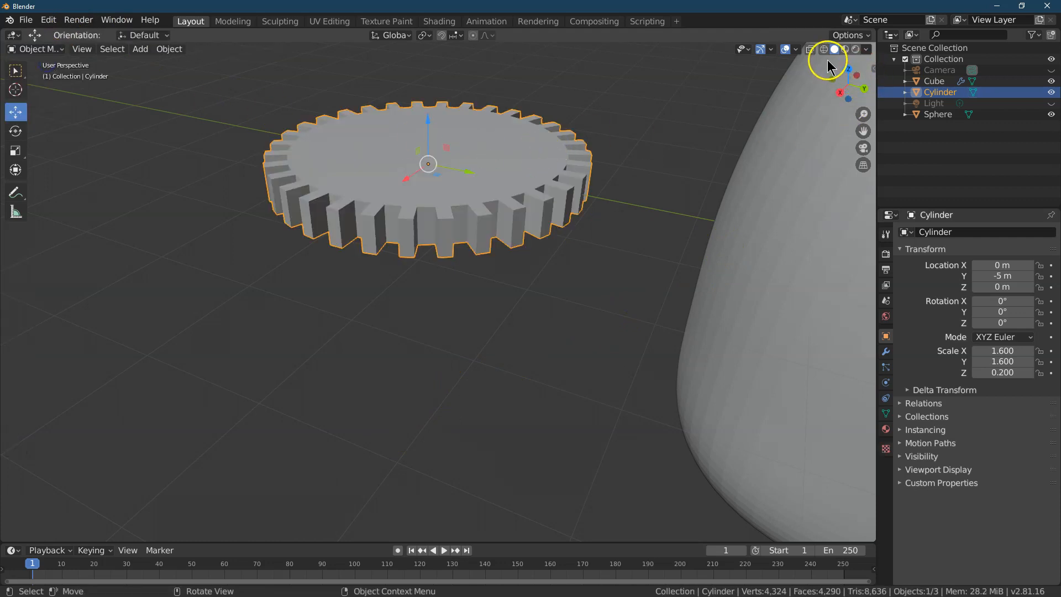
- Move the flattened sphere above the toothed disc by setting its location to Y -5 m and Z 3 m
left_click_drag(863, 117, 856, 325)
left_click(624, 117)
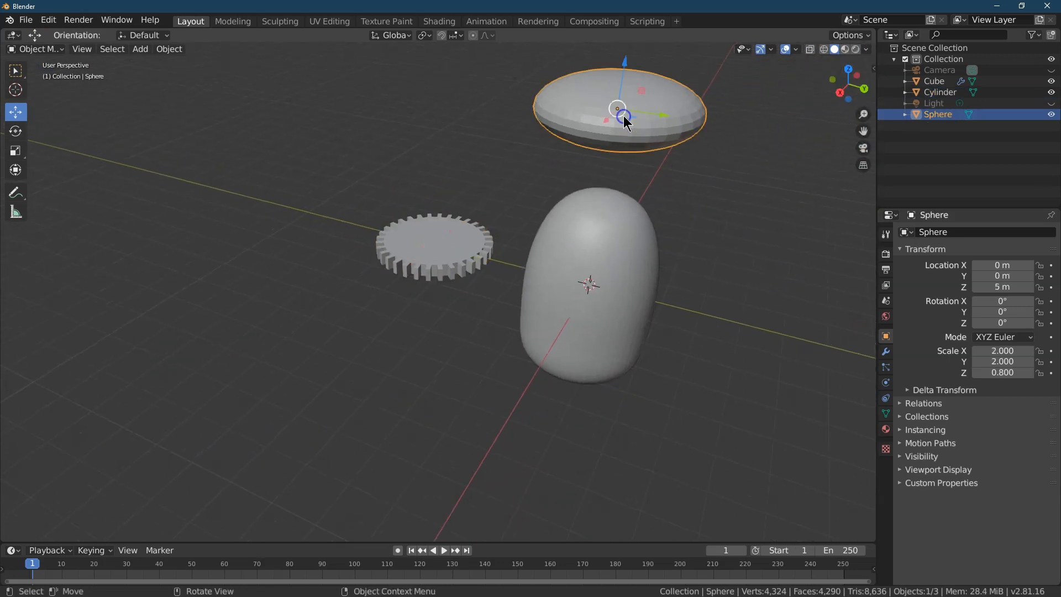
left_click_drag(662, 117, 486, 96)
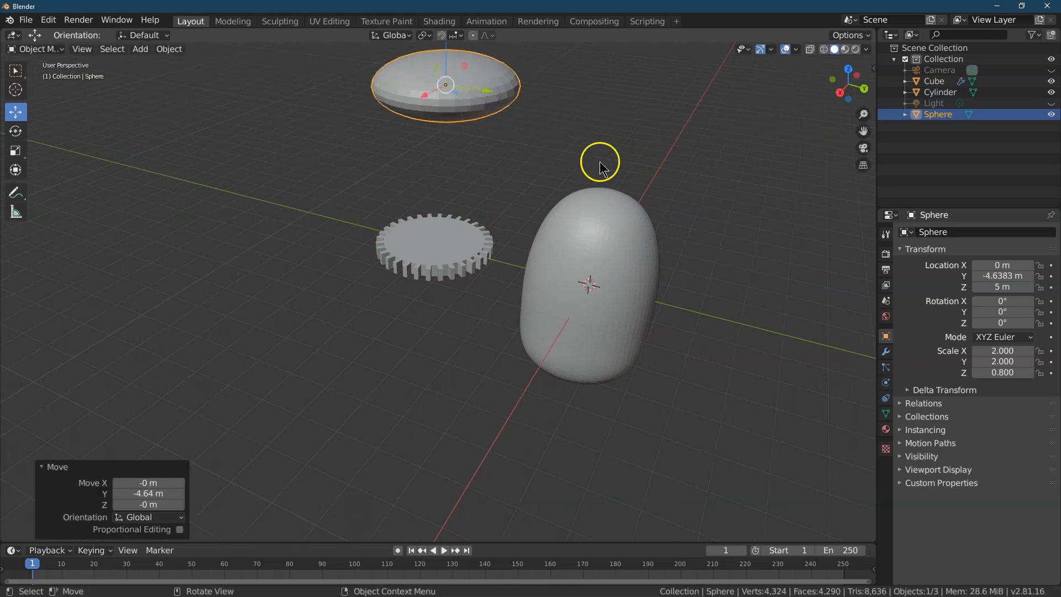
left_click(1020, 281)
type("-5")
key("Return")
left_click(1006, 287)
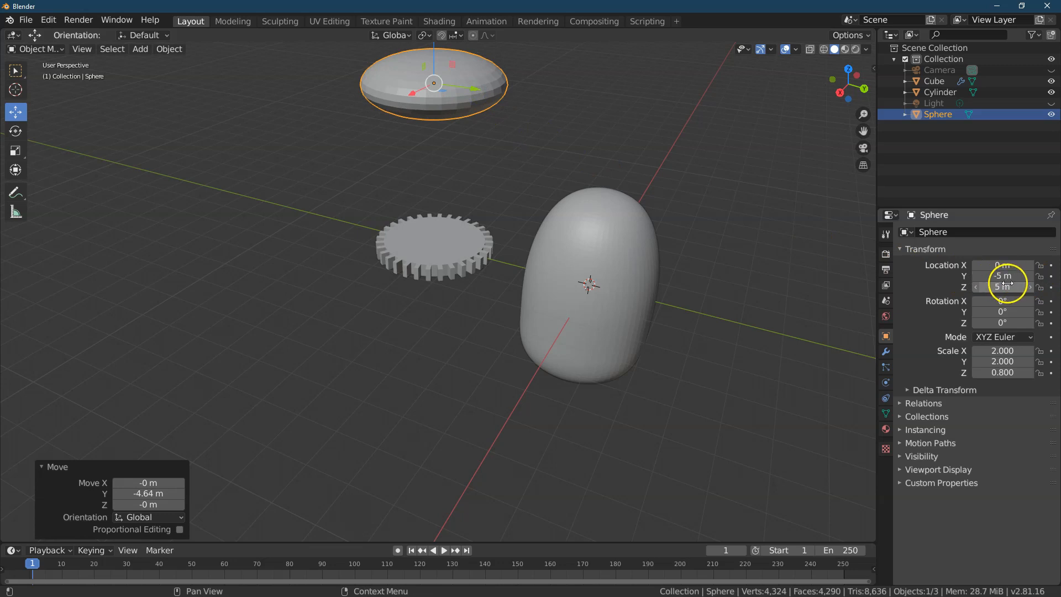
type("3")
key("Return")
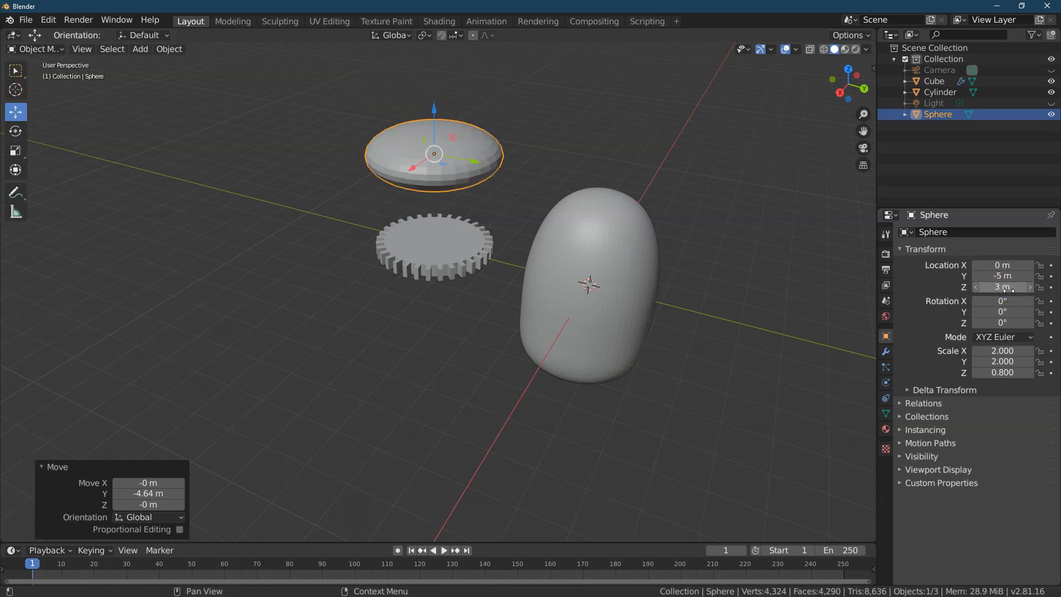
- In Edit Mode with X-Ray enabled, select the two-row band of faces around the sphere's middle and delete those faces
left_click(841, 92)
left_click_drag(863, 131, 753, 135)
scroll(862, 131, "up", 4)
left_click(48, 50)
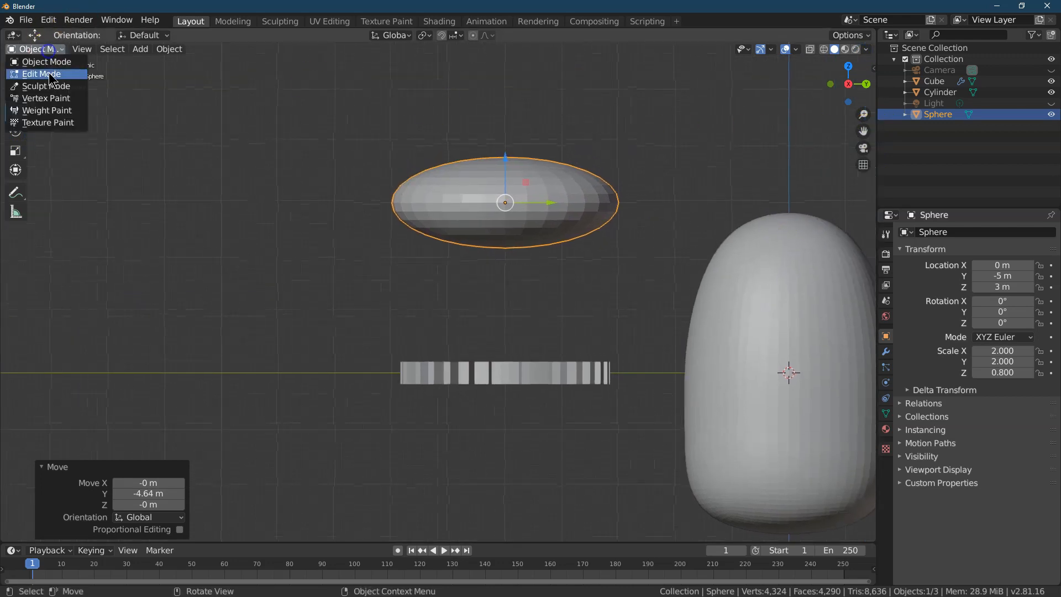
left_click(42, 74)
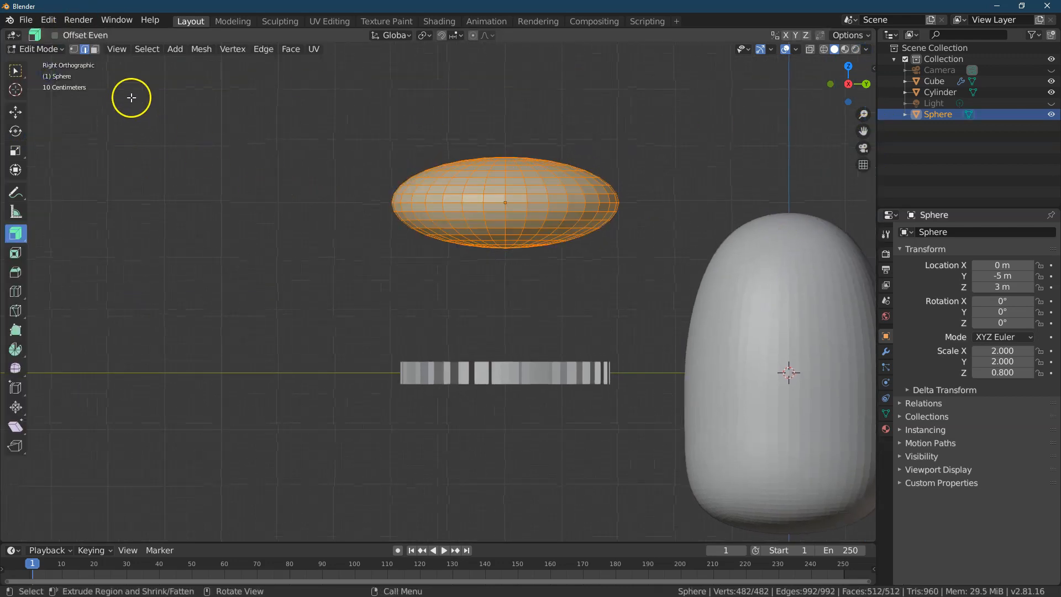
left_click(812, 52)
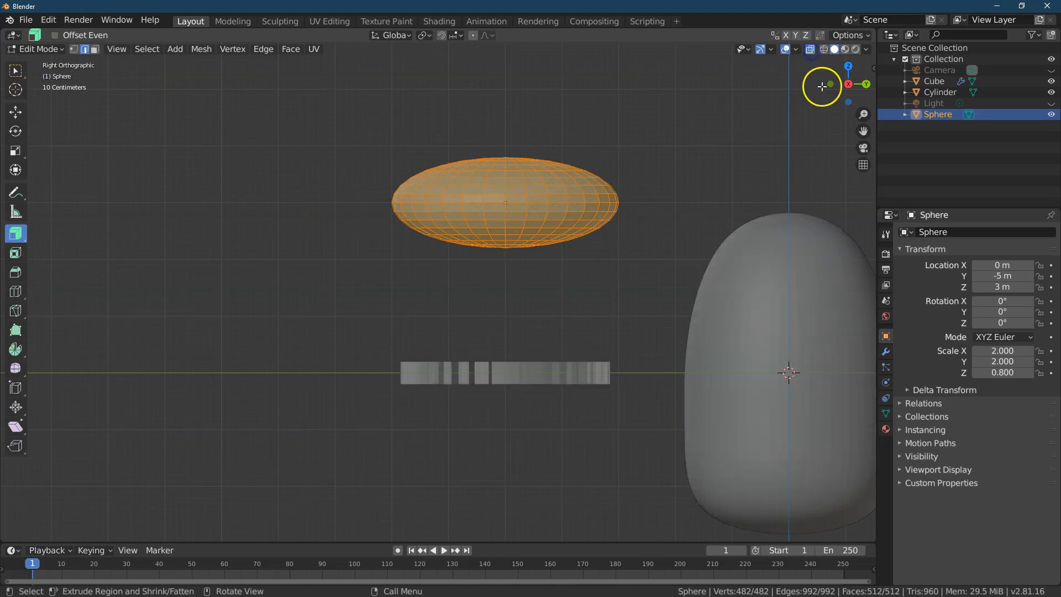
left_click(15, 72)
left_click(192, 178)
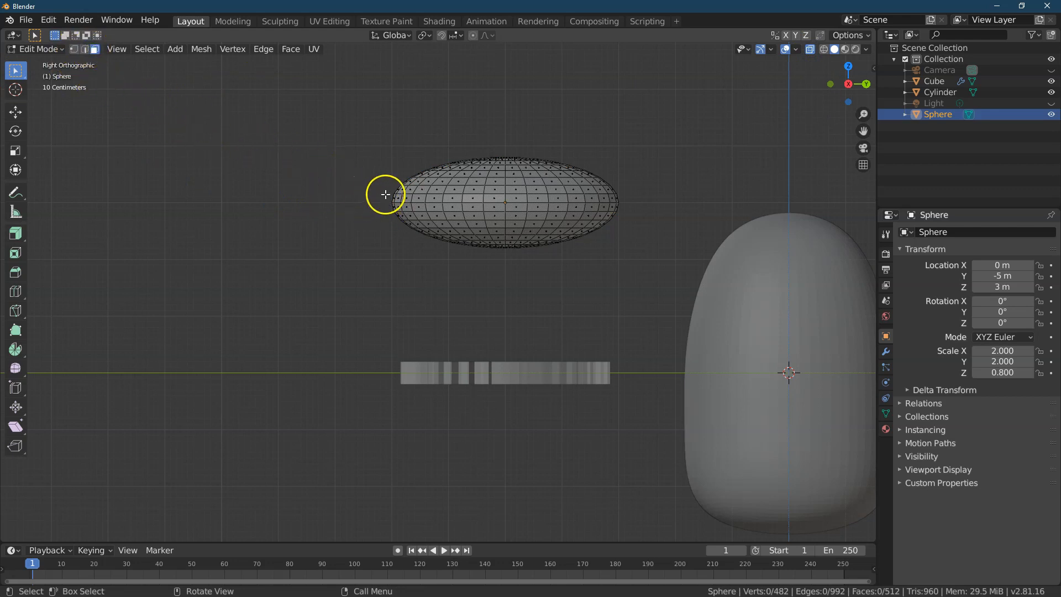
left_click_drag(385, 194, 416, 210)
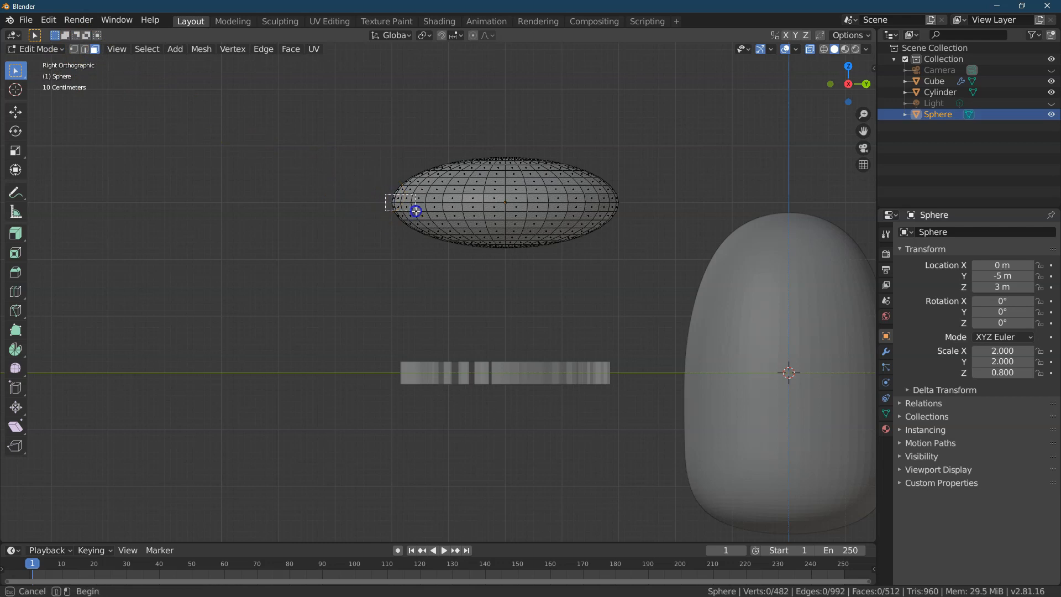
left_click_drag(539, 208, 626, 212)
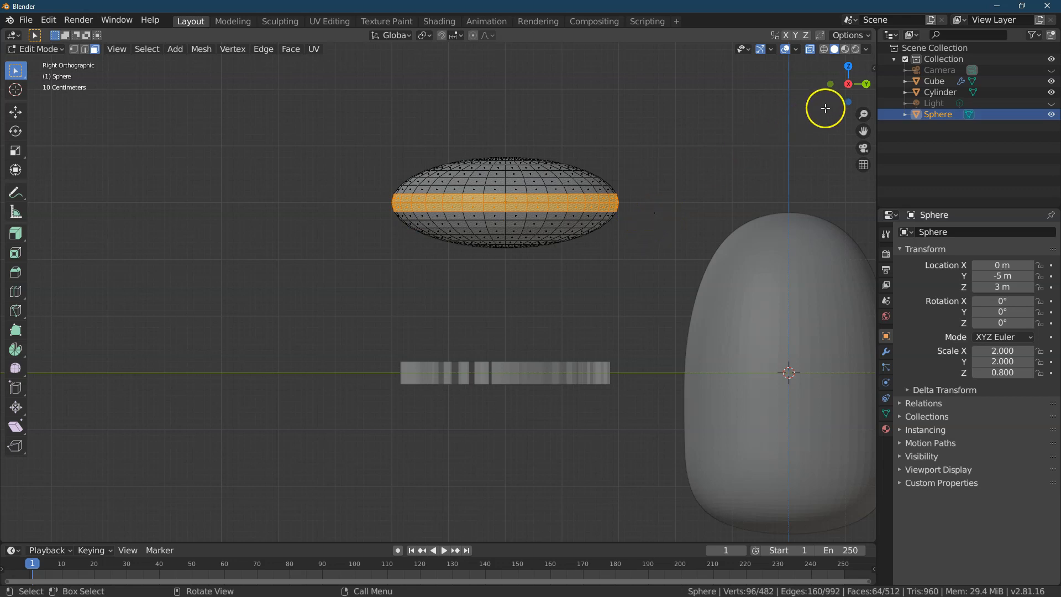
left_click_drag(864, 83, 816, 102)
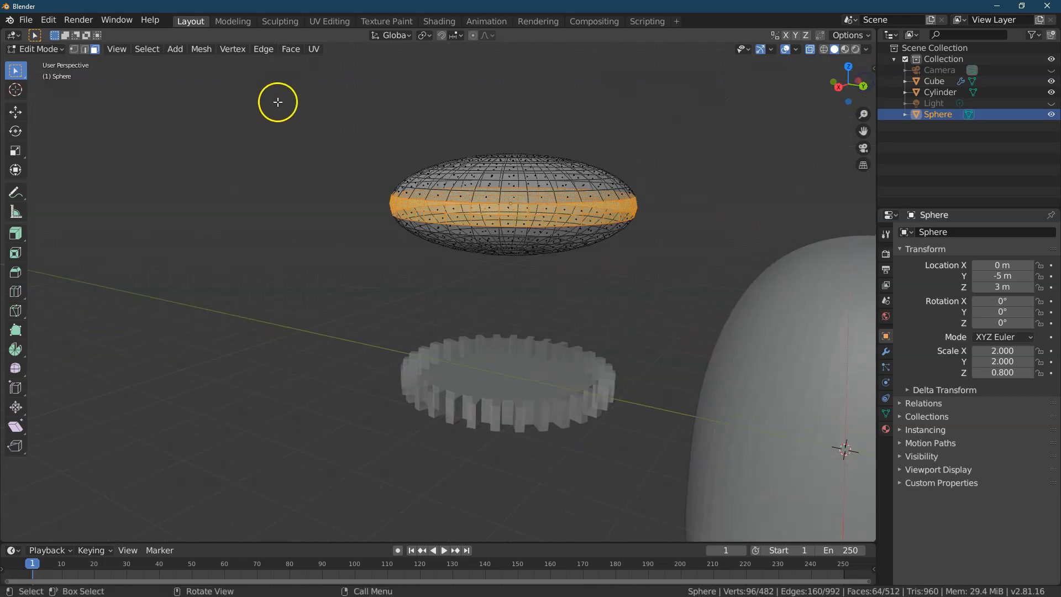
left_click(199, 52)
mouse_move(235, 286)
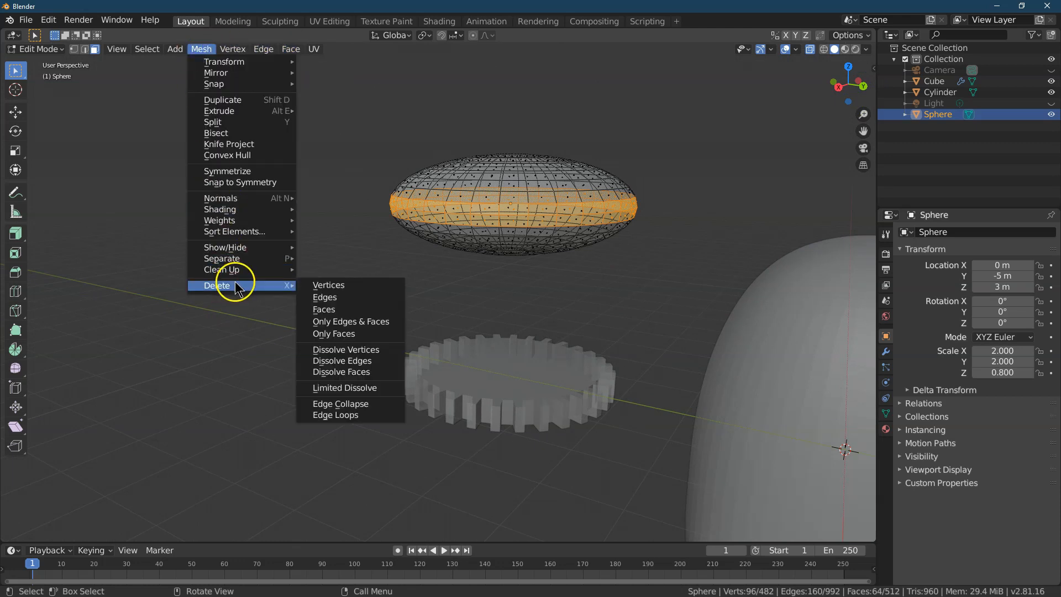
left_click(371, 314)
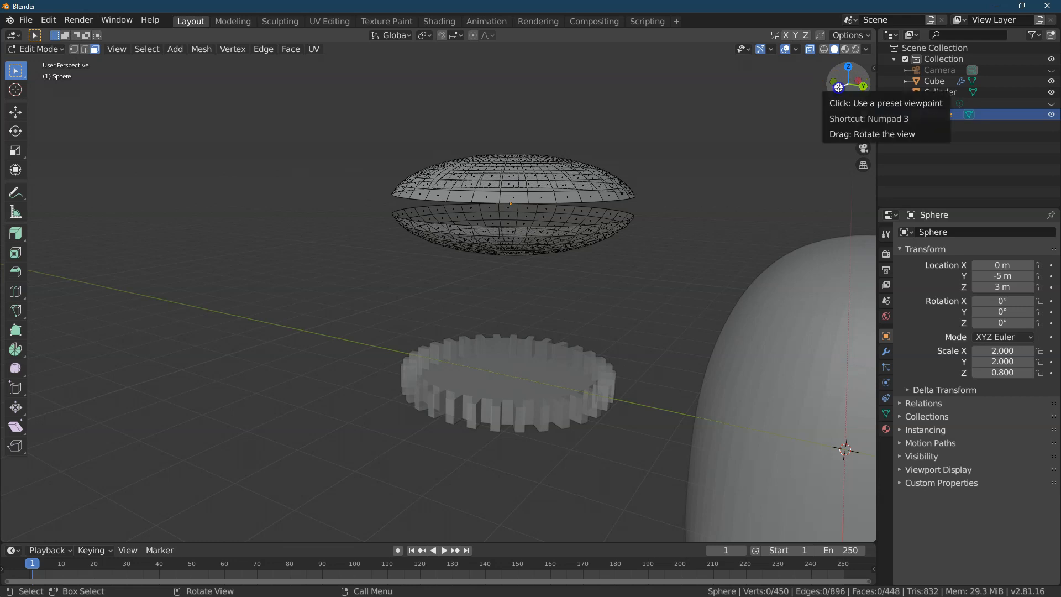
- Select the open rim vertices of the sphere's upper half and fill them with a new face
left_click(835, 86)
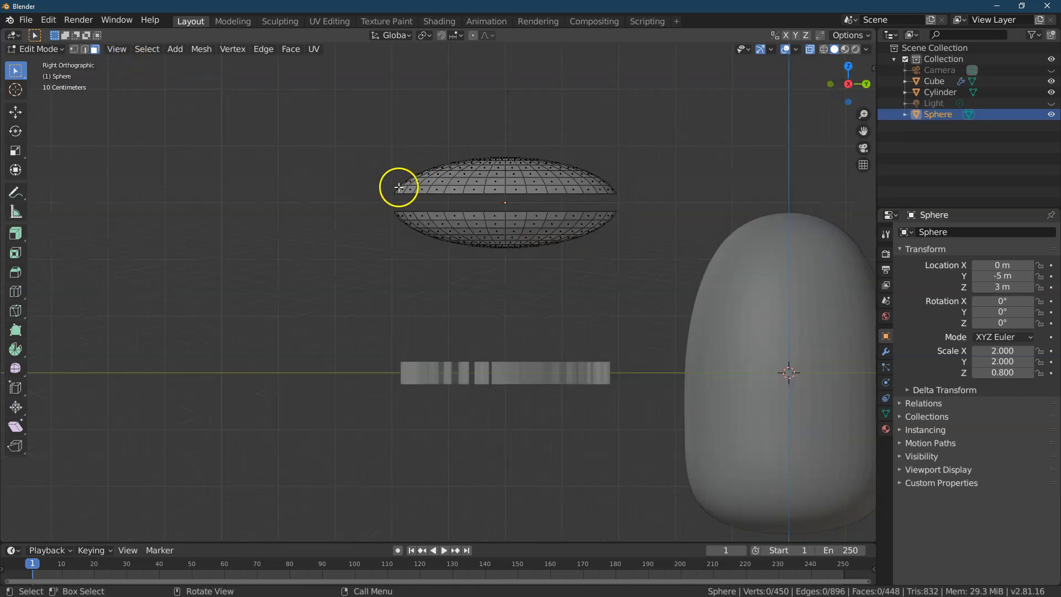
left_click(73, 50)
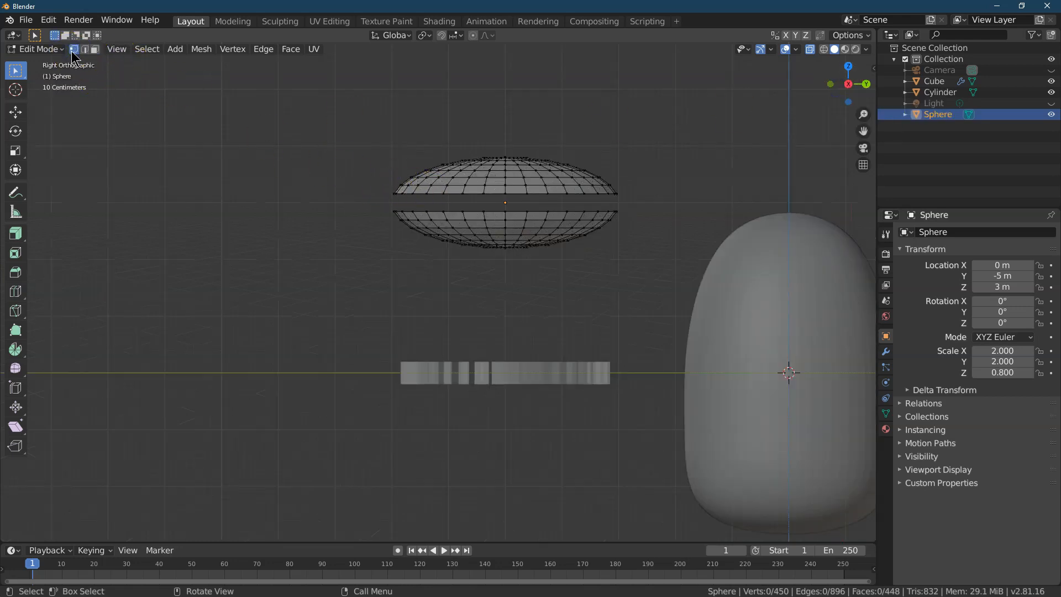
left_click_drag(629, 200, 373, 191)
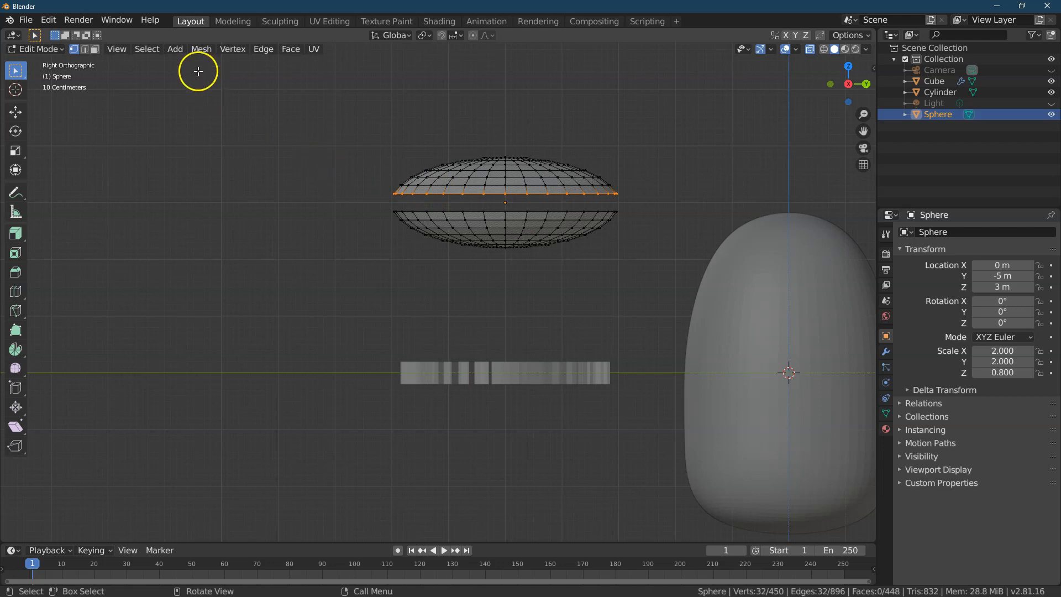
left_click(239, 48)
left_click(254, 90)
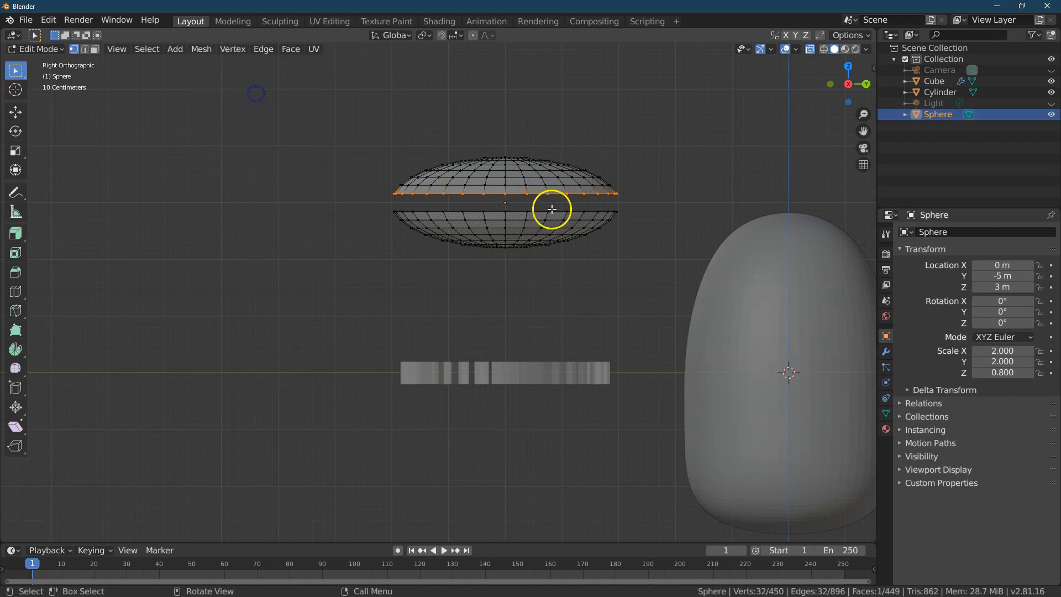
- Select the open rim vertices of the sphere's lower half, fill them with a new face, and clear the selection
left_click(647, 224)
left_click_drag(645, 219, 466, 207)
left_click(646, 269)
left_click_drag(634, 217, 367, 201)
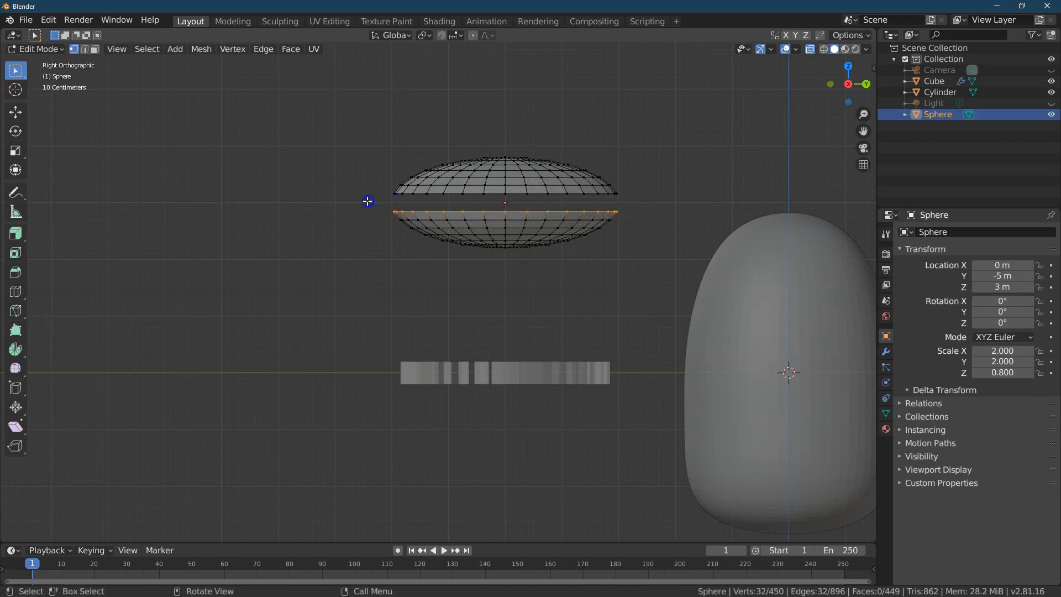
left_click(237, 49)
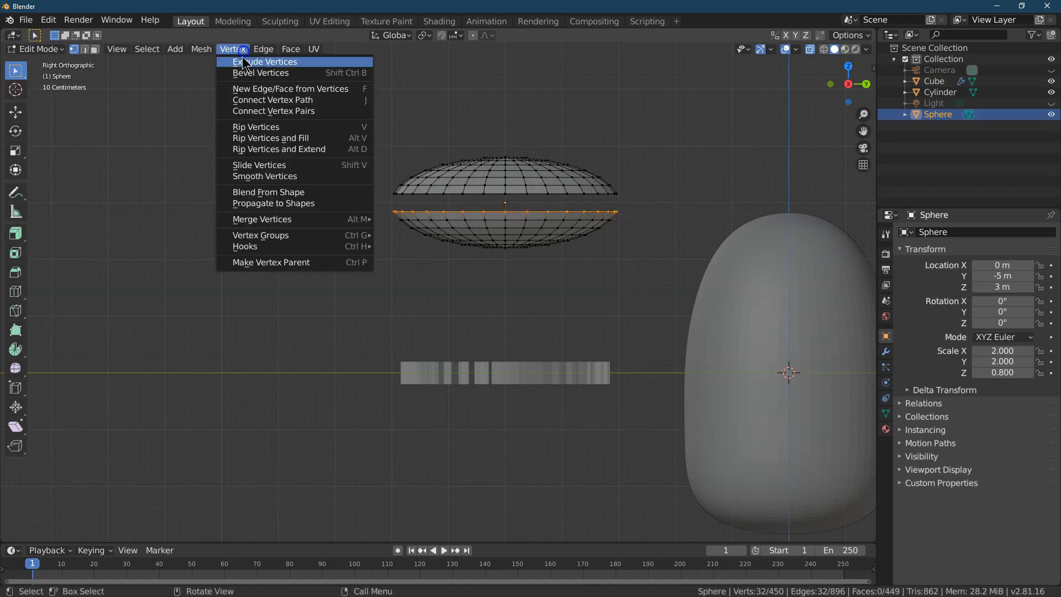
left_click(248, 91)
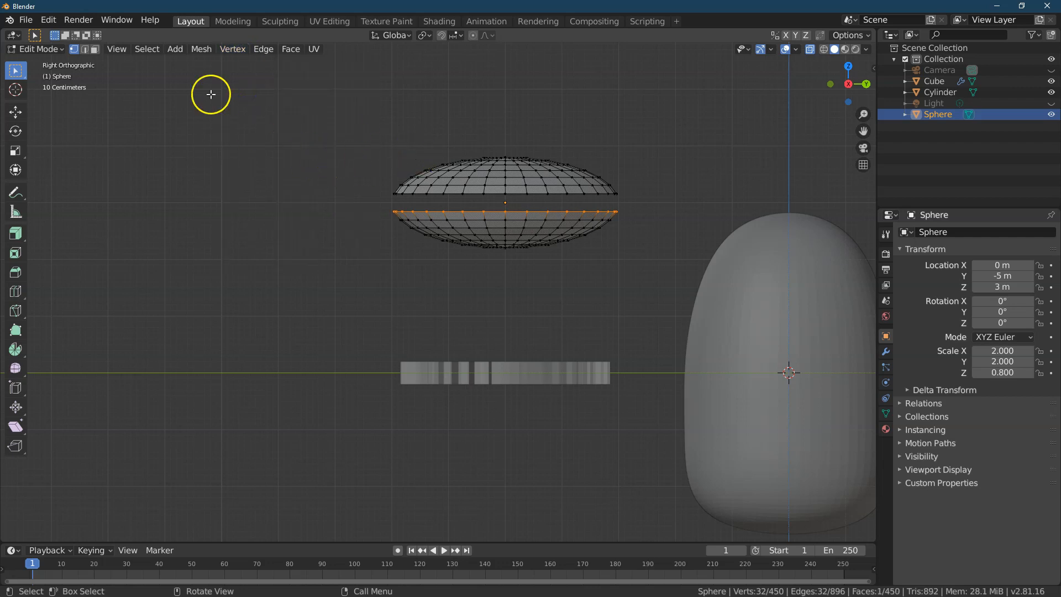
left_click(227, 51)
left_click(257, 93)
left_click(752, 131)
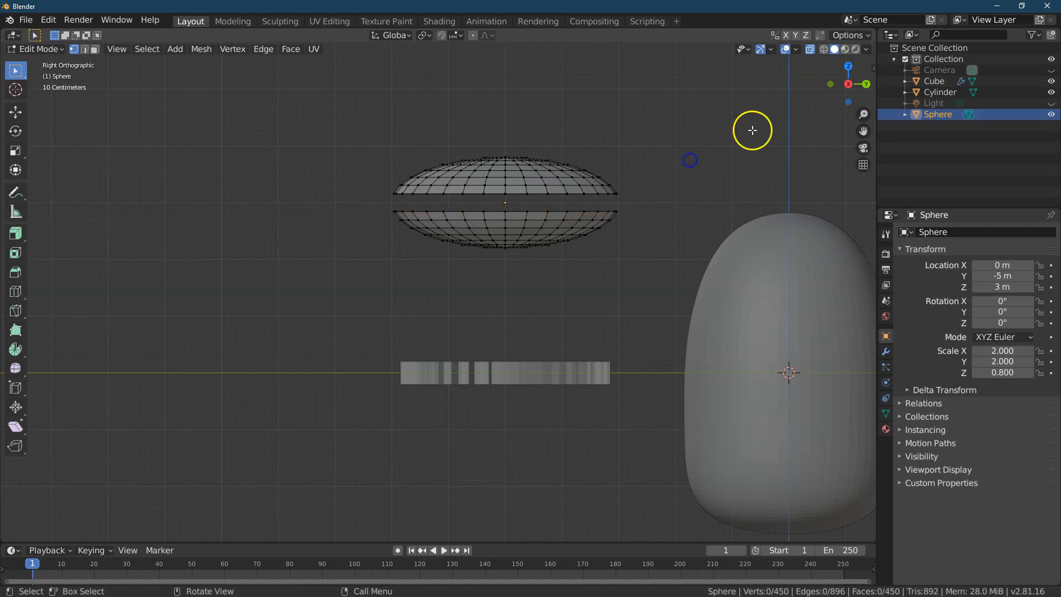
- Disable X-Ray, return the sphere to Object Mode and deselect it
left_click(809, 51)
left_click_drag(867, 83, 854, 118)
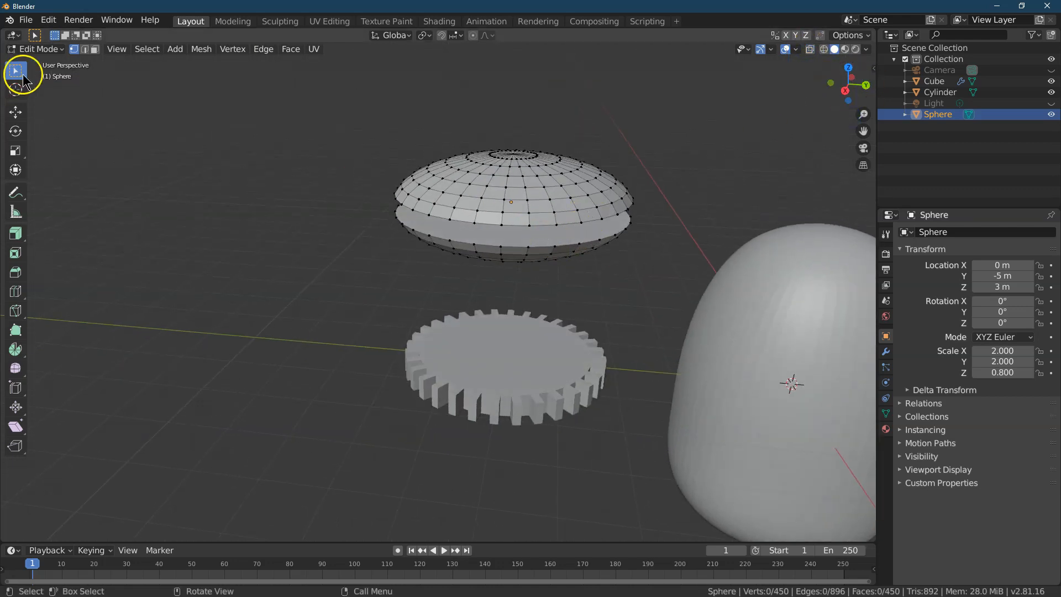
left_click(34, 50)
left_click(44, 61)
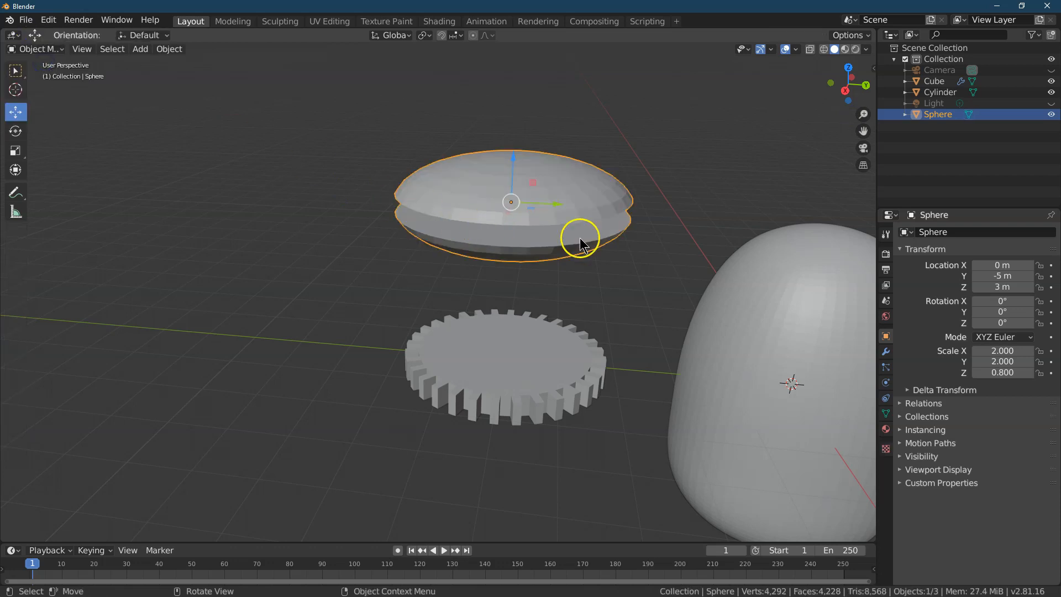
left_click(677, 273)
- Move the toothed cylinder up between the two sphere halves and set its Z location to 3 m
left_click_drag(841, 102, 846, 90)
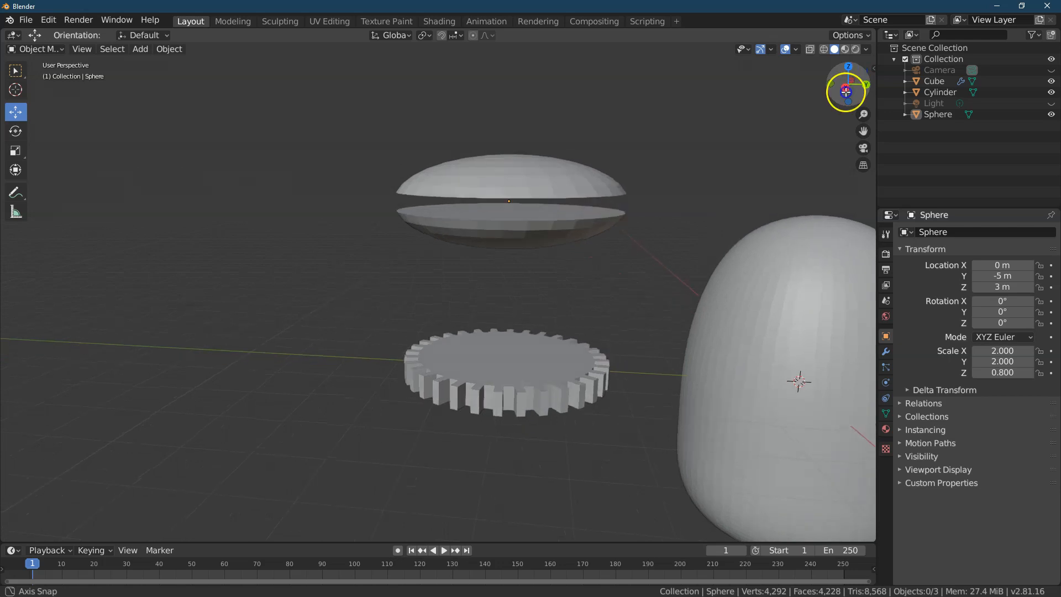
left_click(497, 364)
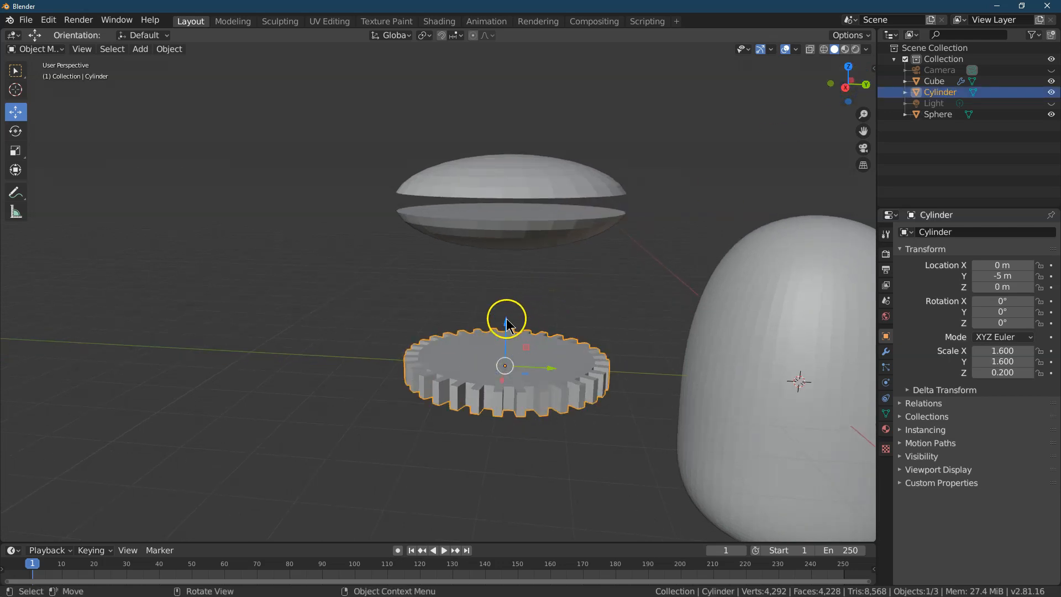
left_click_drag(513, 330, 519, 161)
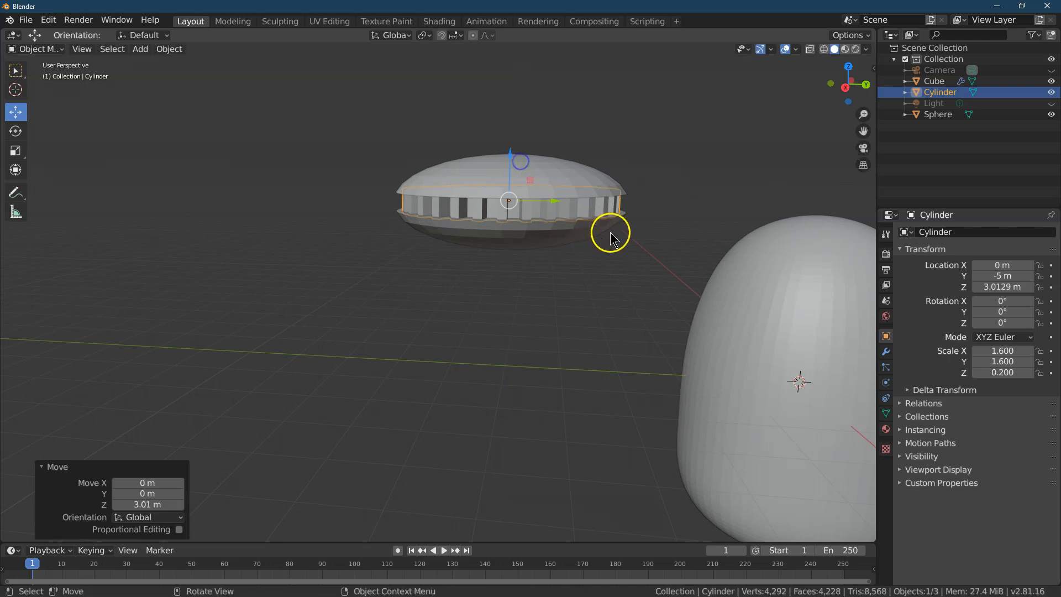
left_click_drag(867, 85, 572, 92)
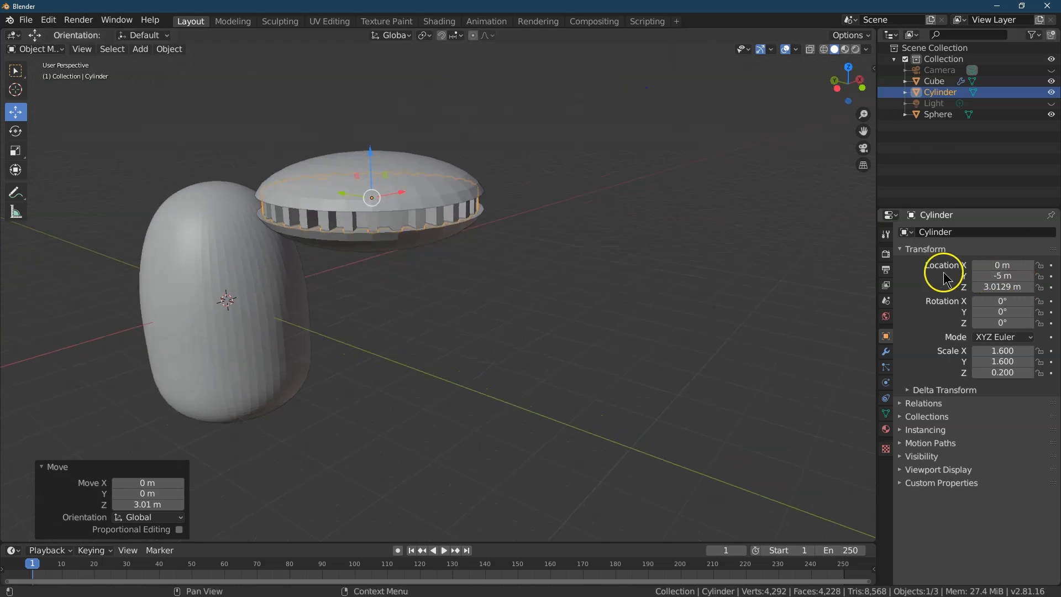
left_click(1002, 286)
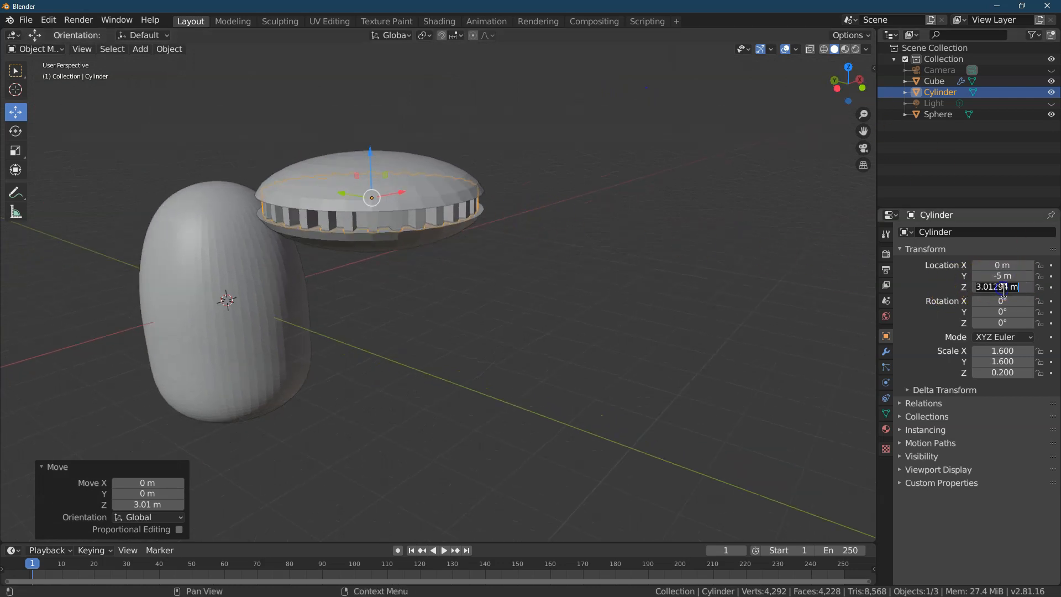
type("3")
key("Return")
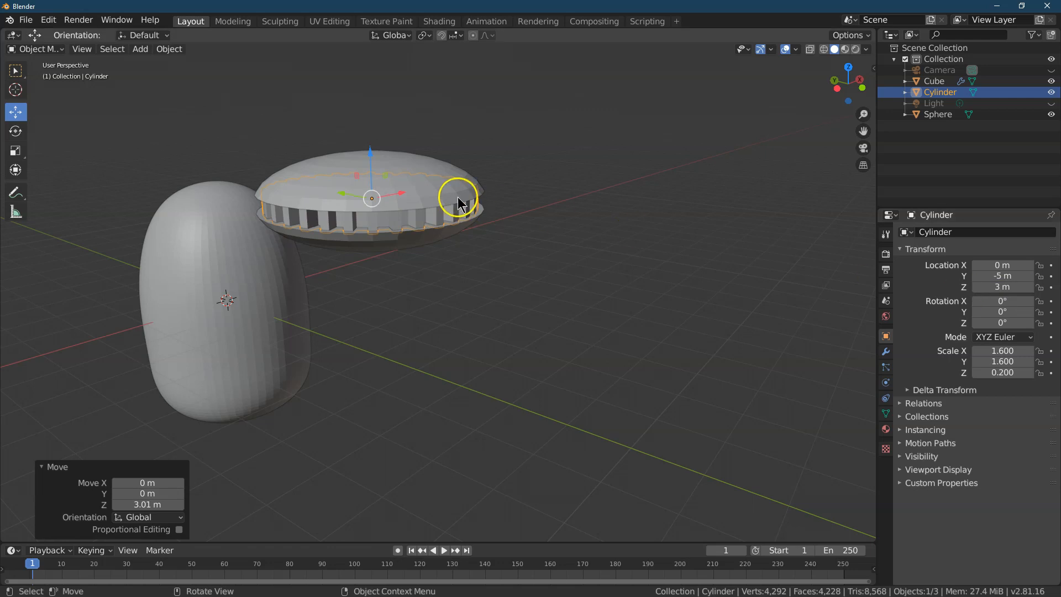
- Compare the sphere with the toothed cylinder, then set the cylinder's X and Y scale to 1.5
left_click(435, 175)
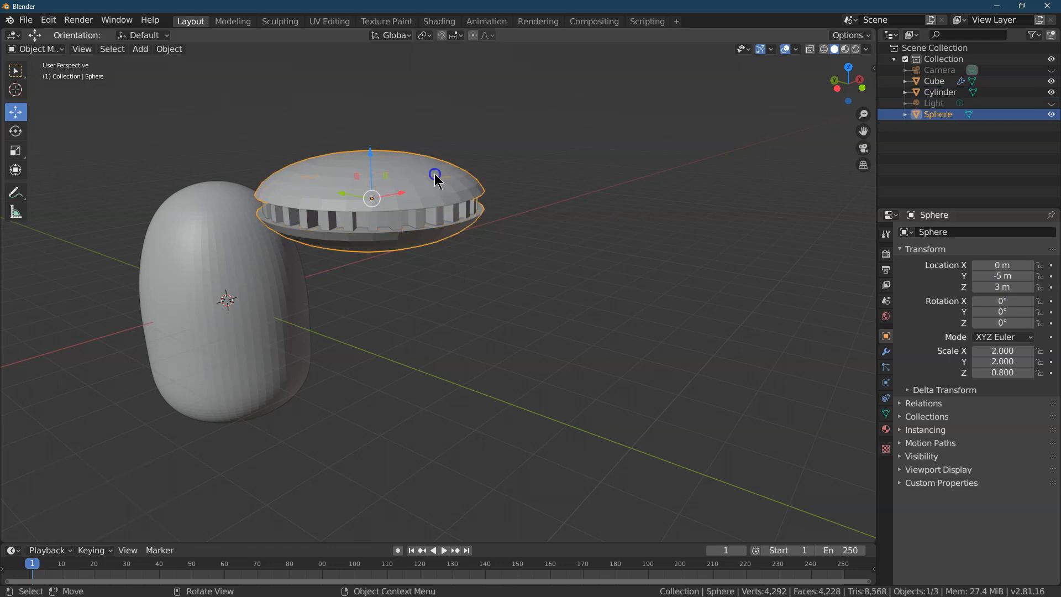
left_click(420, 218)
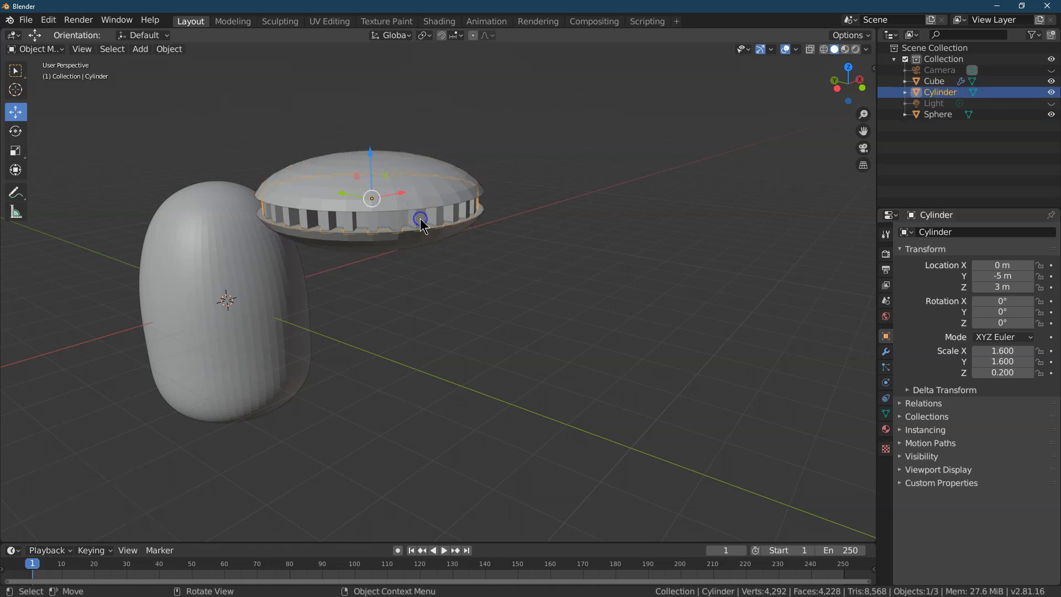
left_click(415, 174)
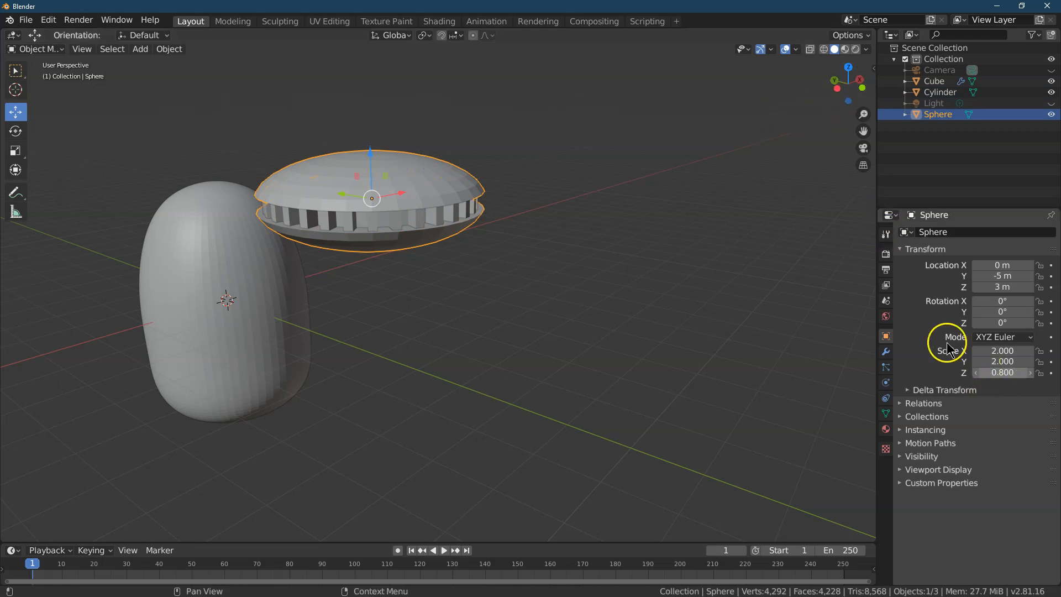
left_click(419, 224)
left_click(997, 351)
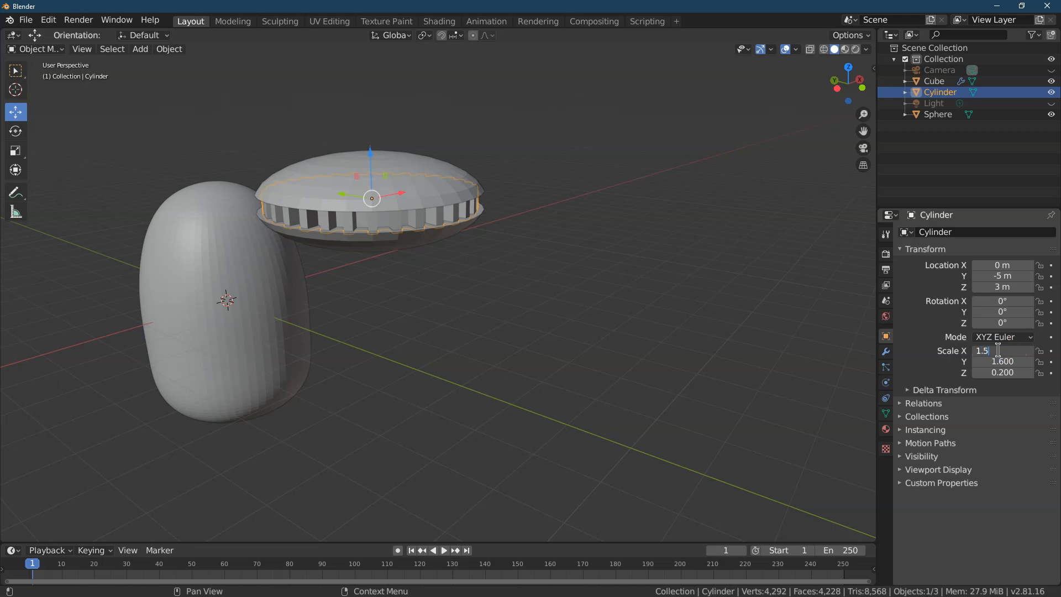
key("Tab")
type("1.5")
key("Return")
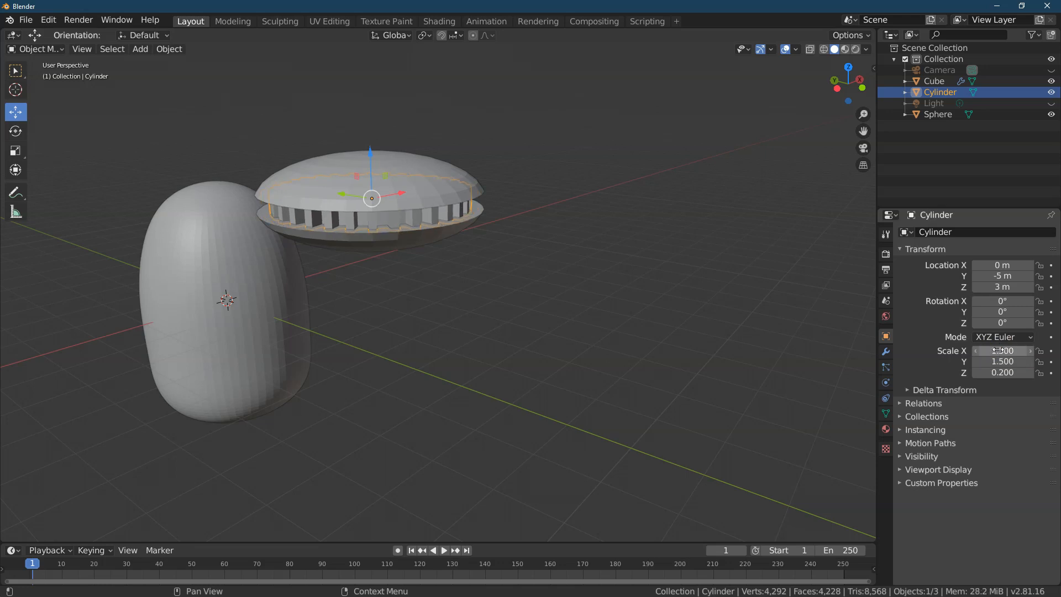
- Set the toothed cylinder's X and Y scale to 1.4
left_click_drag(834, 86, 249, 84)
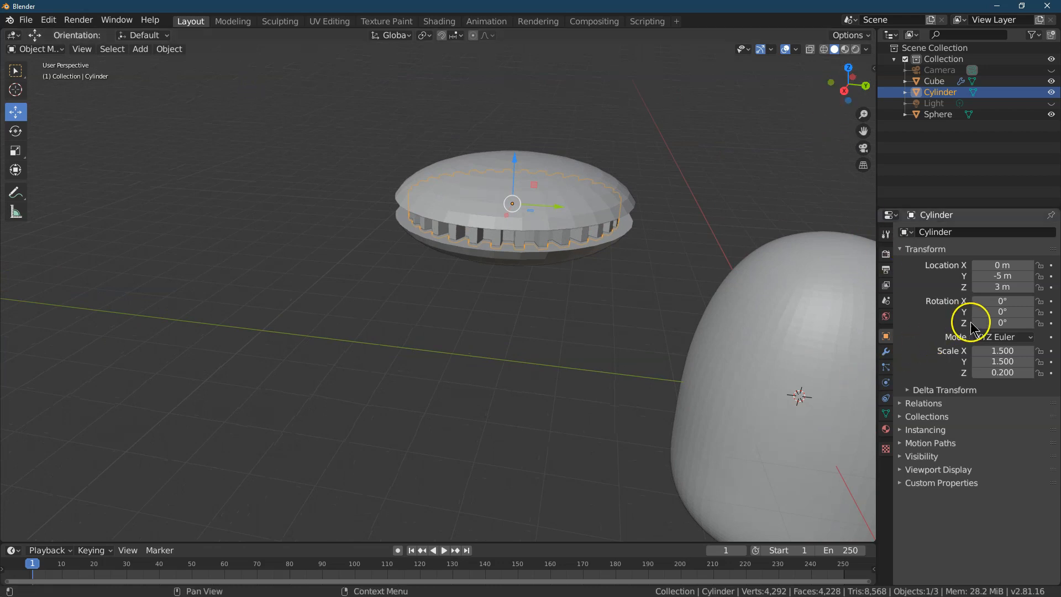
left_click(1001, 352)
key("Tab")
type("1.4")
key("Return")
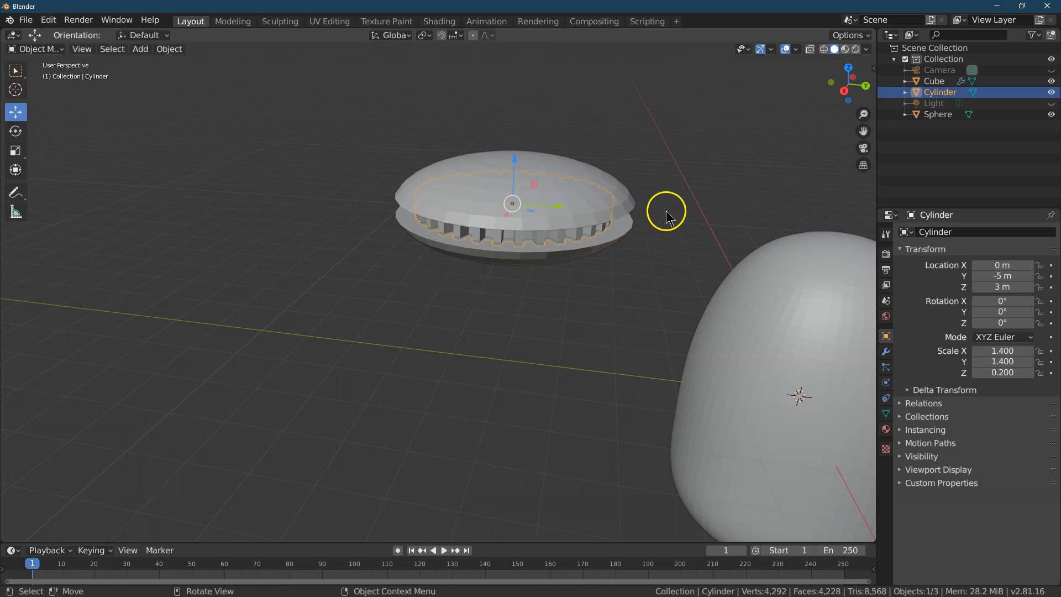
- Deselect the toothed disc, add a new cylinder mesh, and raise it about 4.21 m along Z, above the body
left_click(439, 321)
left_click(168, 49)
left_click(139, 49)
mouse_move(214, 61)
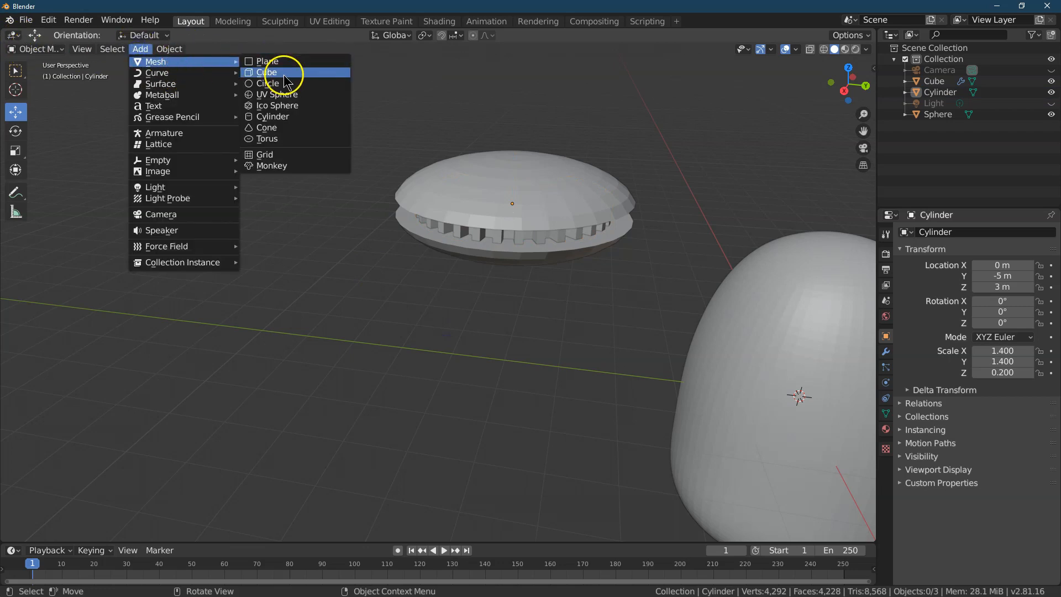
left_click(288, 117)
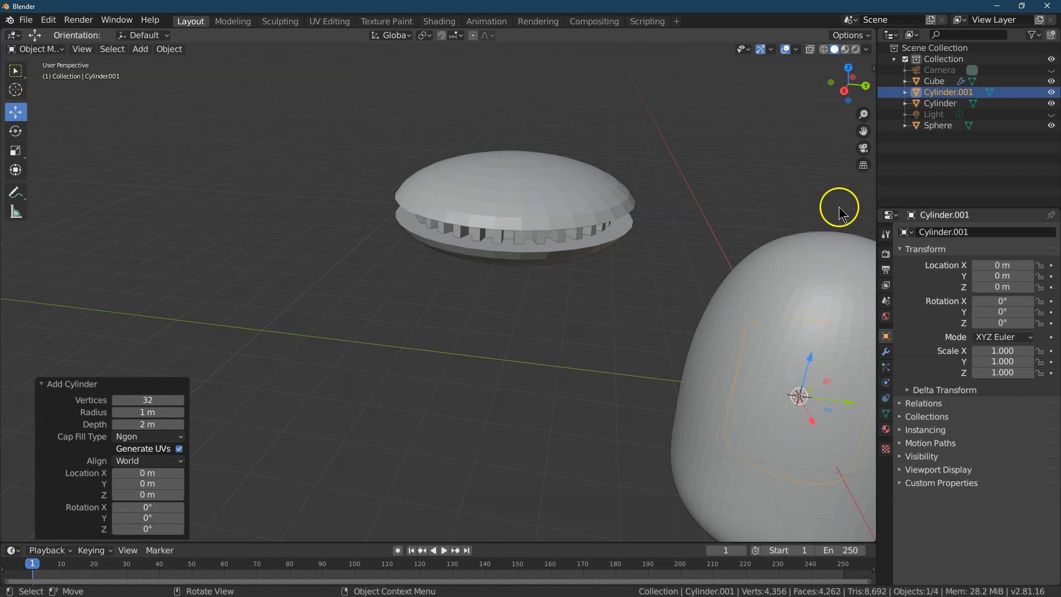
left_click_drag(863, 114, 863, 144)
left_click_drag(642, 310, 666, 182)
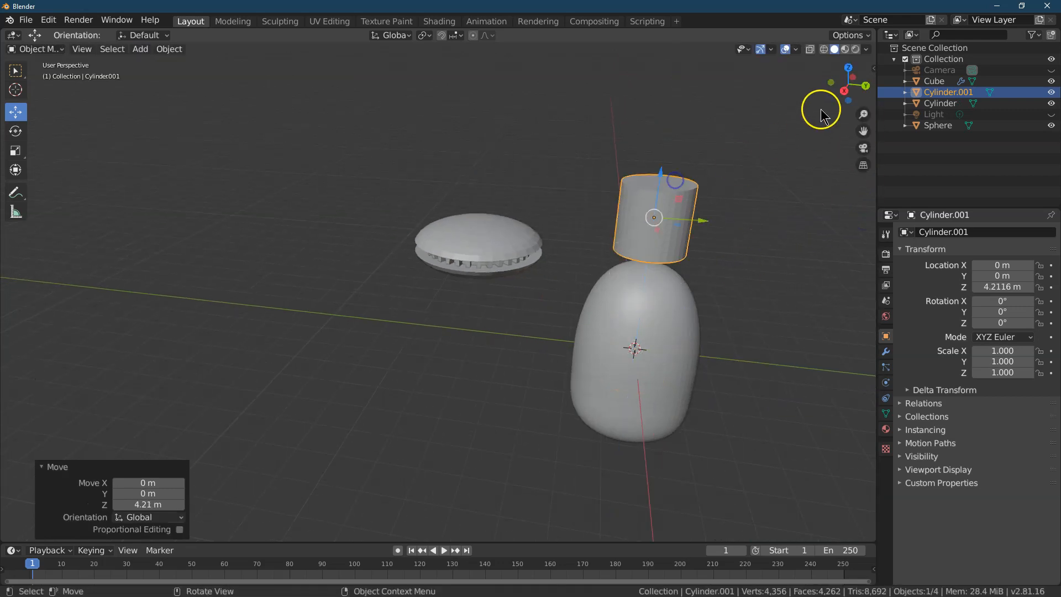
- Rotate the new cylinder freehand to tilt it about 39° around the Y axis
left_click(845, 91)
left_click_drag(864, 131, 783, 140)
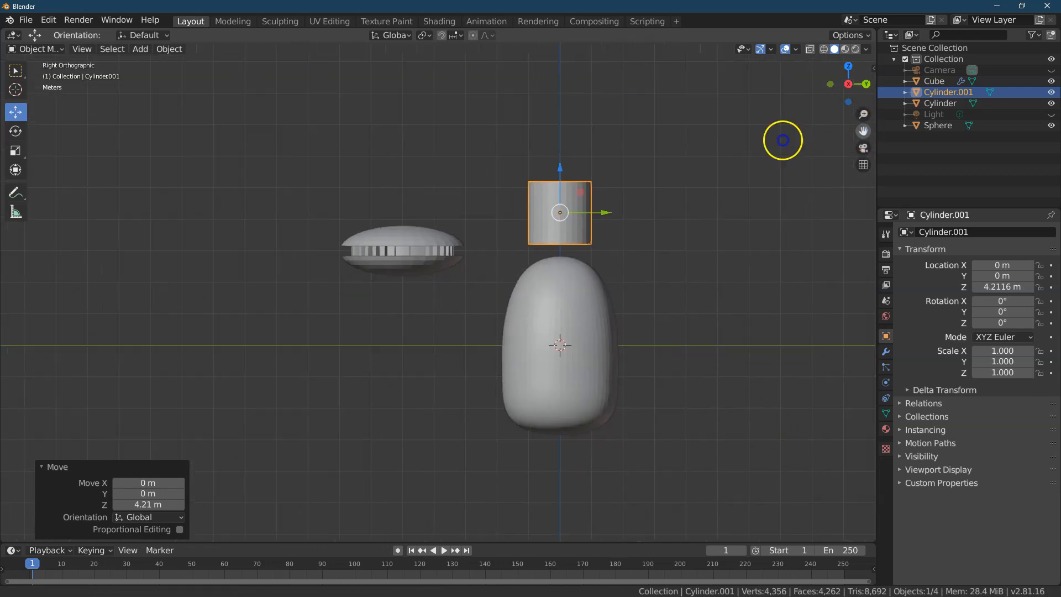
left_click_drag(848, 88, 845, 96)
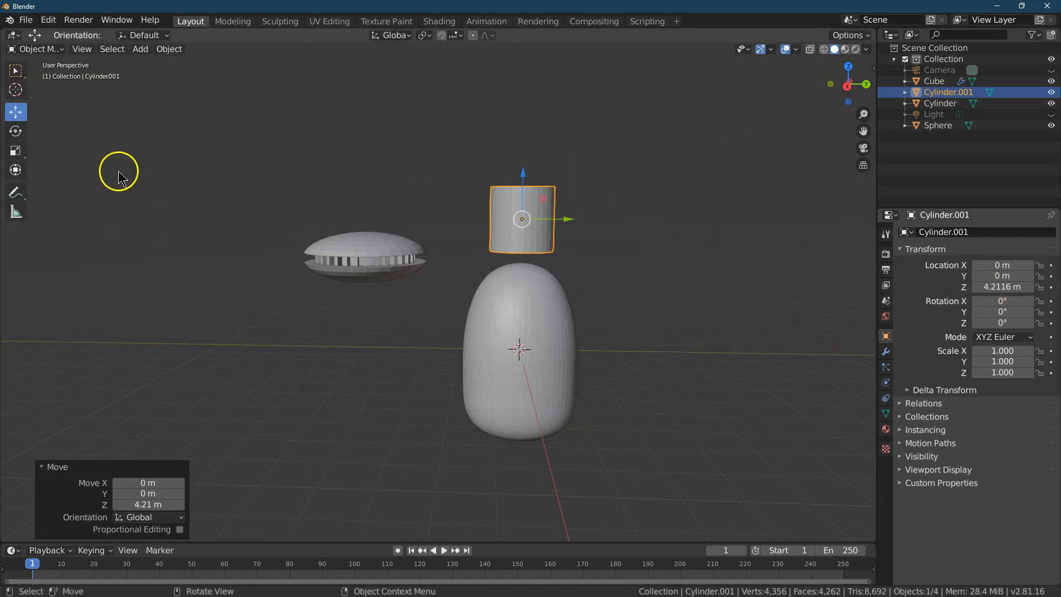
left_click(16, 131)
left_click_drag(523, 194, 521, 231)
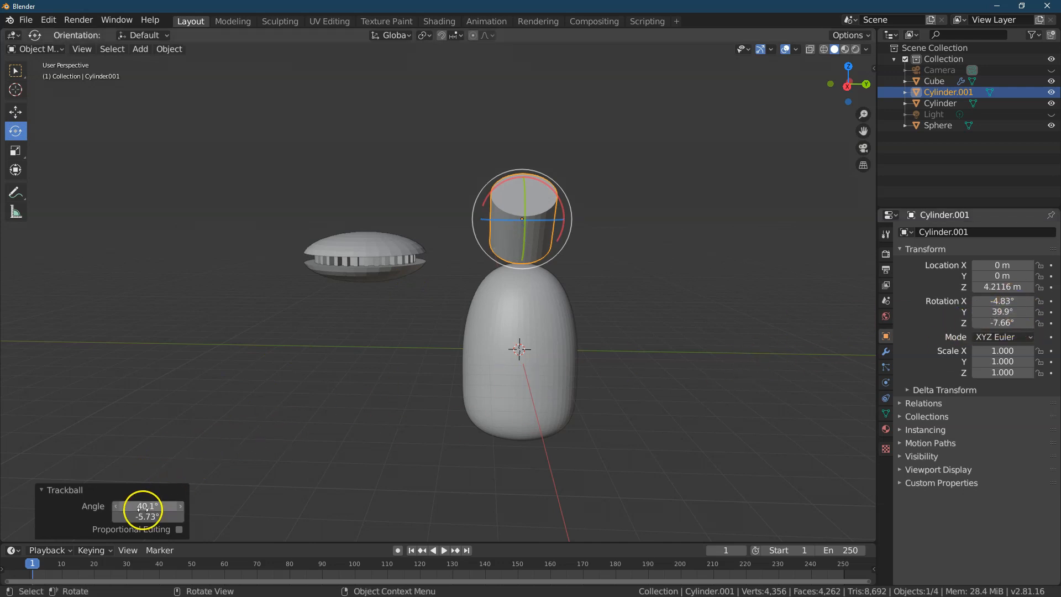
left_click_drag(522, 202, 529, 166)
- Set the new cylinder's rotation to 0° on X, 90° on Y and 0° on Z
left_click(1012, 312)
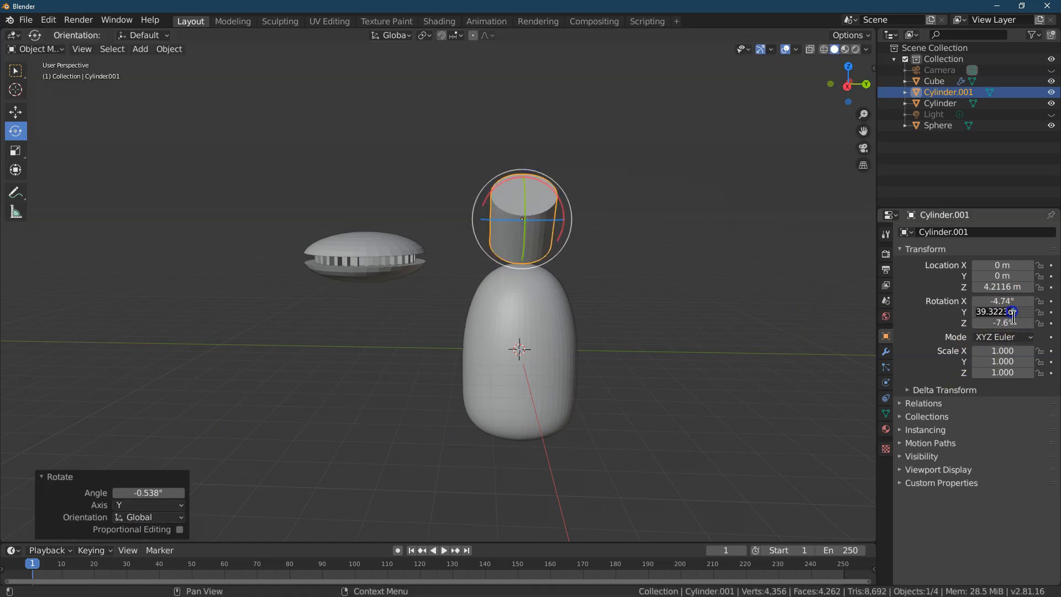
type("90")
key("Return")
left_click(1002, 301)
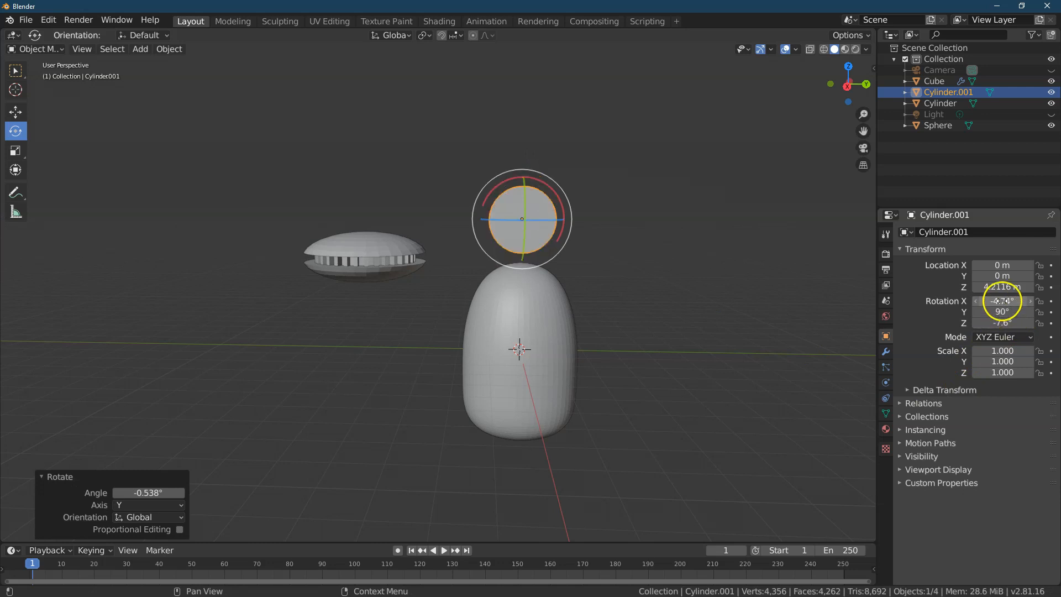
type("0")
key("Return")
left_click(992, 323)
key("Return")
- Set the rotated cylinder's X and Y scale to 0.4
left_click_drag(856, 102, 864, 77)
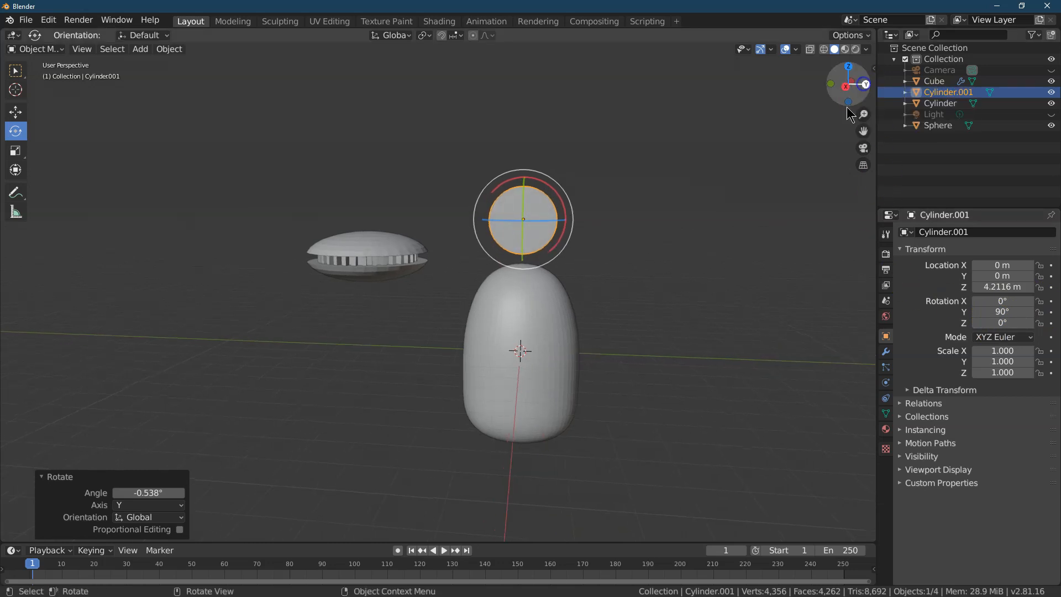
left_click(1008, 348)
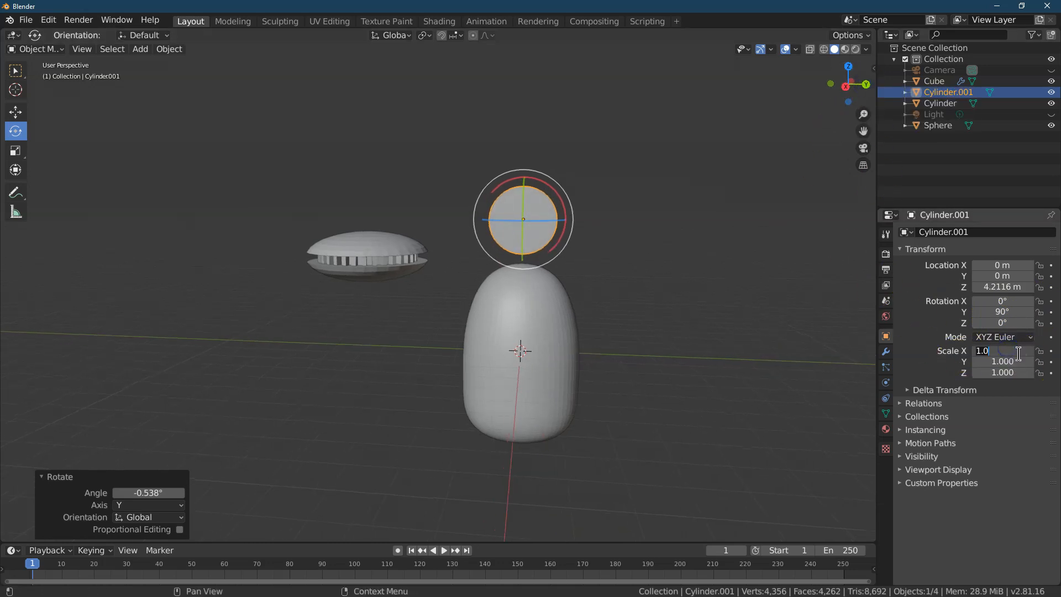
type(".4")
key("Tab")
type(".4")
key("Return")
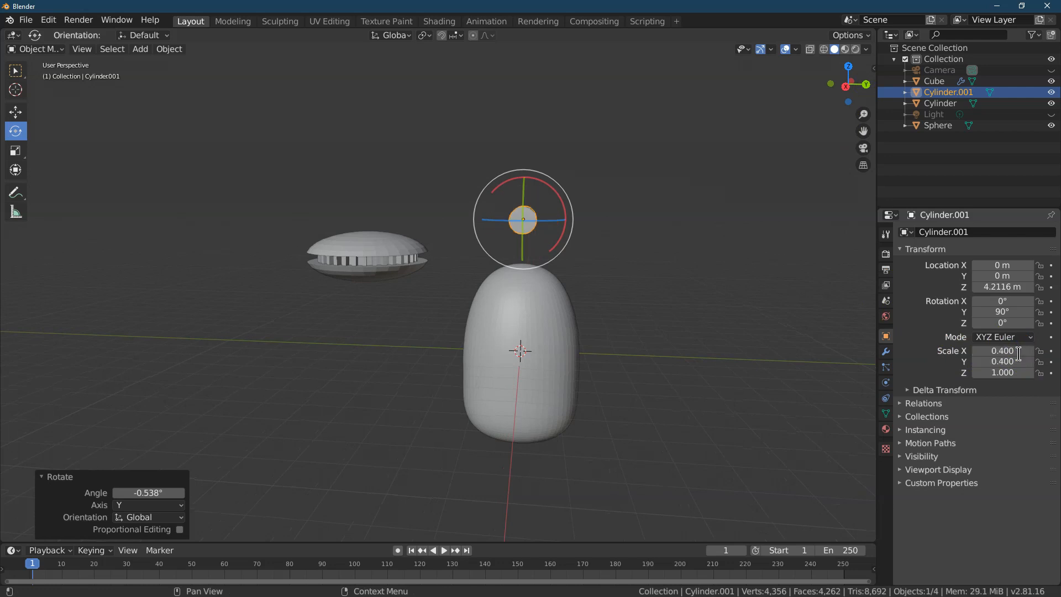
- Enlarge the rotated cylinder's X and Y scale to 0.5
left_click(1019, 353)
type(".5")
key("Tab")
key("Return")
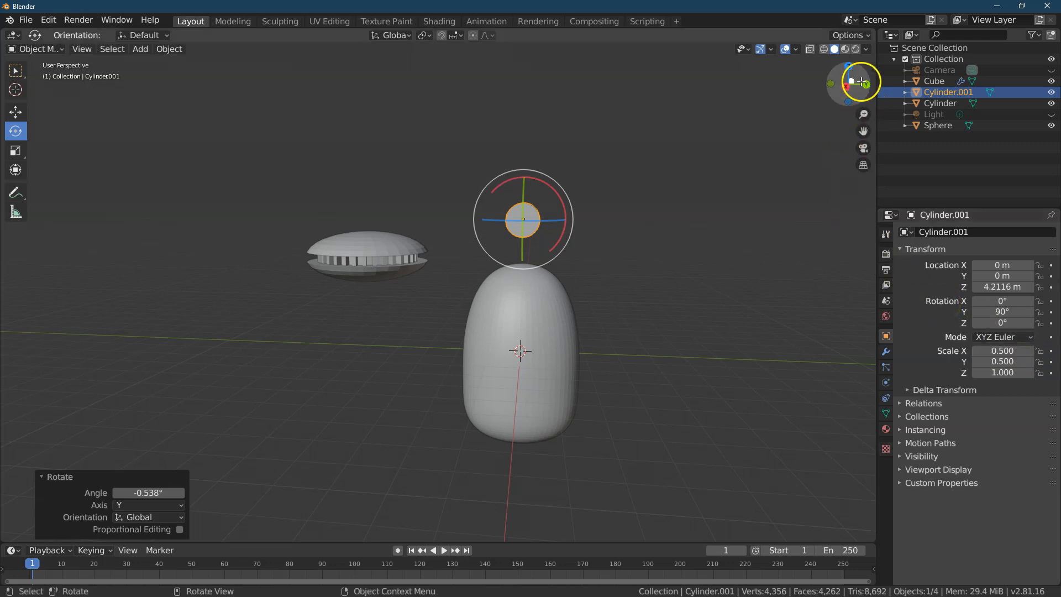
- Move the small cylinder into the head's front side, to about X 1.09 m, Y -5.63 m and Z 3.02 m
mouse_move(861, 81)
left_mouse_down()
mouse_move(812, 83)
mouse_move(845, 83)
left_mouse_up()
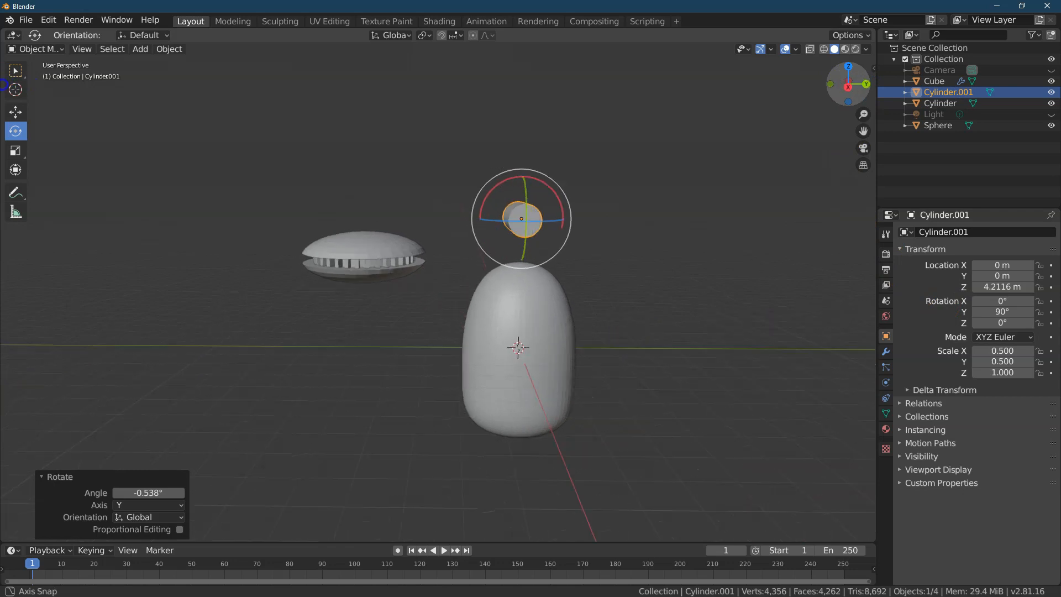
mouse_move(1, 85)
left_mouse_down()
mouse_move(869, 84)
mouse_move(7, 83)
mouse_move(30, 79)
mouse_move(3, 100)
left_mouse_up()
left_click(15, 113)
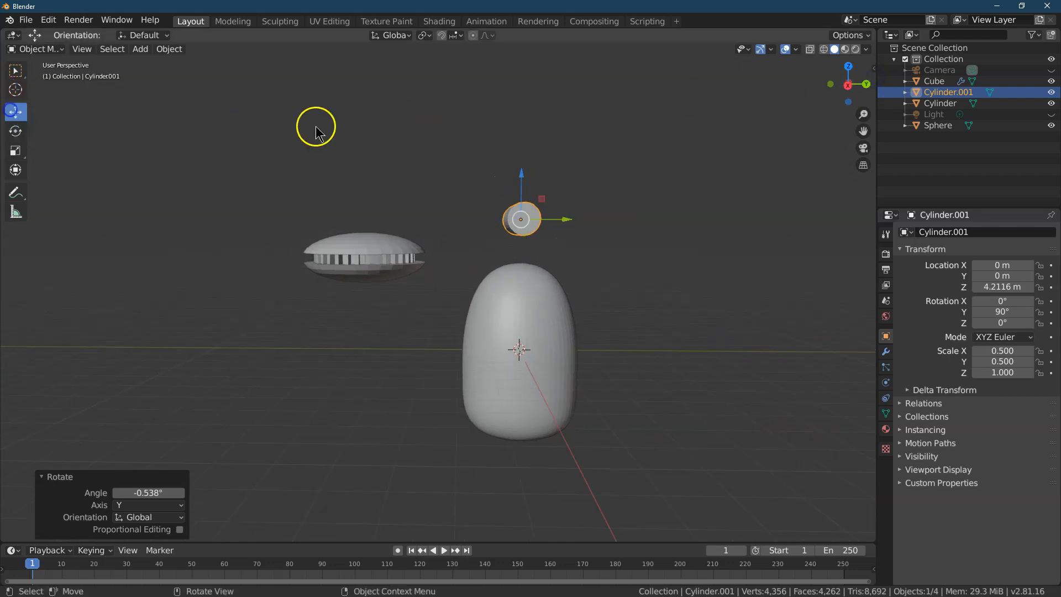
left_click_drag(561, 217, 386, 218)
left_click_drag(331, 173, 340, 215)
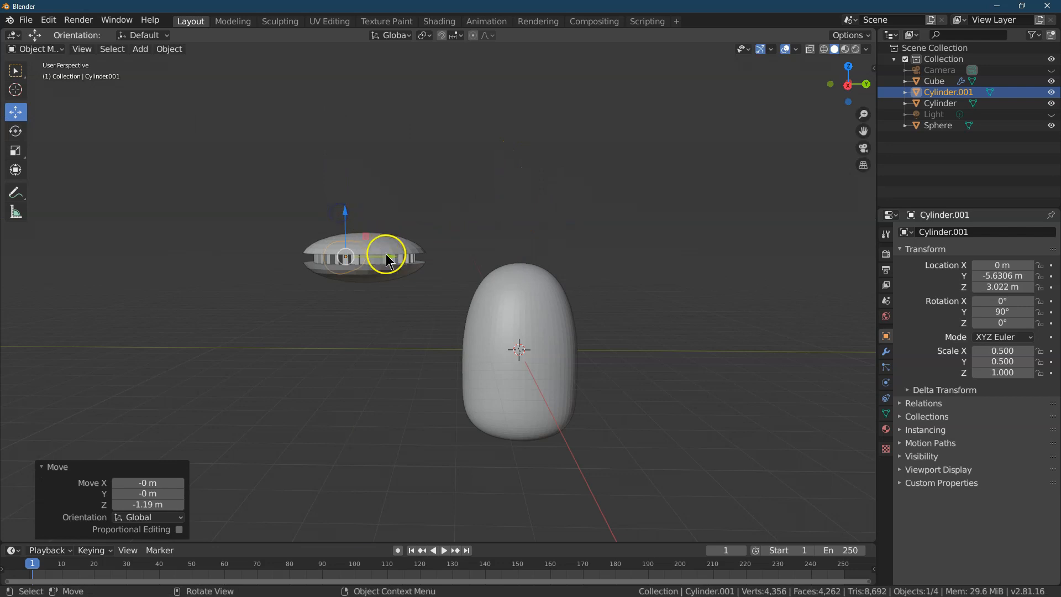
left_click(848, 67)
left_click_drag(470, 387, 505, 382)
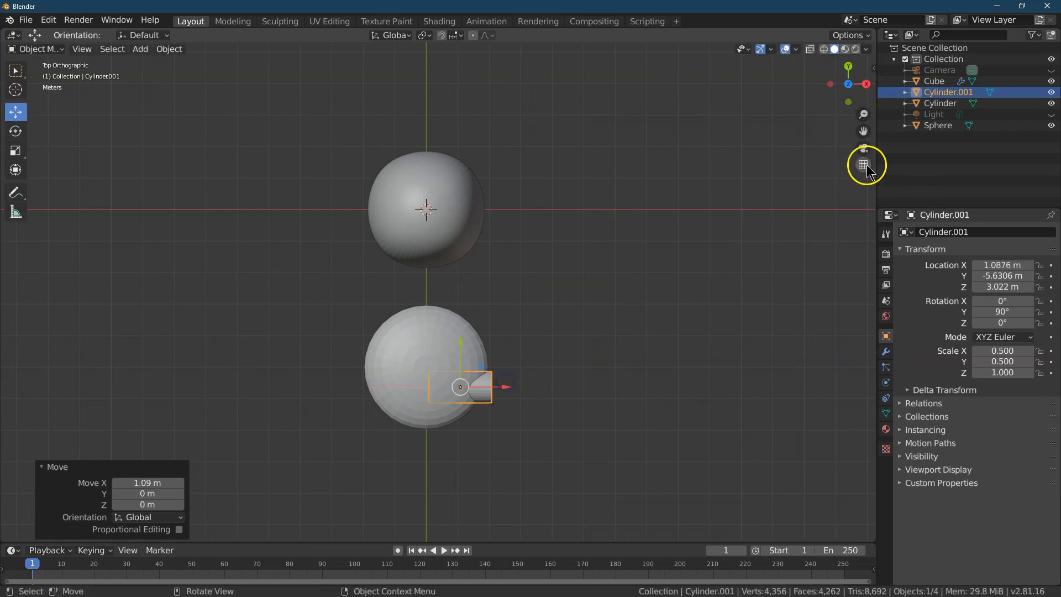
- Set the small cylinder's location to X 1 m, Y -5.5 m and Z 3 m
left_click_drag(864, 83, 739, 469)
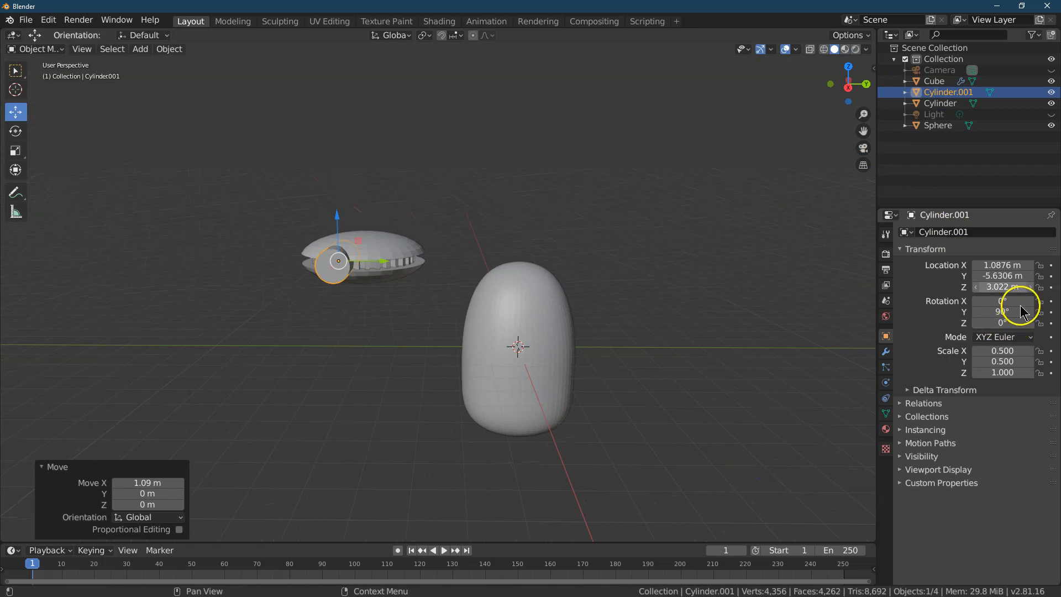
left_click(1007, 276)
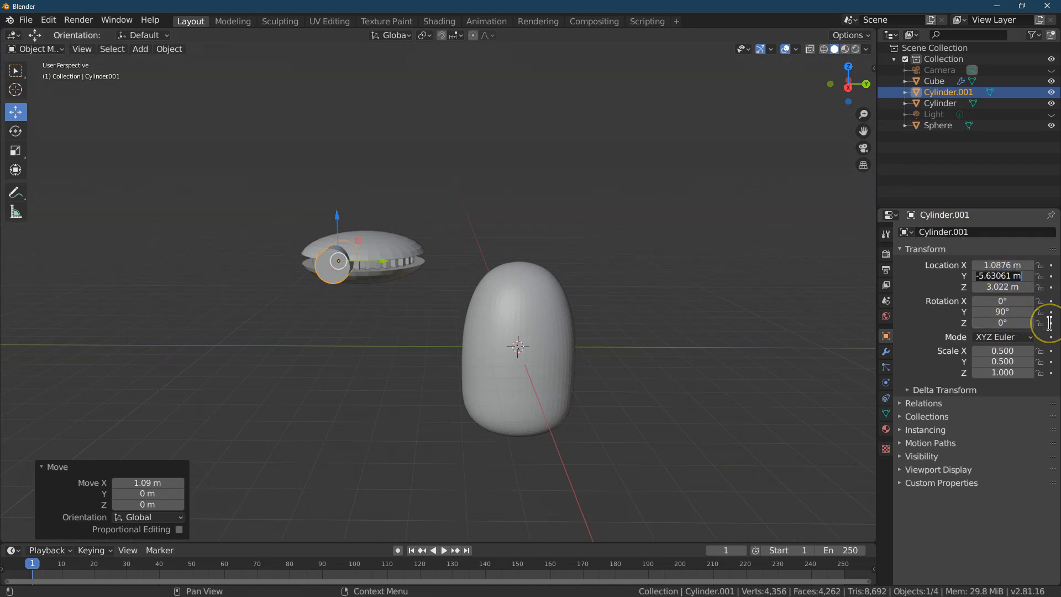
type("-5.5")
key("Return")
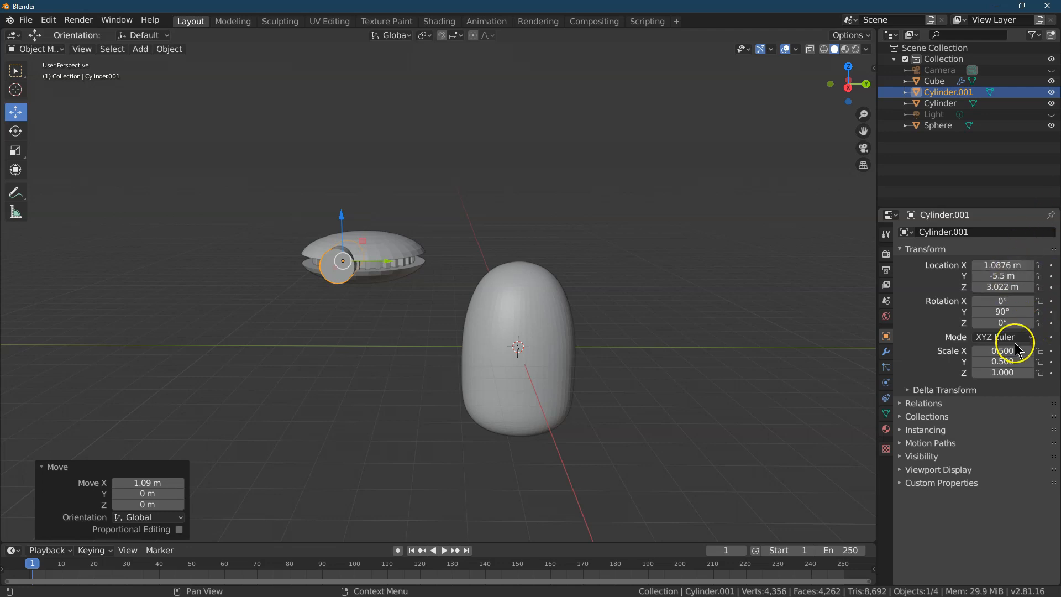
double_click(1007, 287)
type("3")
key("Return")
double_click(999, 266)
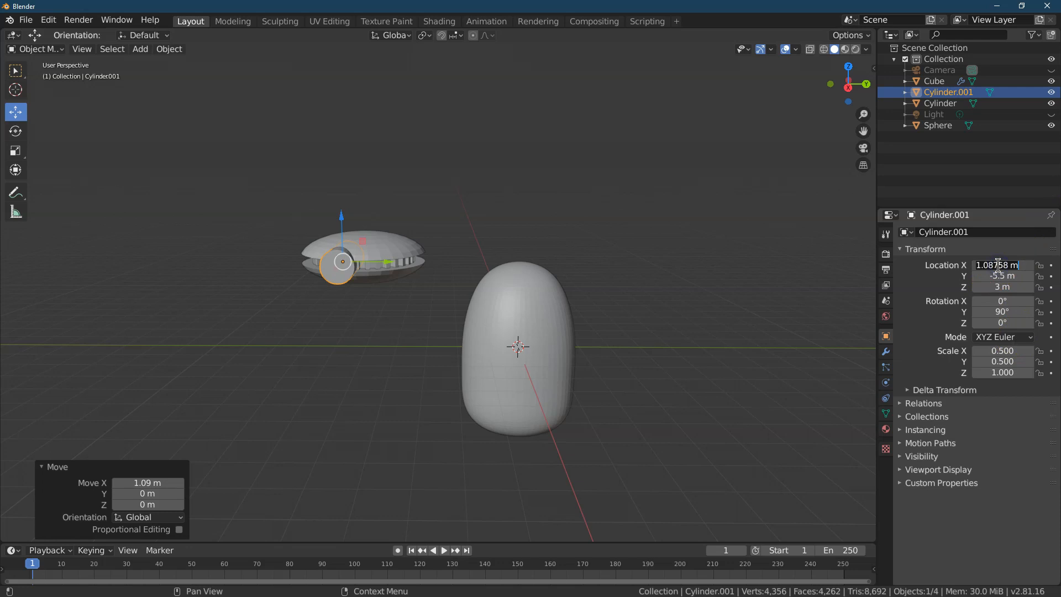
- Set the small cylinder's scale to 0.4 on X, 0.4 on Y and 0.6 on Z
double_click(1007, 352)
type("0.5")
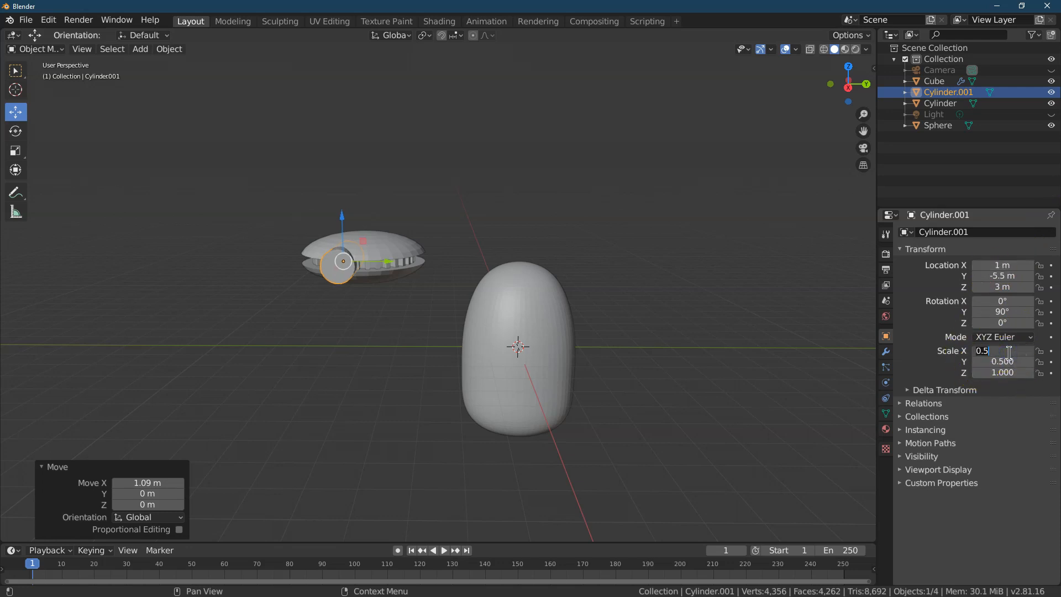
type(".4")
key("Tab")
type(".4")
key("Tab")
type(".")
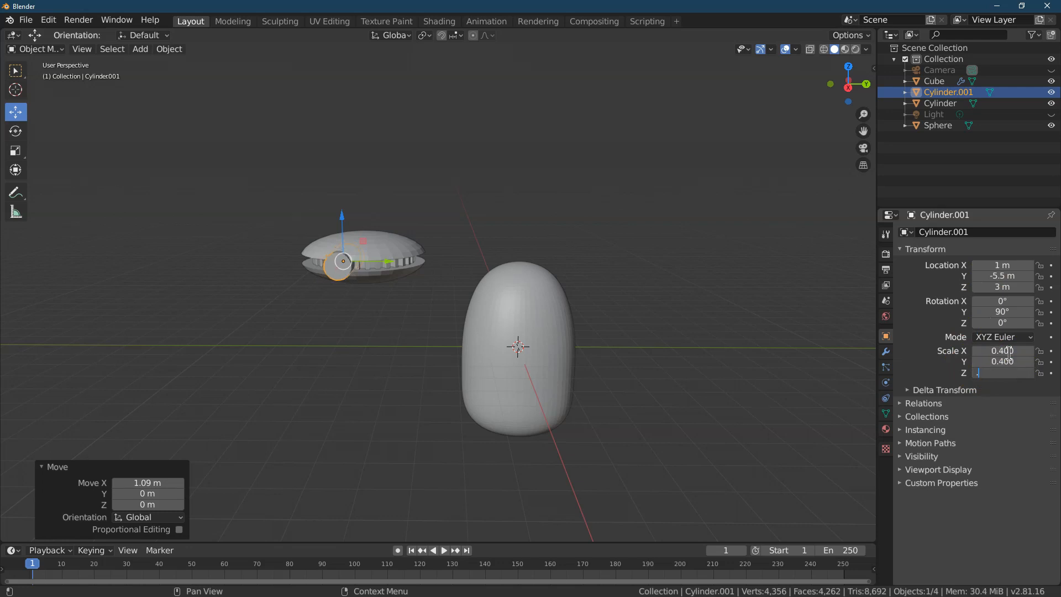
type("6")
key("Return")
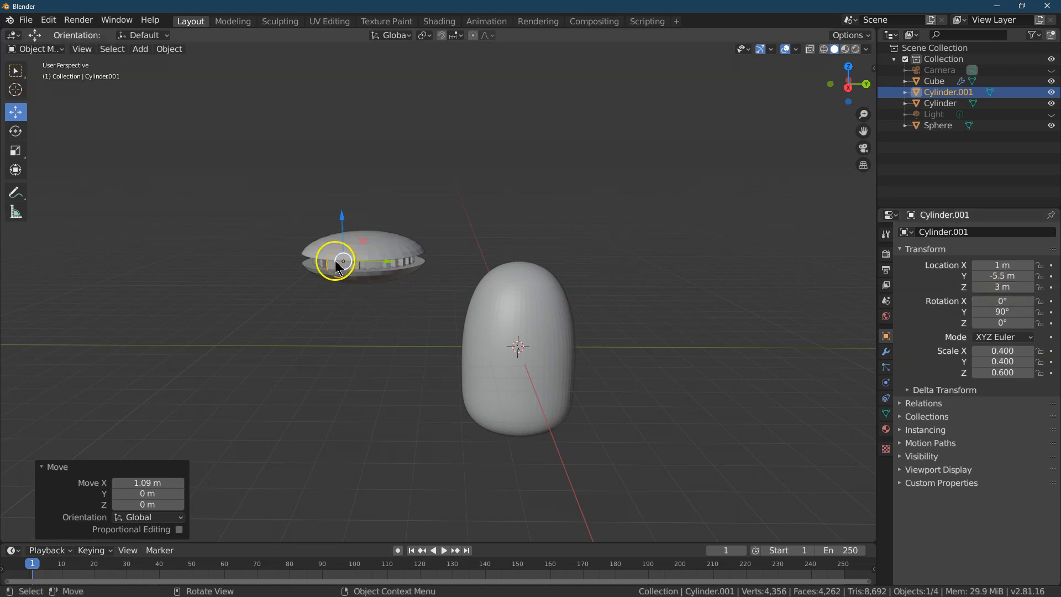
- Move the small cylinder outward along the head's front side and set its location to X 1.5 m and Y -6 m
left_click_drag(848, 89, 839, 134)
left_click_drag(330, 290, 327, 302)
left_click(846, 94)
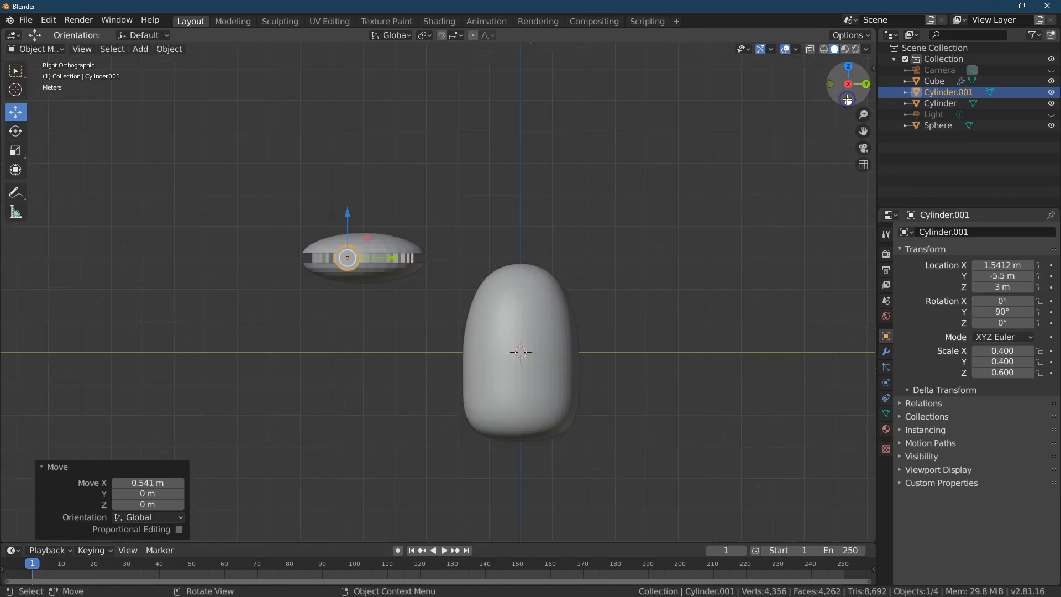
left_click_drag(391, 254, 378, 266)
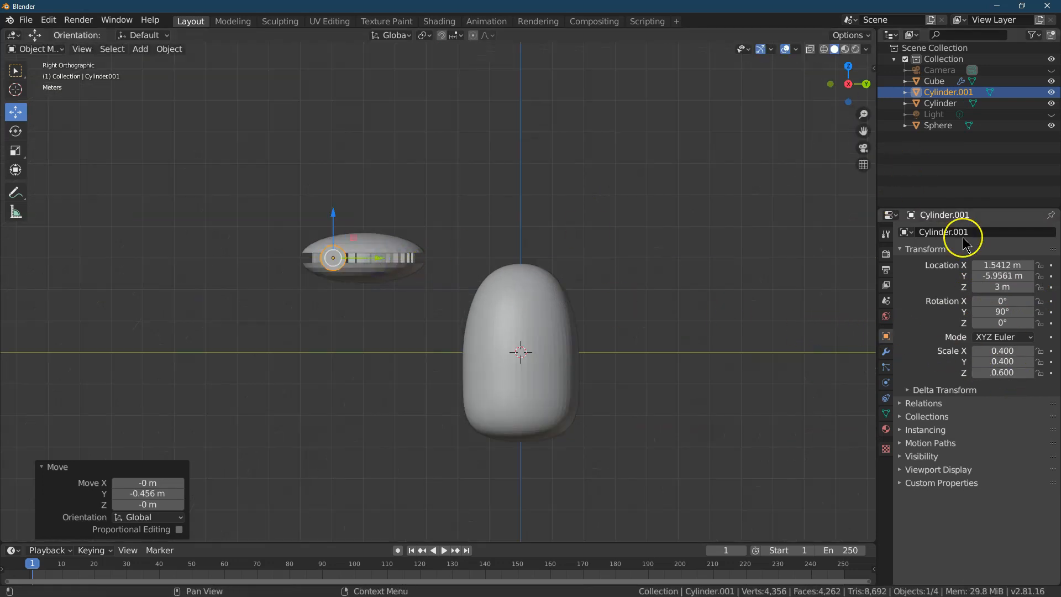
left_click(991, 275)
type("-6")
key("Return")
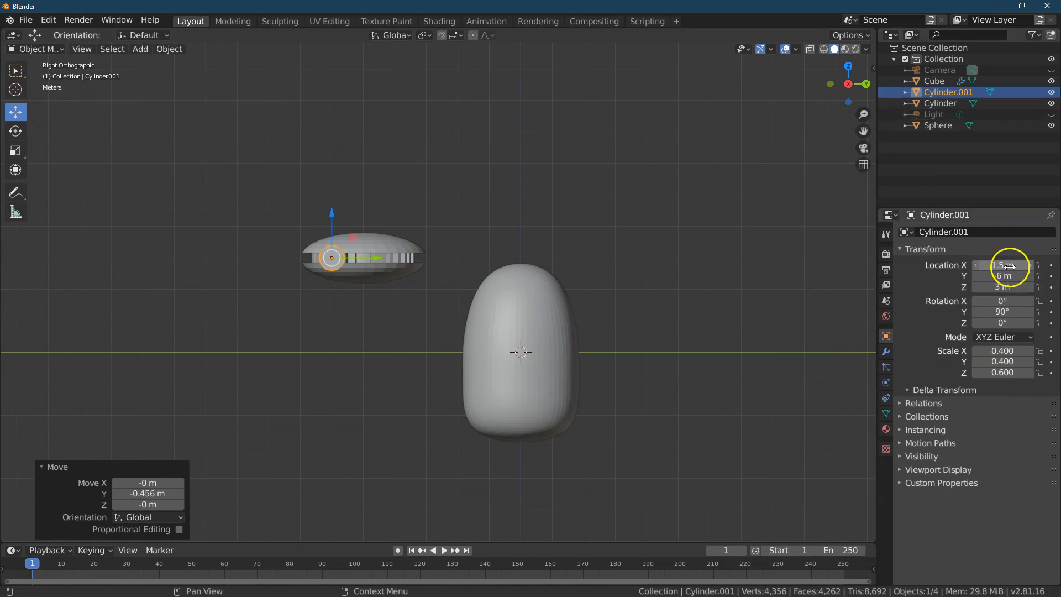
- Reposition the small cylinder so it is partly embedded in the head's edge, with its location at X 1.42 m and Y -5.8 m
left_click_drag(857, 81, 126, 105)
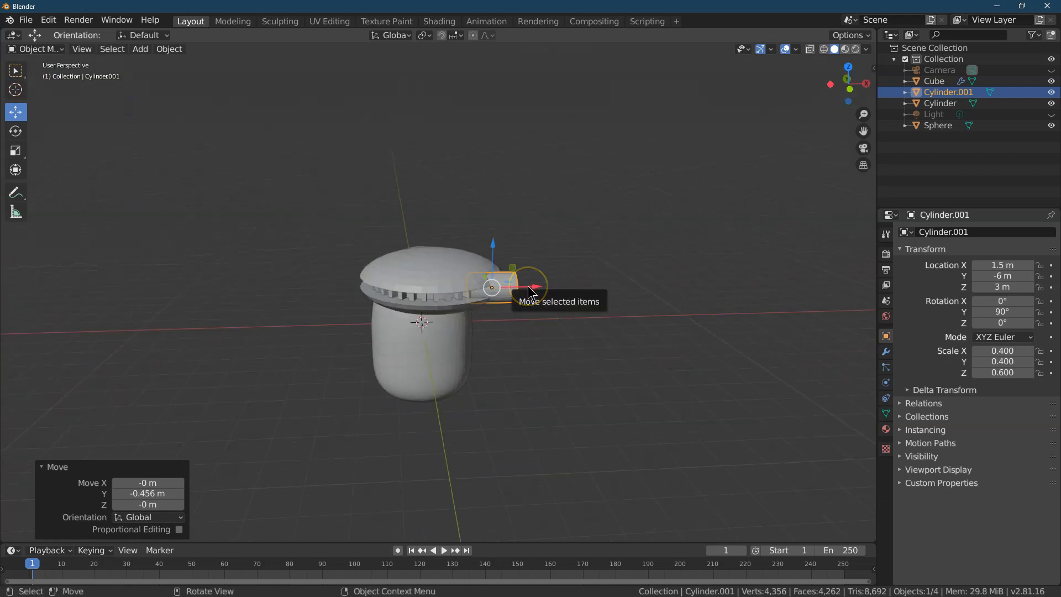
left_click_drag(529, 293, 519, 286)
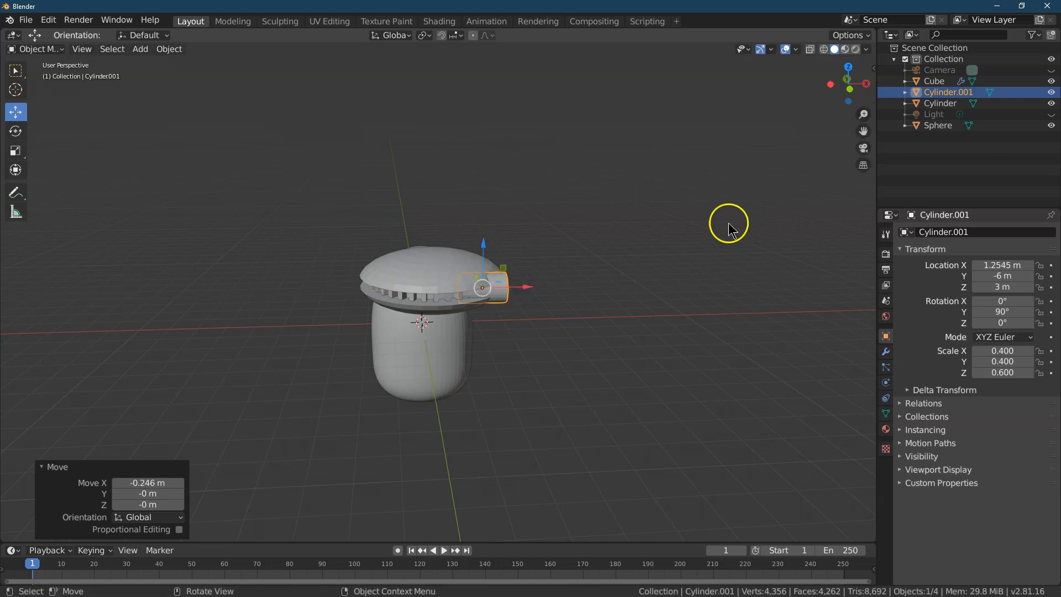
left_click(849, 66)
left_click_drag(463, 363, 464, 353)
left_click_drag(512, 393, 516, 393)
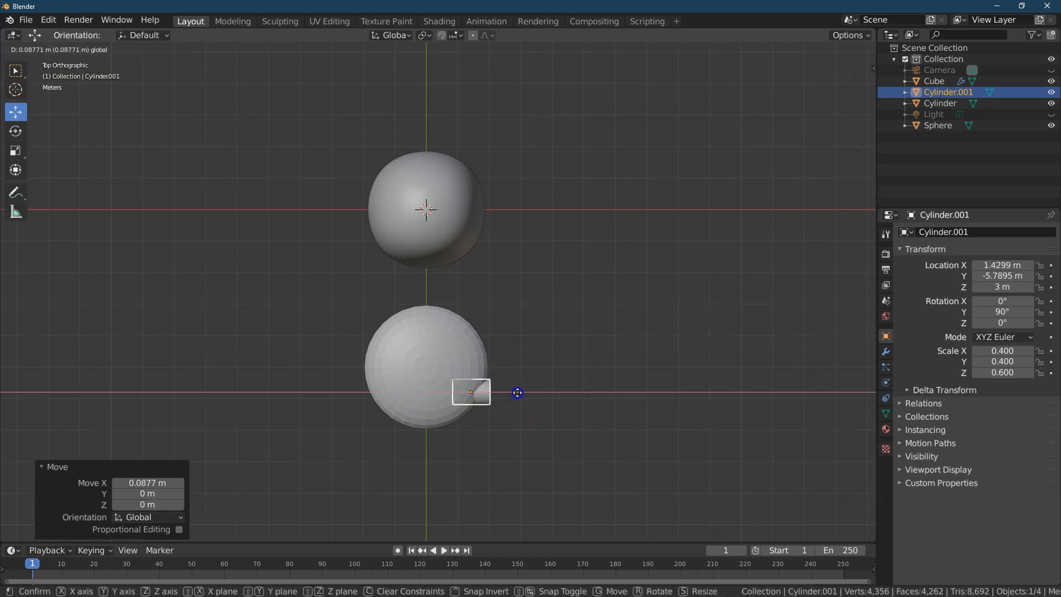
left_click(989, 275)
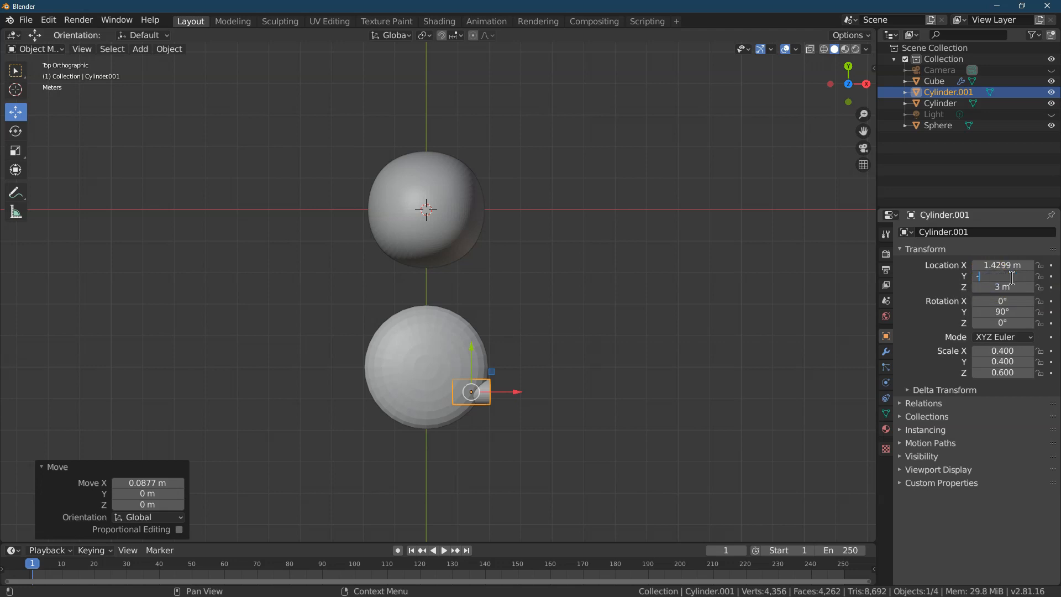
type("-5.8")
key("Return")
left_click(996, 265)
- In Edit Mode, inset the small cylinder's outer end face by a thickness of about 0.5 m
left_click_drag(863, 78, 732, 480)
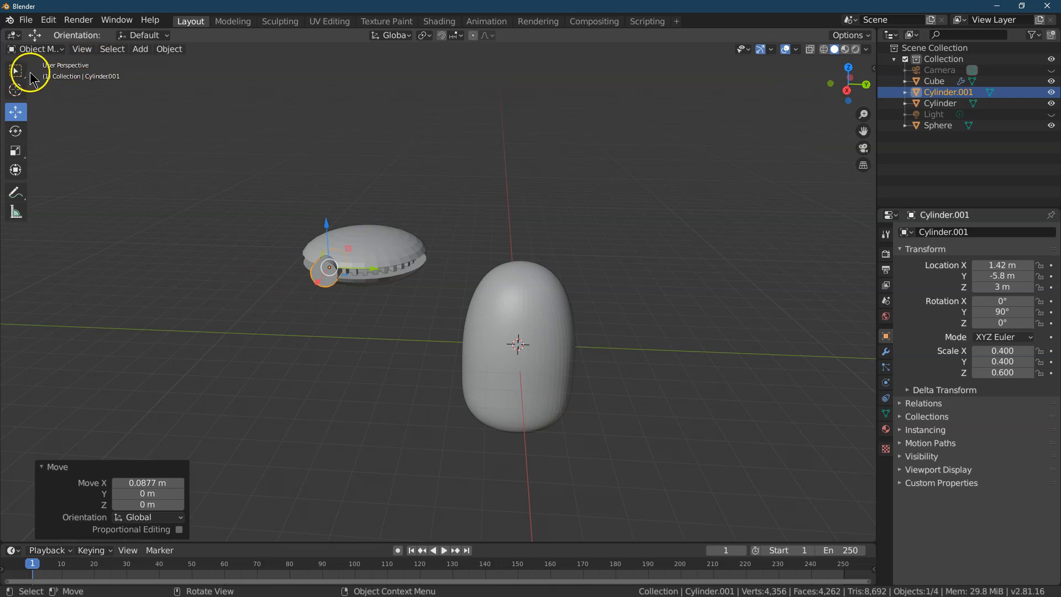
left_click(35, 49)
left_click(36, 73)
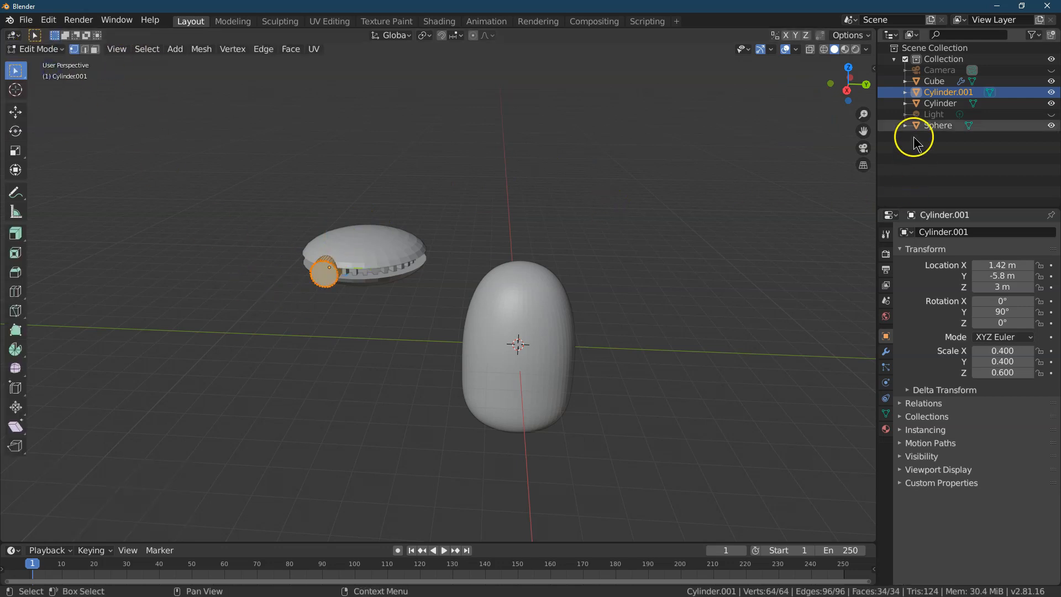
left_click(848, 90)
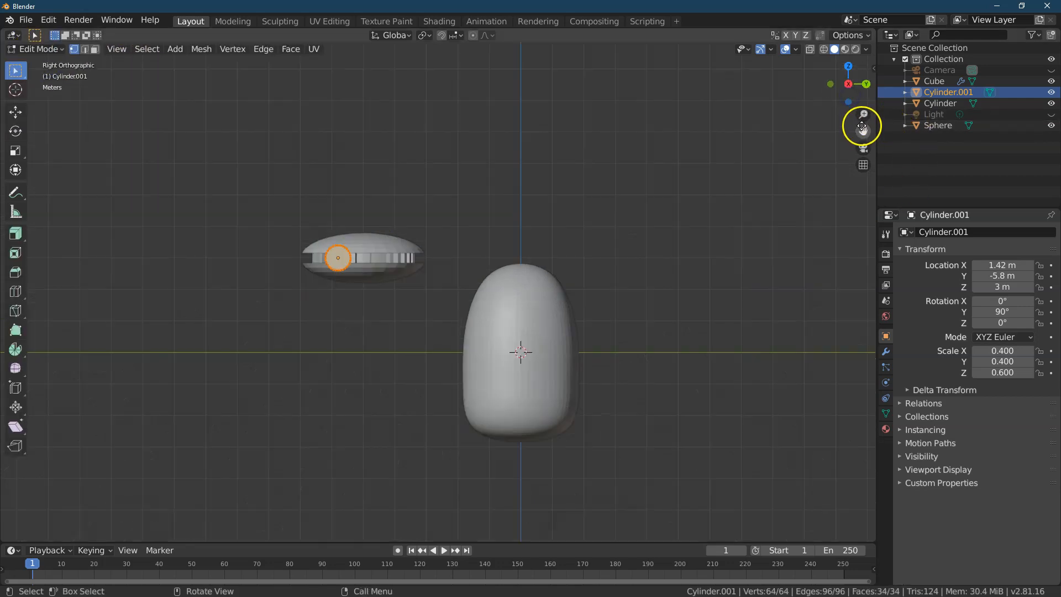
left_click_drag(864, 115, 164, 141)
left_click_drag(91, 221, 63, 220)
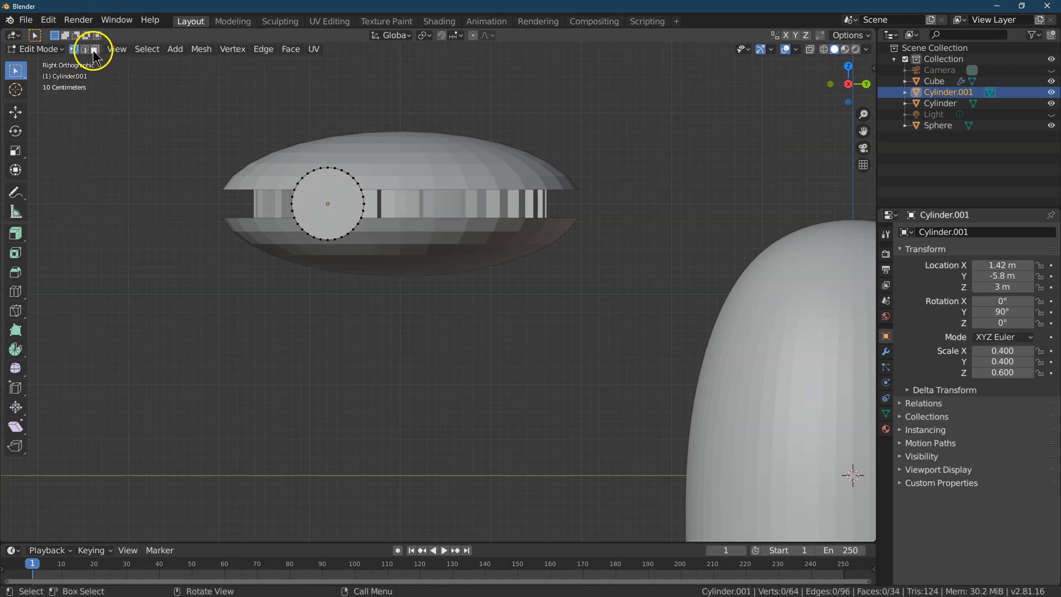
left_click(321, 189)
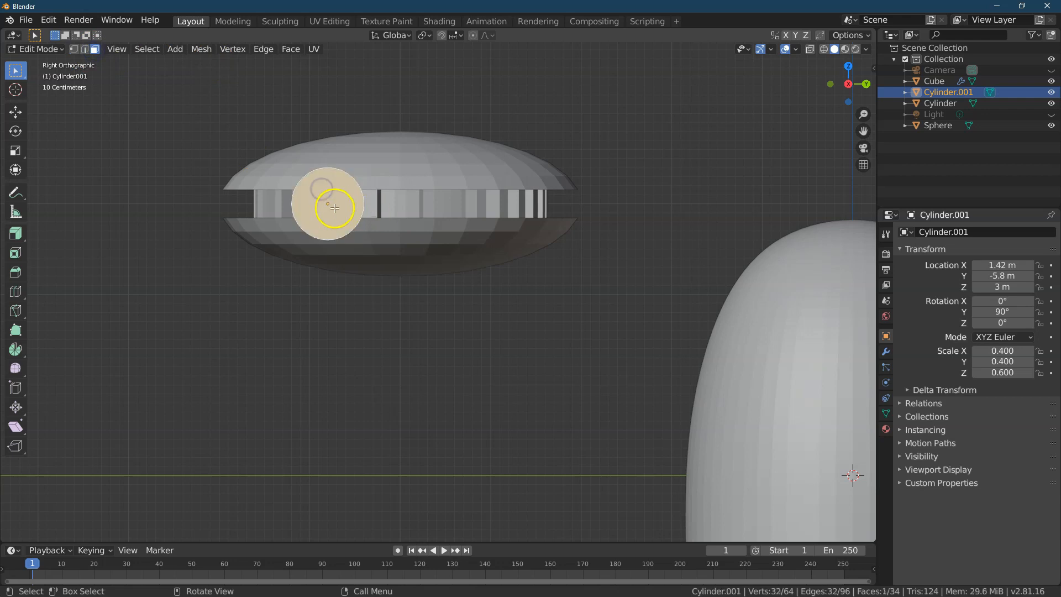
left_click(292, 53)
left_click(327, 103)
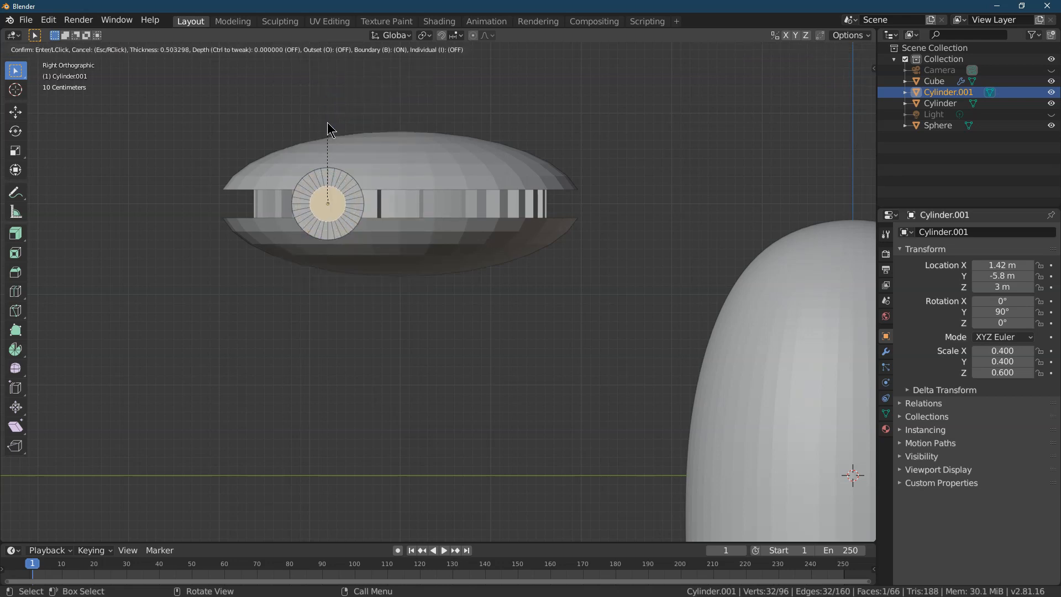
left_click(328, 123)
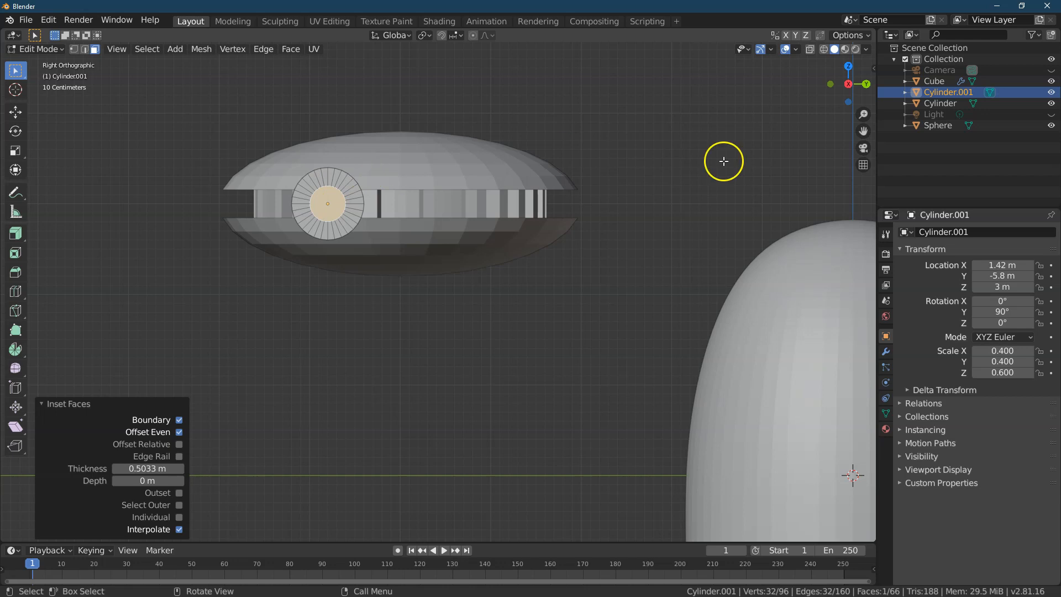
- Extrude the inset end face outward by 0.05 m and return to Object Mode
left_click_drag(862, 85, 716, 293)
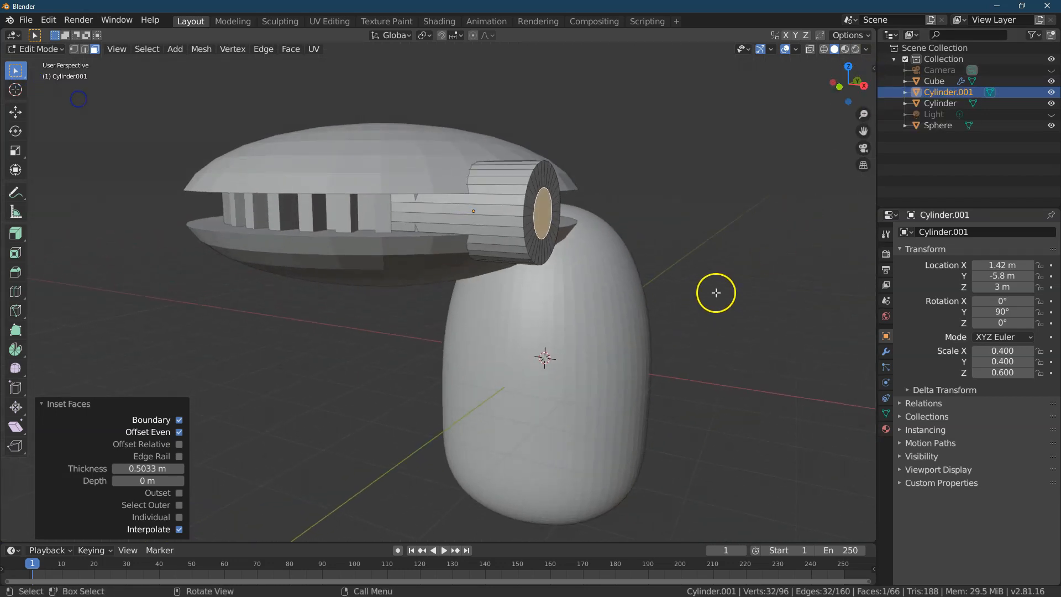
left_click(289, 49)
left_click(301, 63)
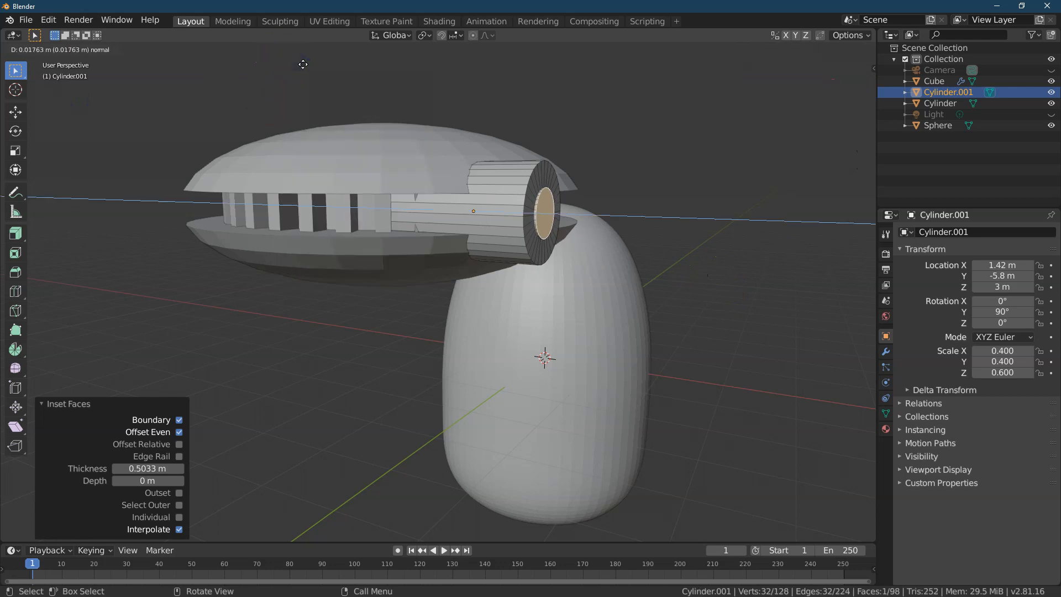
left_click(309, 65)
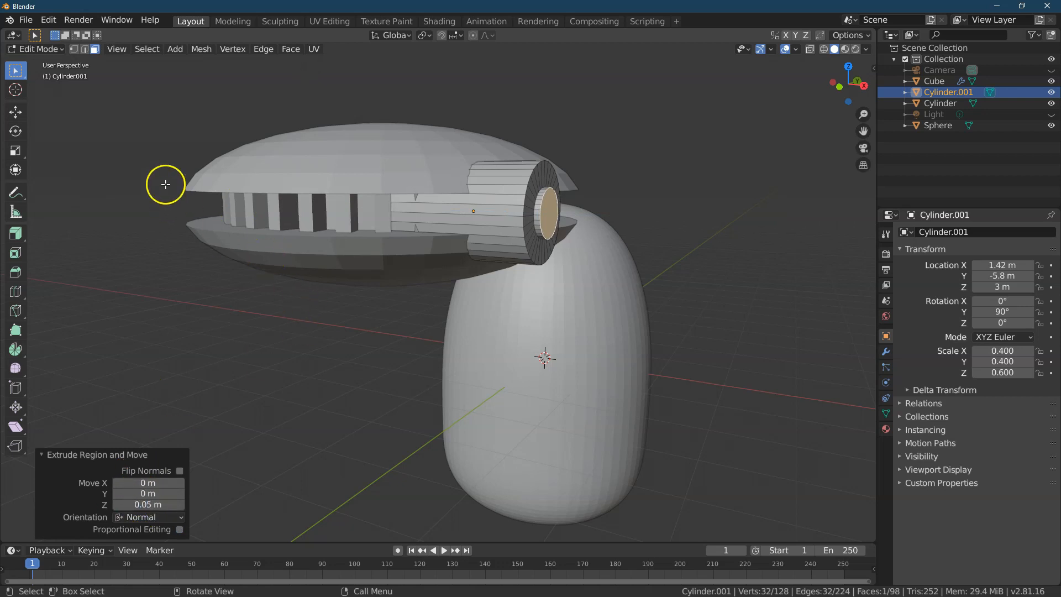
left_click_drag(864, 88, 752, 77)
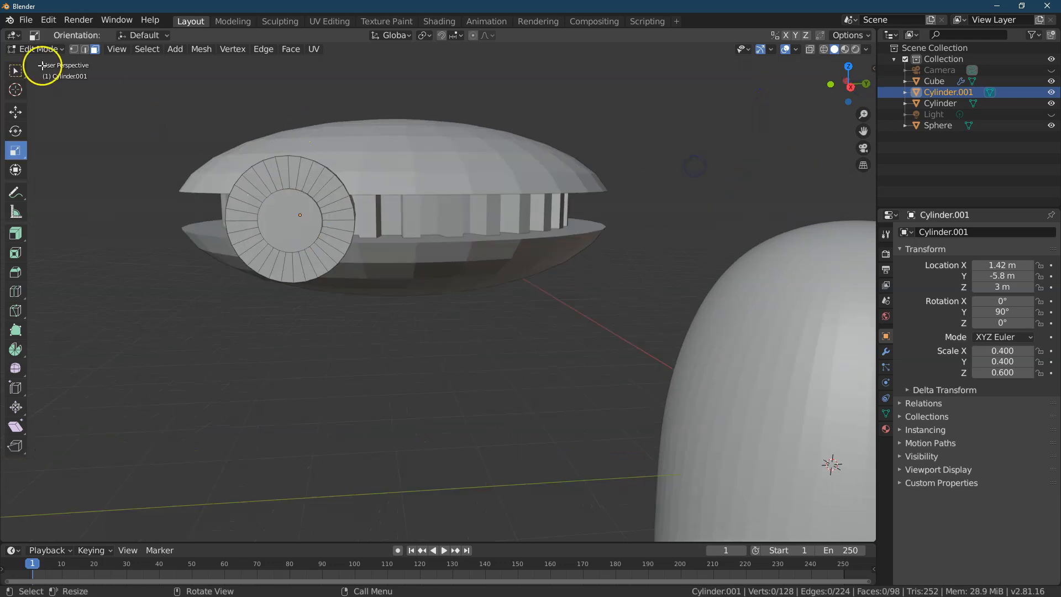
left_click(33, 49)
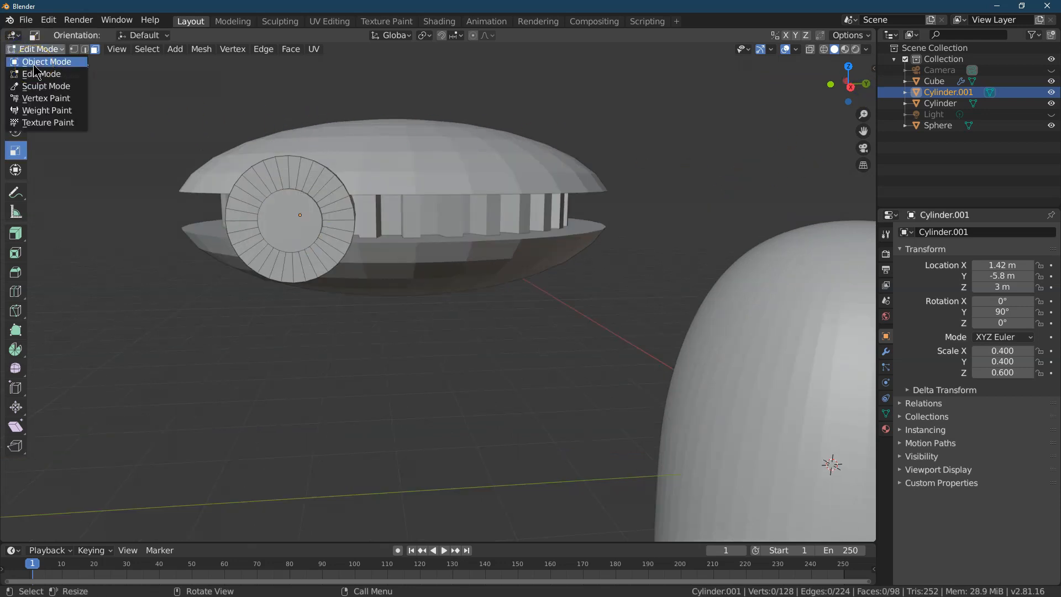
left_click(34, 62)
- Add a cone mesh between the head and the body and set its Y location to -3 m
mouse_move(863, 115)
left_mouse_down()
mouse_move(874, 143)
mouse_move(863, 115)
left_mouse_up()
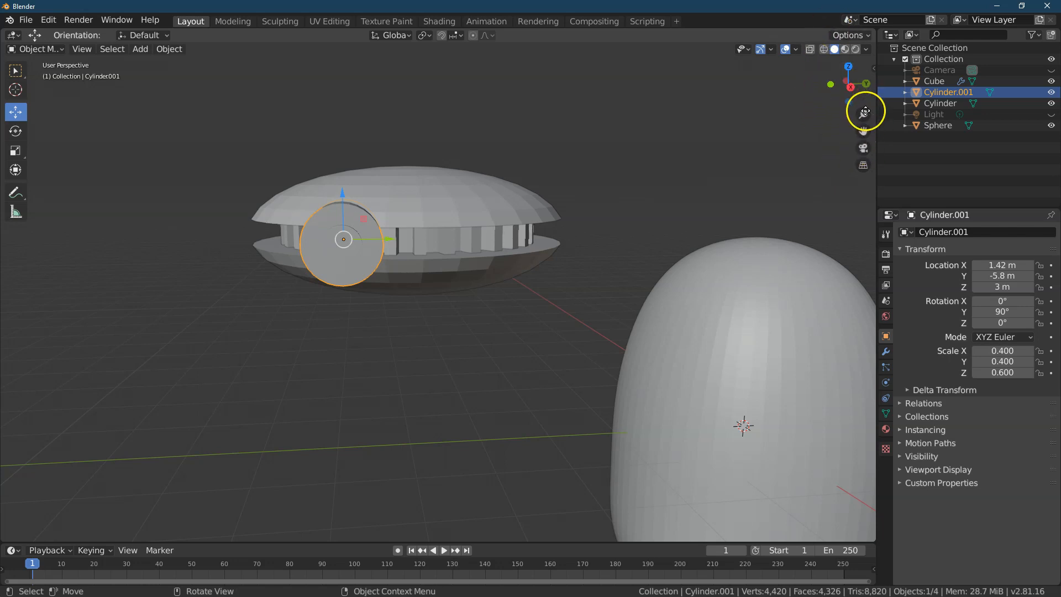
left_click(850, 87)
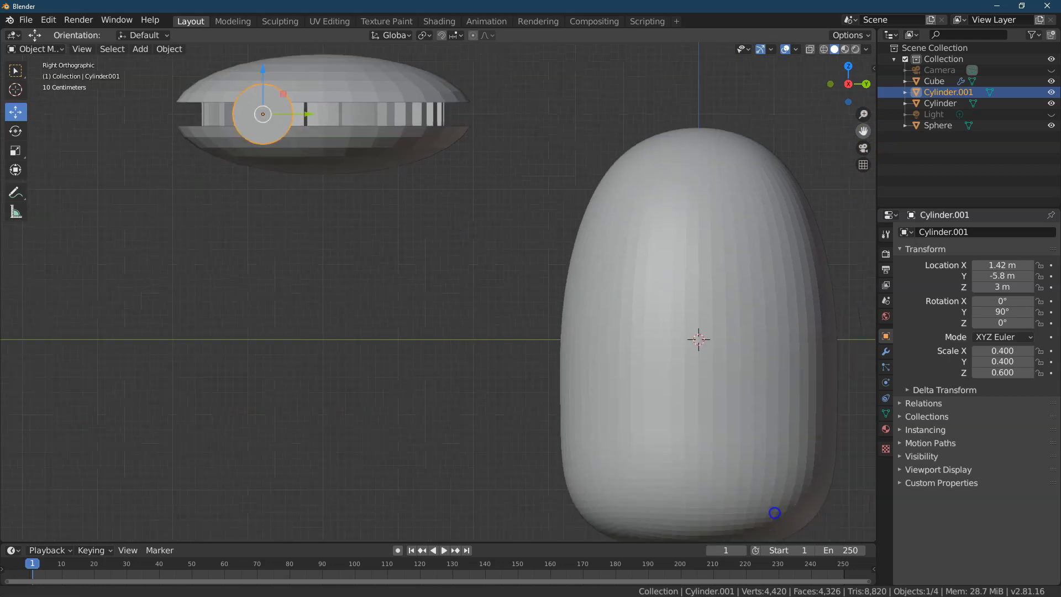
scroll(774, 513, "down", 2)
left_click_drag(863, 114, 856, 181)
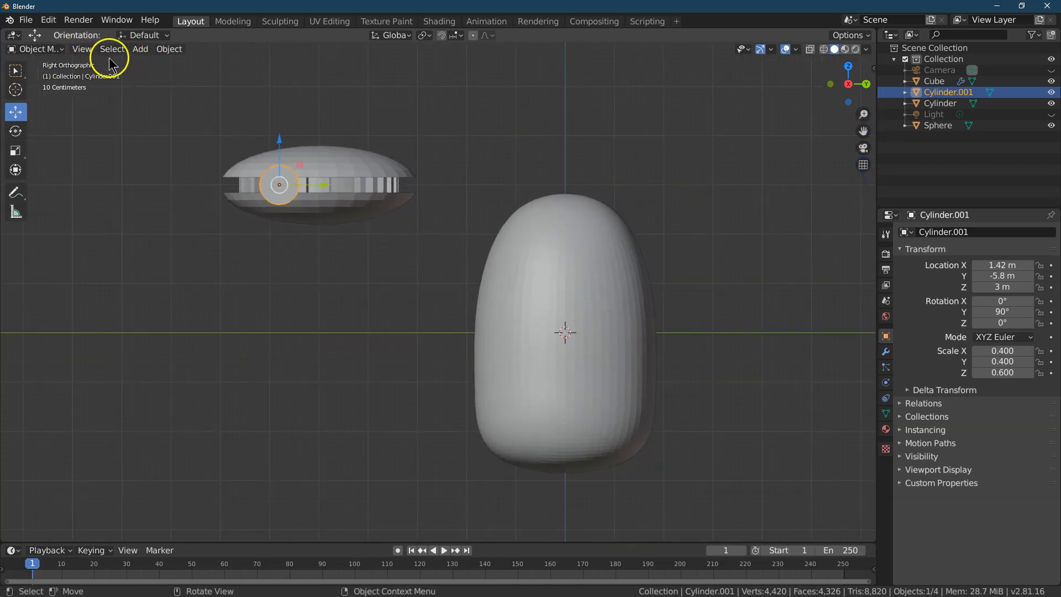
left_click(141, 50)
mouse_move(166, 61)
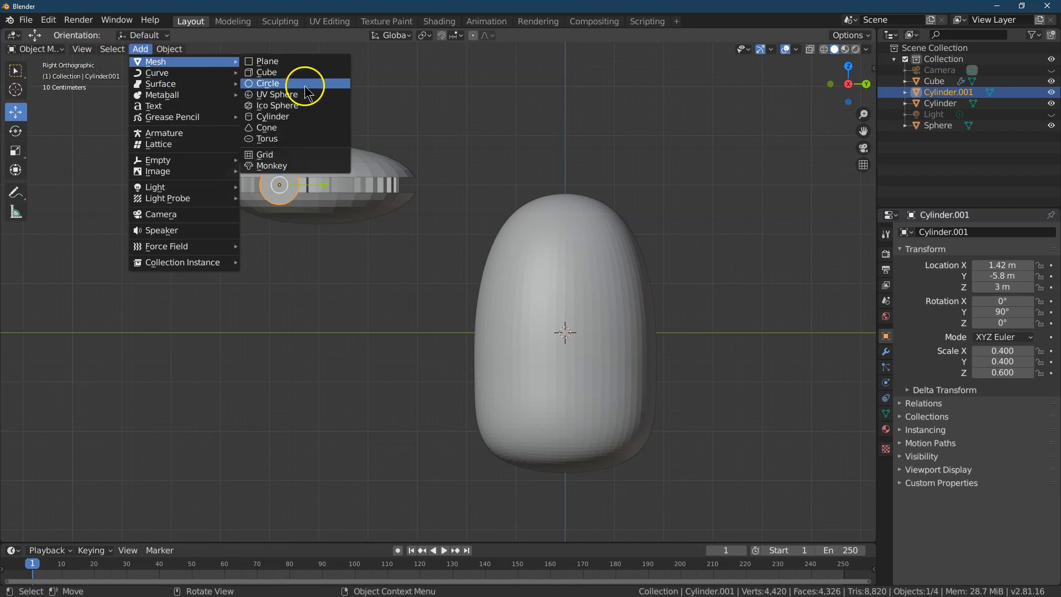
left_click(310, 127)
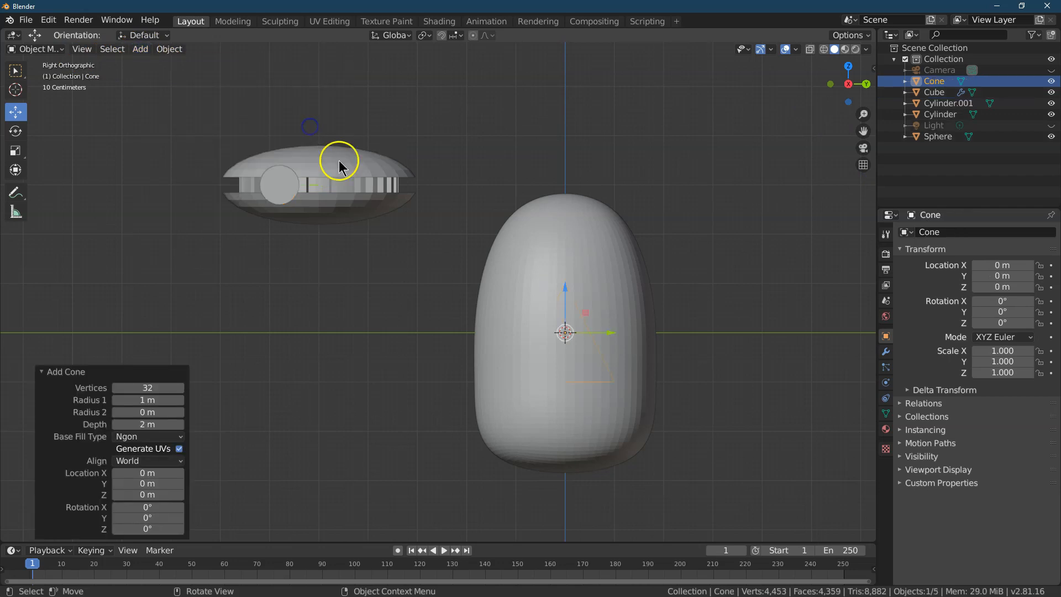
left_click_drag(601, 333, 413, 315)
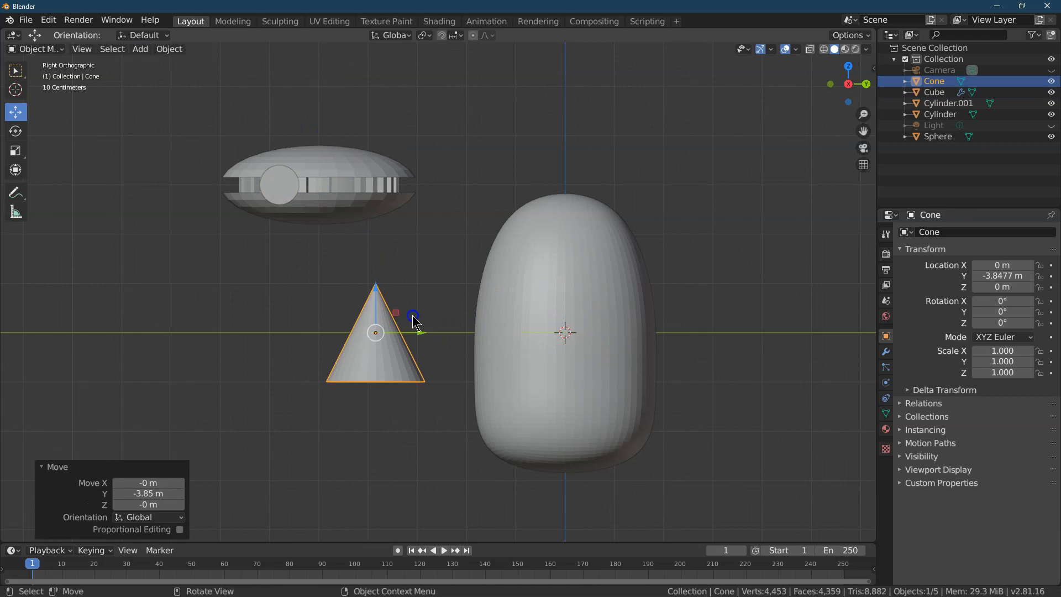
left_click(993, 275)
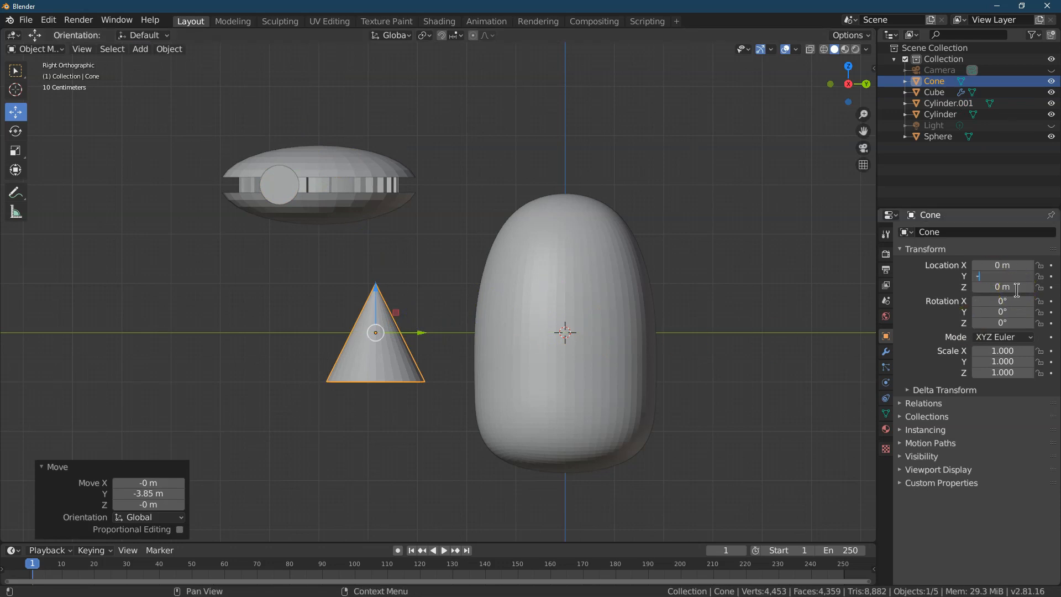
type("3")
key("Return")
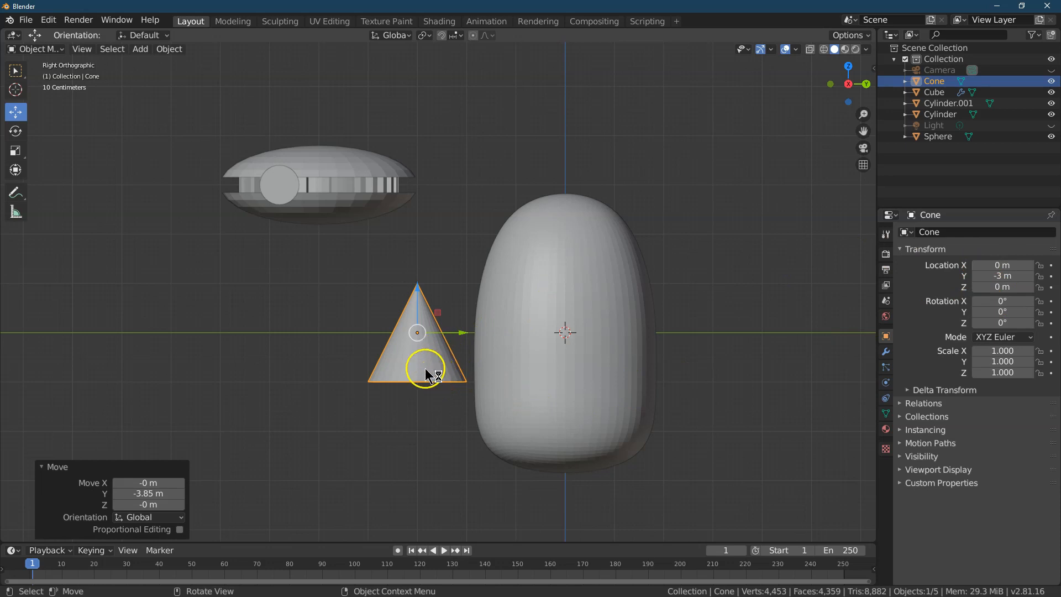
- In Edit Mode, scale the cone's base face to 0.5 on X, Y and Z
left_click(33, 49)
left_click(41, 73)
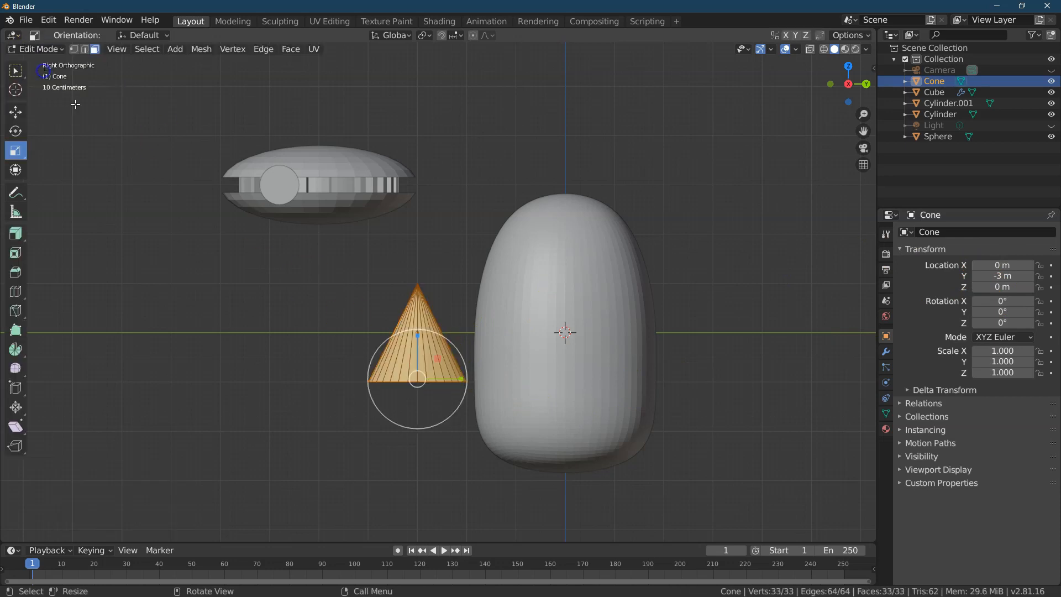
left_click_drag(857, 89, 848, 84)
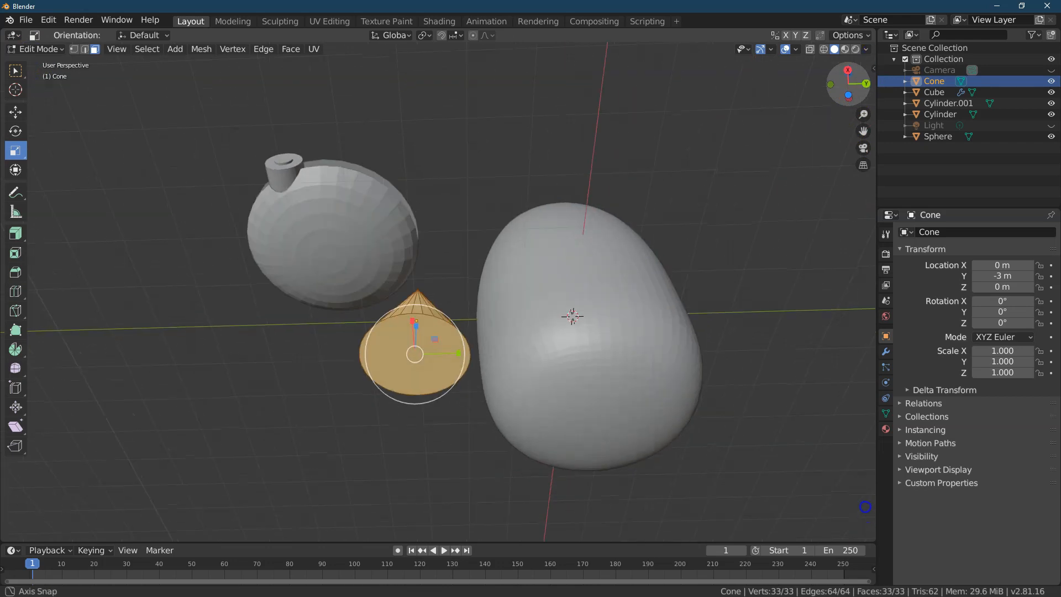
left_click(16, 71)
left_click(404, 339)
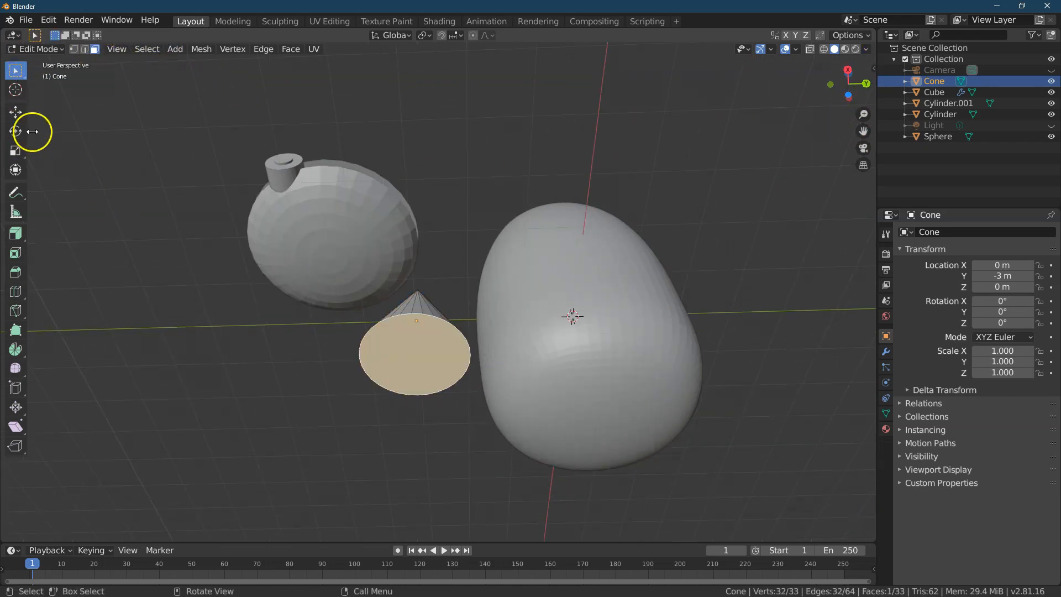
left_click(15, 150)
left_click_drag(441, 398, 421, 379)
left_click(156, 484)
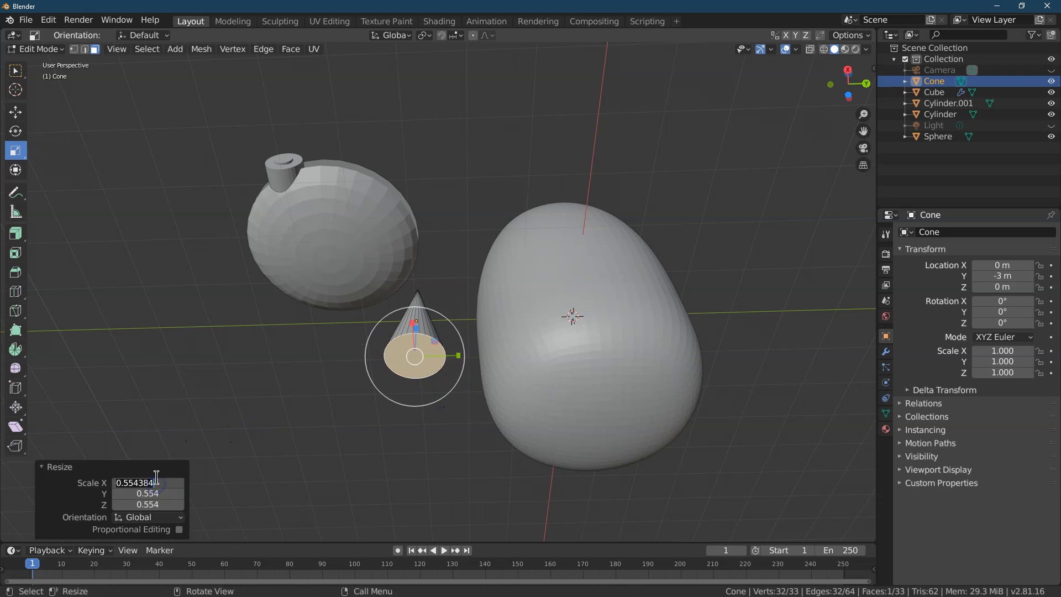
type(".5")
key("Tab")
type(".5")
key("Tab")
type(".5")
key("Return")
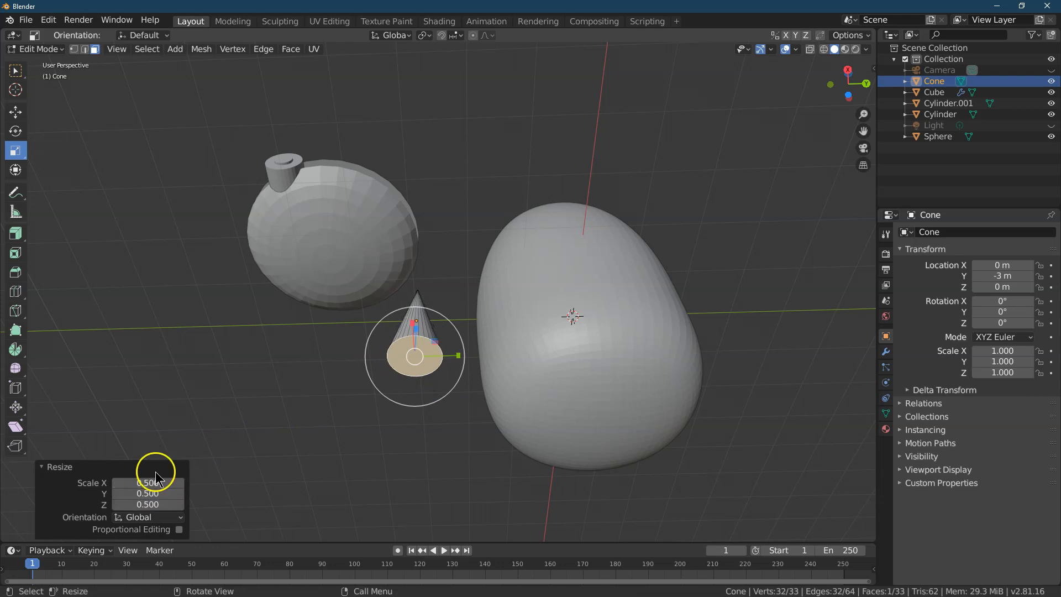
- Return to Object Mode, duplicate the cone and place the copy about 1.78 m below the original
left_click_drag(849, 82, 865, 99)
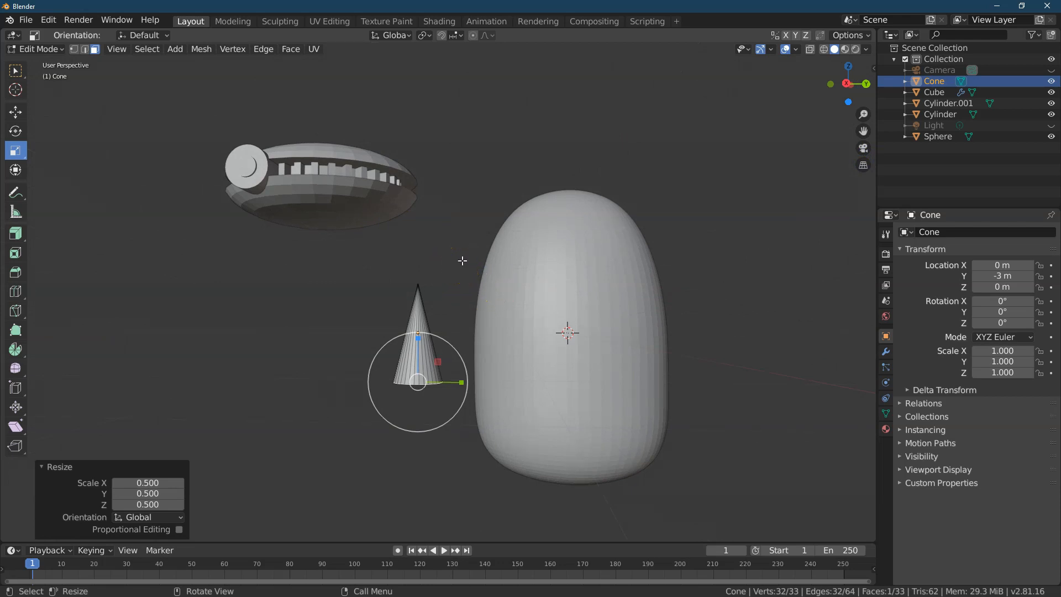
left_click(53, 53)
left_click(56, 67)
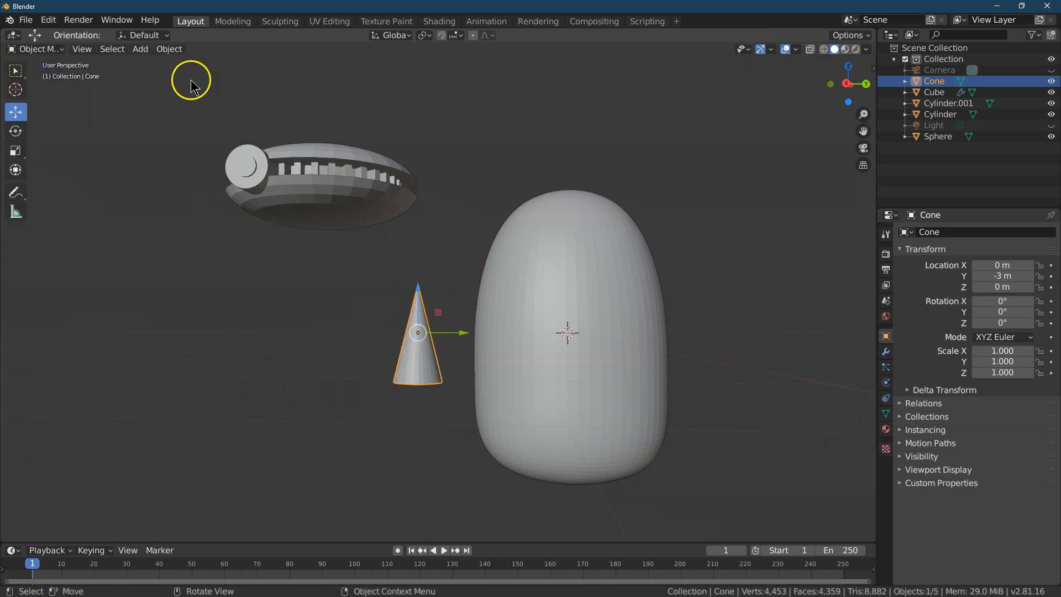
left_click(170, 54)
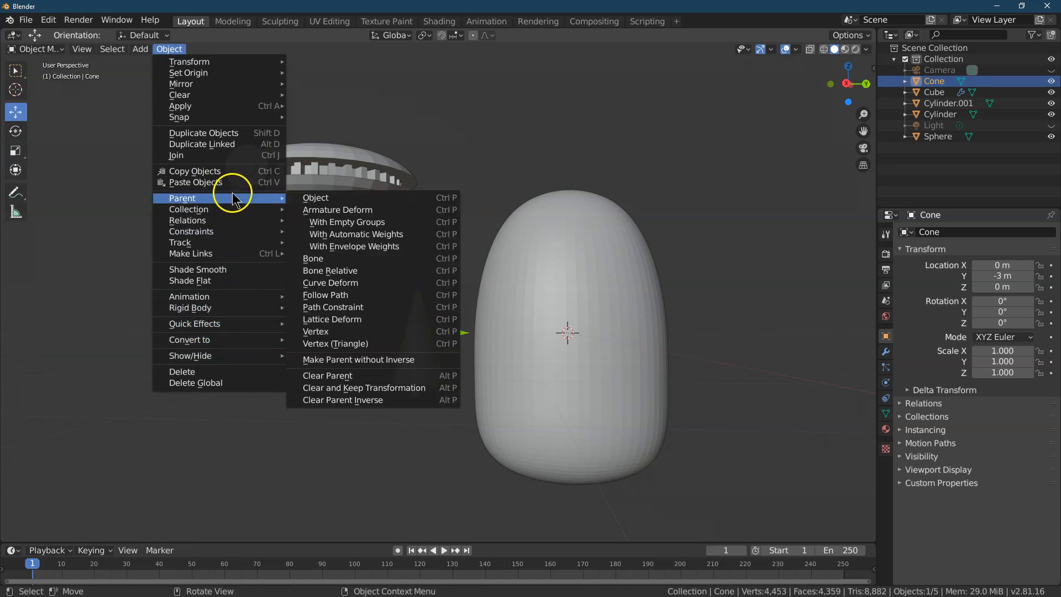
left_click(243, 133)
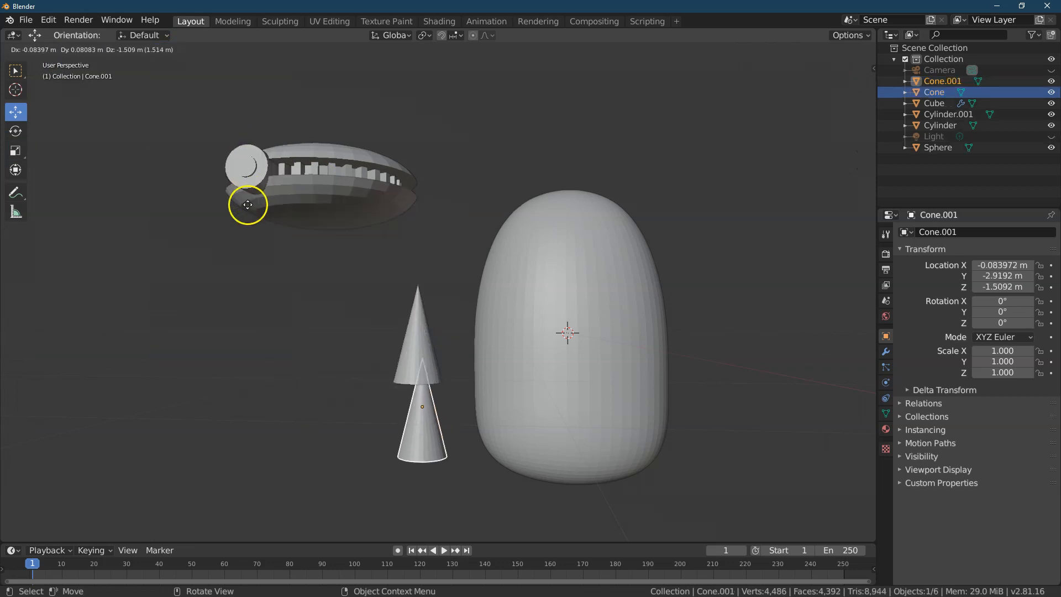
left_click(246, 224)
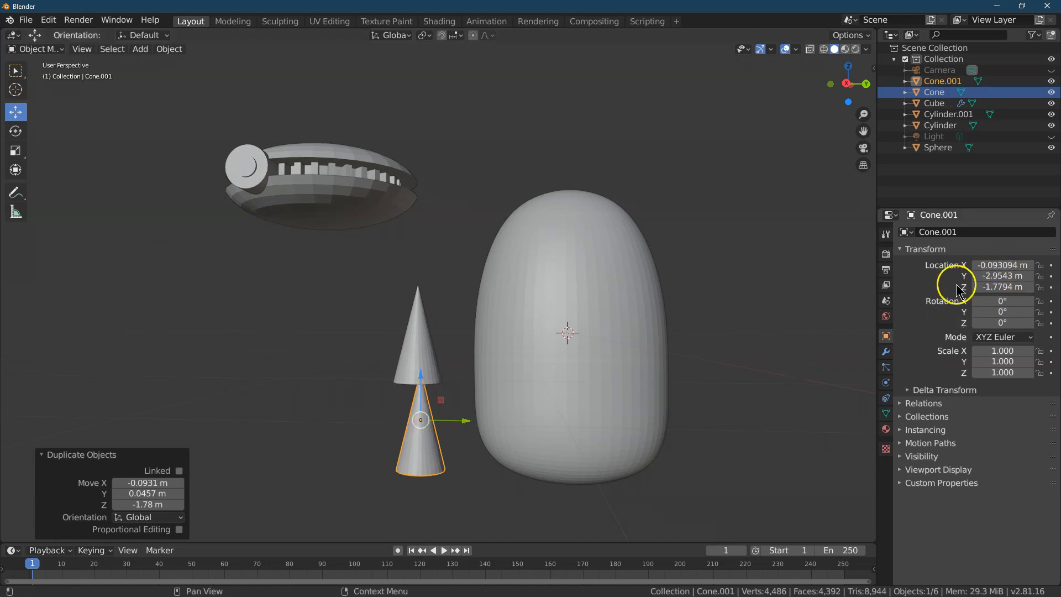
- Set the duplicated cone's location to X 0 m, Y -3 m and Z -2 m
left_click(410, 324)
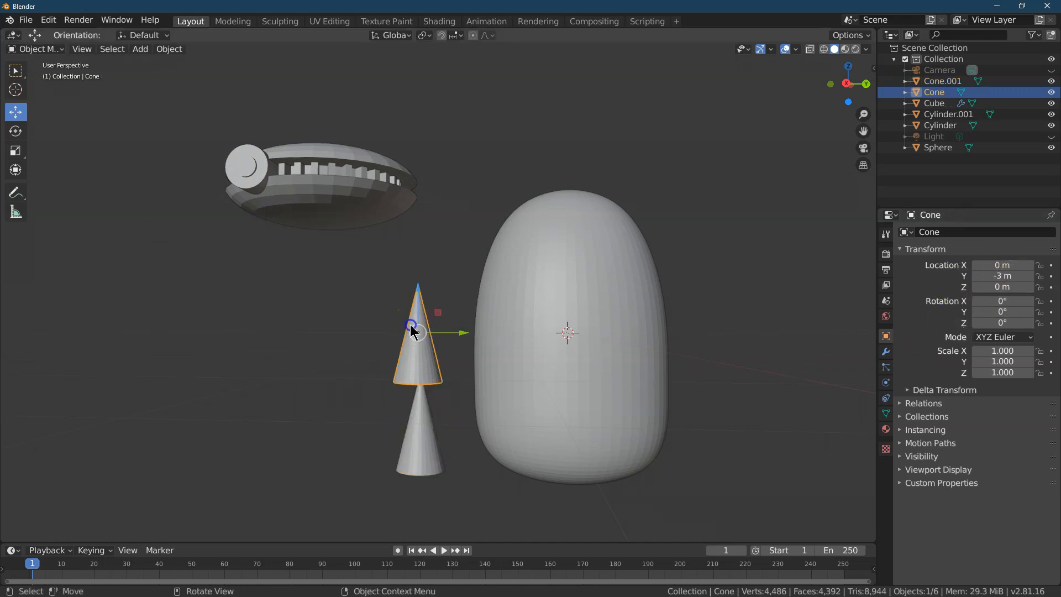
left_click(1010, 265)
type("0")
key("Return")
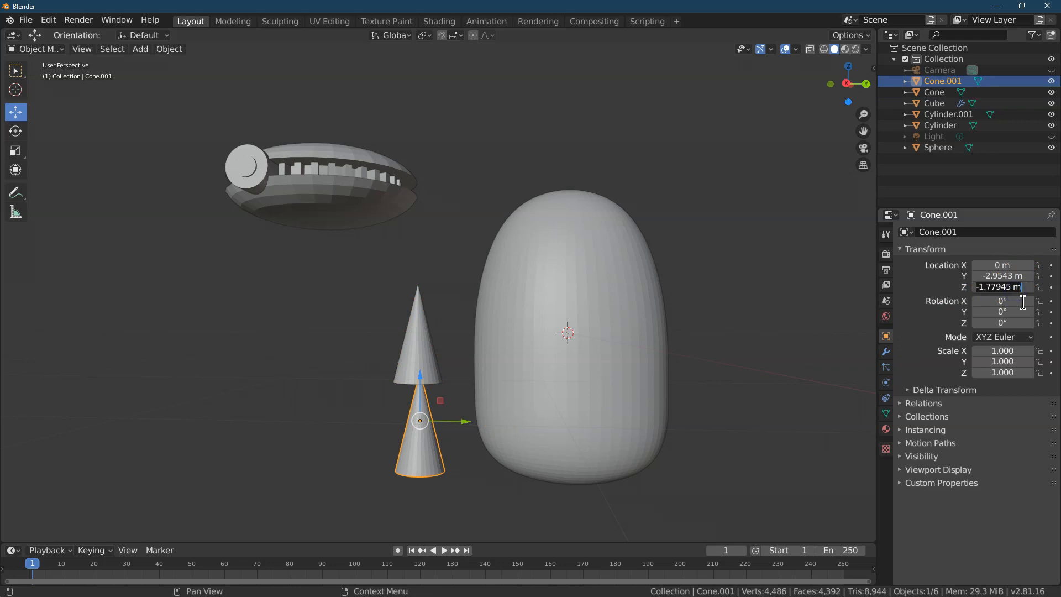
type("0")
key("Return")
left_click(997, 287)
type("2")
key("Return")
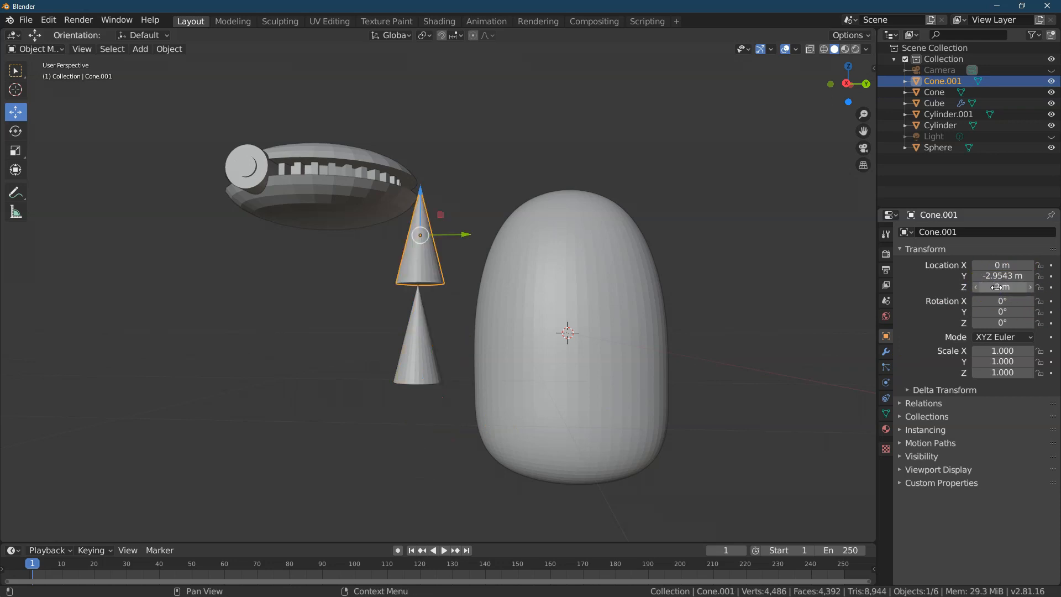
left_click(1005, 287)
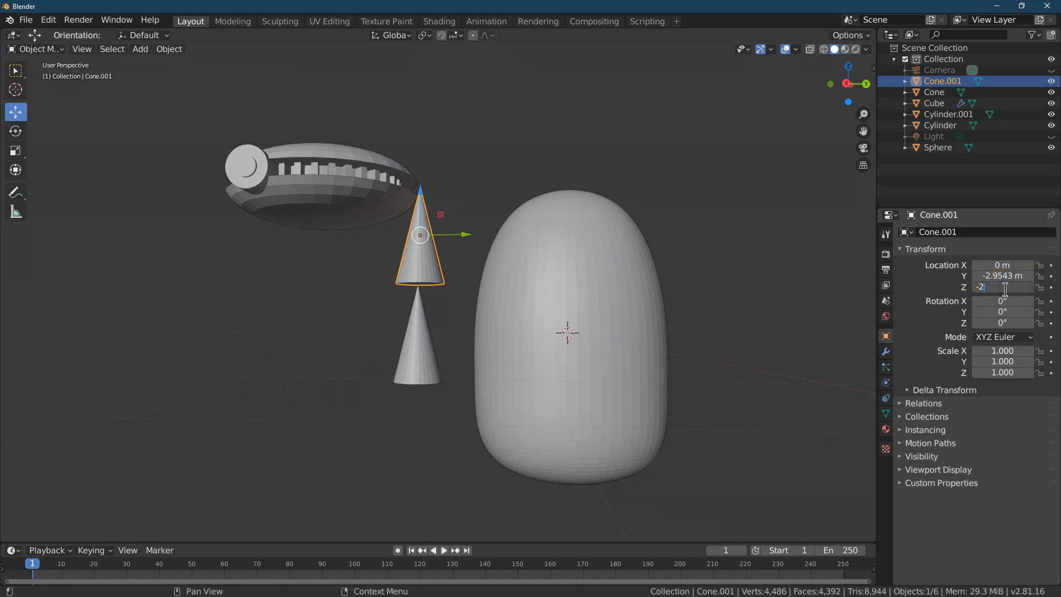
key("Return")
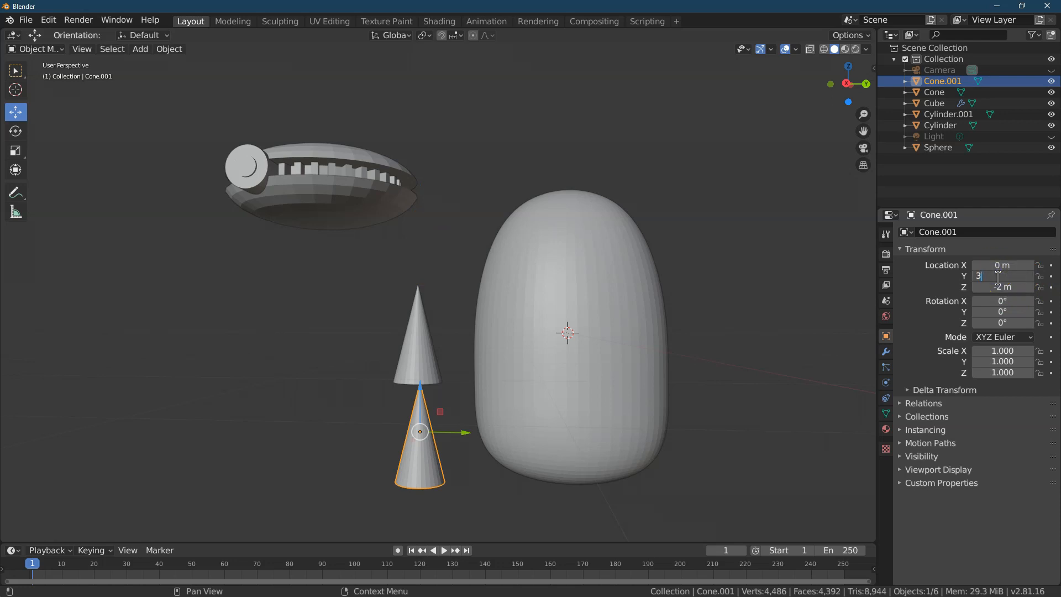
left_click(998, 278)
type("-3")
key("Return")
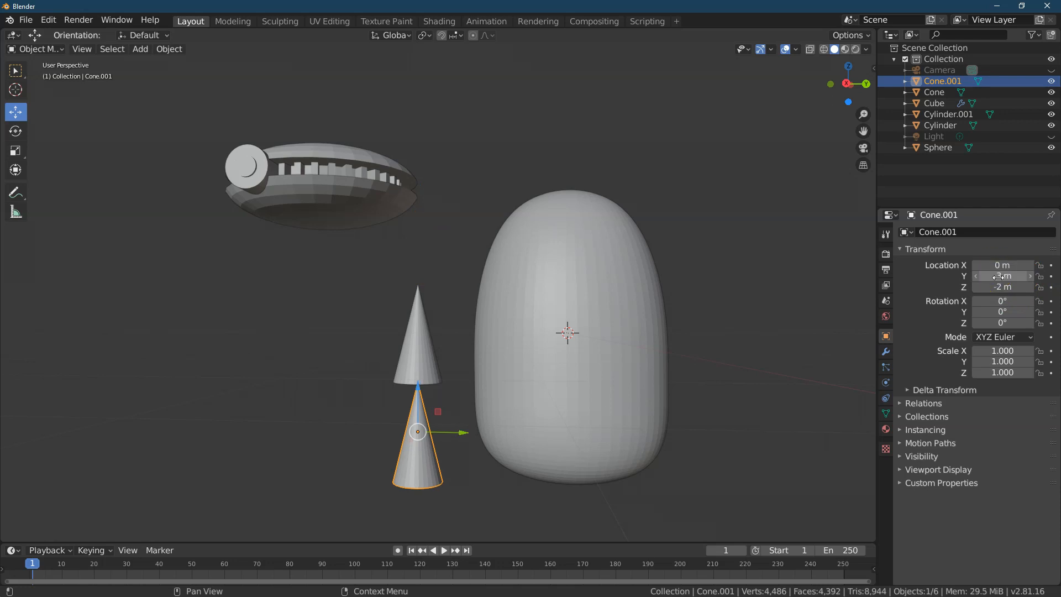
- Move the lower cone up along Z to about -1.58 m so its tip enters the upper cone's base
left_click_drag(852, 92, 940, 306)
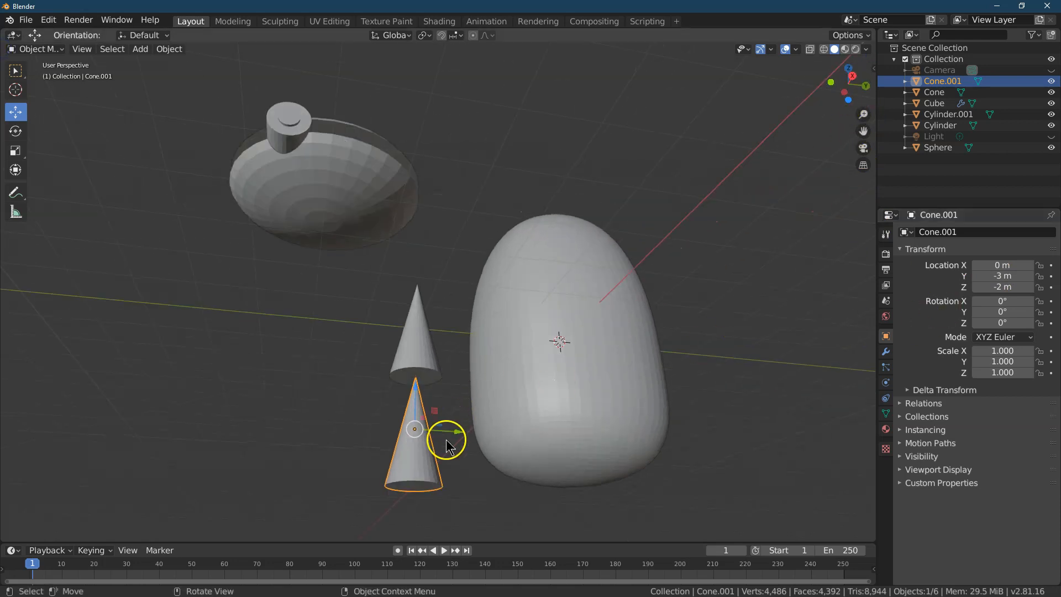
mouse_move(415, 388)
left_mouse_down()
mouse_move(415, 363)
mouse_move(414, 375)
left_mouse_up()
left_click(480, 500)
left_click(423, 406)
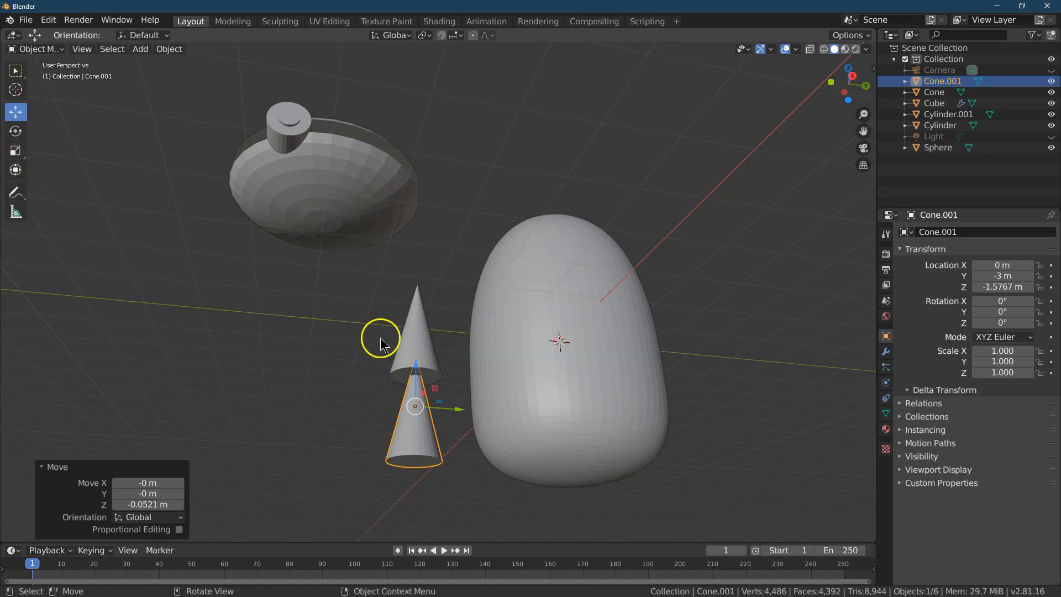
left_click(409, 346)
left_click(36, 48)
left_click(48, 75)
left_click(144, 268)
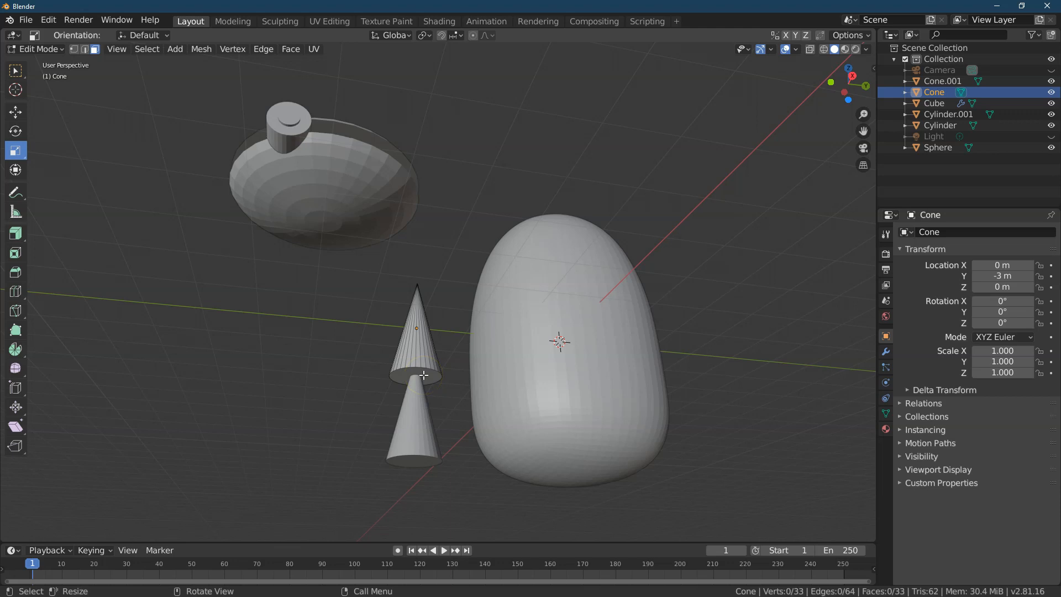
left_click(34, 49)
left_click(30, 53)
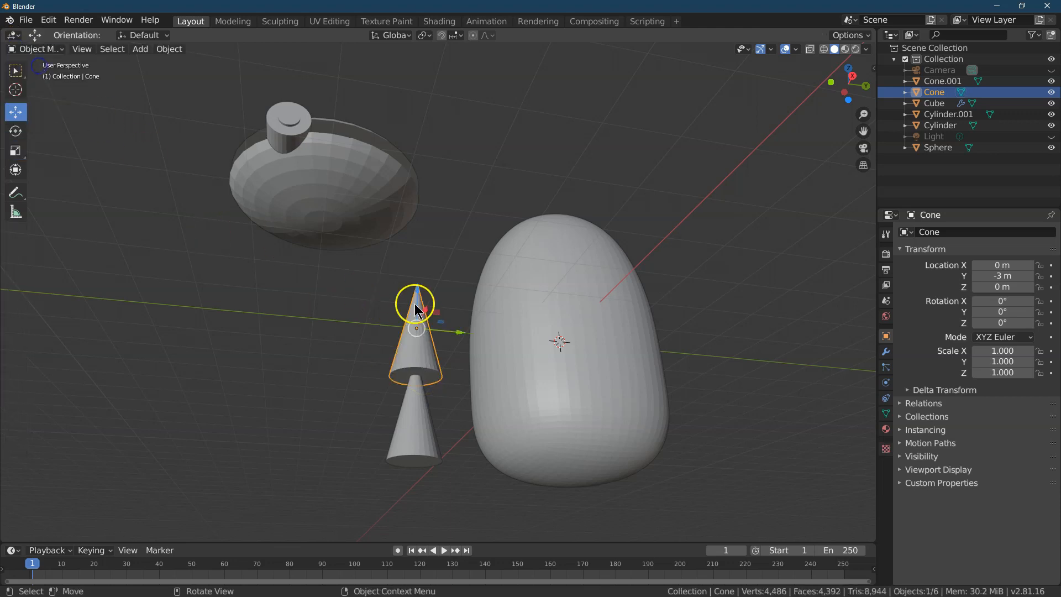
- Set the upper cone's scale to 0.8 on X, Y and Z
left_click(1012, 355)
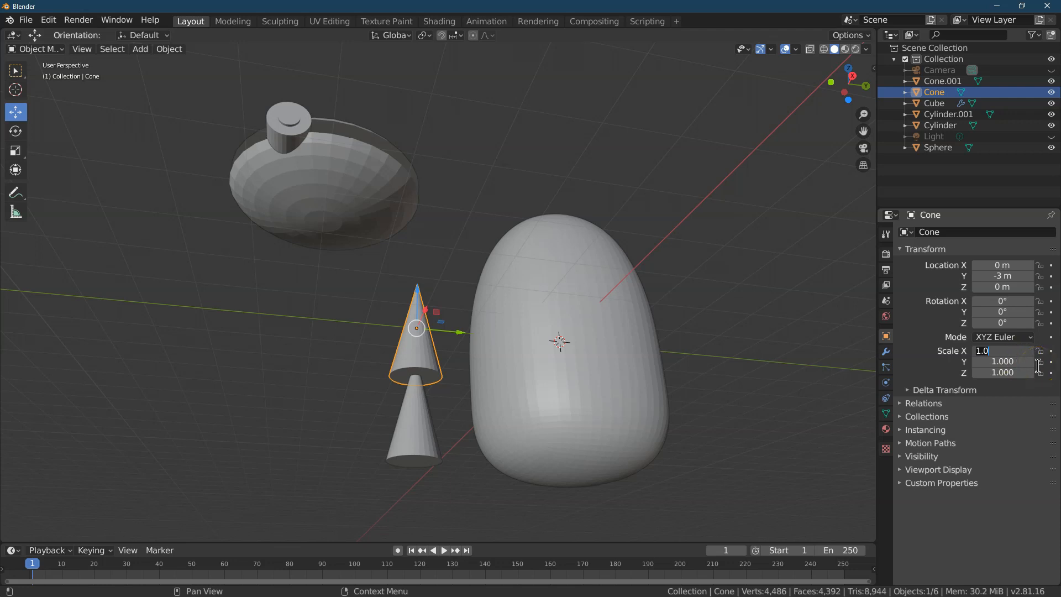
key("Tab")
type(".8")
key("Tab")
type(".8")
key("Return")
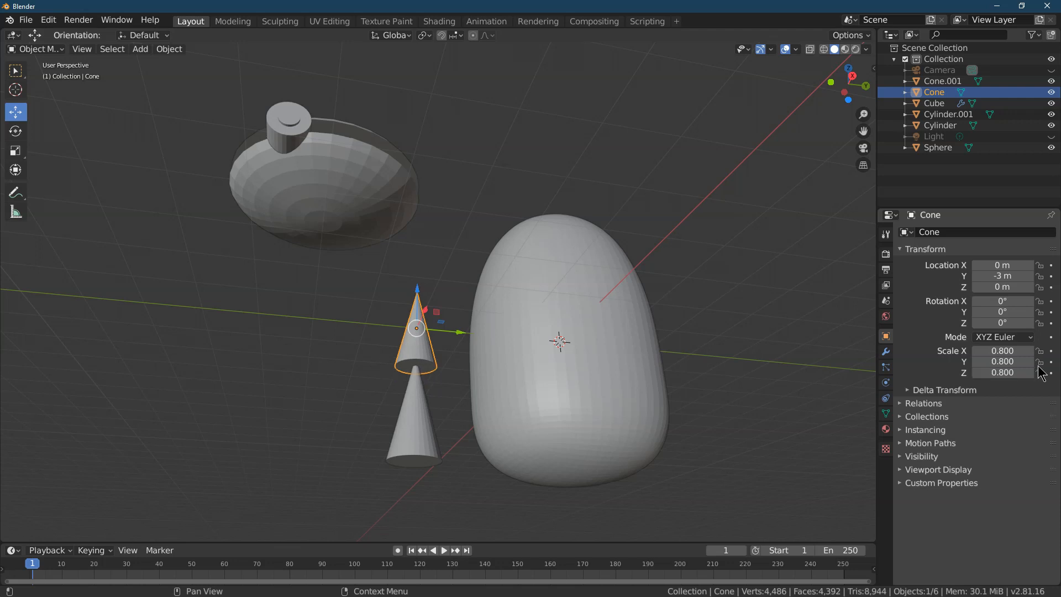
left_click(424, 369)
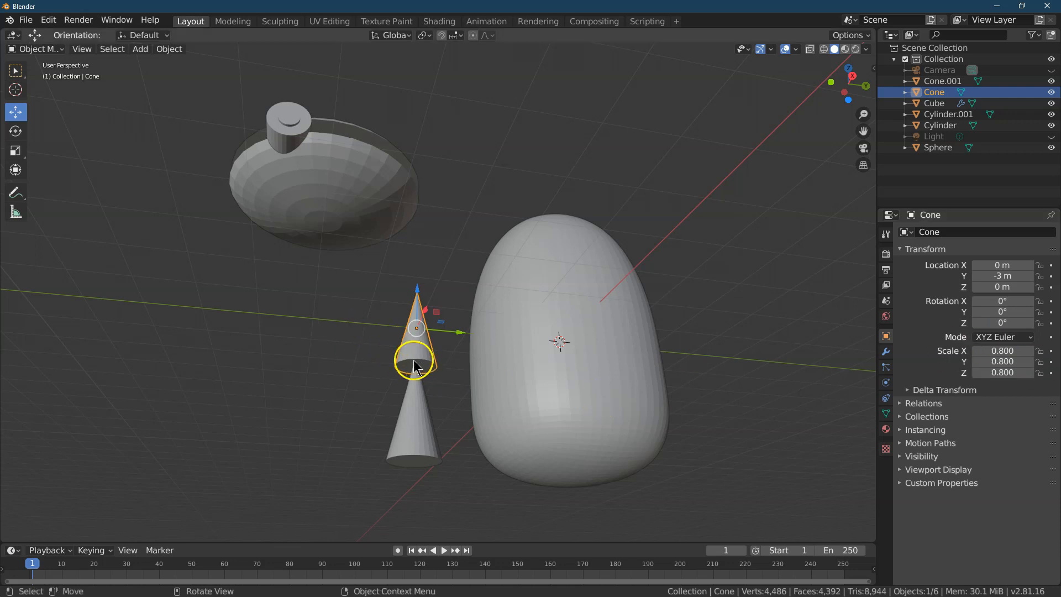
left_click(40, 51)
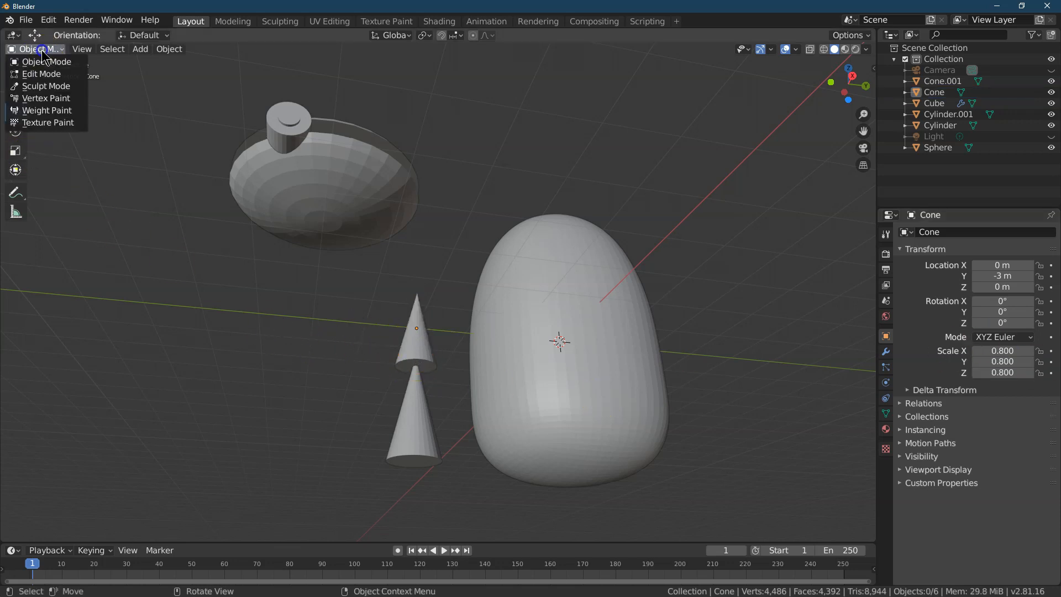
left_click(48, 77)
left_click(25, 299)
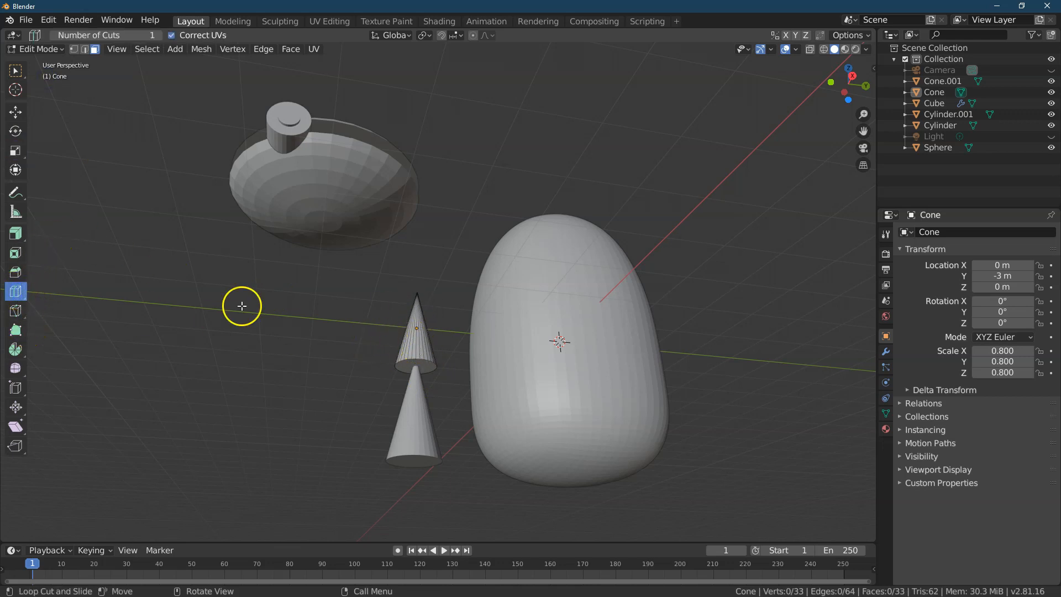
left_click(16, 71)
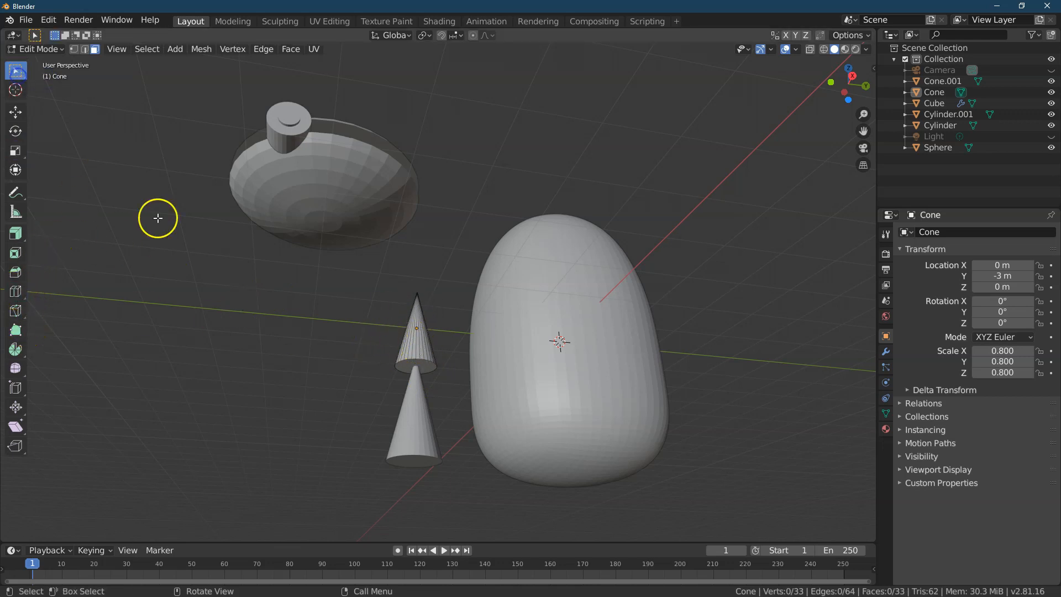
left_click(404, 330, "alt")
left_click(405, 382)
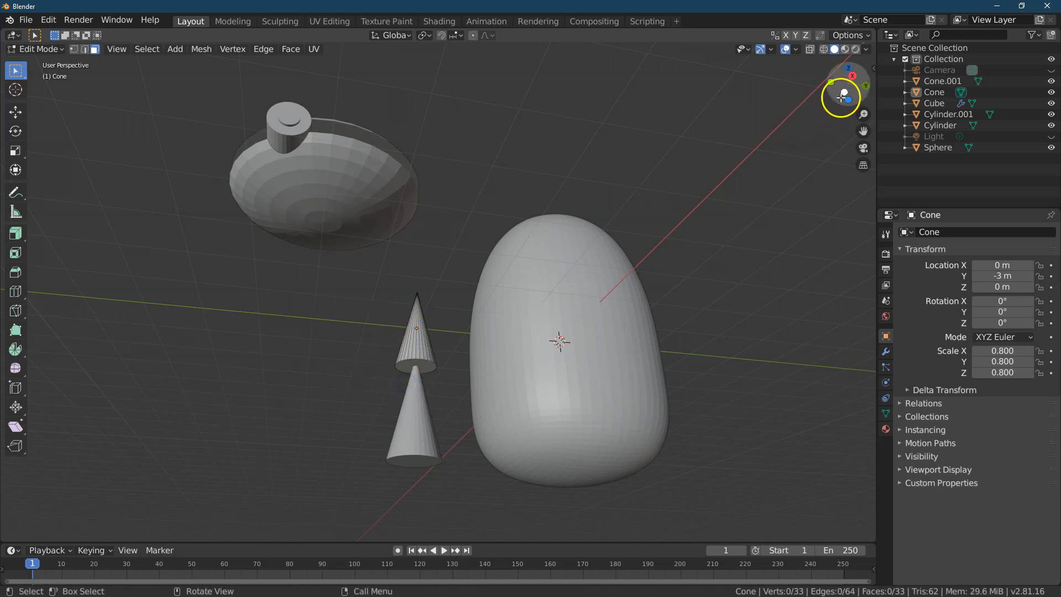
left_click(853, 76)
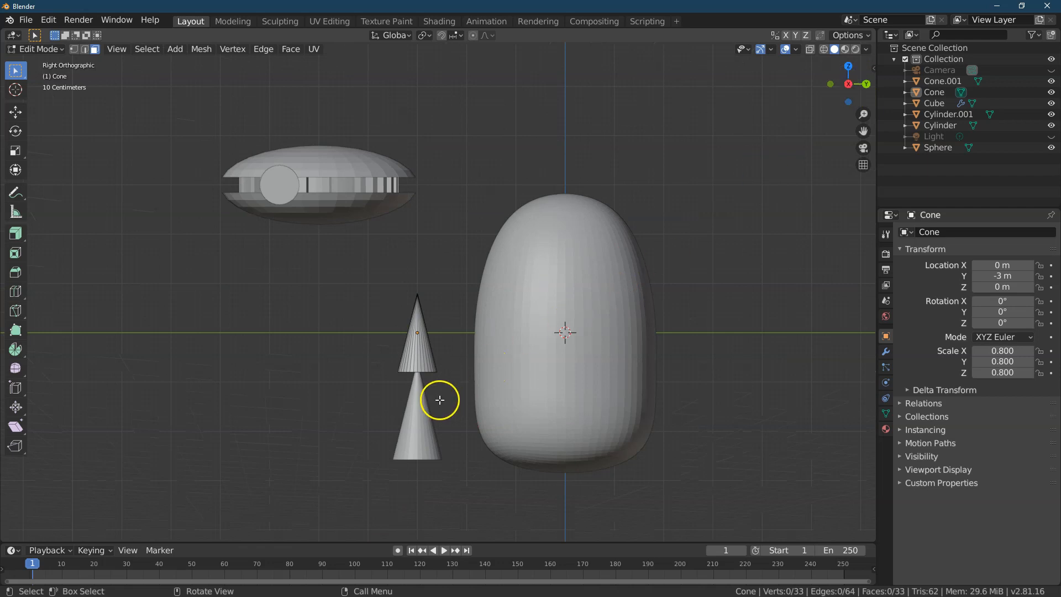
left_click(53, 54)
left_click(38, 32)
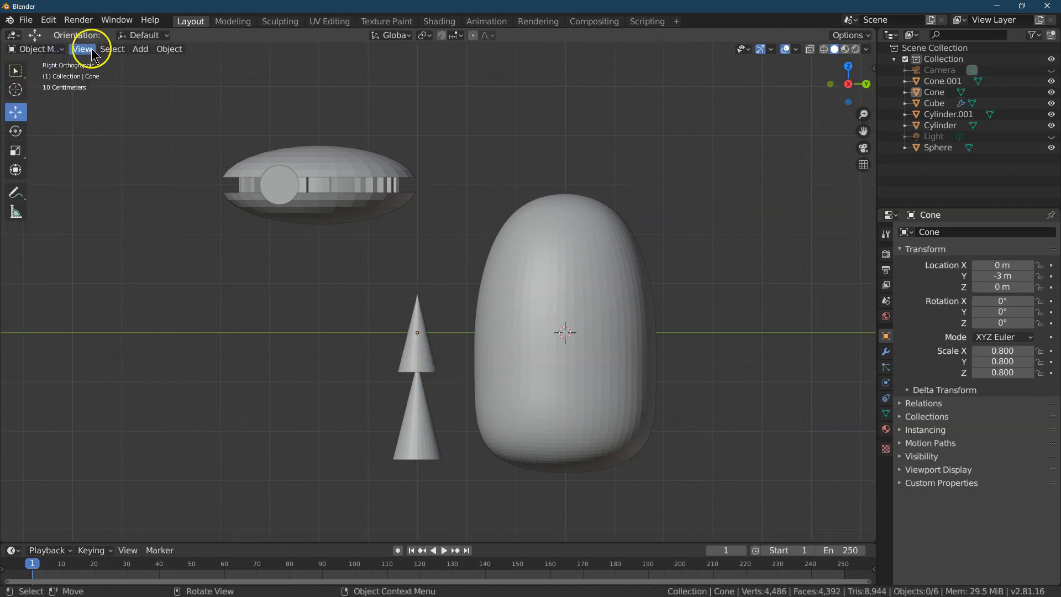
- Add a UV sphere, move it over to the cones and set its Y location to -3 m
left_click(133, 49)
mouse_move(145, 60)
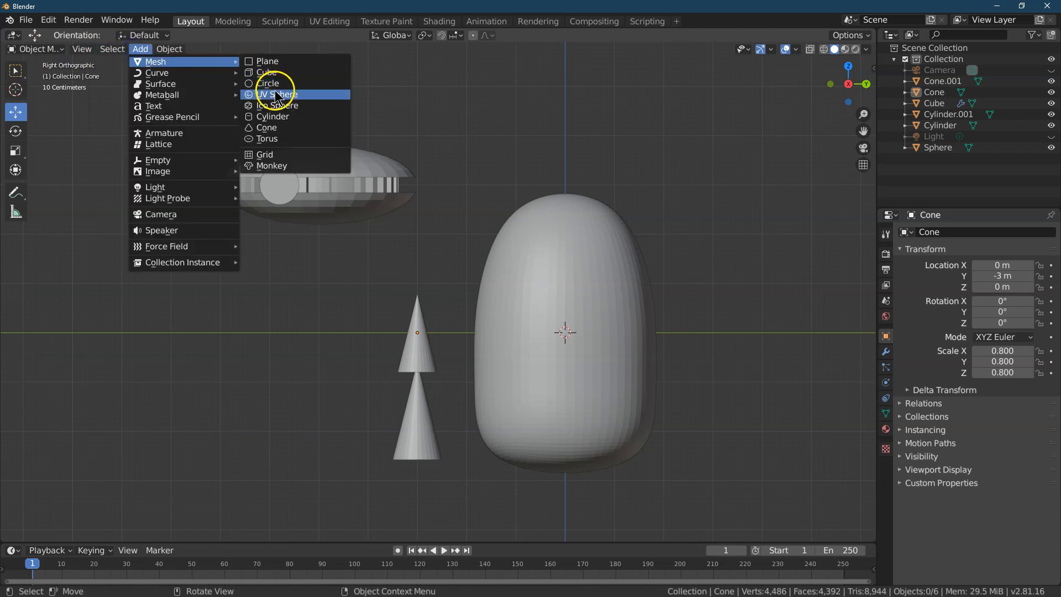
left_click(274, 94)
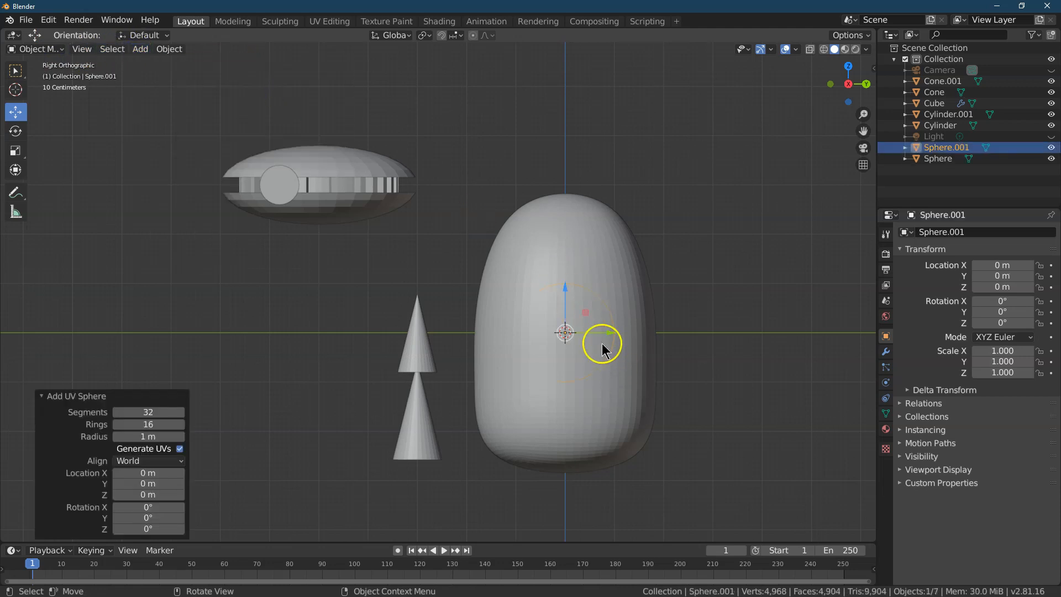
key("g")
left_click(382, 330)
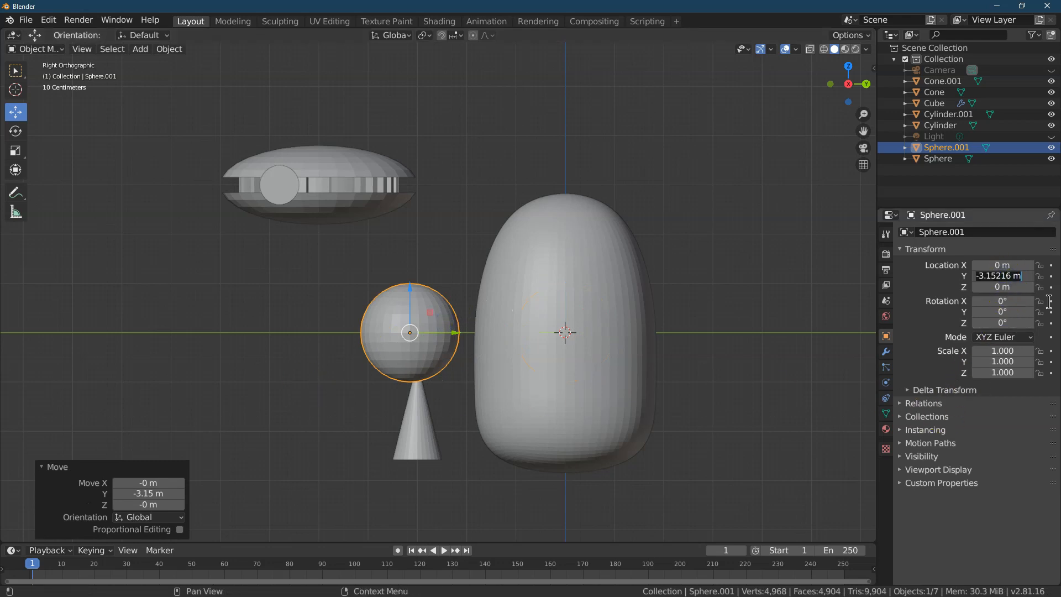
type("-3")
key("Return")
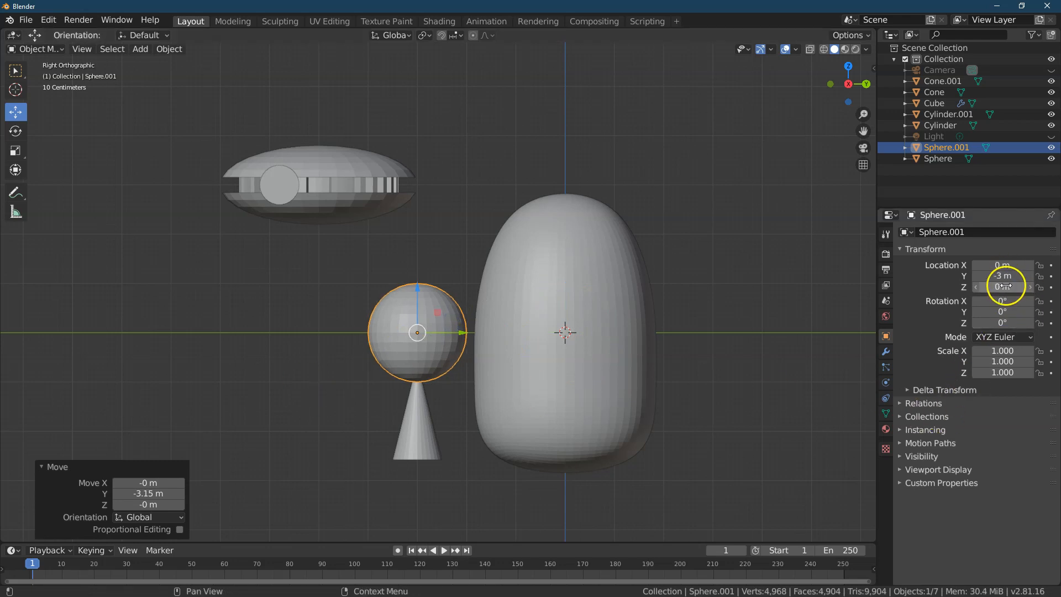
- Set the new sphere's scale to 0.4 on X, Y and Z
left_click(995, 351)
type(".4")
key("Tab")
type(".4")
key("Tab")
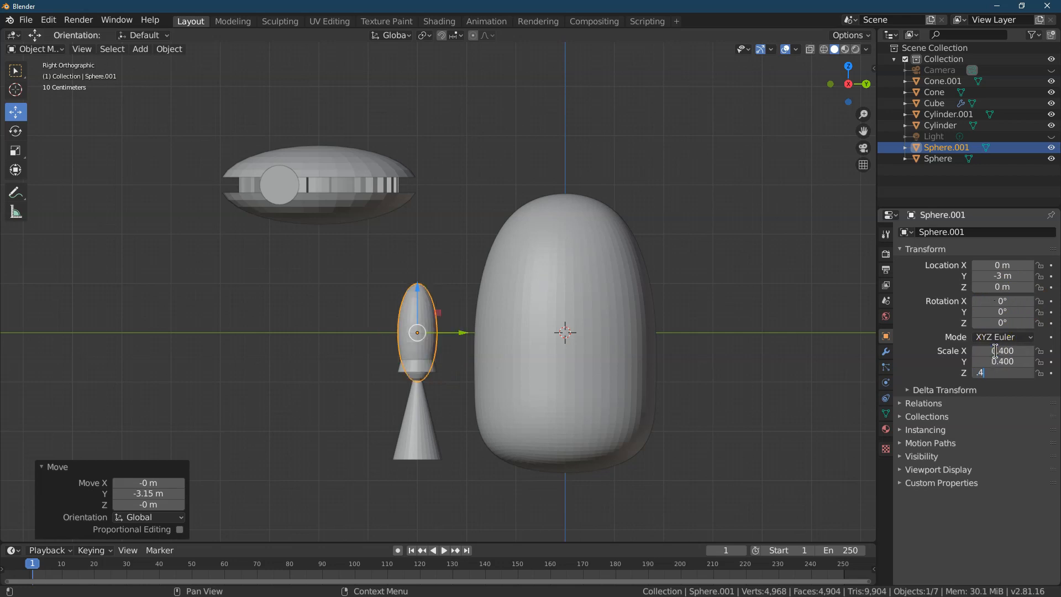
type(".4")
key("Return")
- Set the new sphere's scale to 0.3 on X, Y and Z
left_click(1005, 360)
type(".3")
key("Tab")
type(".3")
key("Return")
left_click(1005, 351)
type(".3")
key("Return")
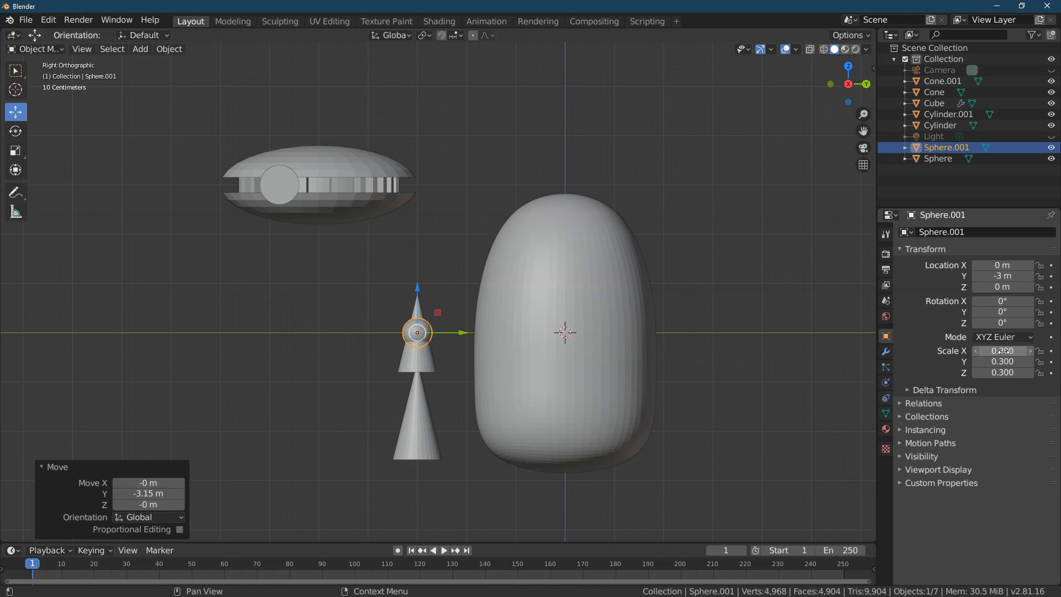
- Move the small sphere up along Z by about 0.785 m onto the tip of the upper cone
key("g")
key("z")
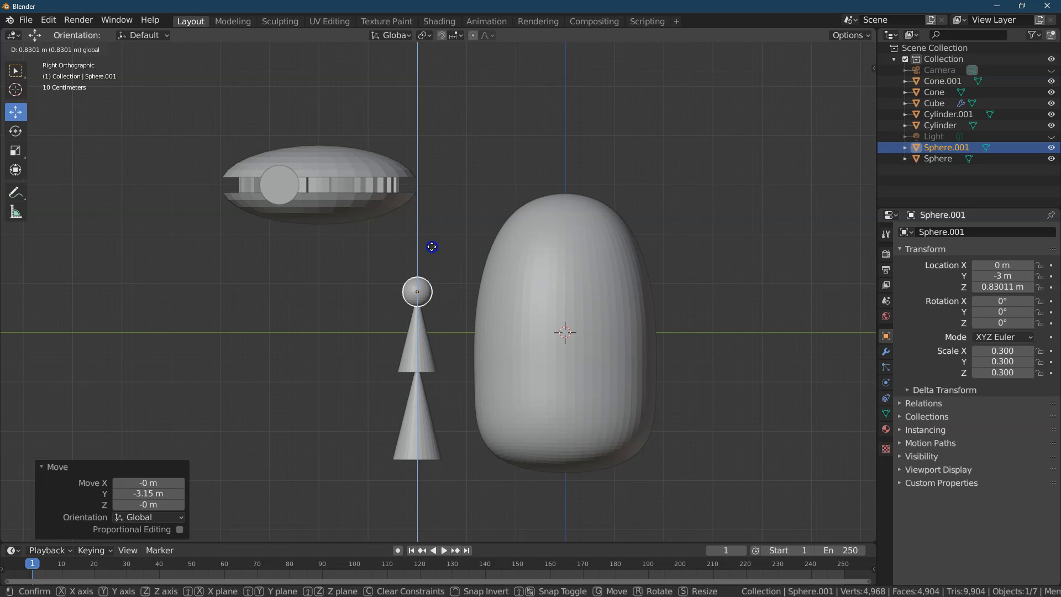
left_click(432, 248)
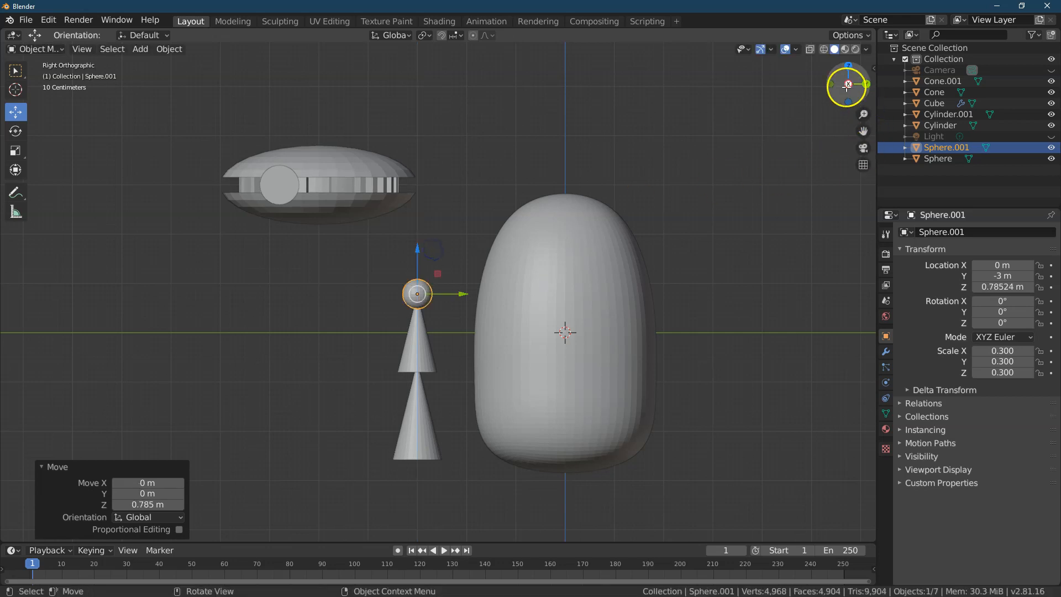
- Select the upper cone of the limb
mouse_move(858, 78)
left_mouse_down()
mouse_move(849, 83)
mouse_move(869, 83)
left_mouse_up()
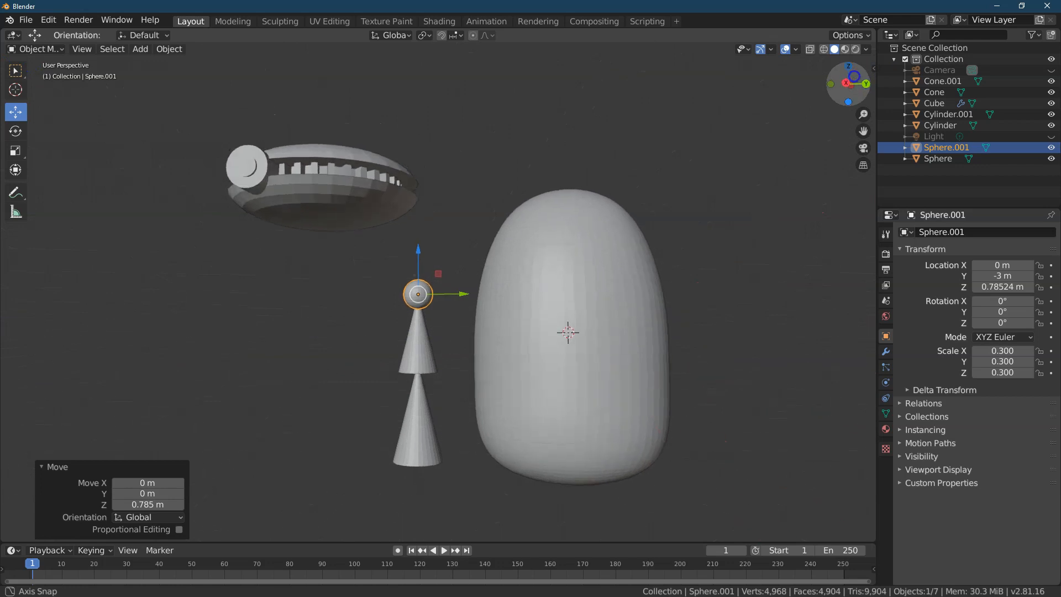
left_click(427, 370)
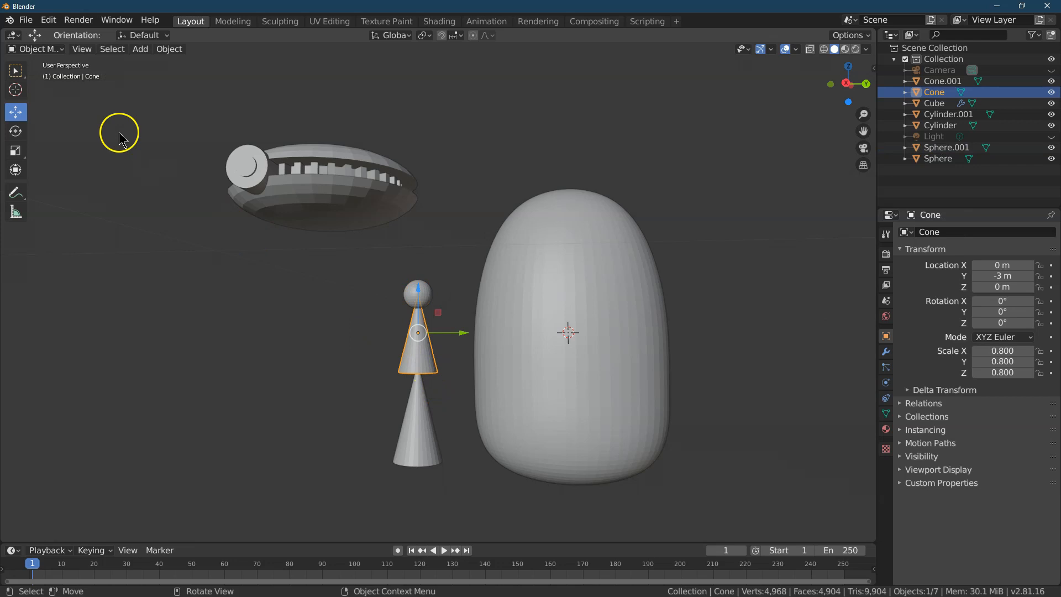
left_click(38, 50)
left_click(56, 73)
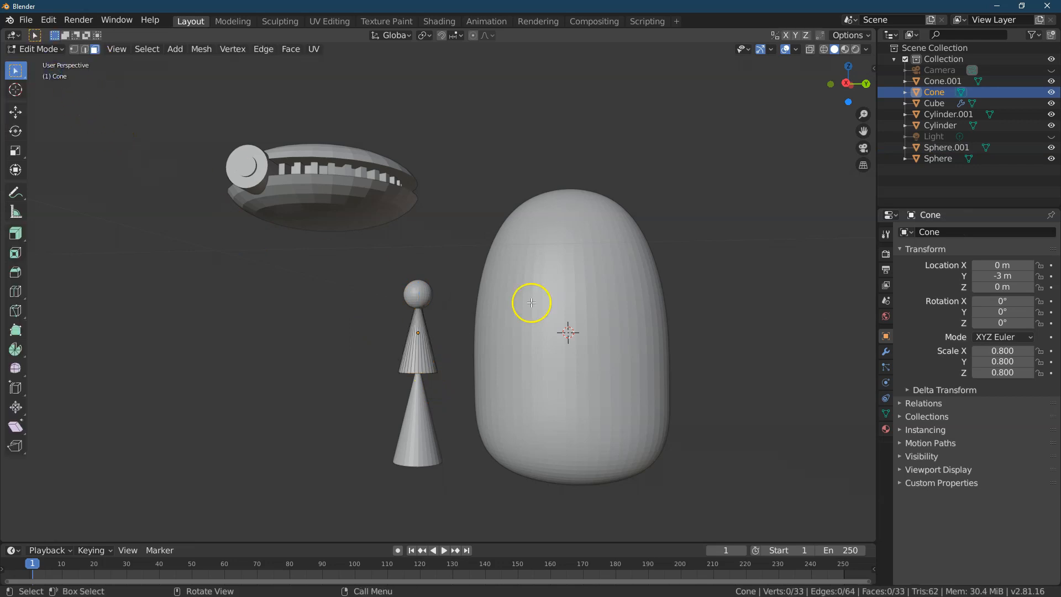
left_click(53, 53)
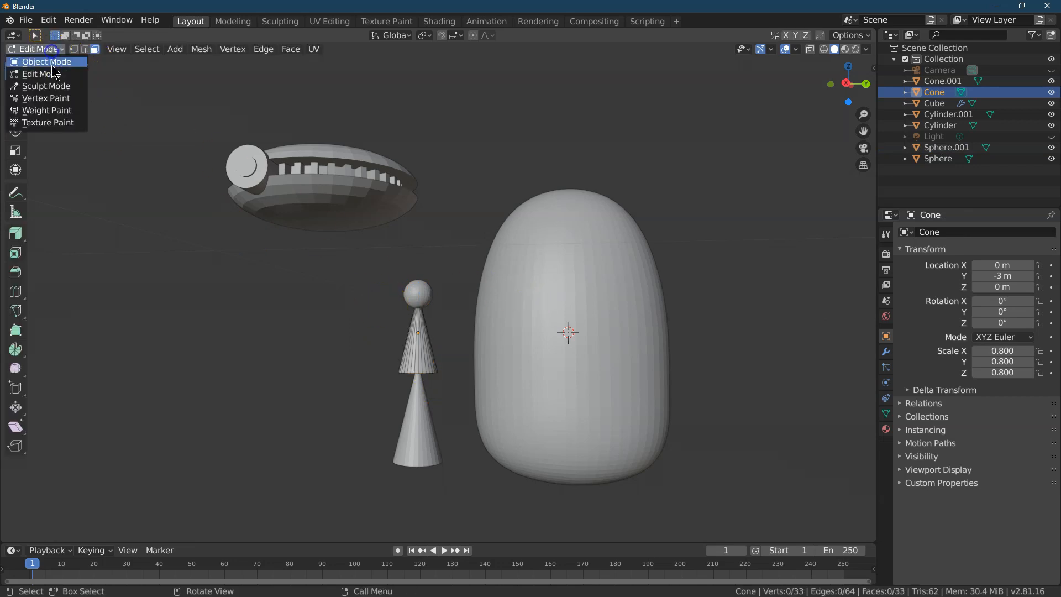
left_click(44, 62)
left_click(886, 351)
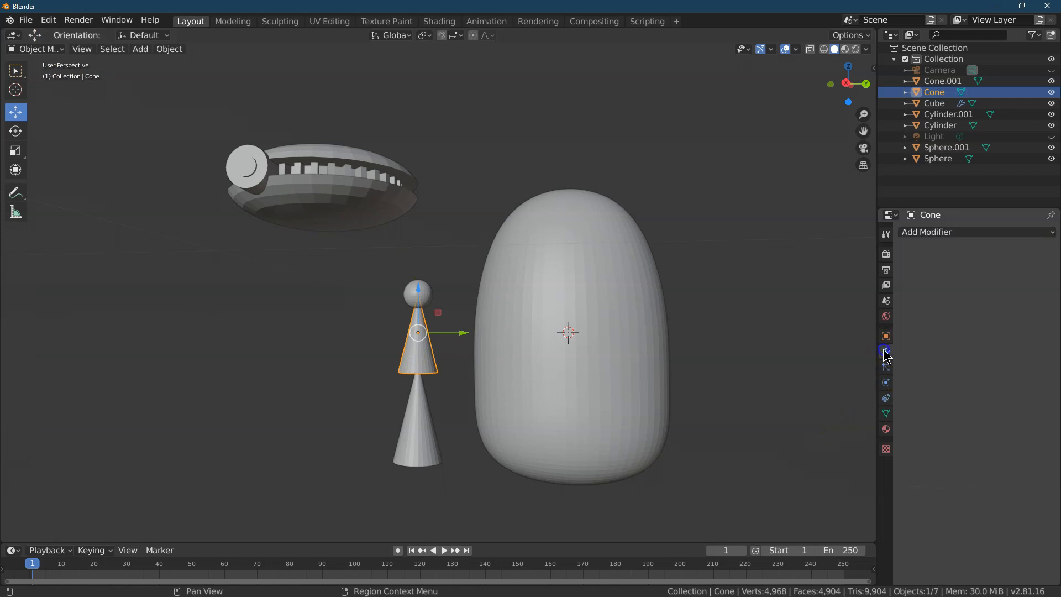
left_click(886, 366)
left_click(886, 336)
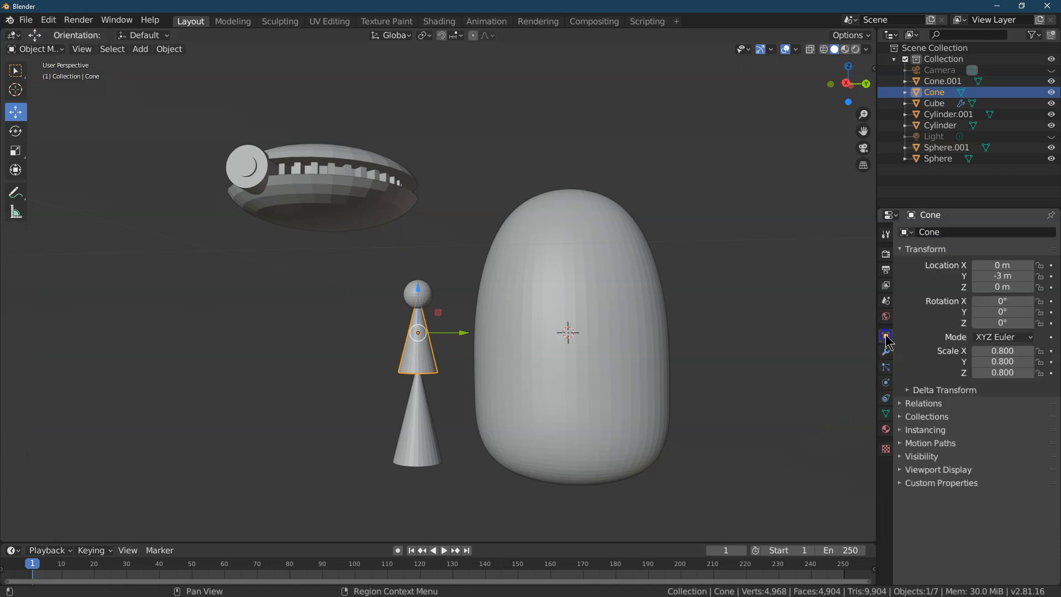
- Narrow the upper cone by setting its Y scale to 0.6
left_click(1018, 362)
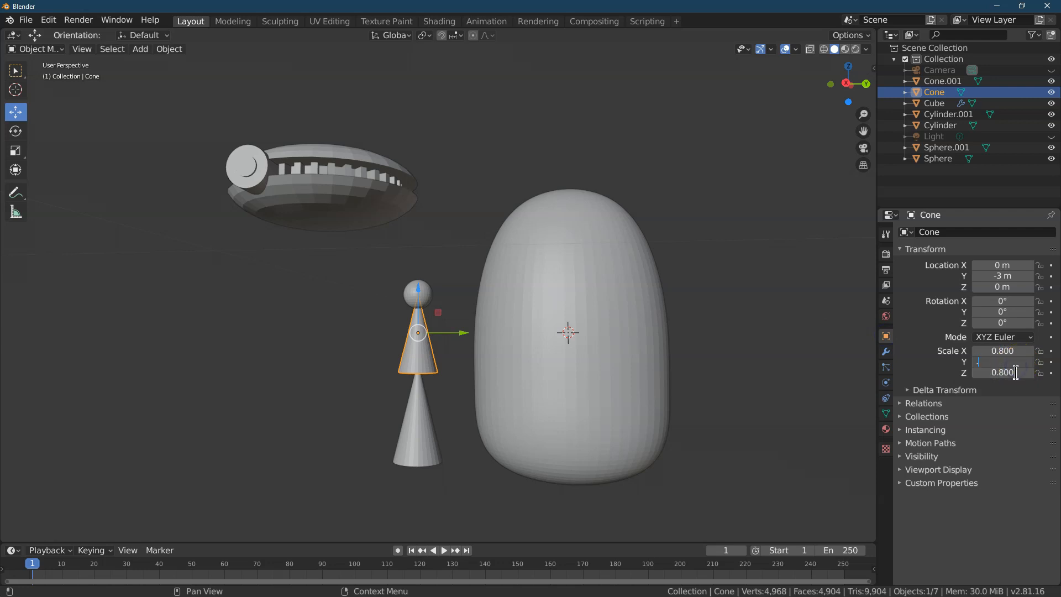
type("0.5")
key("Return")
left_click(1007, 361)
type("0.6")
key("Return")
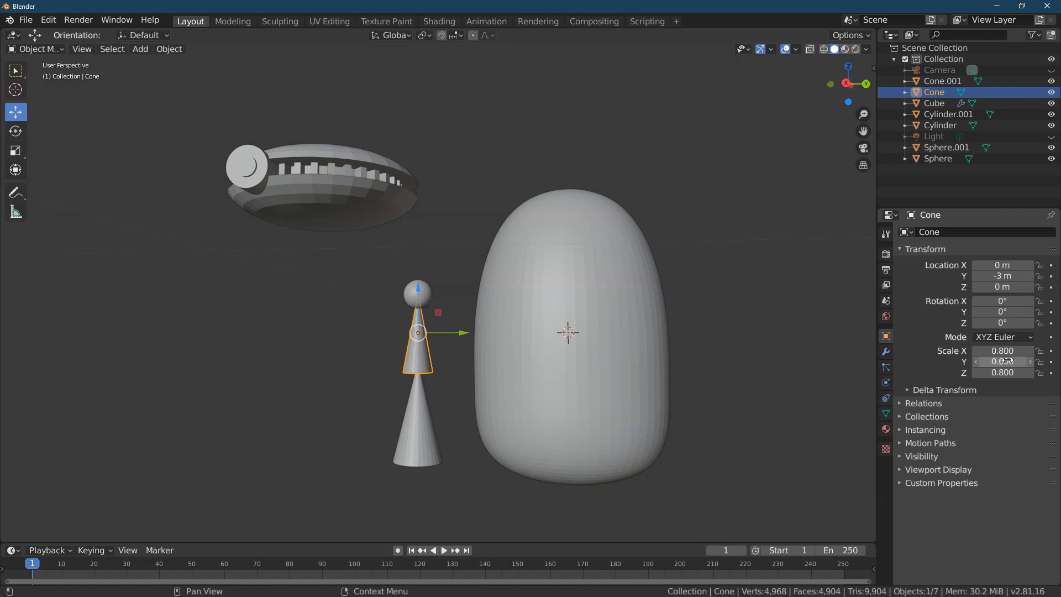
- Narrow the lower cone by setting its Y scale to 0.8
left_click(431, 459)
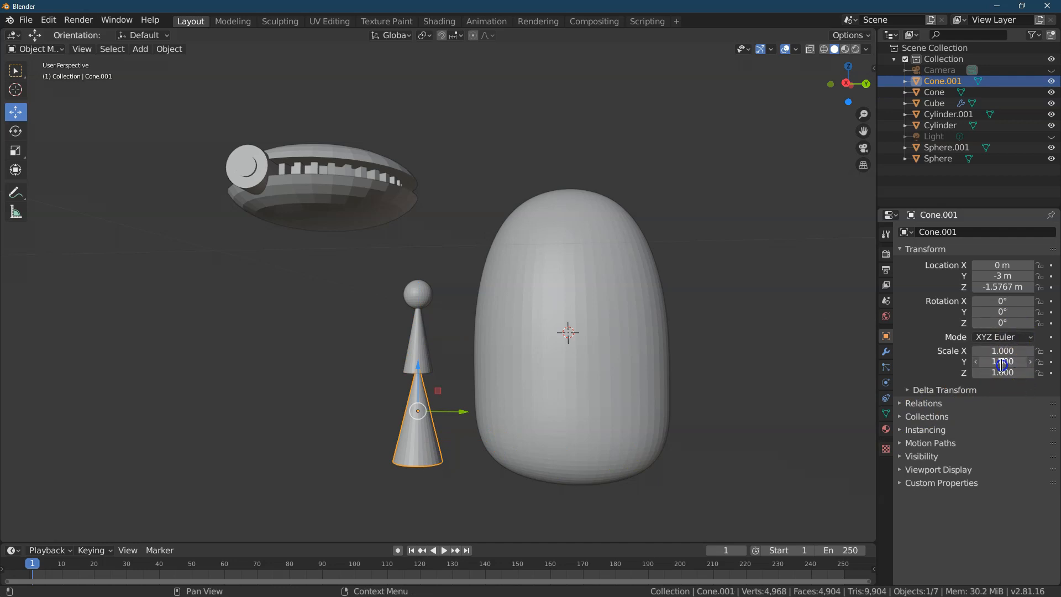
type("0.8")
key("Return")
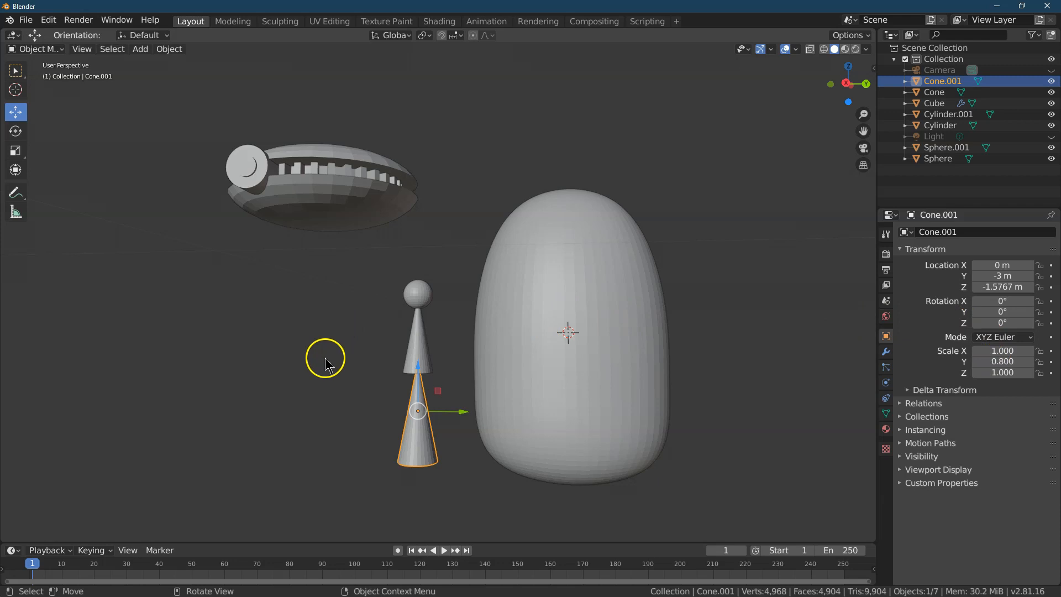
- Move the lower cone down along Z to leave a gap beneath the upper cone
left_click(466, 432)
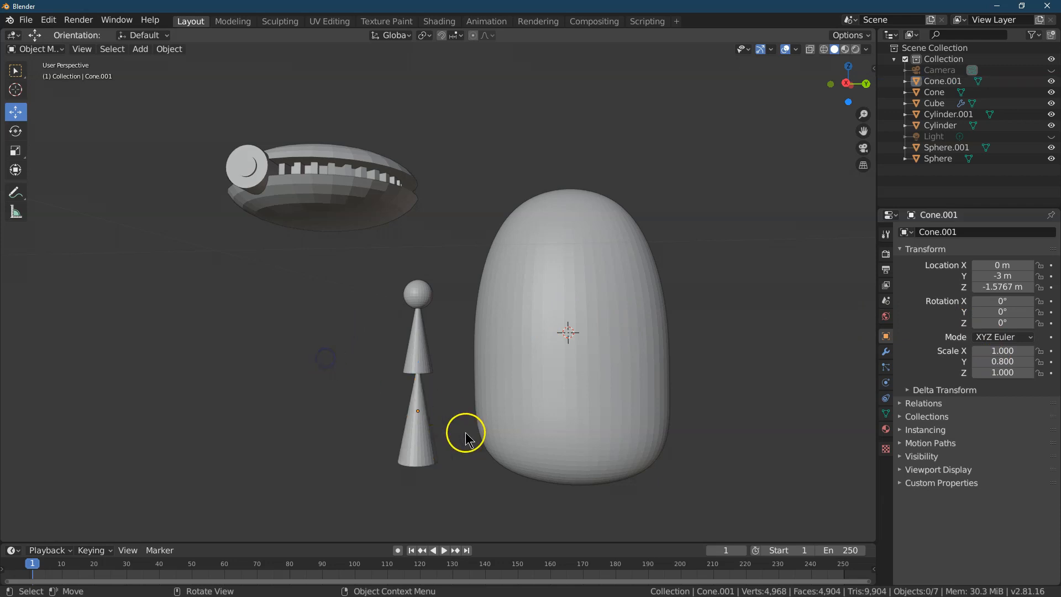
left_click(421, 449)
left_click_drag(420, 367, 419, 394)
- Duplicate the small sphere and place the copy about 1.7 m lower, at the base of the upper cone
left_click(419, 304)
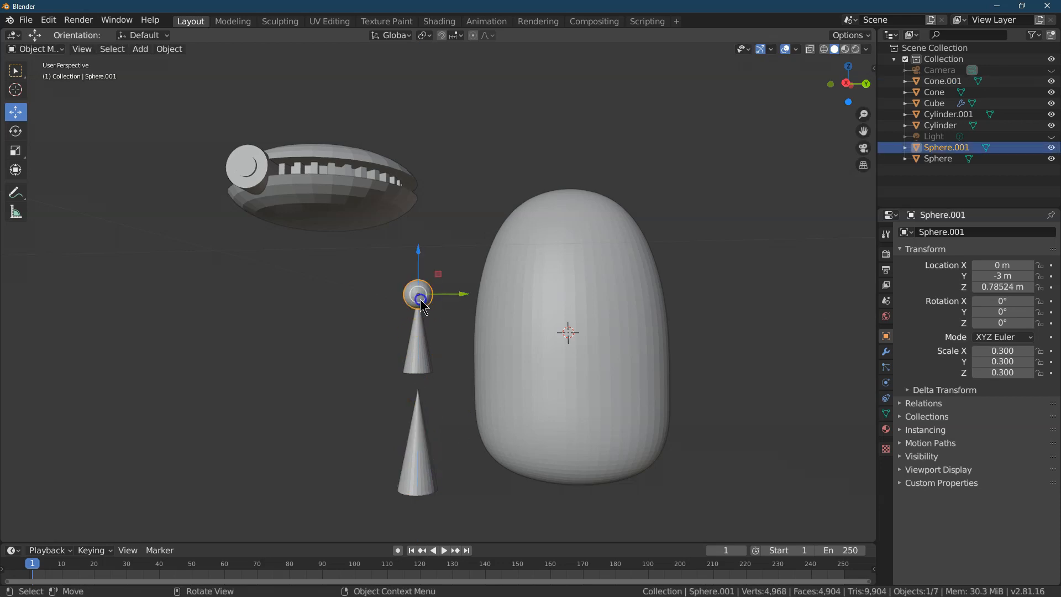
left_click(167, 49)
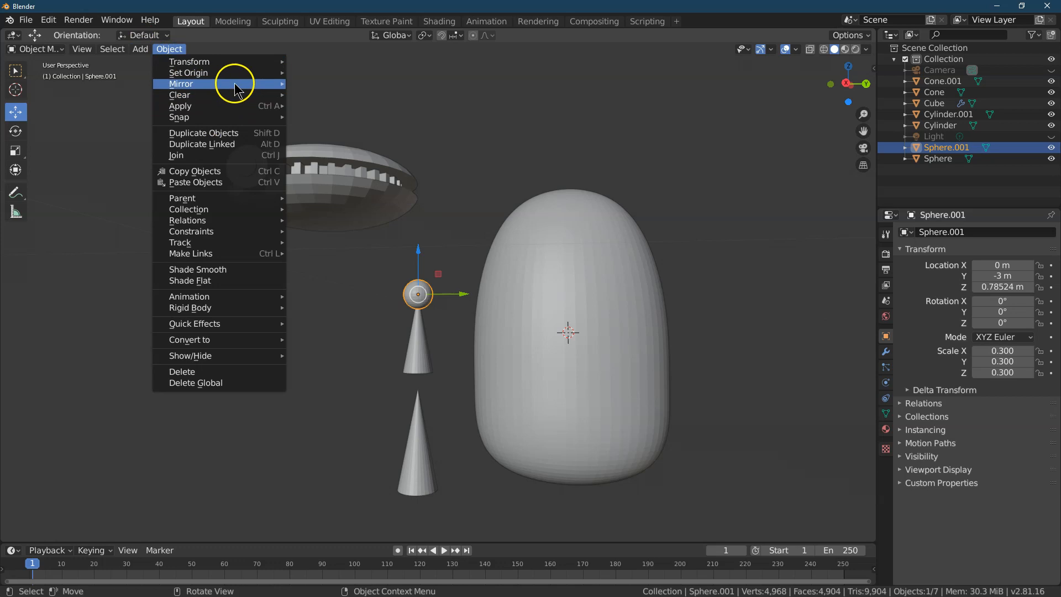
left_click(243, 133)
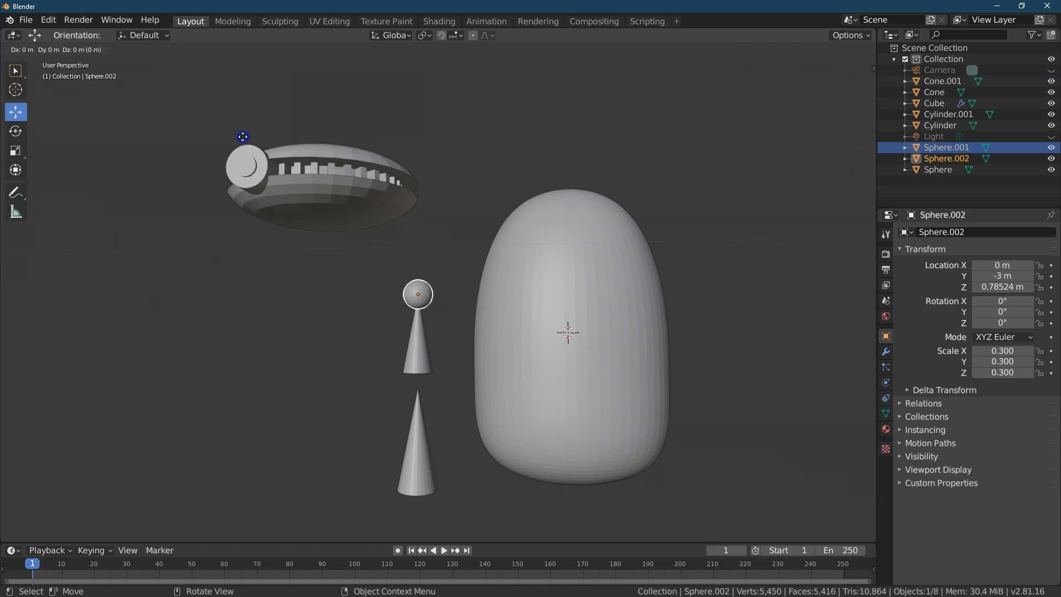
left_click(241, 223)
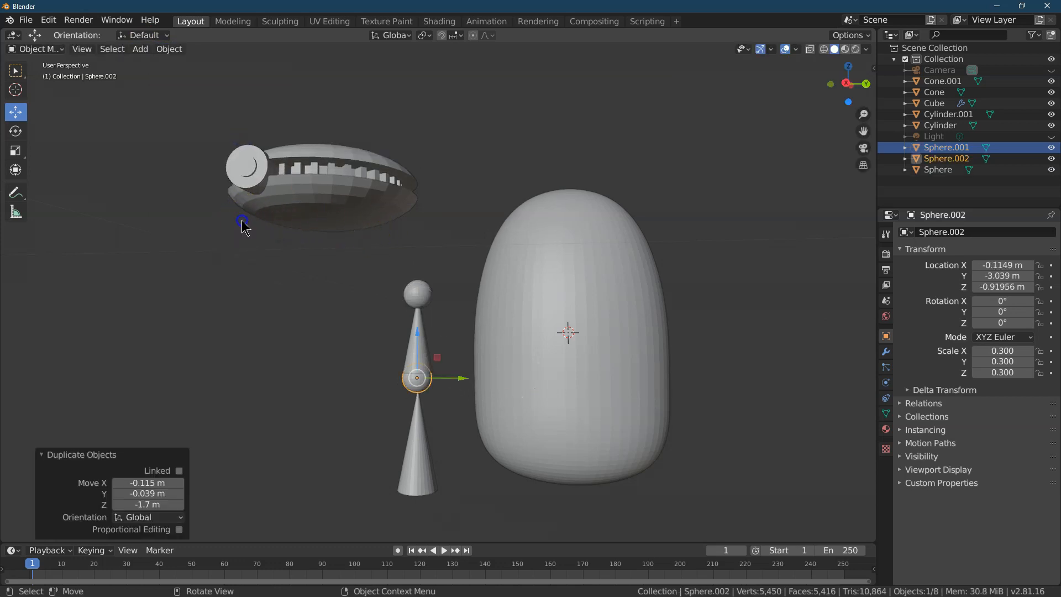
- Set the duplicated sphere's location to X 0 m, Y -3 m and Z -1 m
left_click(1010, 276)
type("-3")
key("Return")
left_click(1018, 287)
left_click_drag(1007, 288, 1018, 289)
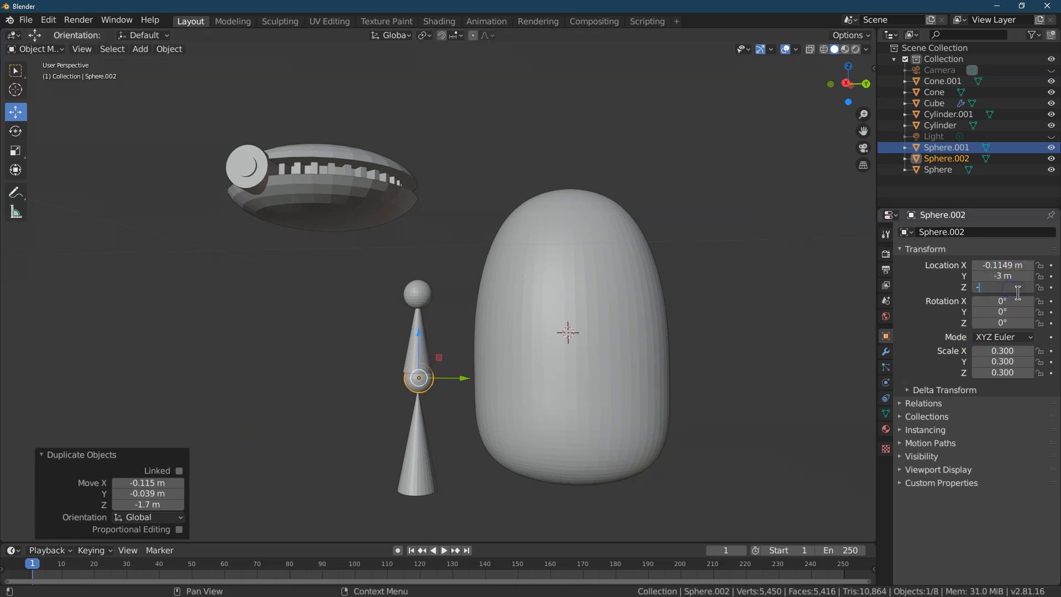
type("-1")
key("Return")
left_click(1015, 265)
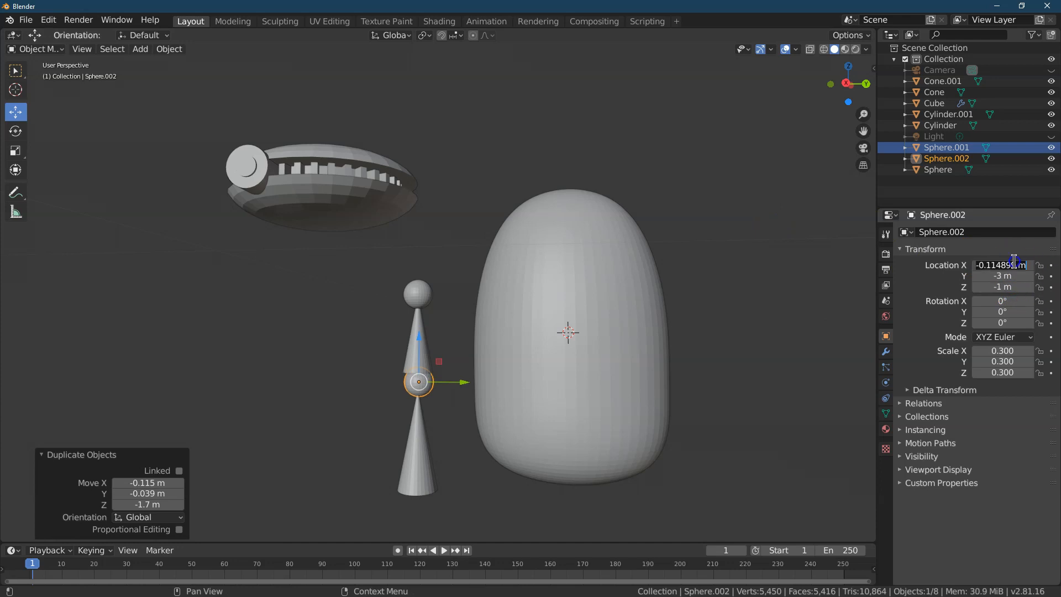
type("0")
key("Return")
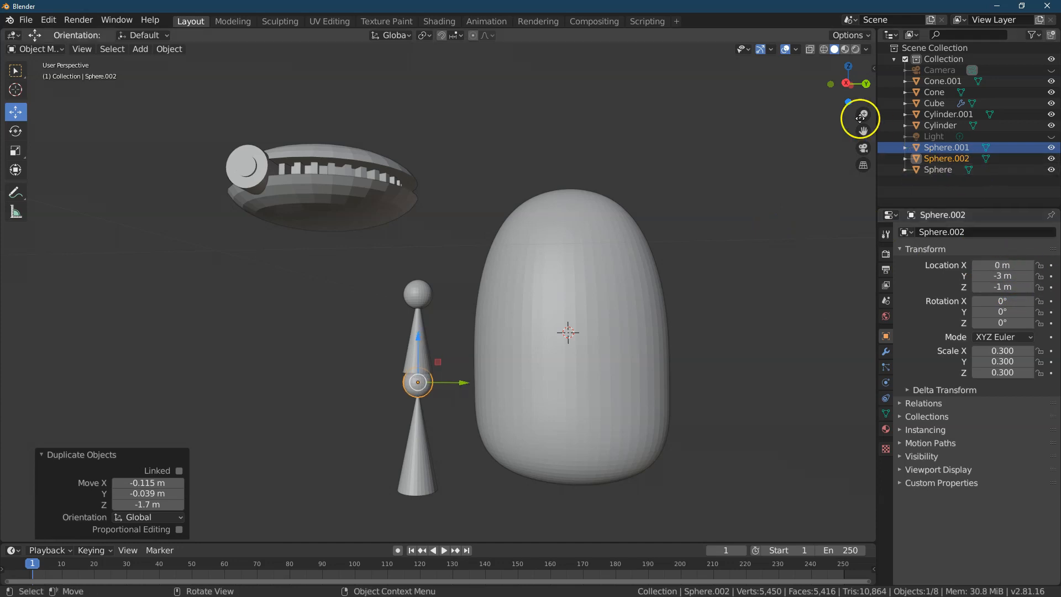
- Raise the middle sphere into the upper cone's base and set its Z location to -0.85 m
left_click_drag(843, 88, 770, 336)
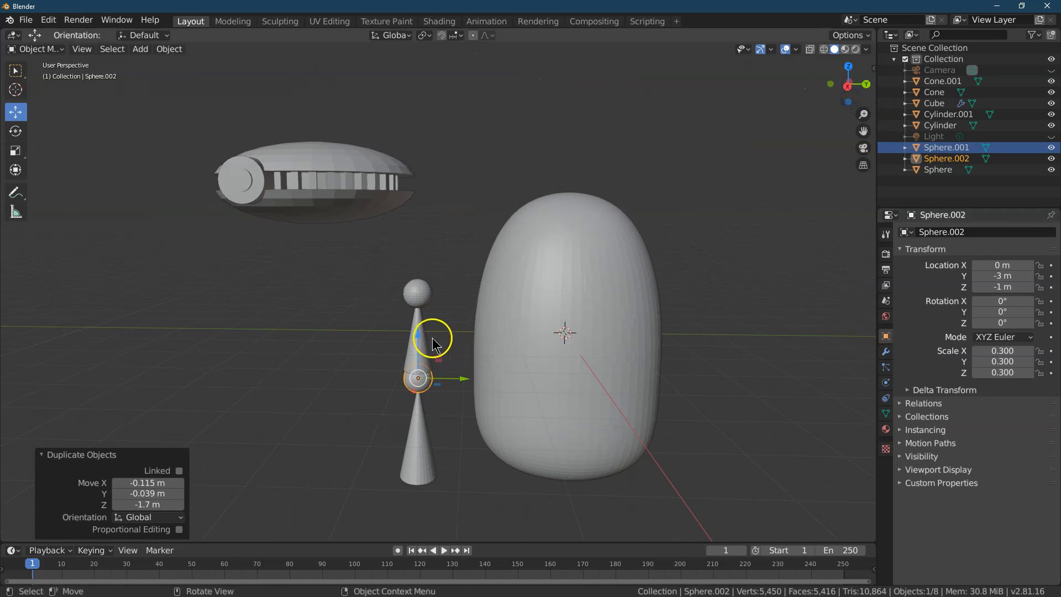
left_click_drag(414, 335, 419, 327)
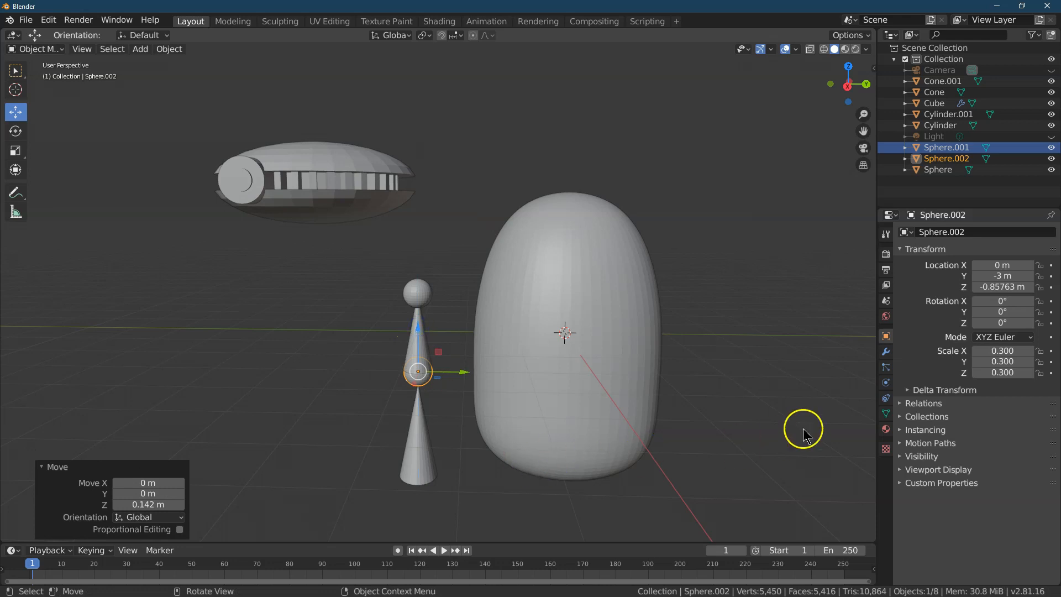
left_click(998, 286)
type("-0.85")
key("Return")
- Move the lower cone up beneath the middle sphere and set its Z location to -1.93 m
left_click(421, 407)
left_click_drag(420, 407, 420, 394)
left_click(848, 87)
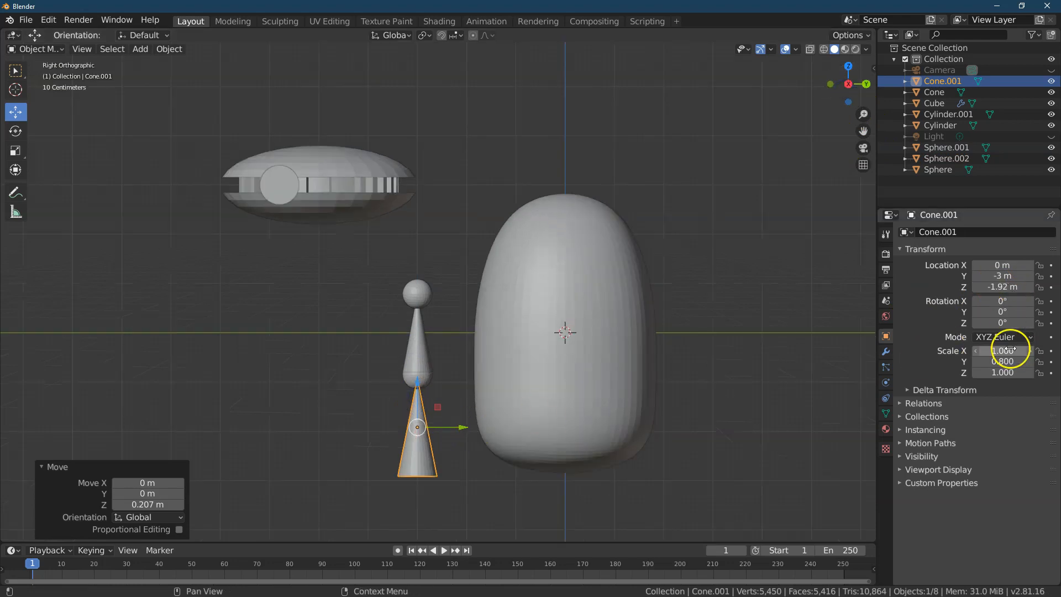
left_click(1003, 286)
type("-")
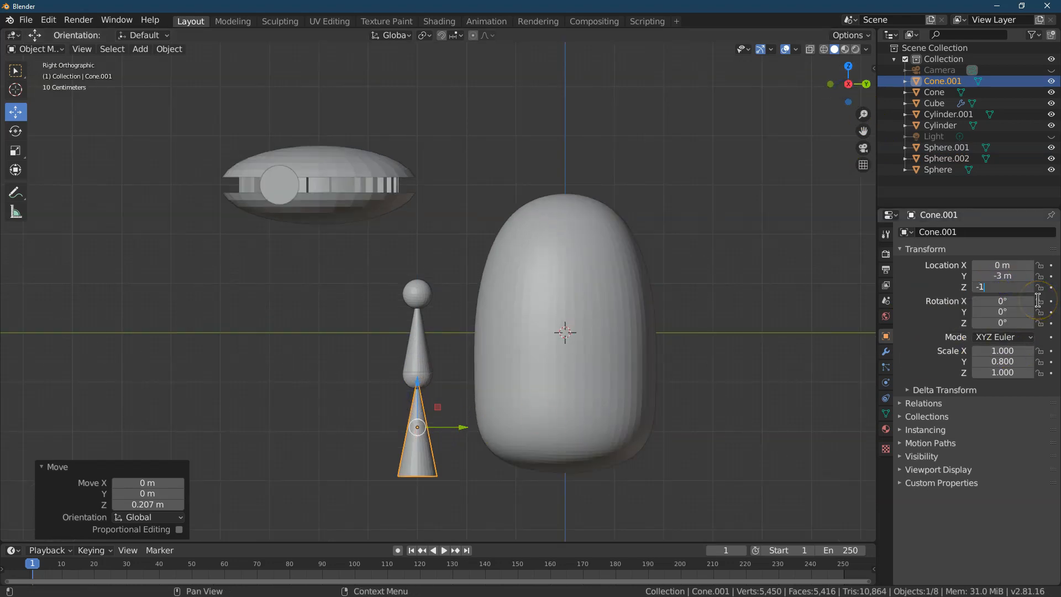
left_click(826, 310)
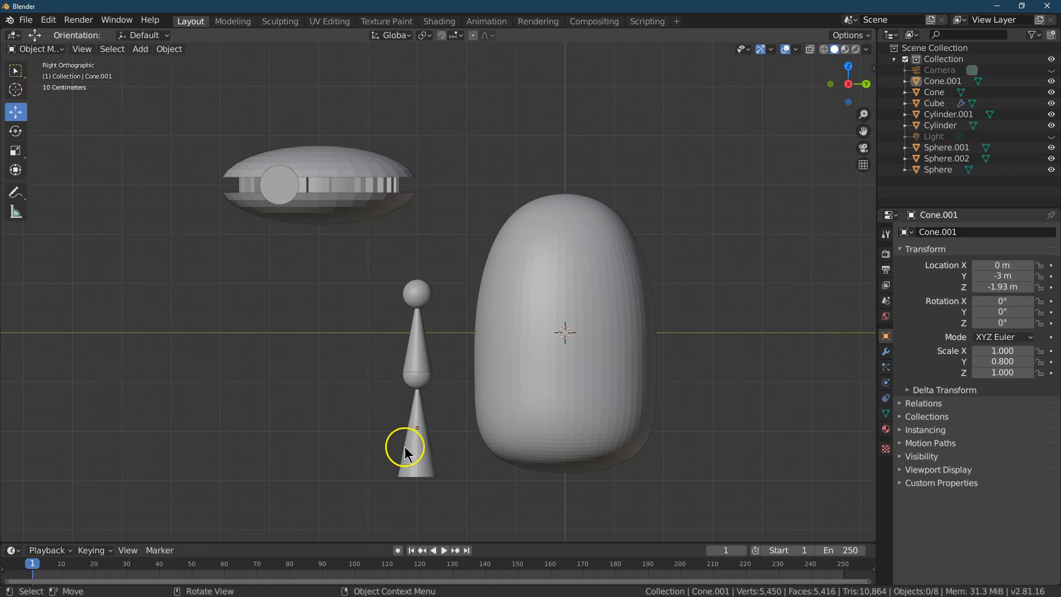
- Duplicate the top sphere and place the copy about 3.75 m lower, at the base of the lower cone
left_click(426, 284)
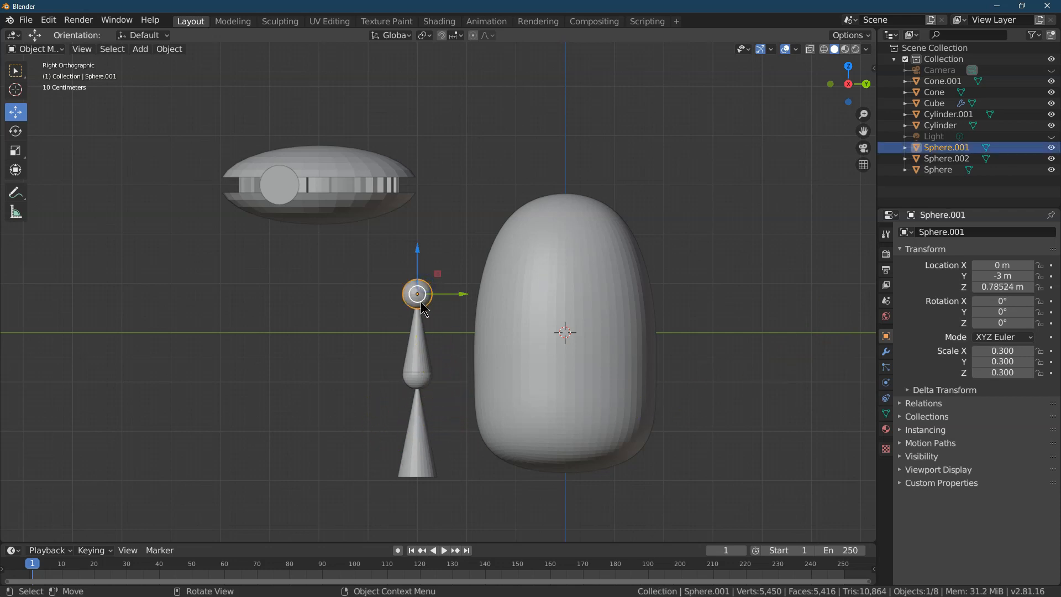
left_click(166, 50)
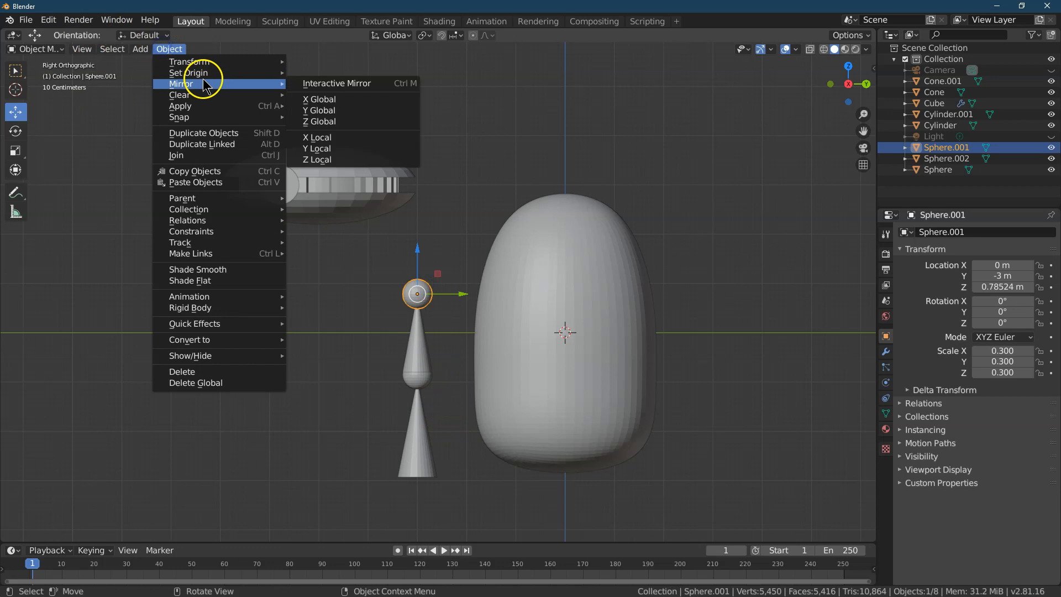
left_click(254, 134)
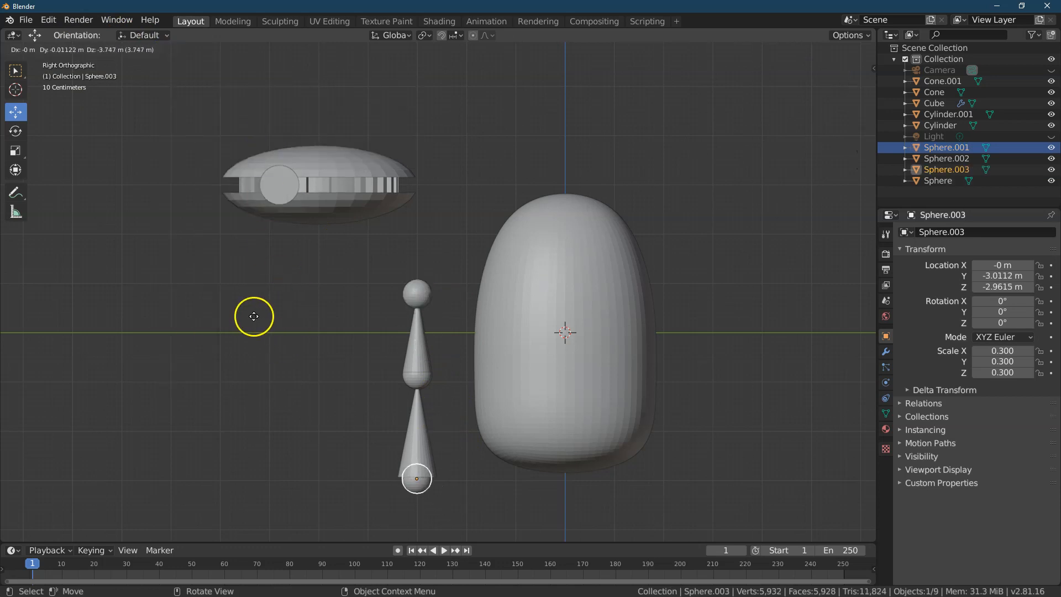
left_click(254, 315)
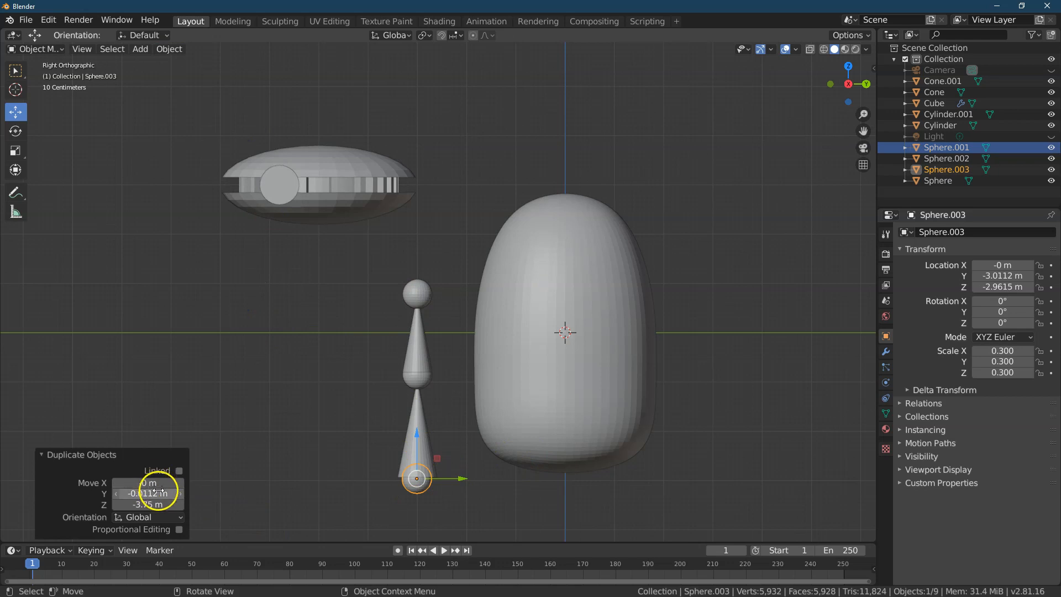
- Set the bottom sphere's Y location to -3 m and its Z location to -3 m
double_click(1013, 275)
key("Return")
double_click(1011, 287)
type("-3")
key("Return")
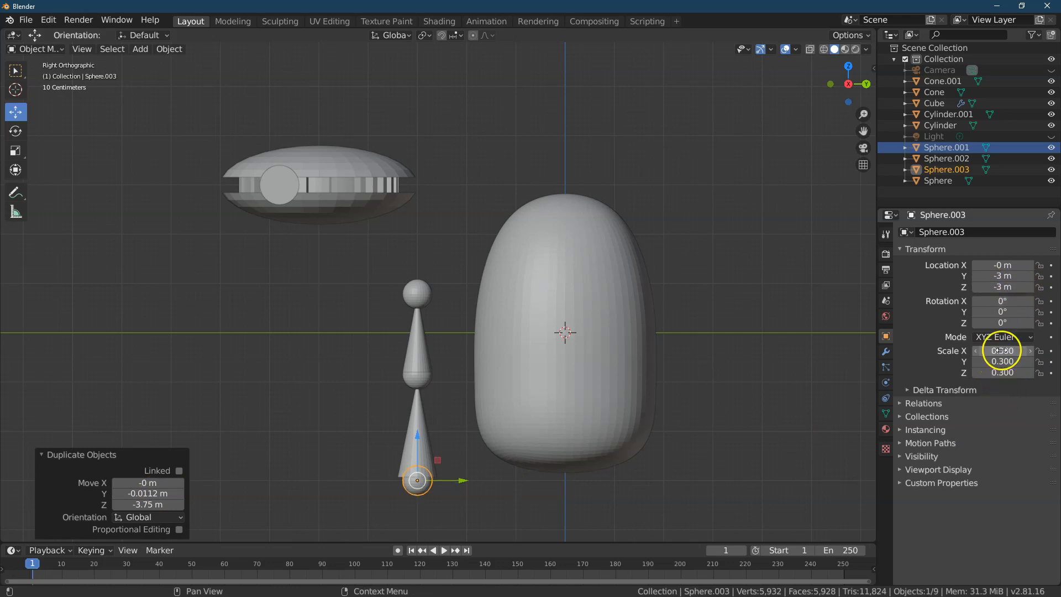
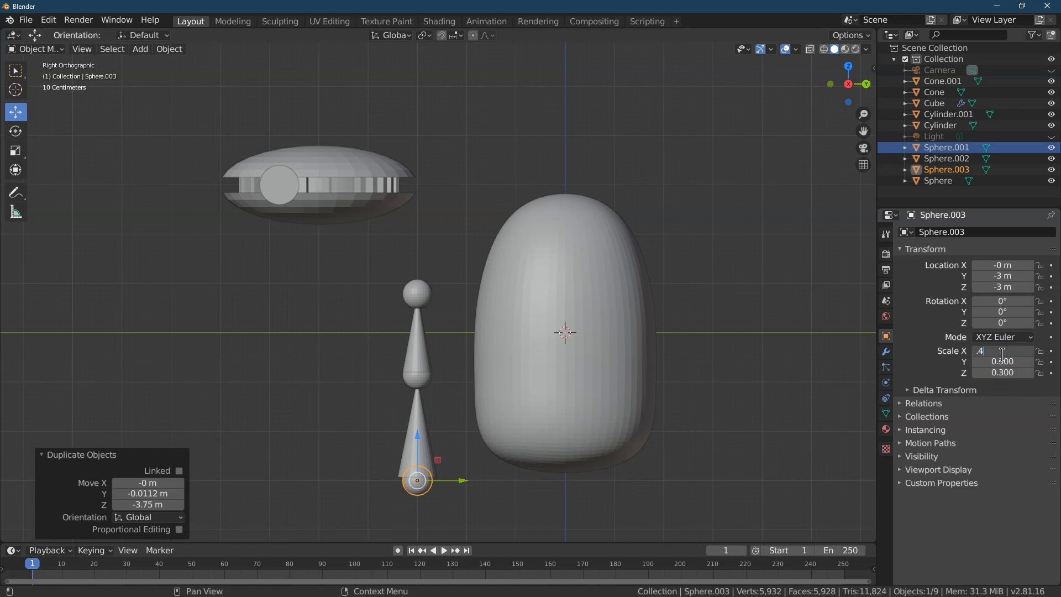
- Set the bottom sphere's scale to 0.4 on X and Y and 0.5 on Z
type("0.4")
key("Tab")
type("0.3")
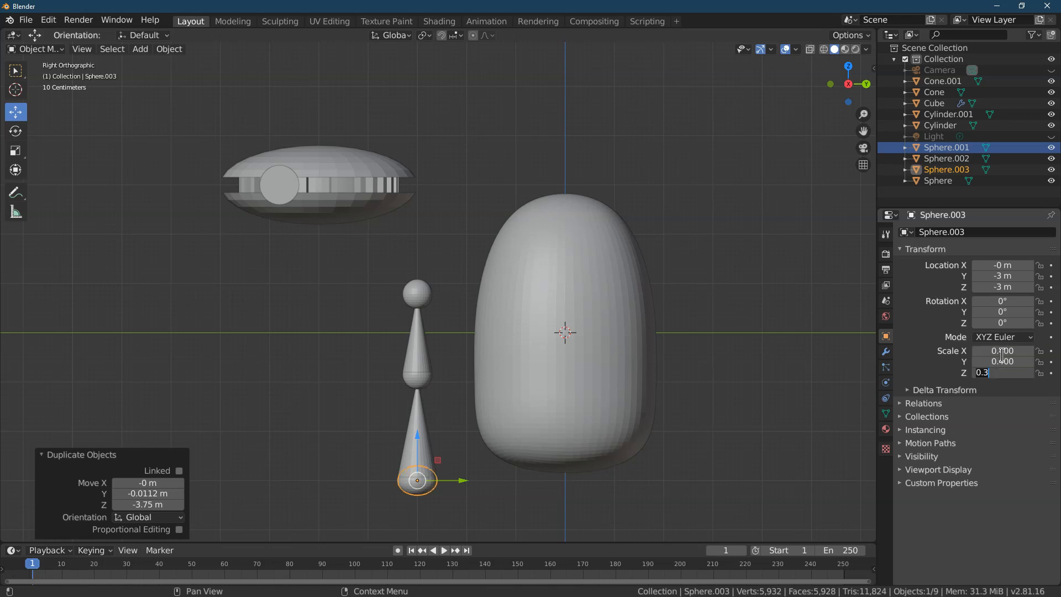
key("Return")
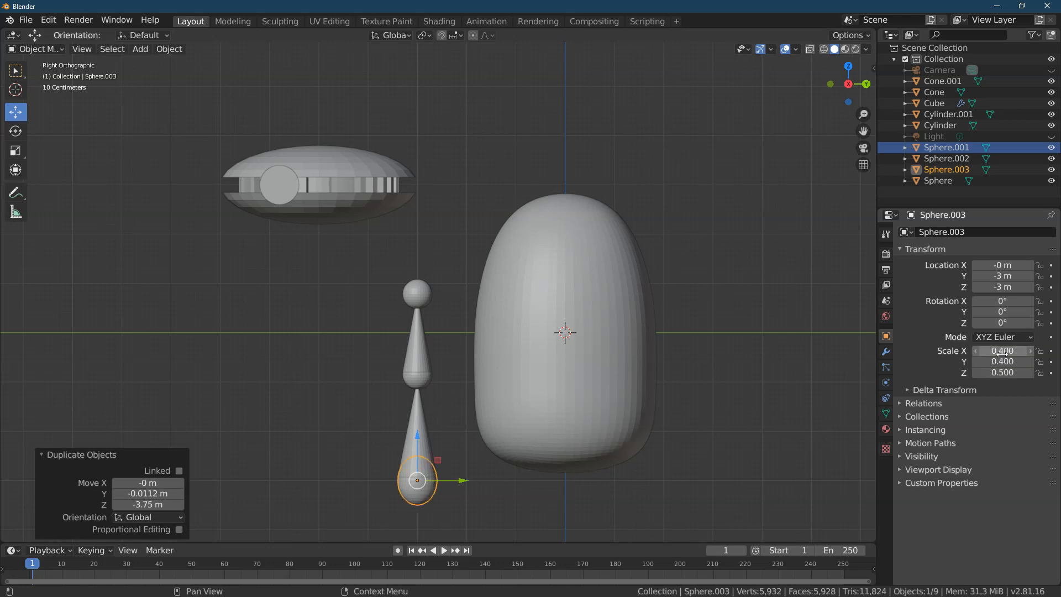
- Flatten the bottom sphere by entering an X scale of 0.4 and a Y scale of 0.25
left_click(1002, 352)
type(".3")
key("Return")
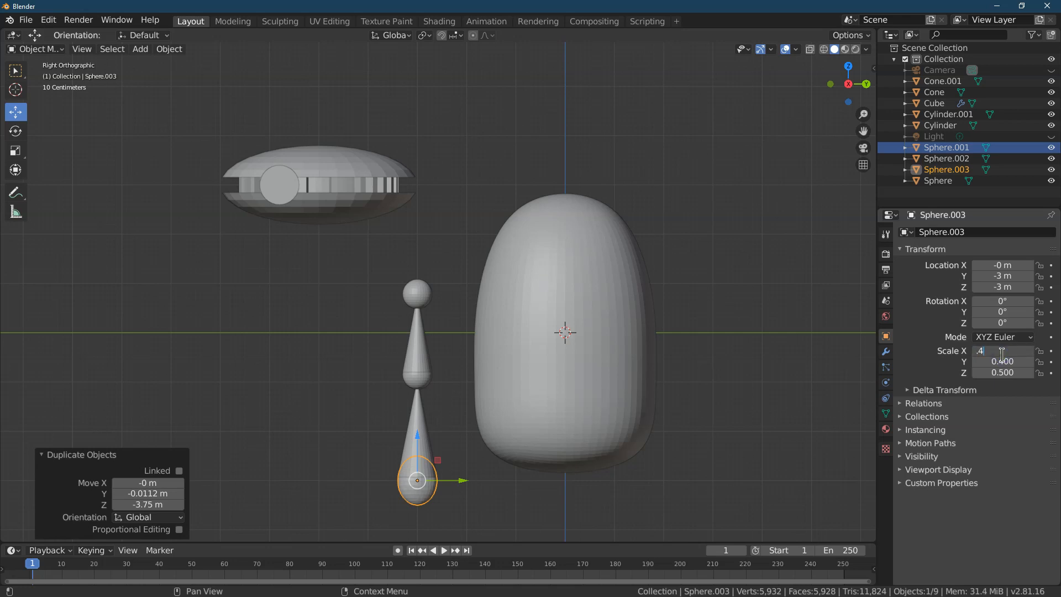
left_click(1002, 352)
type(".4")
key("Return")
left_click(1005, 359)
type(".25")
key("Return")
- Lower the flattened bottom sphere by about 0.146 m along Z and set its Z location to -3.15 m
left_click_drag(416, 441, 418, 445)
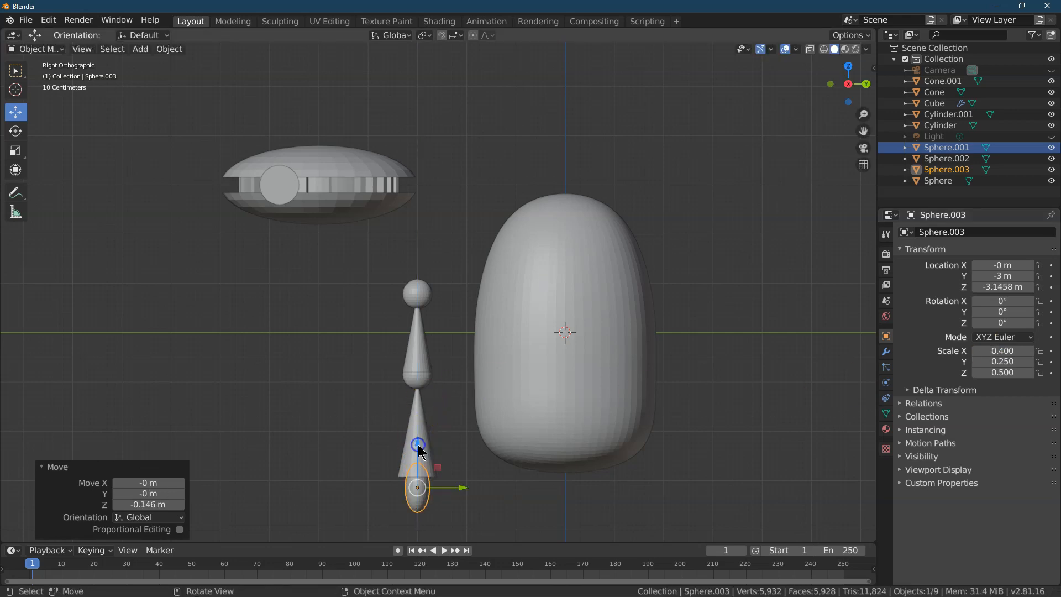
left_click(1013, 287)
type("-3.15")
key("Return")
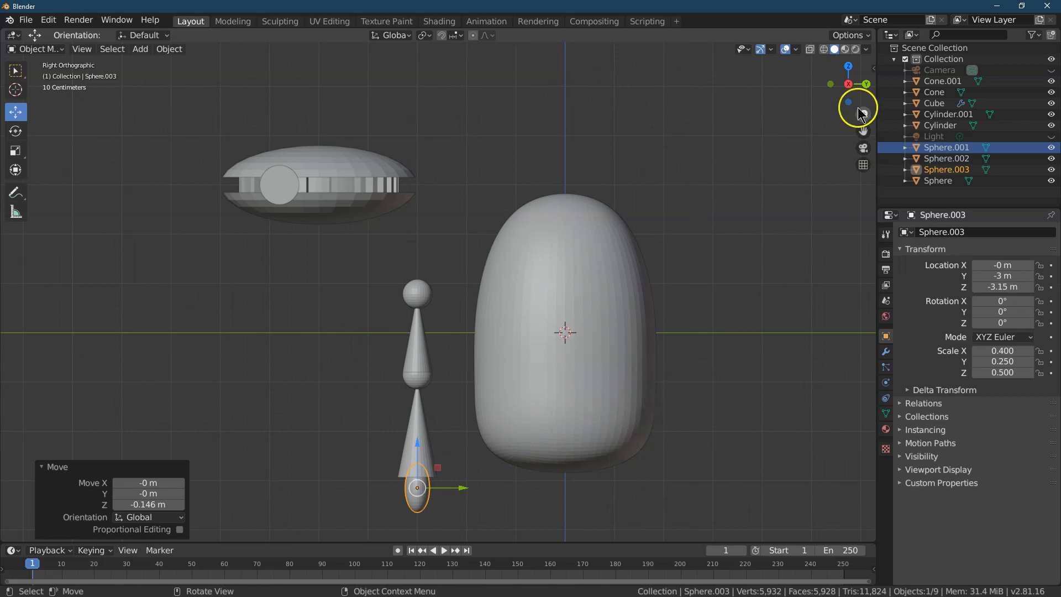
left_click_drag(852, 83, 101, 62)
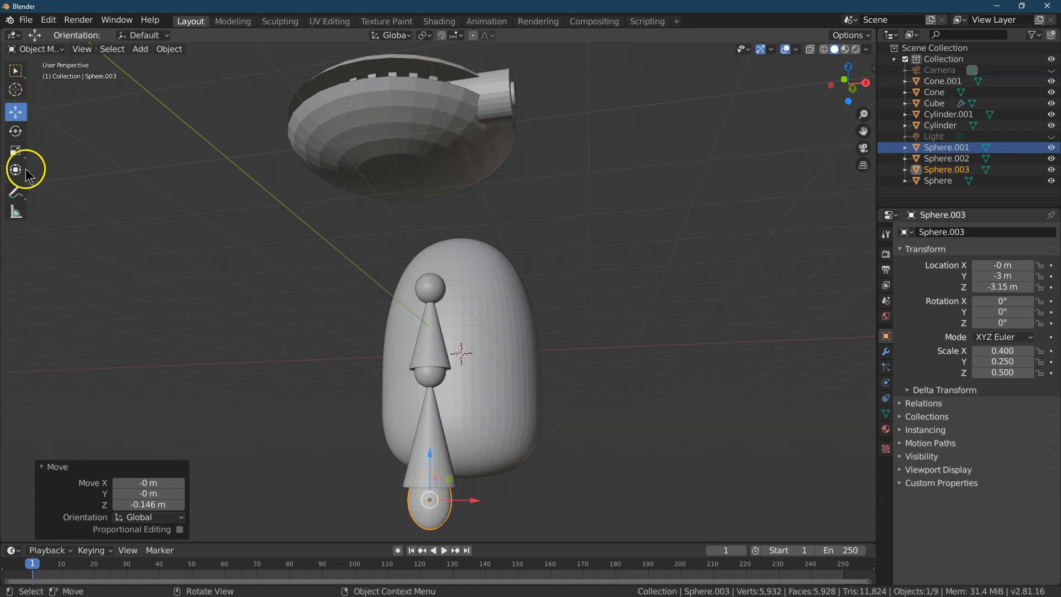
- Rotate the lower cone and the flattened bottom sphere together by -26° about the Y axis in front view
left_click(15, 71)
left_click_drag(848, 88, 851, 87)
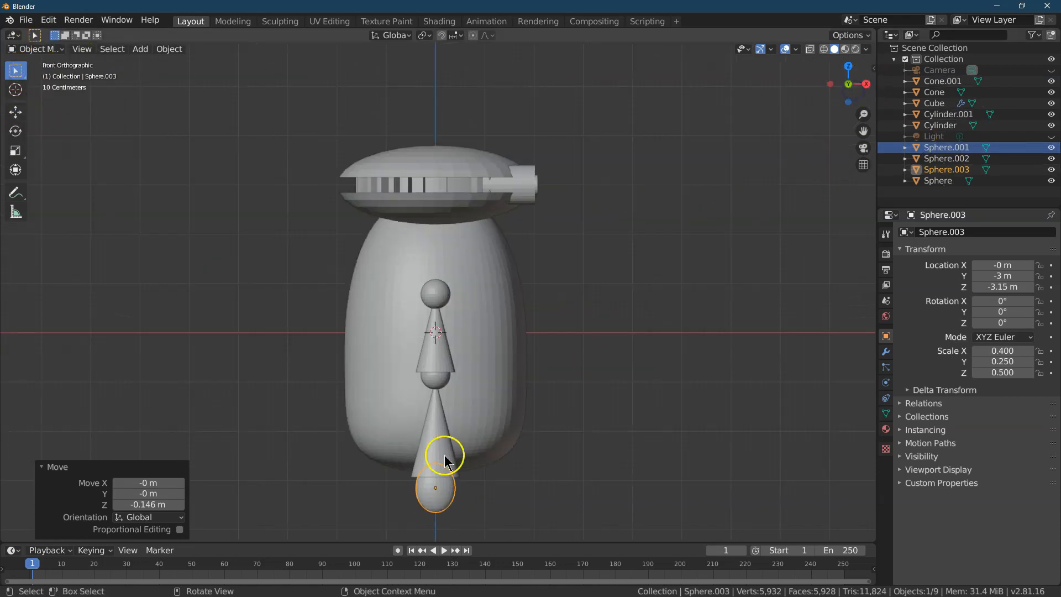
left_click(446, 437)
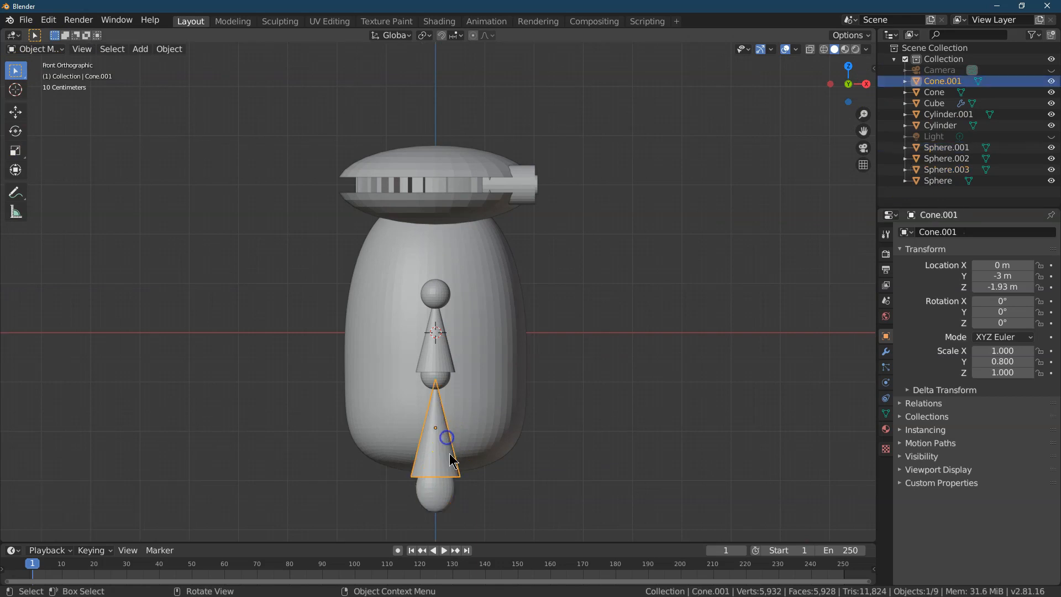
left_click(446, 496, "shift")
left_click(15, 131)
left_click_drag(419, 421, 400, 431)
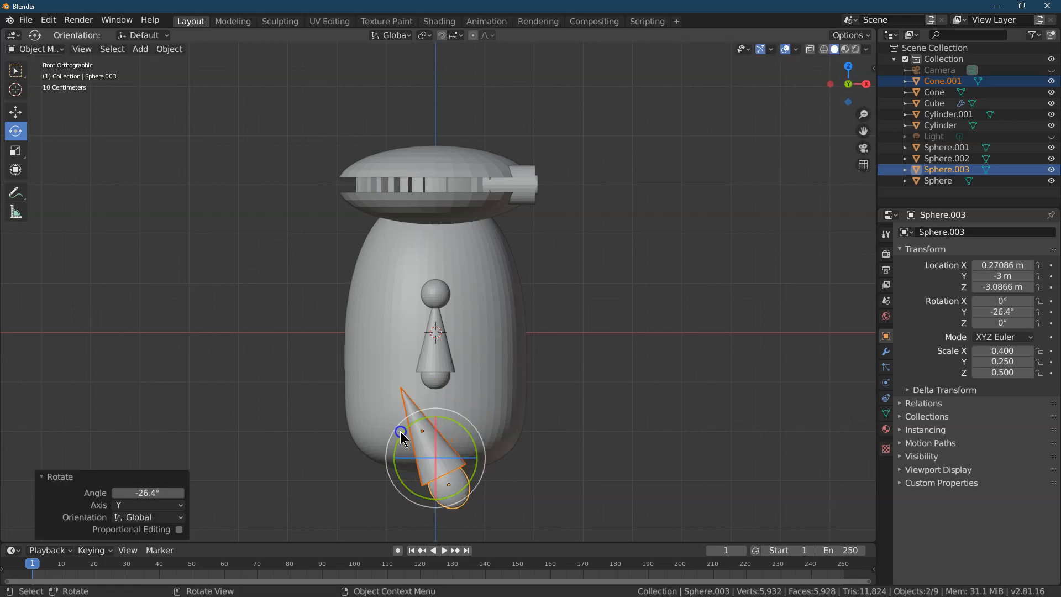
type("-36")
key("Return")
left_click(168, 491)
type("-26")
key("Return")
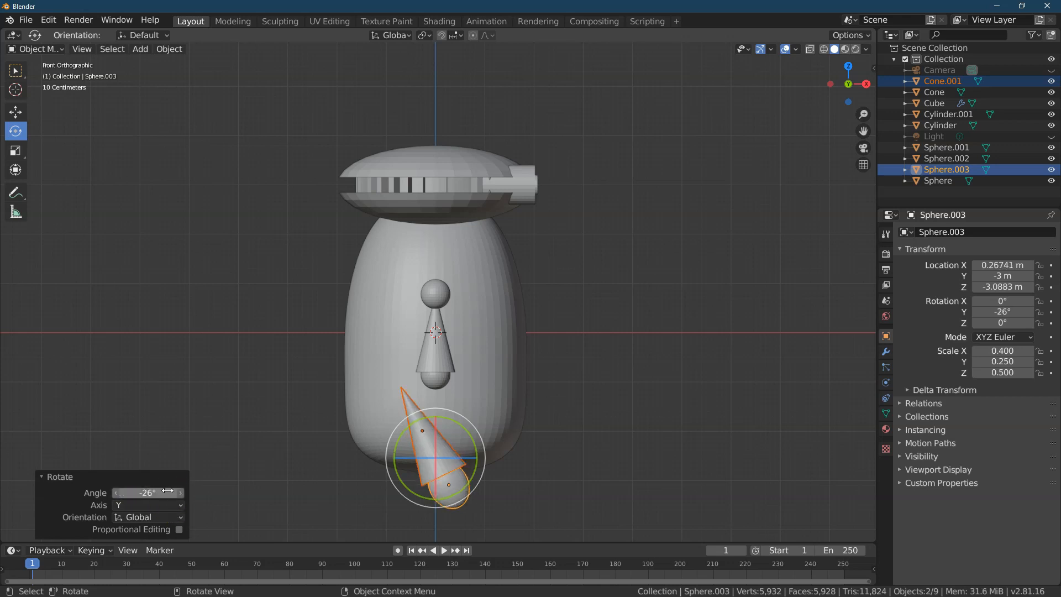
- Move the rotated lower cone and bottom sphere together 0.8 m along X
left_click(16, 115)
left_click_drag(487, 443, 515, 467)
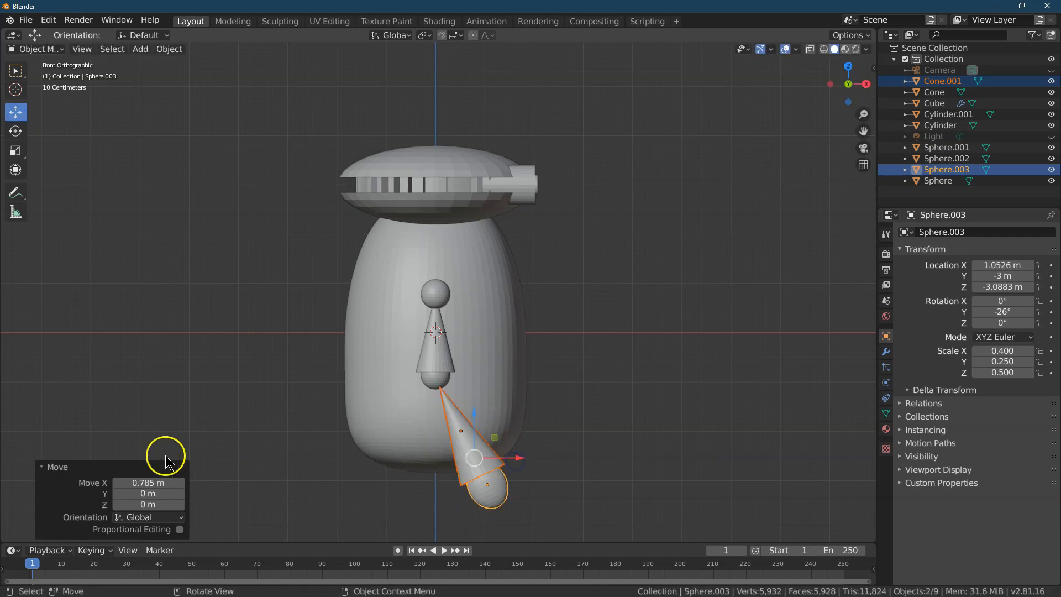
left_click(148, 484)
type(".89")
key("BackSpace")
key("Return")
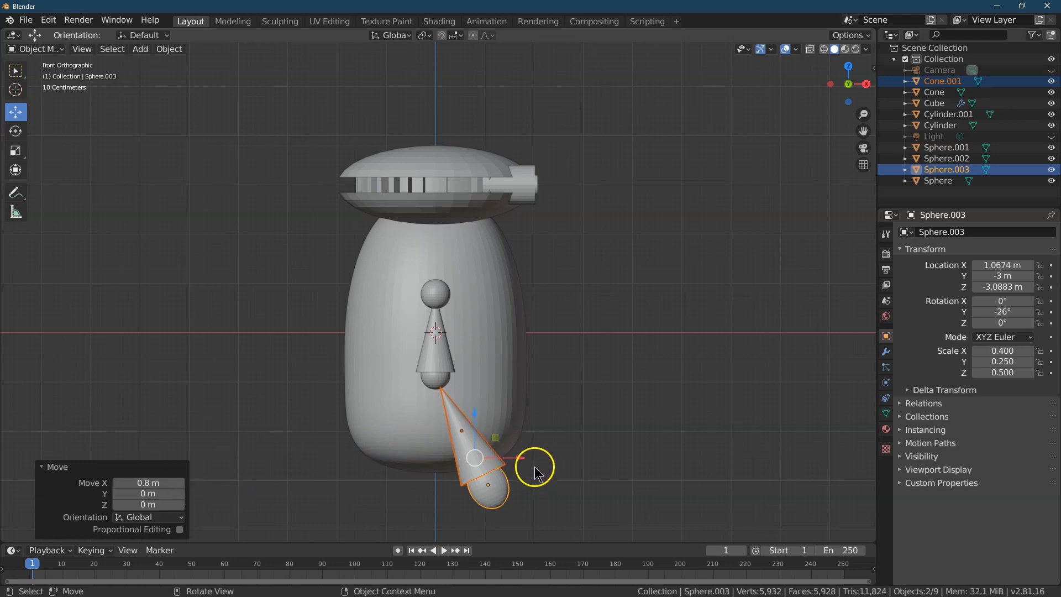
- Raise the lower cone and bottom sphere together 0.23 m along Z toward the middle joint sphere
left_click_drag(469, 416, 470, 408)
left_click(166, 501)
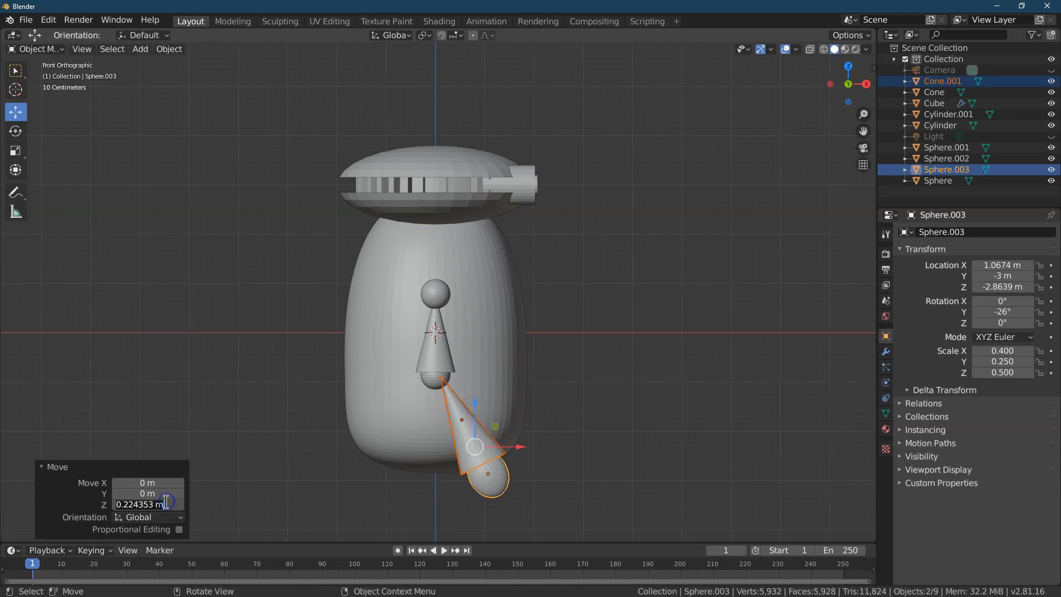
key("Return")
left_click_drag(866, 85, 766, 251)
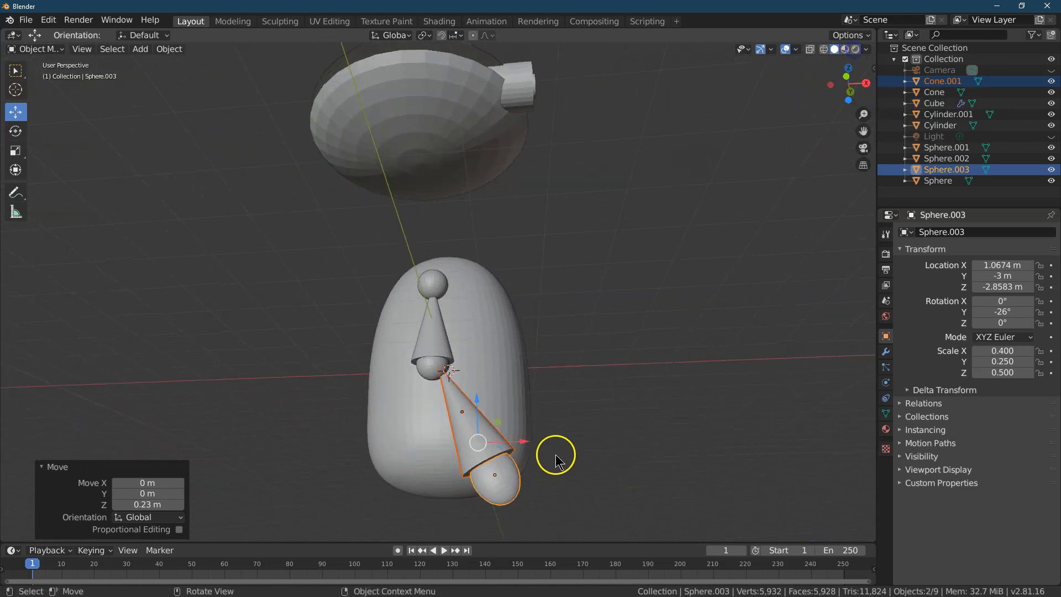
- Move the lower arm cone and hand sphere -0.15 m along X and raise them 0.06 m
key("g")
key("x")
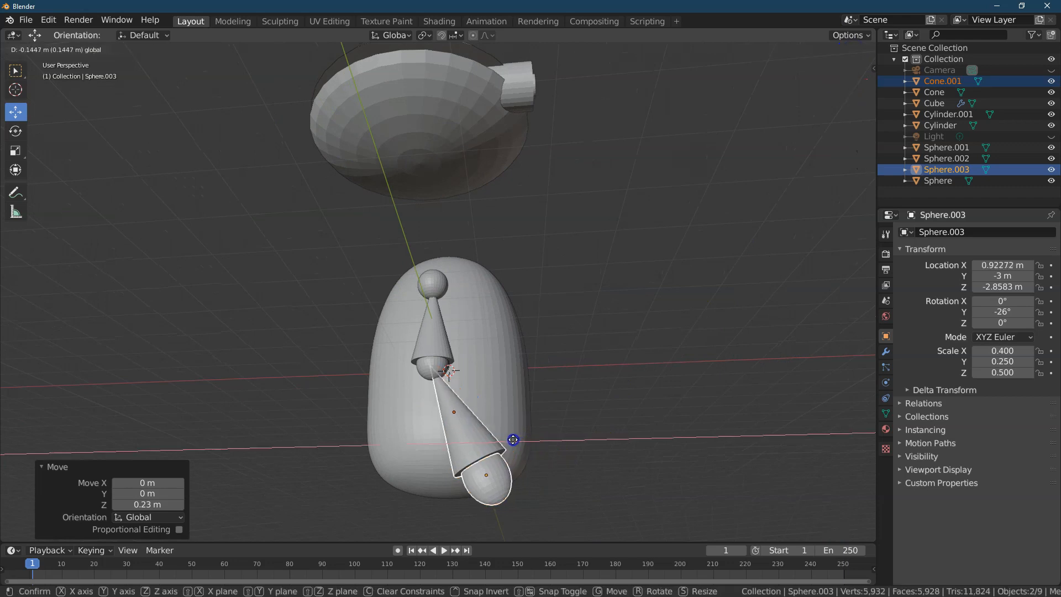
left_click(513, 440)
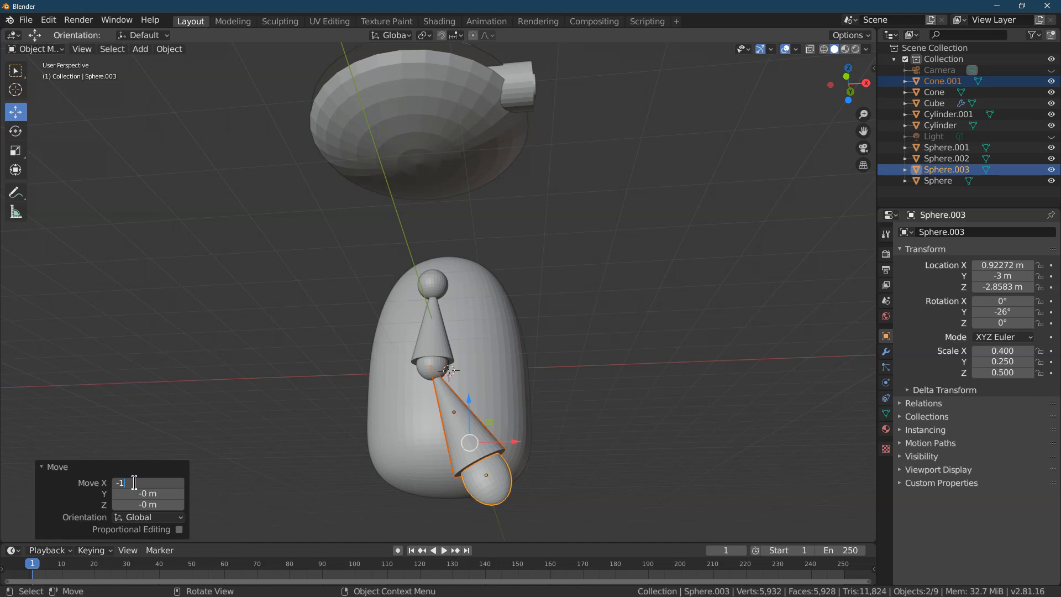
left_click_drag(472, 406, 471, 400)
left_click(571, 353)
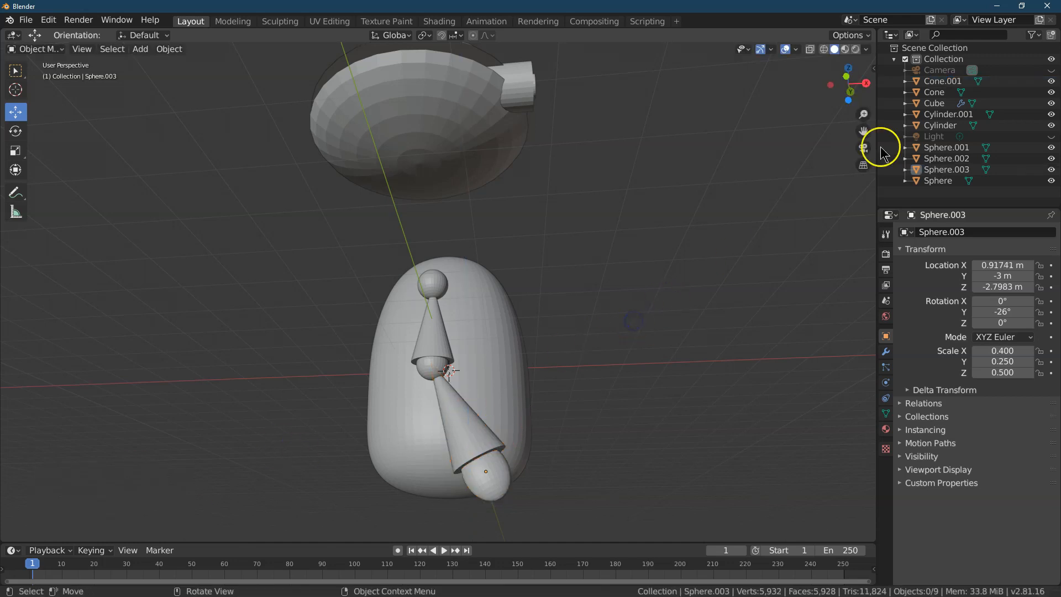
- Select all five arm parts together, from the shoulder sphere down to the hand sphere
left_click_drag(877, 88, 760, 147)
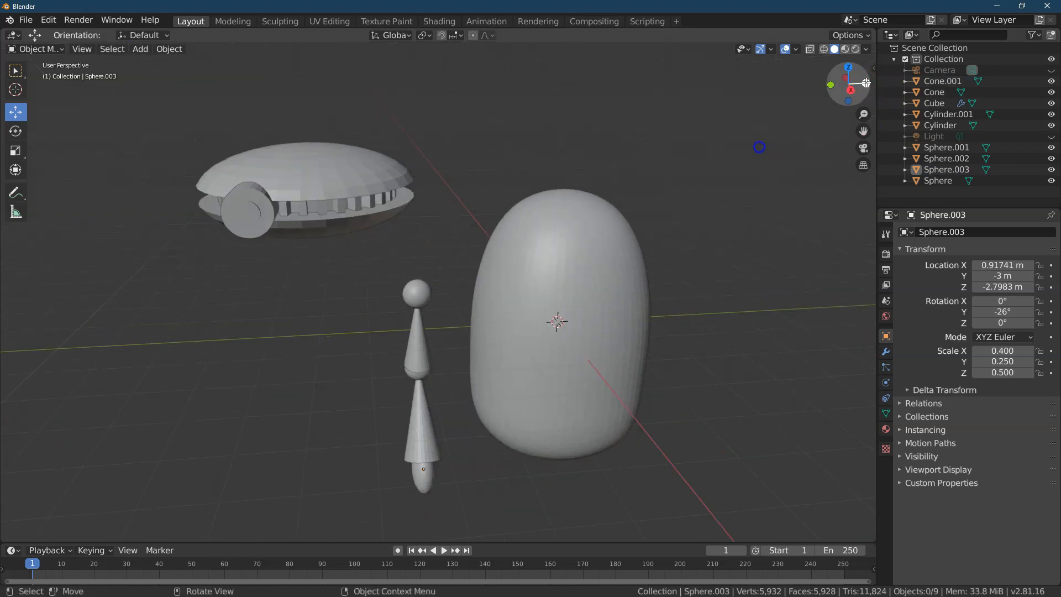
left_click(16, 70)
left_click_drag(360, 278, 451, 519)
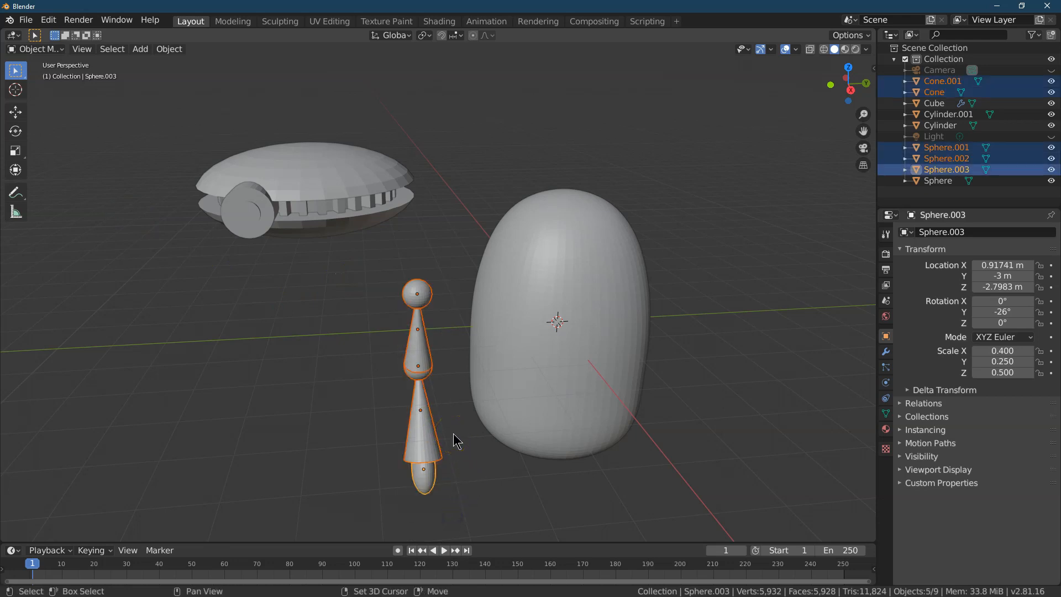
- Duplicate the arm parts to the opposite side of the body and undo the duplication
left_click(166, 49)
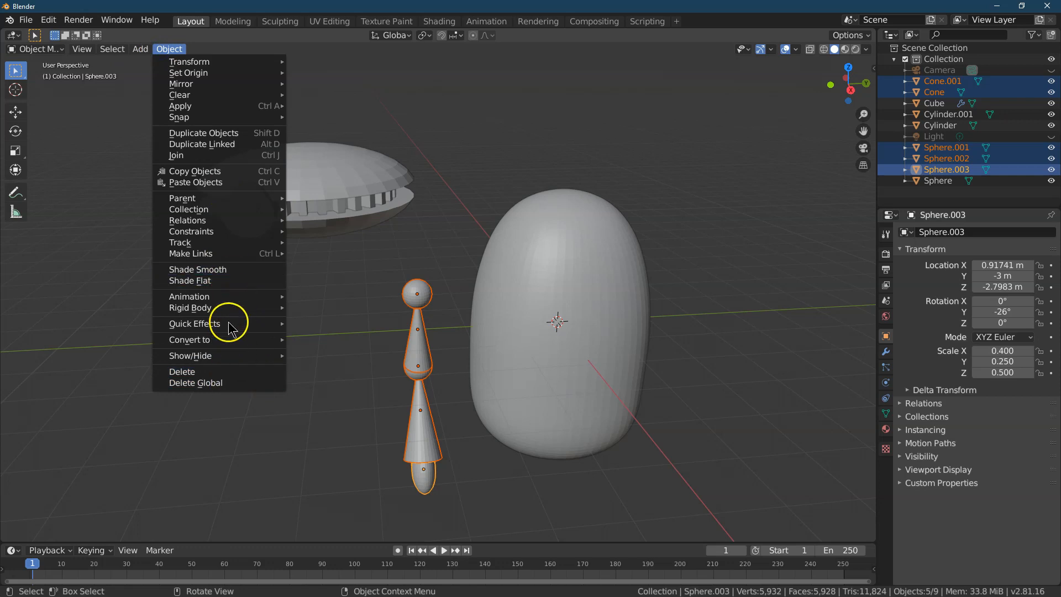
left_click(216, 134)
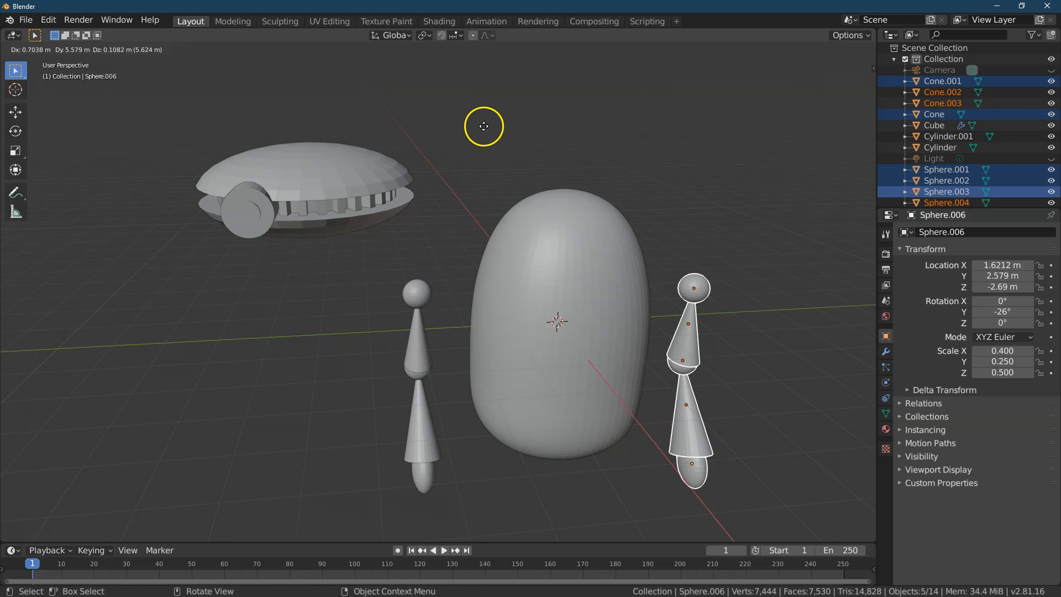
left_click(486, 114)
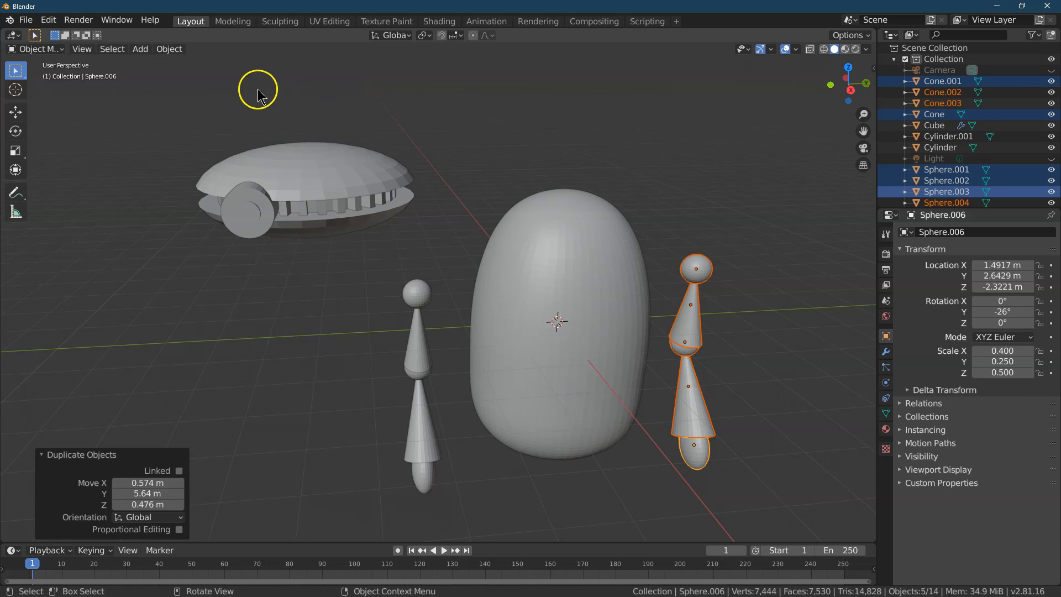
key("ctrl+z")
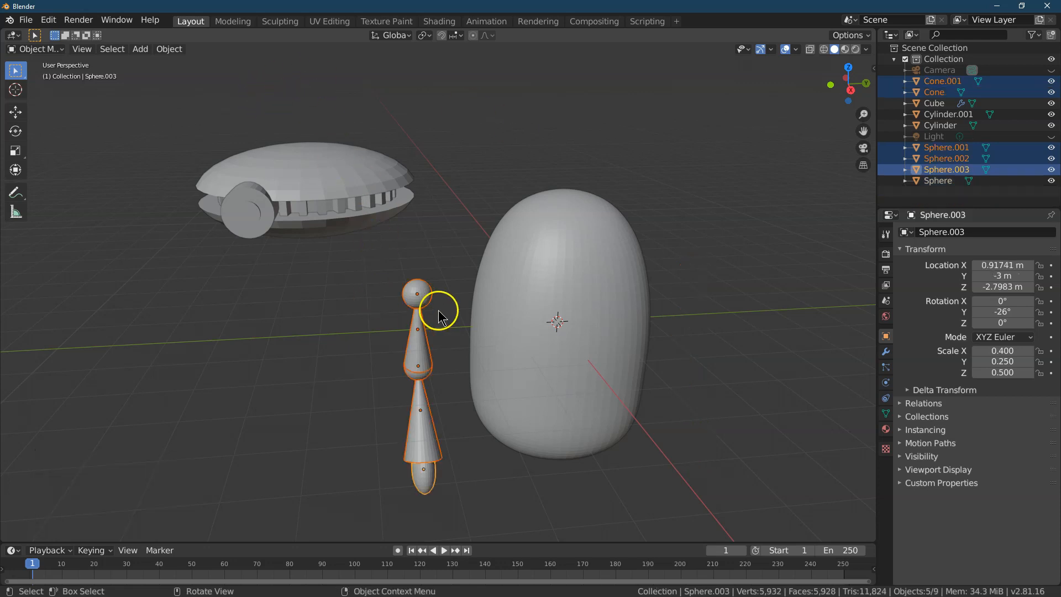
- Move the whole arm closer to the body, to about Y -2.25 m, and raise it about 0.86 m
left_click(15, 112)
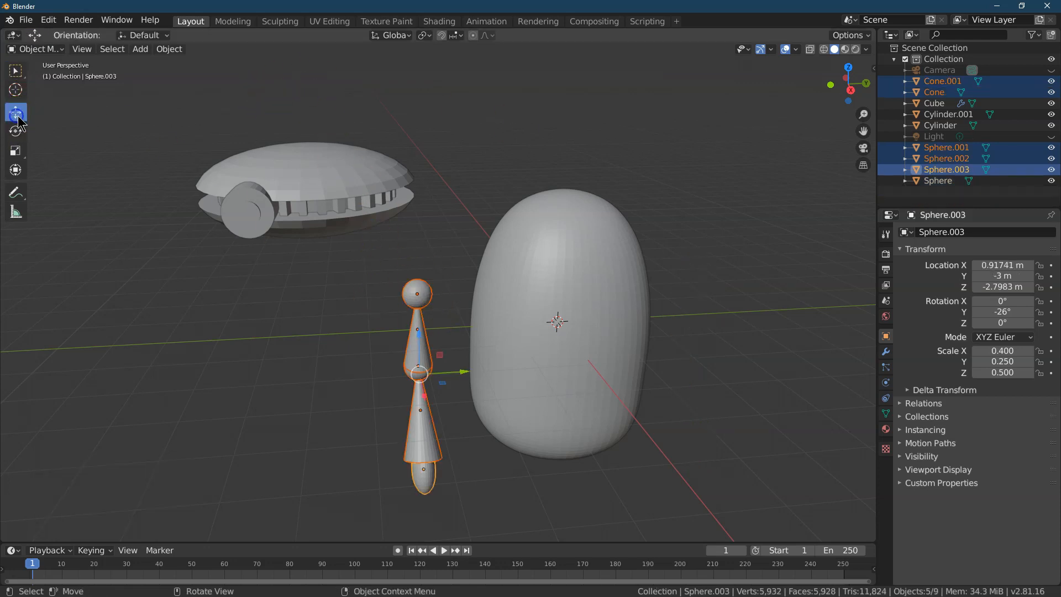
left_click(848, 66)
left_click_drag(493, 281, 454, 220)
left_click_drag(848, 83, 741, 452)
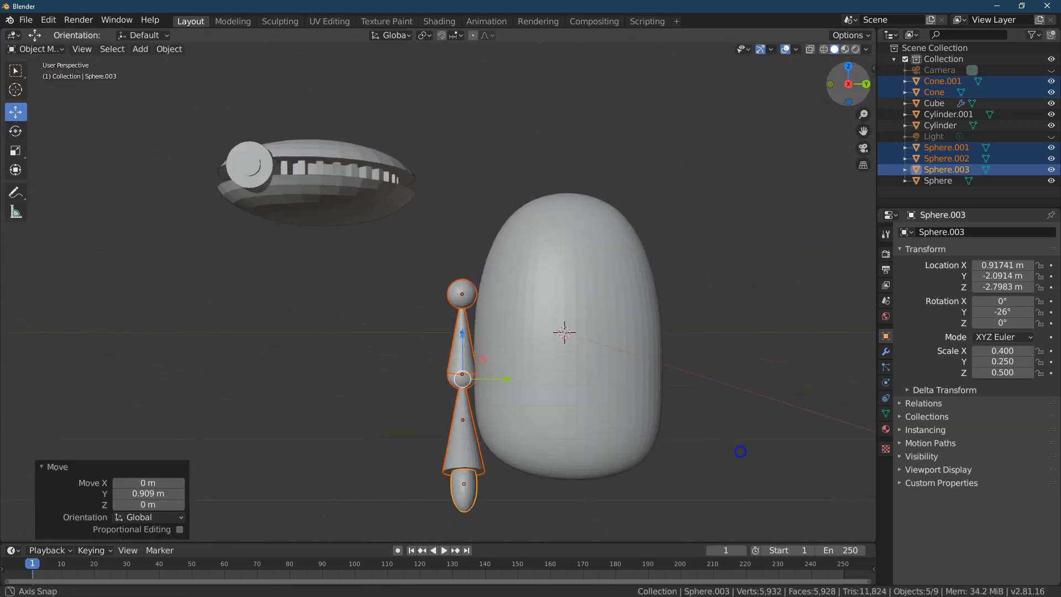
left_click_drag(475, 334, 497, 334)
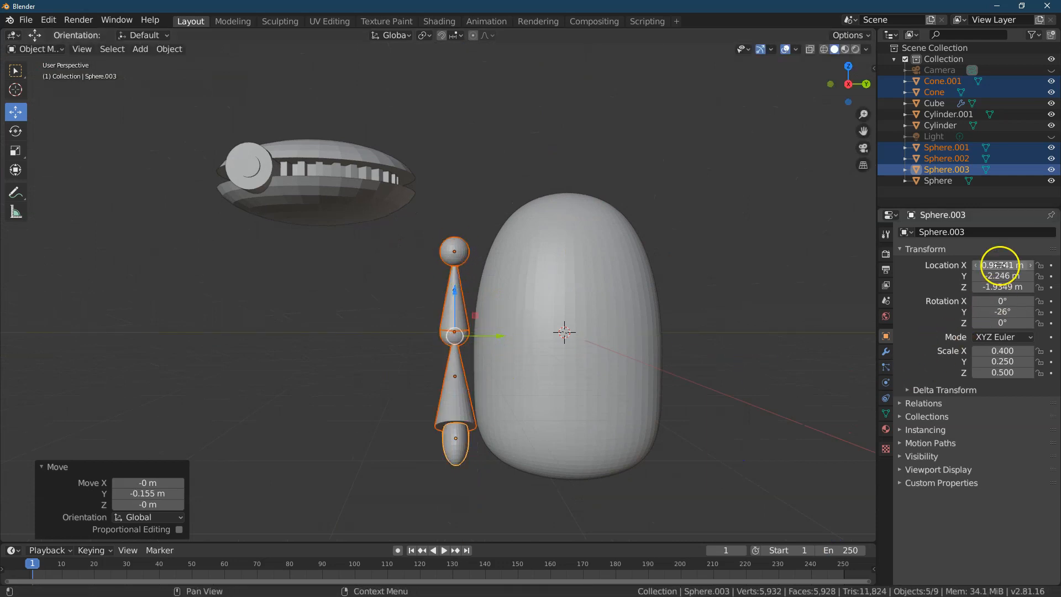
- Hide the head objects Cylinder, Cylinder.001 and Sphere, leaving the body and arm visible in the front view
left_click(833, 86)
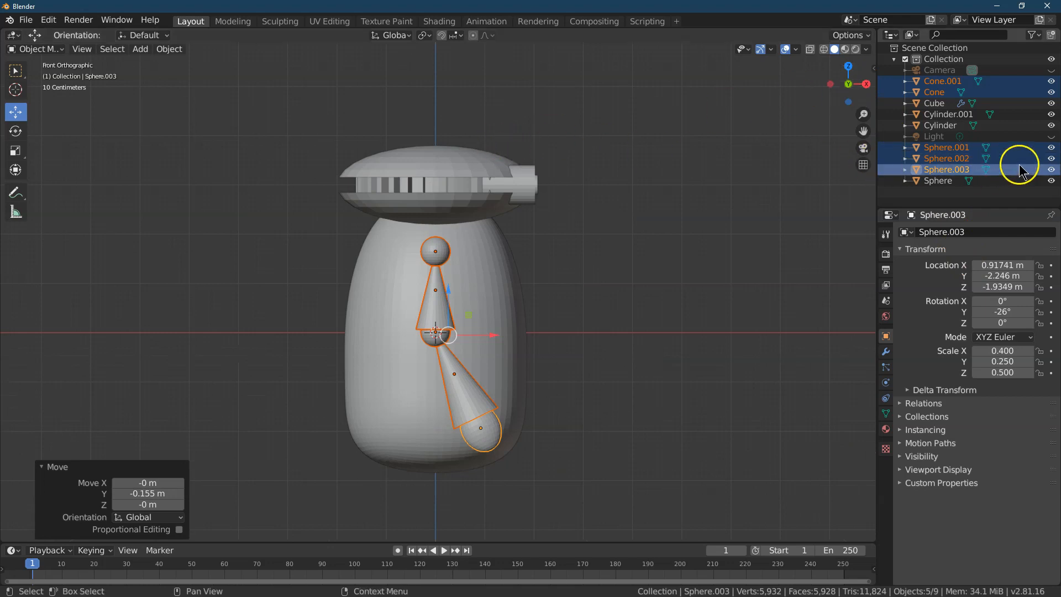
left_click(1052, 103)
left_click(1052, 103)
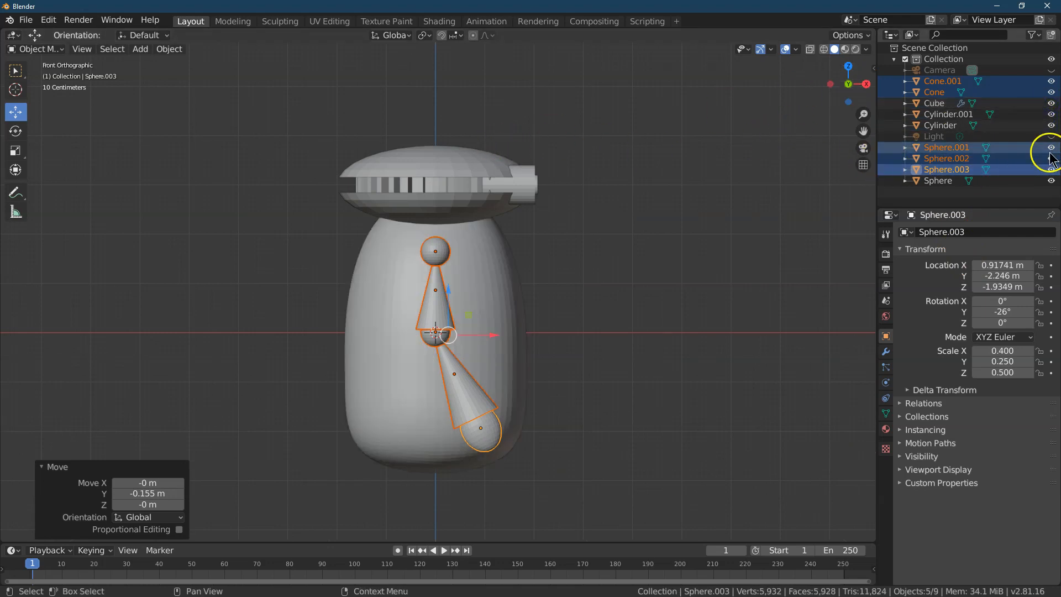
left_click(1051, 125)
left_click(1052, 115)
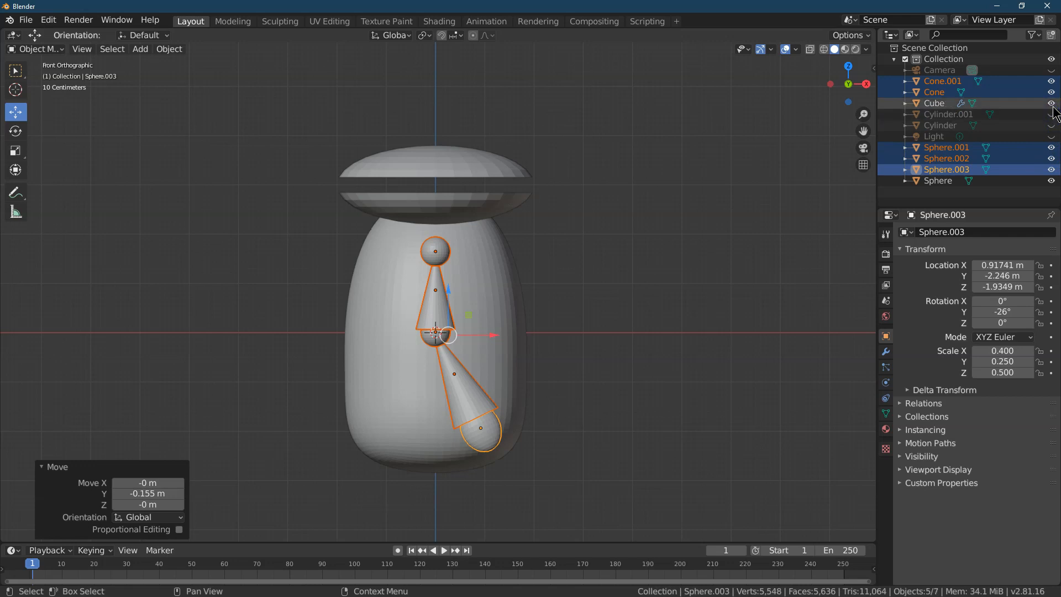
left_click(1051, 181)
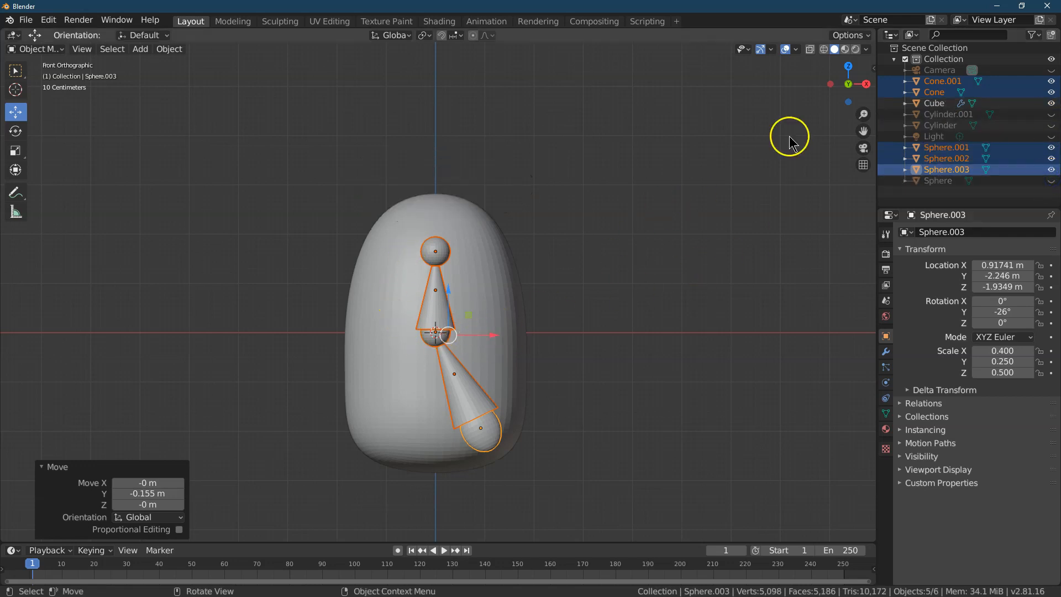
- Set the hand sphere's location to X 1 m, Y -2.3 m and Z -2 m, and clear the selection
left_click_drag(867, 87, 846, 105)
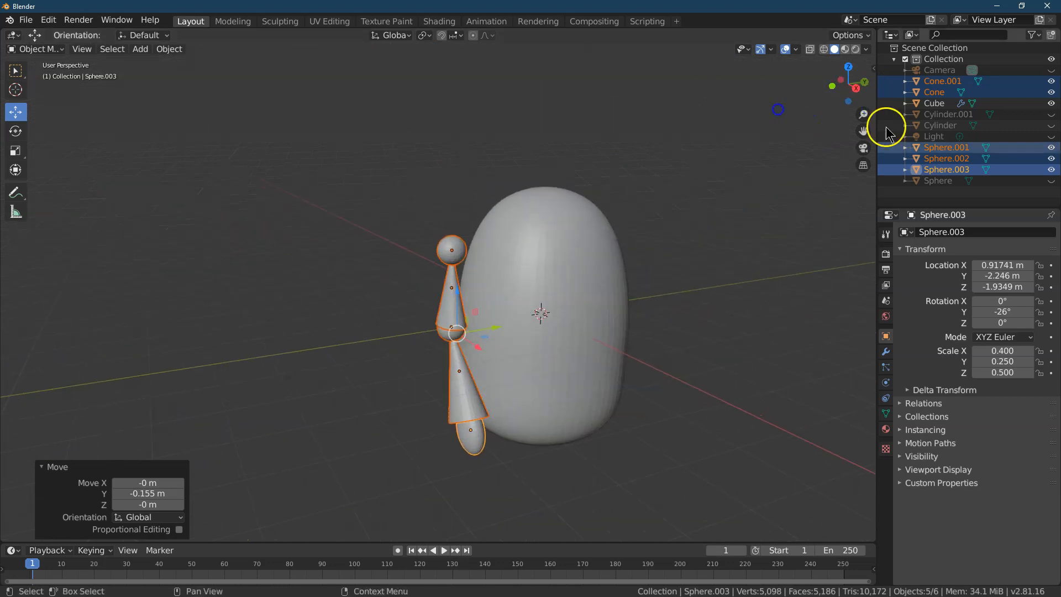
left_click(1002, 266)
type("1")
key("Tab")
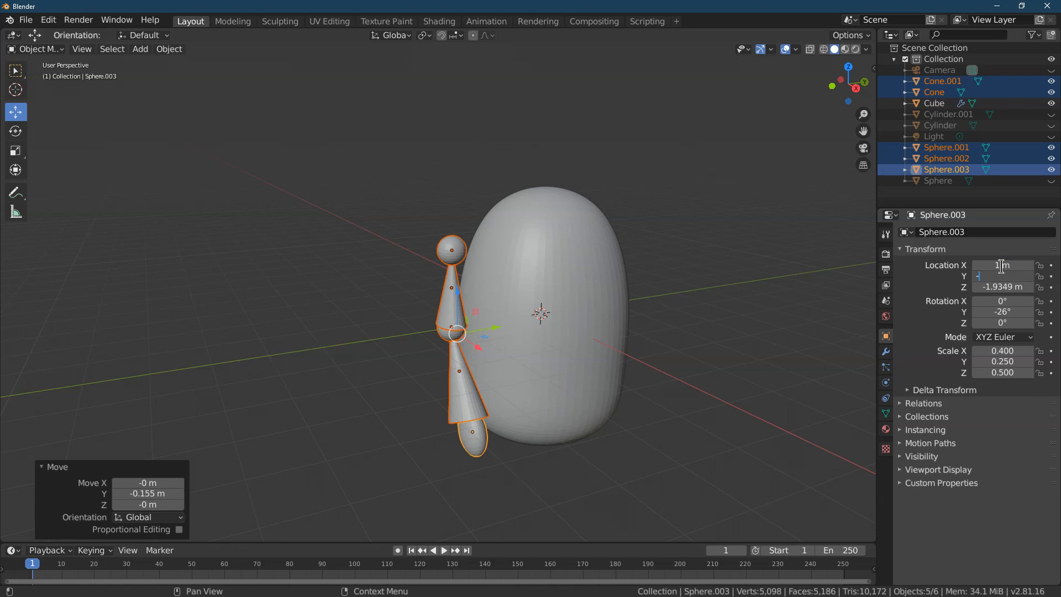
key("Tab")
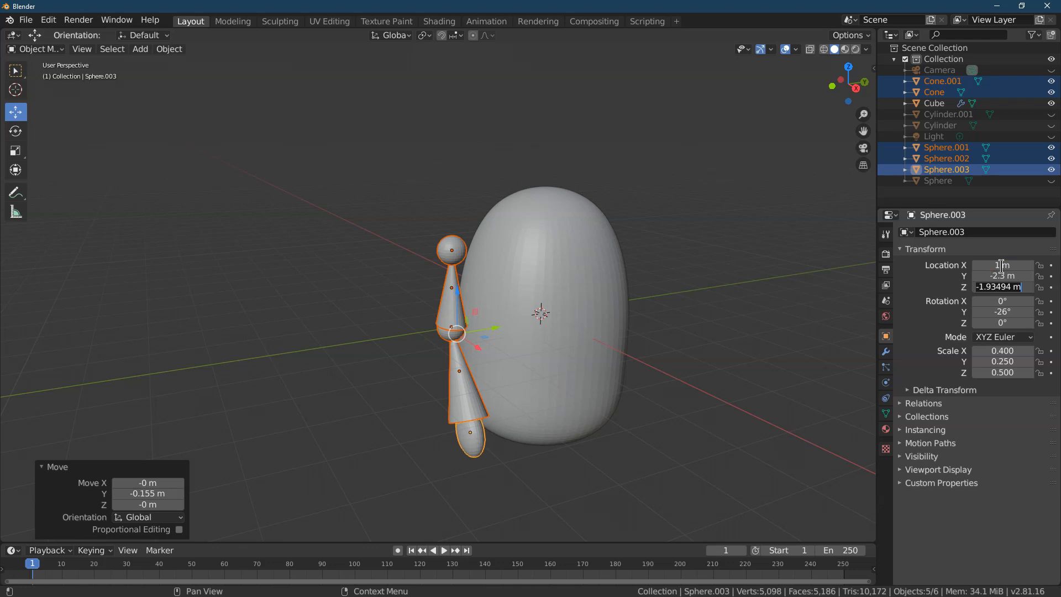
type("-2")
key("Return")
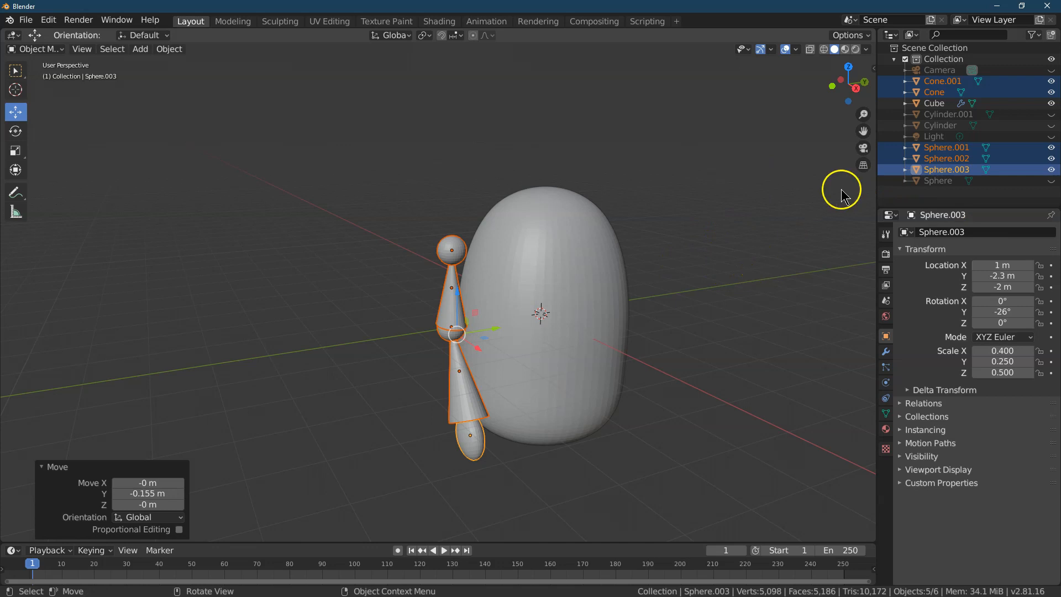
left_click_drag(853, 88, 819, 84)
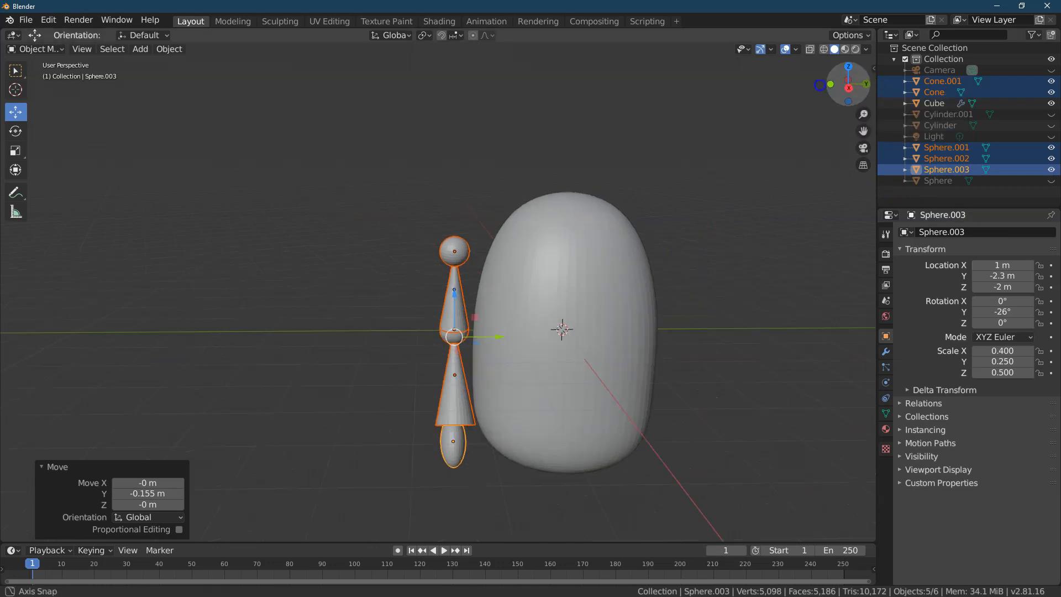
left_click(805, 328)
- Rotate the upper arm cone and shoulder sphere to -32° about X and move them about 0.55 m along Y toward the body
left_click(454, 252)
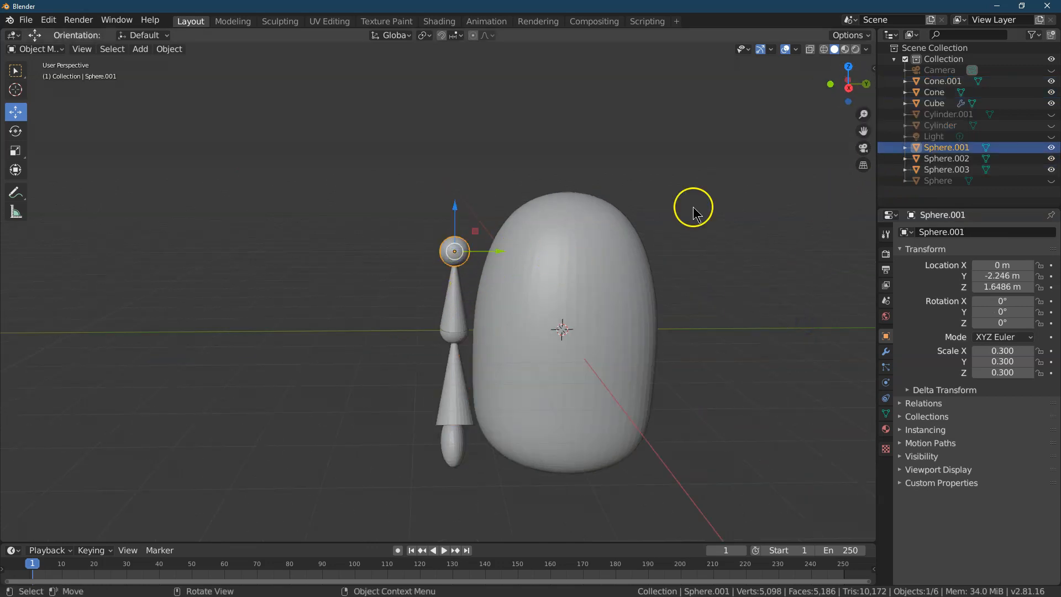
left_click(847, 67)
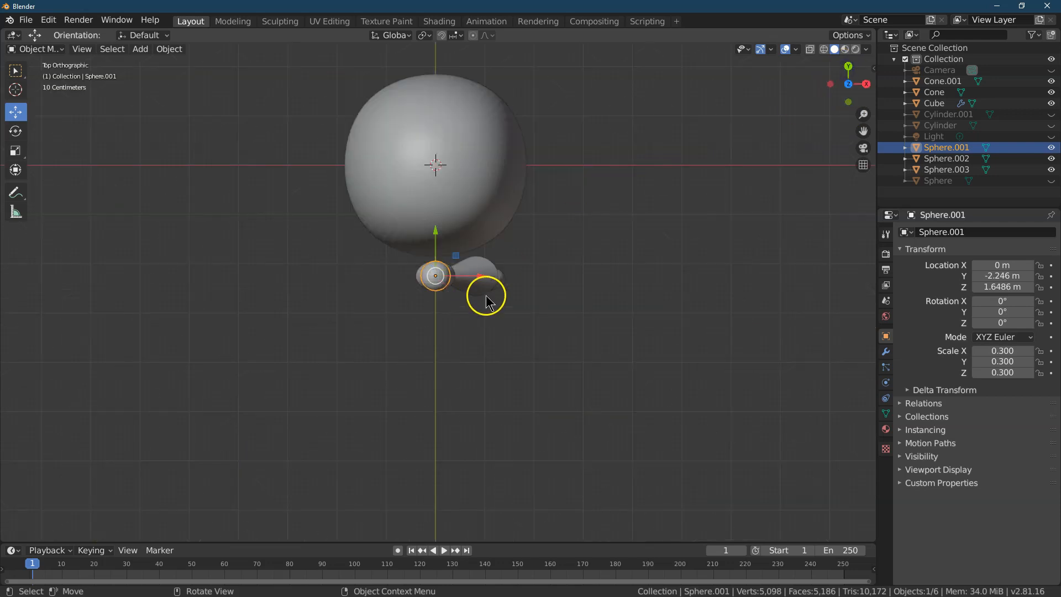
left_click_drag(878, 89, 764, 481)
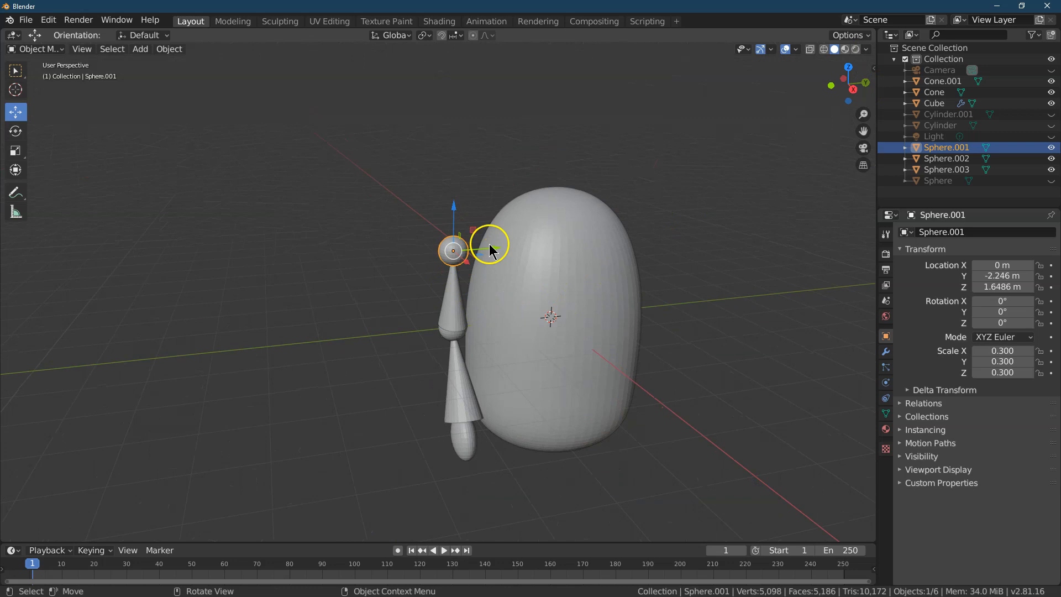
left_click(453, 286)
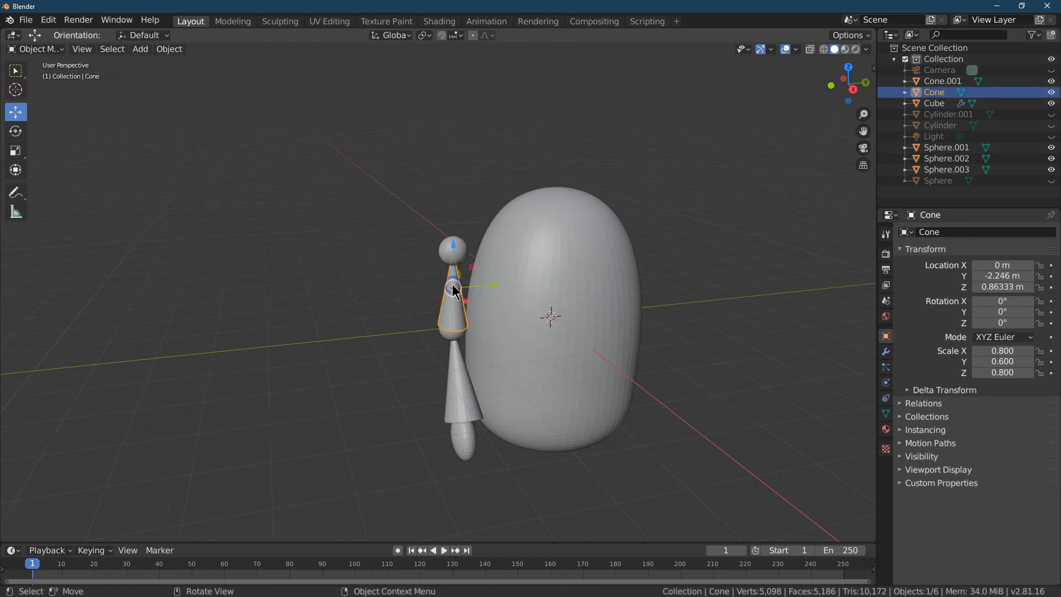
left_click(464, 251, "shift")
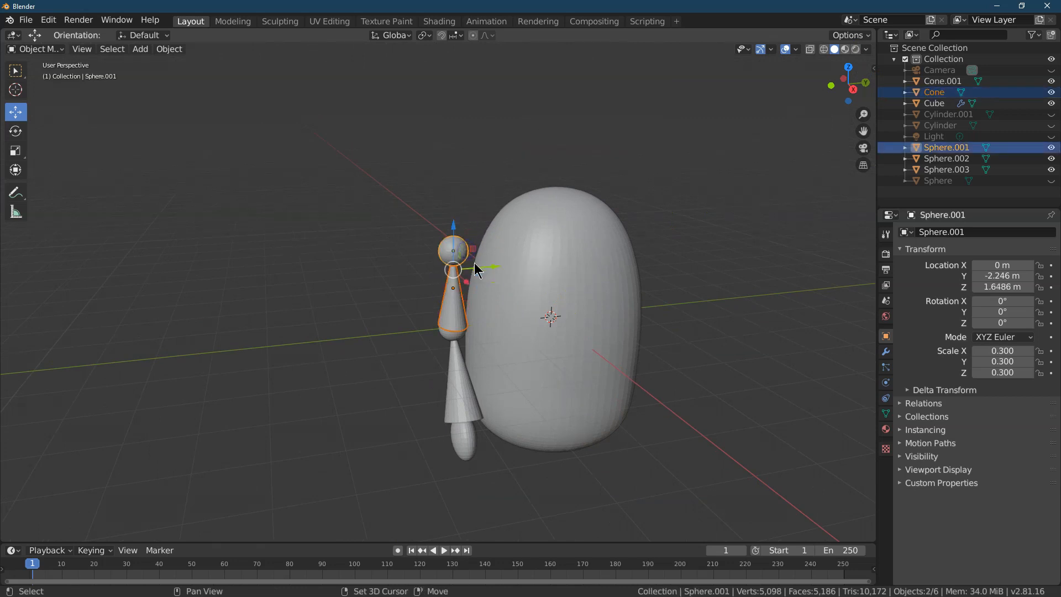
left_click(14, 133)
left_click_drag(429, 244, 443, 239)
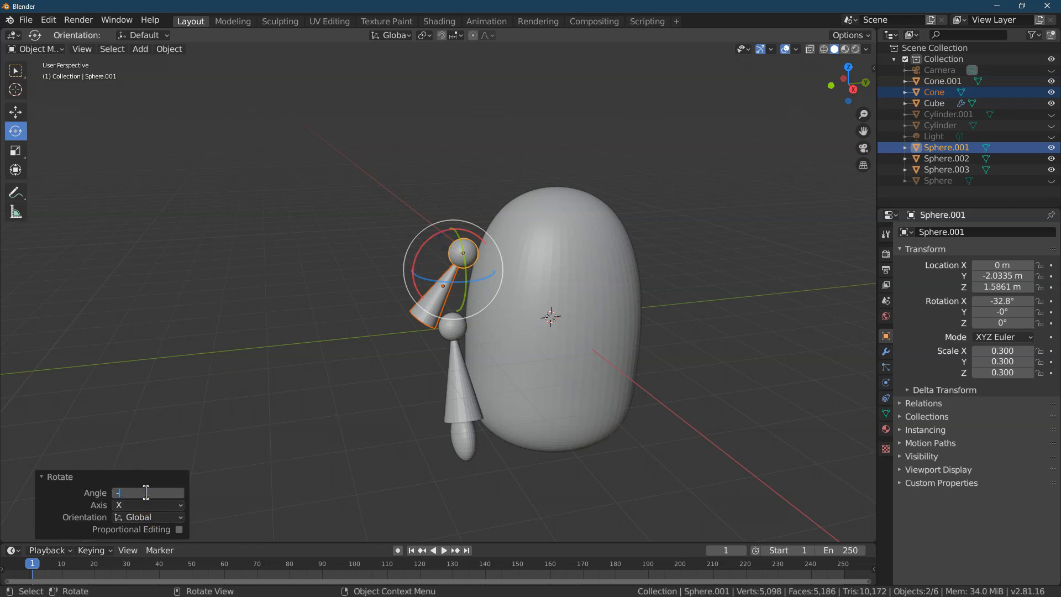
key("Return")
left_click(15, 112)
left_click_drag(472, 259, 501, 268)
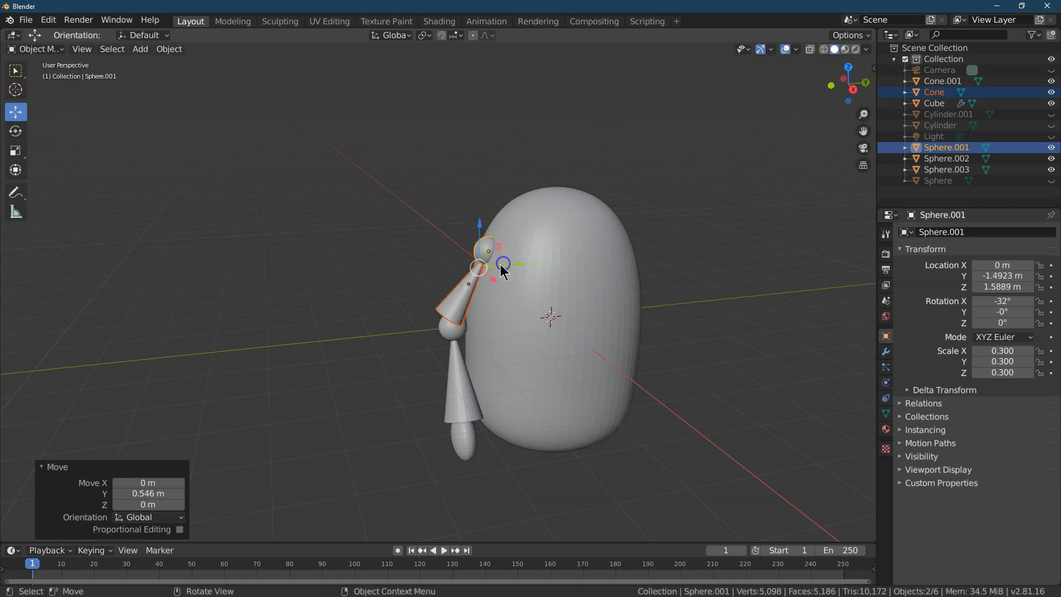
- Rotate the upper arm cone and shoulder sphere by 8° about X and raise them about 0.28 m
left_click(1008, 303)
left_click(16, 131)
left_click_drag(449, 231, 453, 238)
left_click(150, 492)
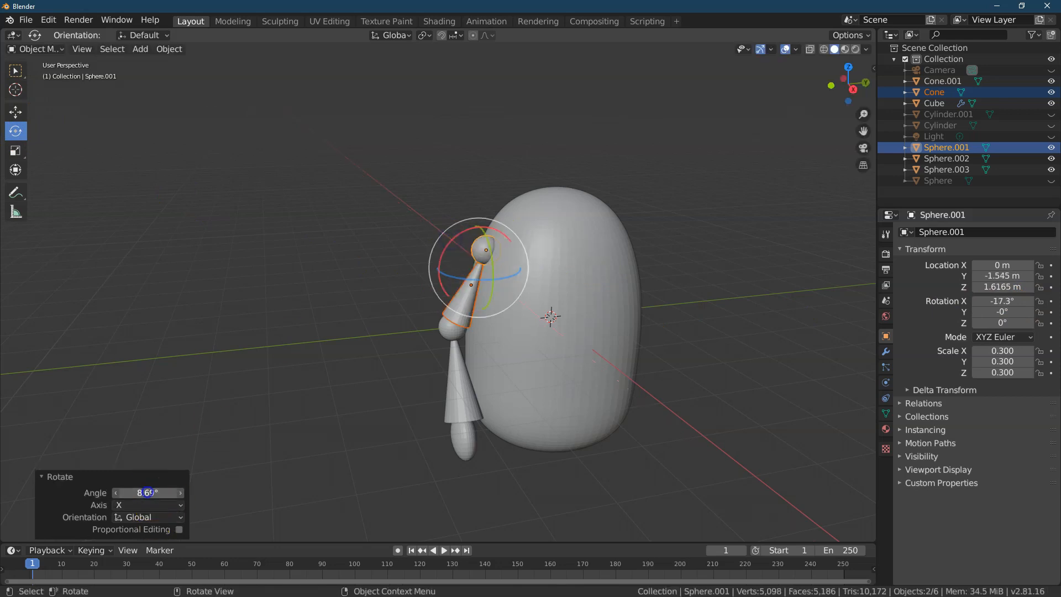
type("8")
key("Return")
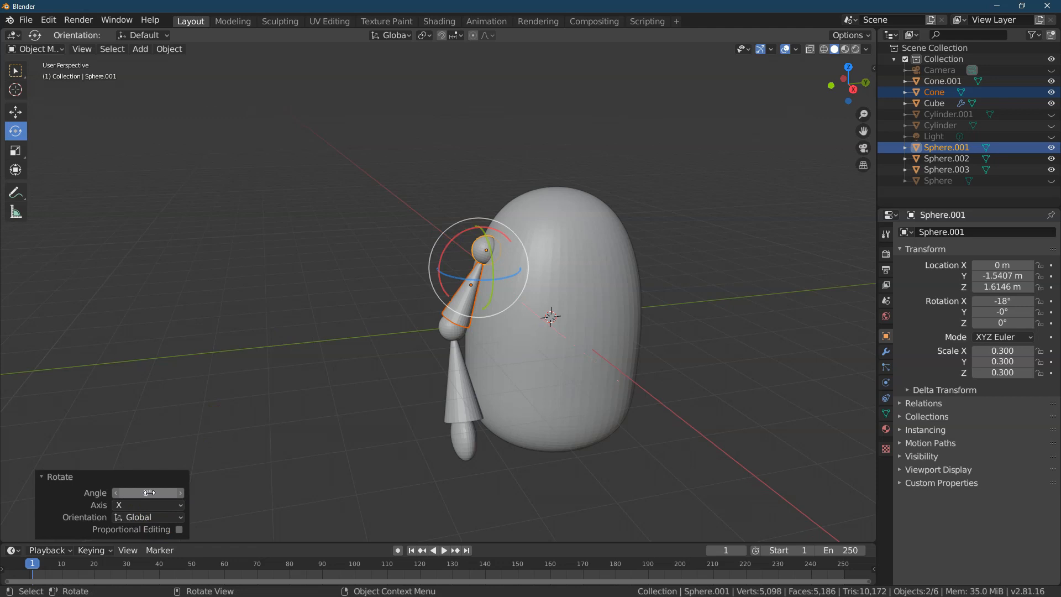
left_click(16, 110)
left_click_drag(482, 220, 480, 205)
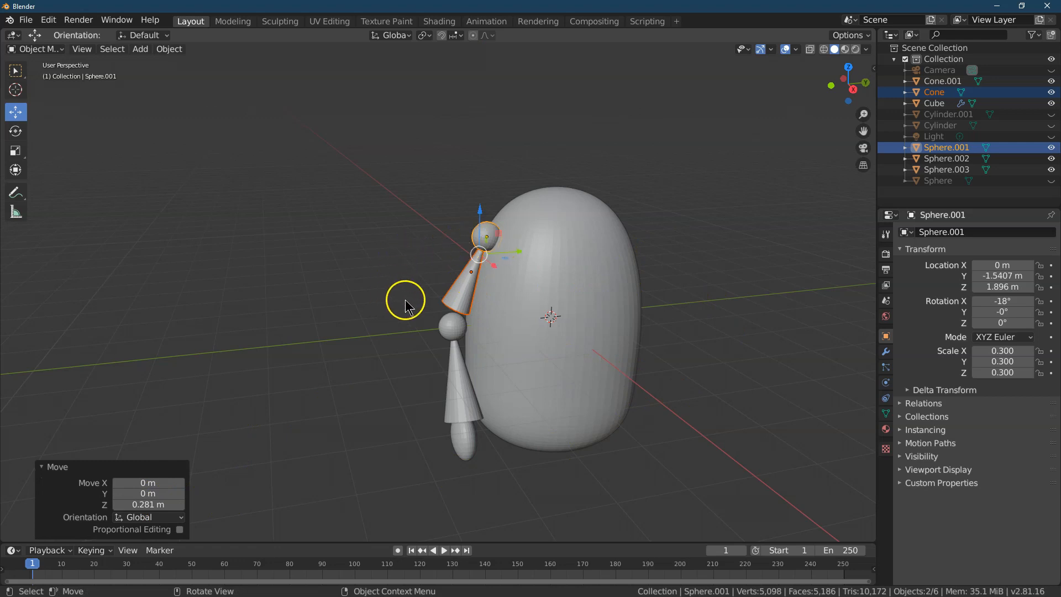
left_click(812, 358)
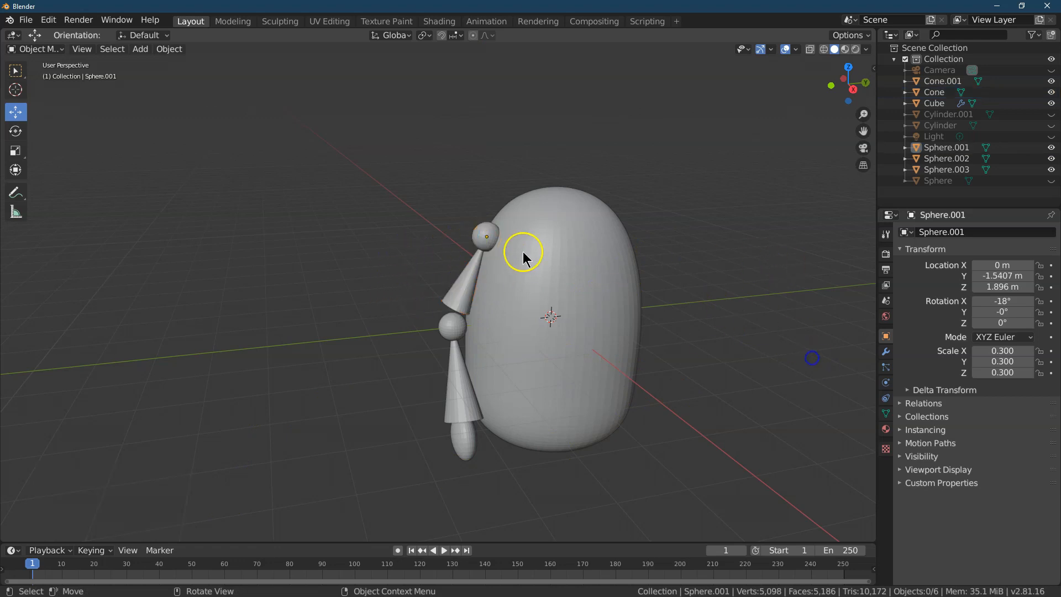
- Set the shoulder sphere's location to Y -1.5 m and Z 1.9 m
left_click(482, 243)
left_click(1004, 276)
type("-1.5")
key("Return")
left_click(1004, 287)
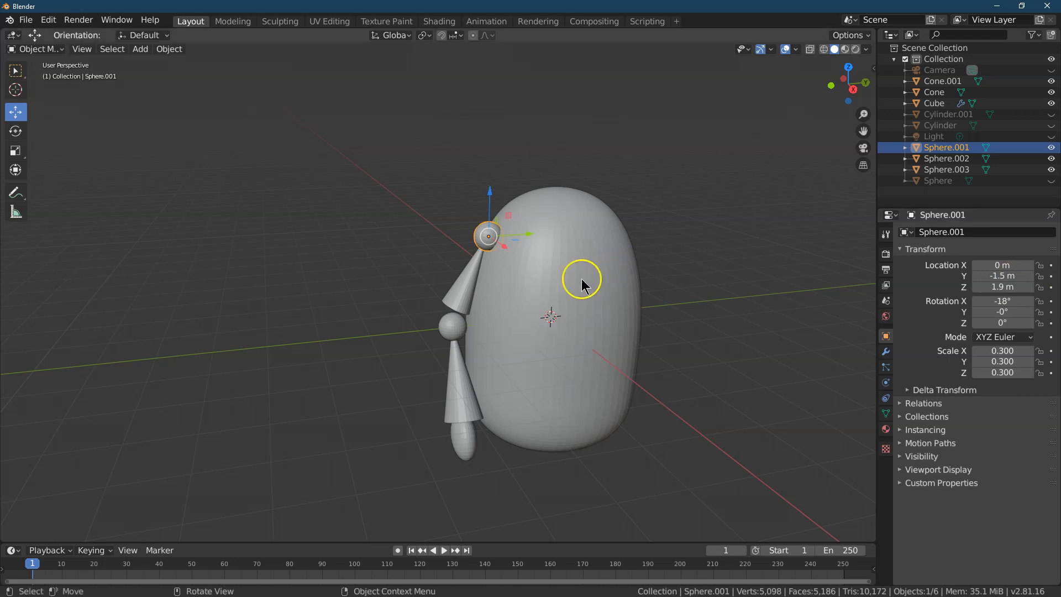
- Set the upper arm cone's location to Y -1.86 m and Z 1.16 m
left_click(469, 279)
left_click(1009, 277)
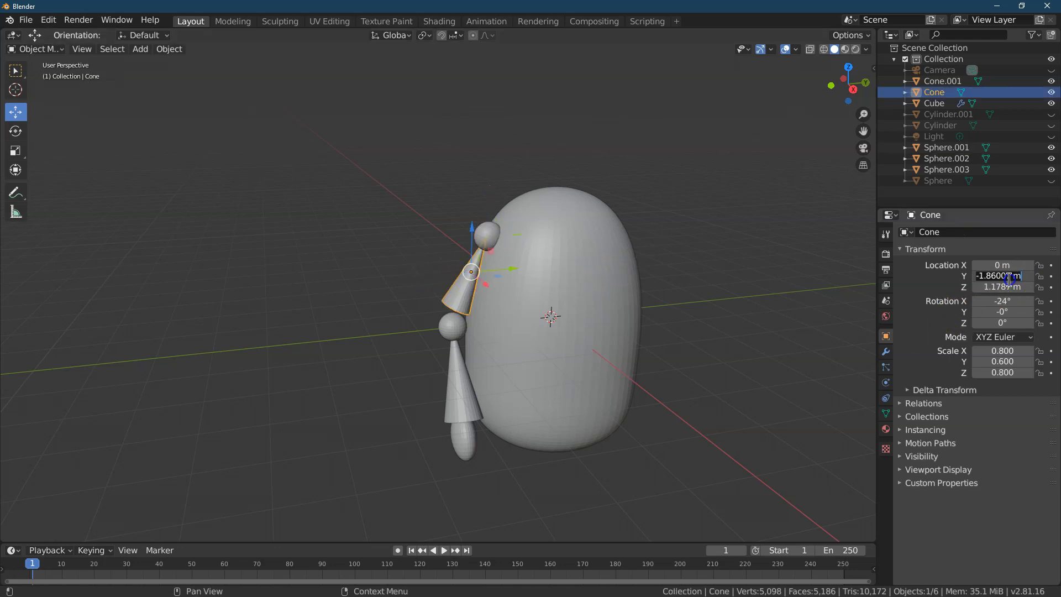
type("-1.86")
left_click(1005, 285)
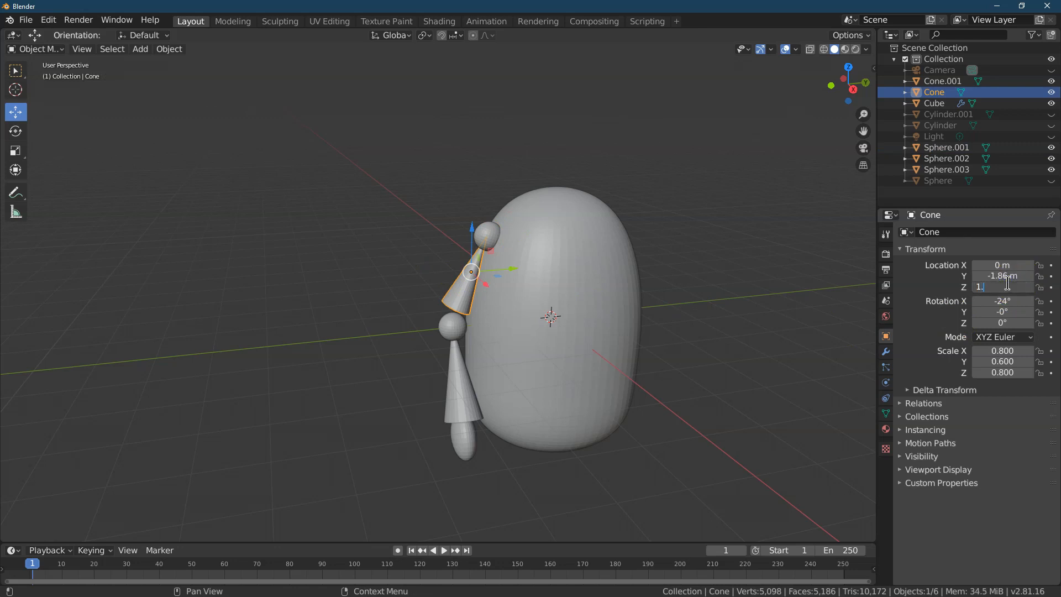
key("Return")
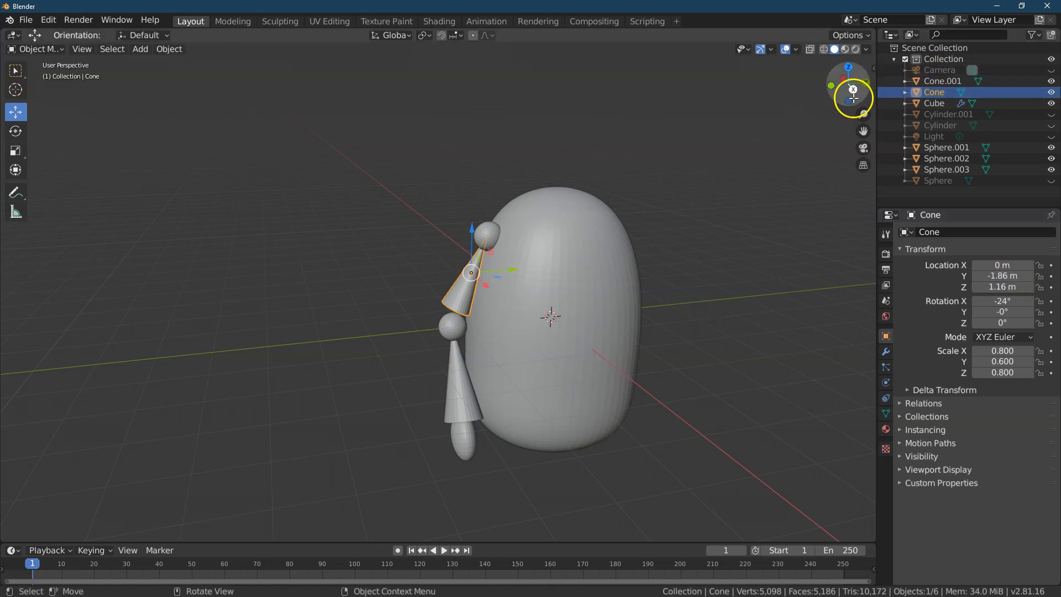
- Raise the elbow sphere, lower arm cone and hand sphere together by 0.35 m along Z
left_click_drag(854, 90, 845, 84)
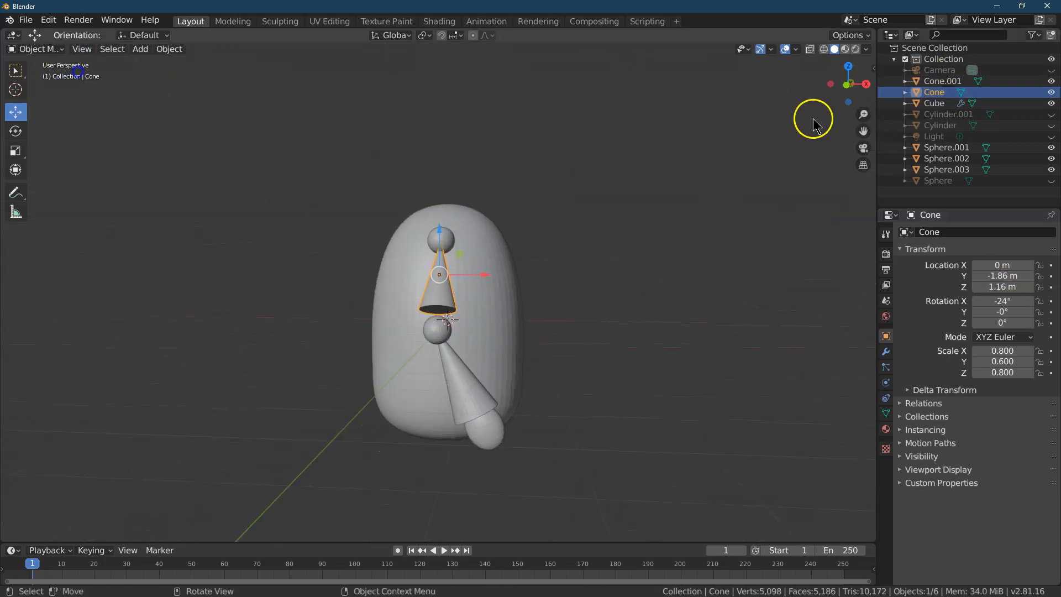
left_click(447, 331)
left_click(469, 371, "shift")
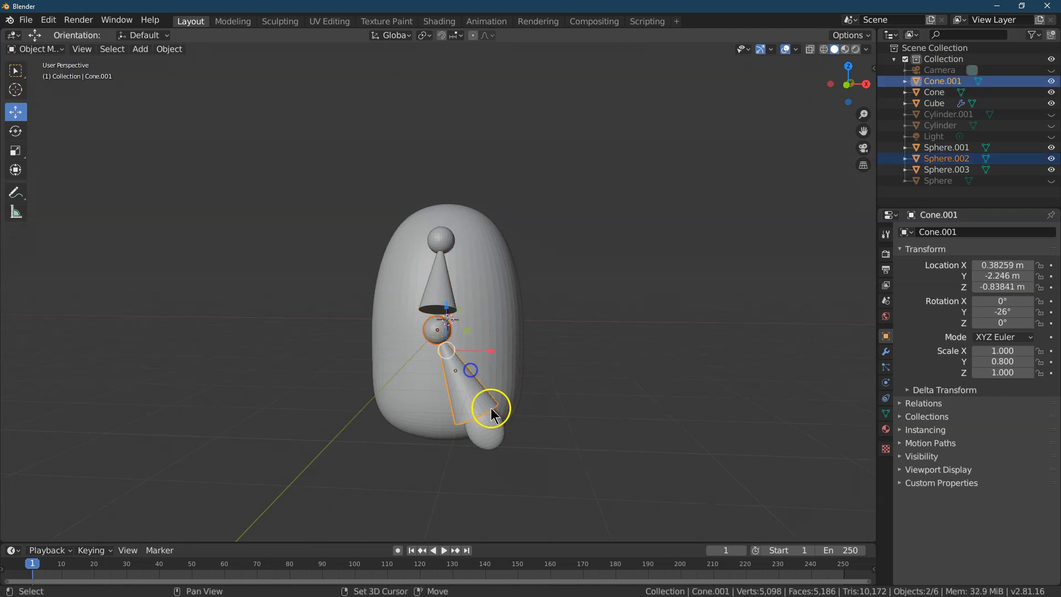
left_click(490, 420, "shift")
key("g")
key("z")
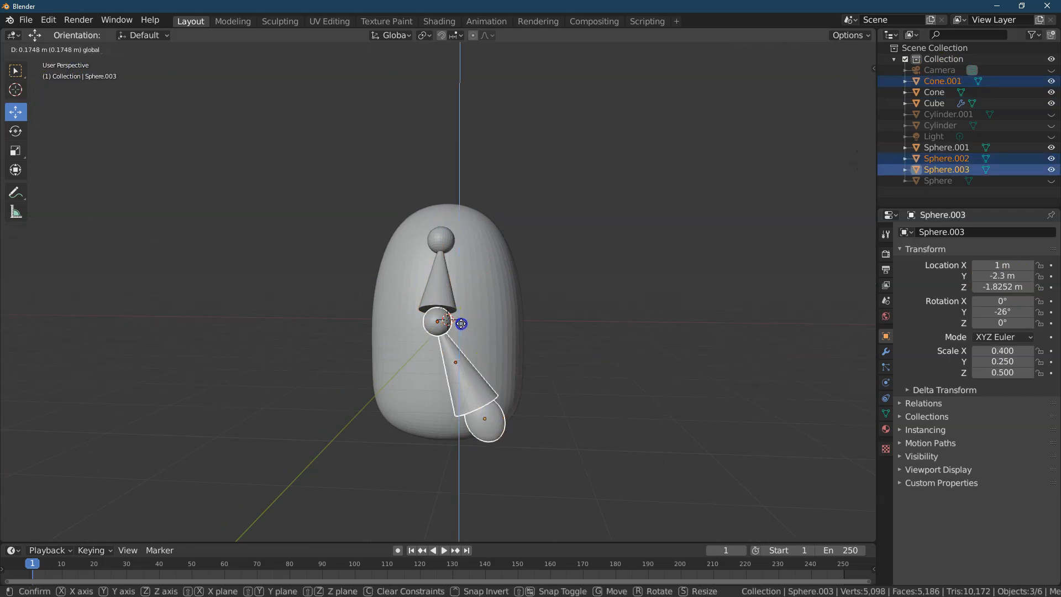
left_click(466, 314)
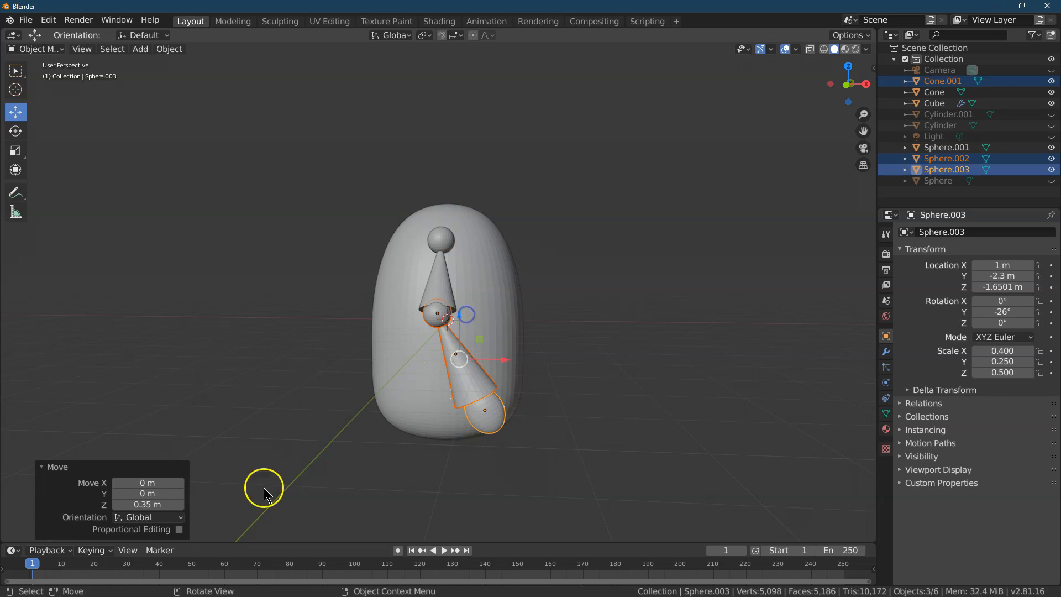
left_click(170, 505)
type(".")
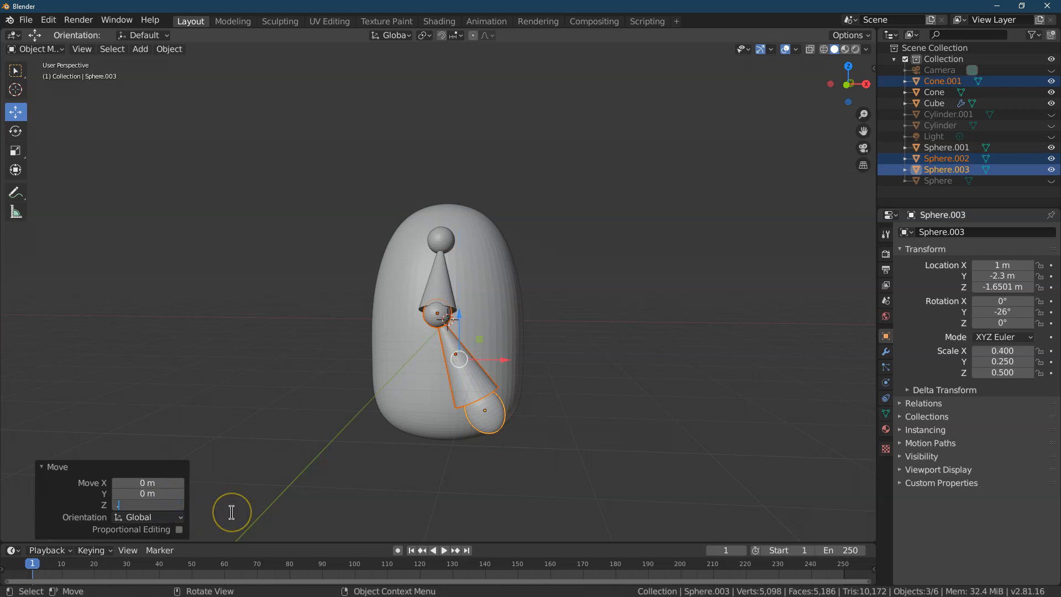
key("Return")
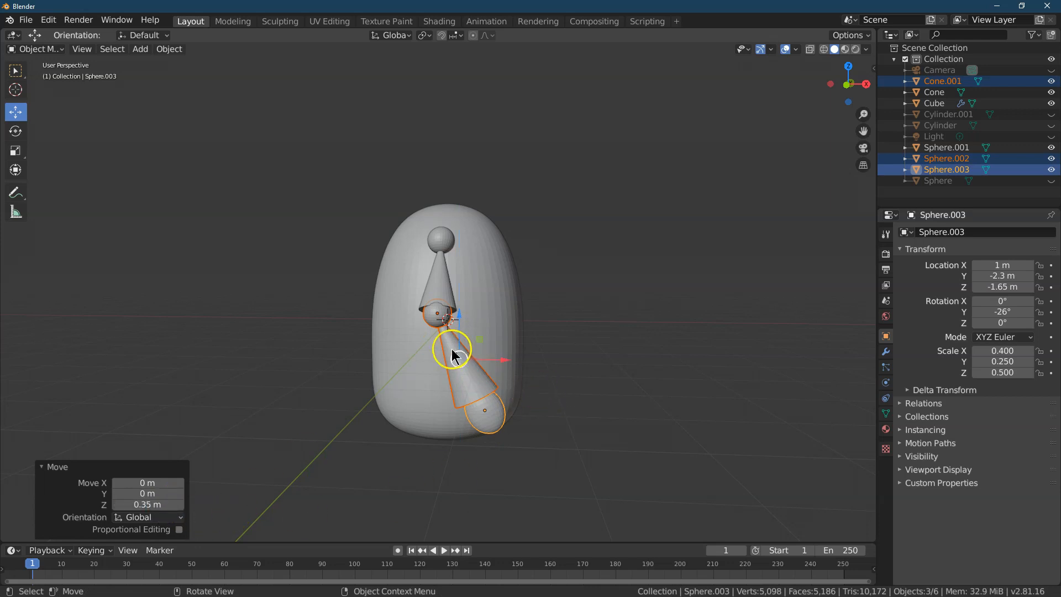
- Move the elbow sphere, lower arm cone and hand sphere 0.03 m along Y toward the body and clear the selection
left_click_drag(866, 88, 762, 101)
left_click_drag(478, 361, 493, 360)
left_click(160, 494)
key("BackSpace")
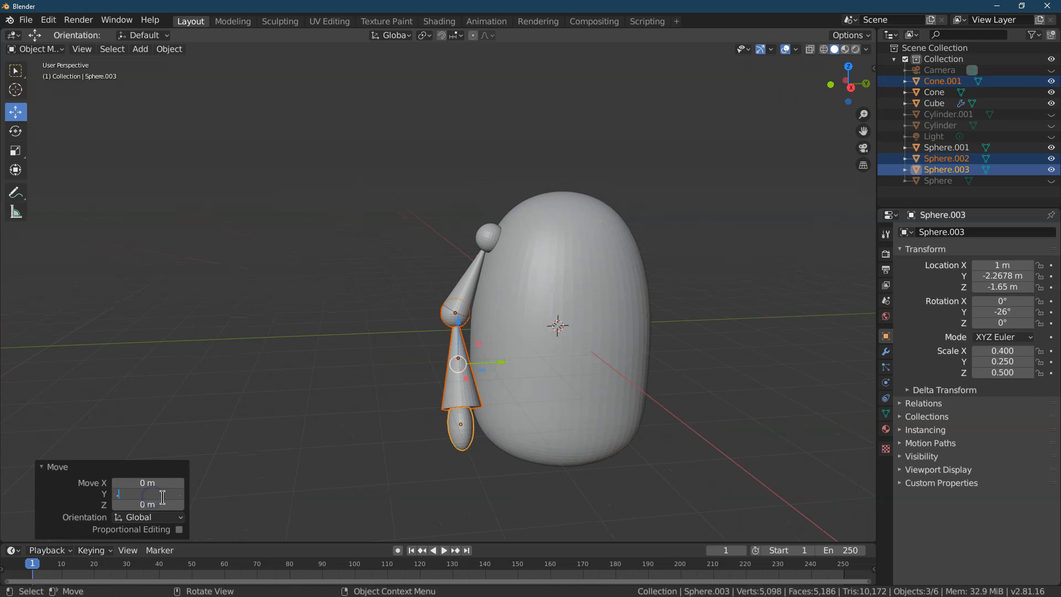
type(".03")
key("Return")
left_click(350, 342)
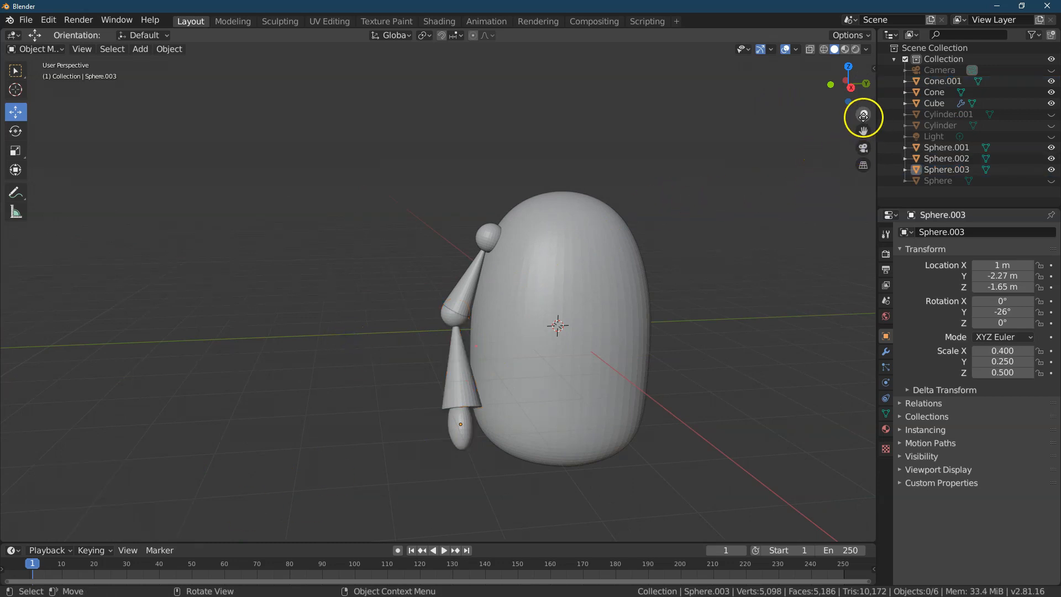
- Select all five arm parts from shoulder to hand and set their origins to the 3D cursor
left_click_drag(852, 90, 807, 93)
left_click_drag(7, 94, 846, 119)
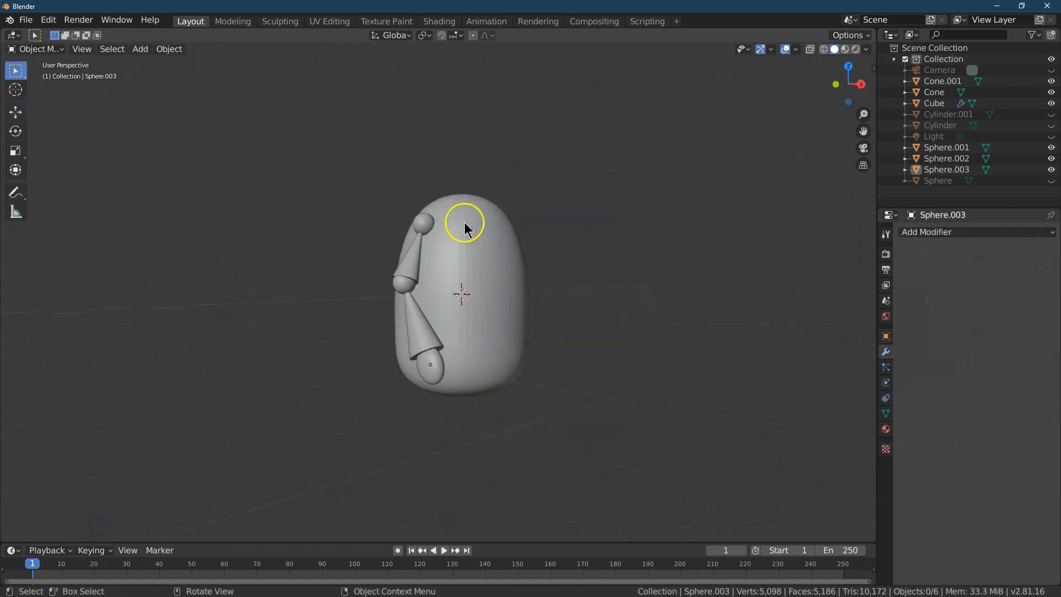
left_click(422, 222)
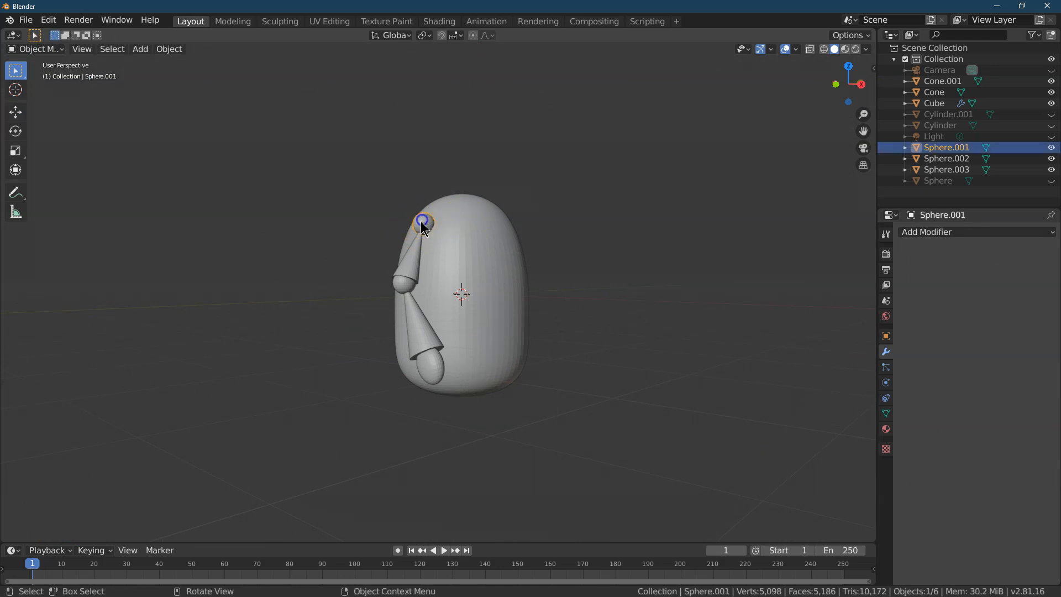
left_click(416, 260, "shift")
left_click(408, 287, "shift")
left_click(416, 314, "shift")
left_click(433, 357, "shift")
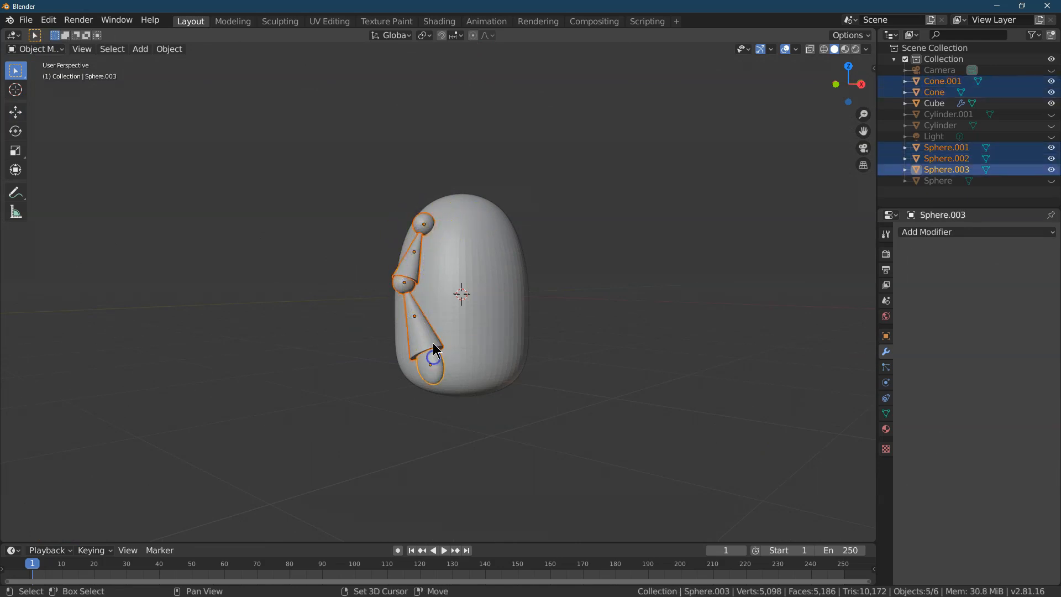
left_click(848, 65)
left_click(178, 49)
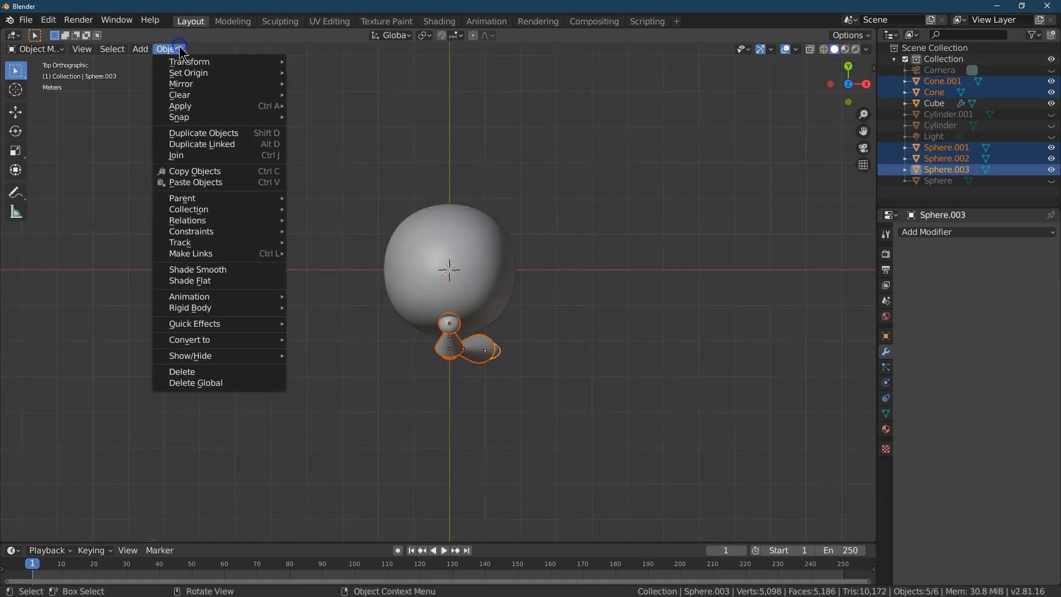
mouse_move(250, 76)
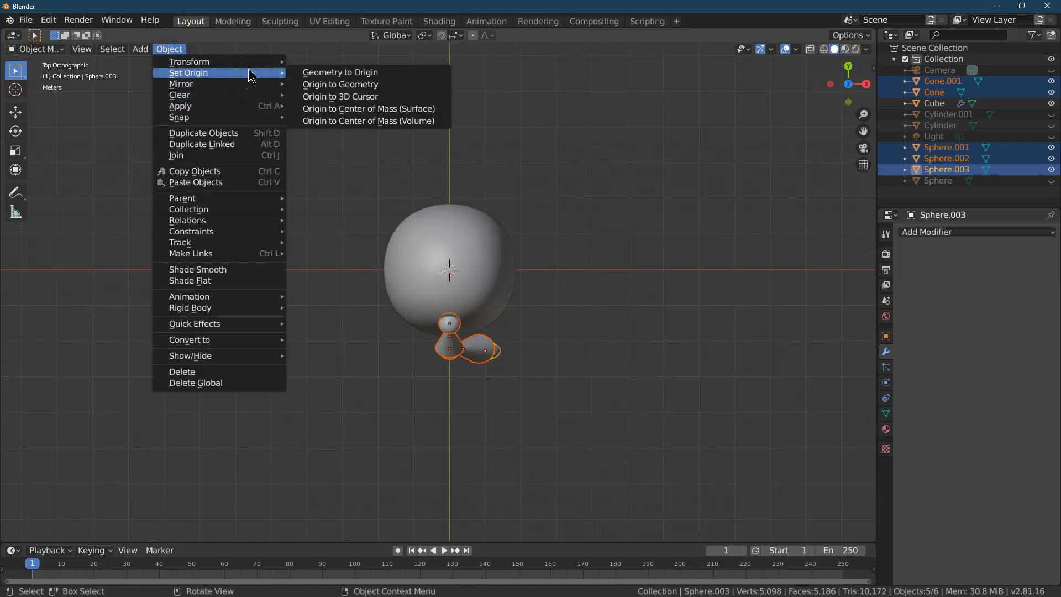
left_click(357, 96)
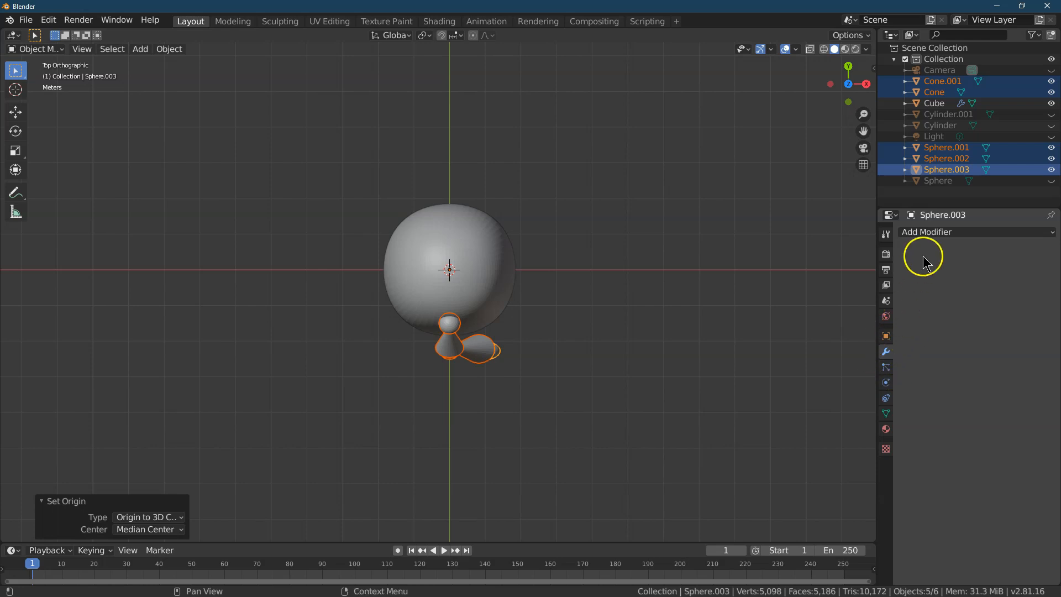
- Add a Mirror modifier to the hand sphere, try mirroring across Y, and leave all its mirror axes disabled
left_click(929, 235)
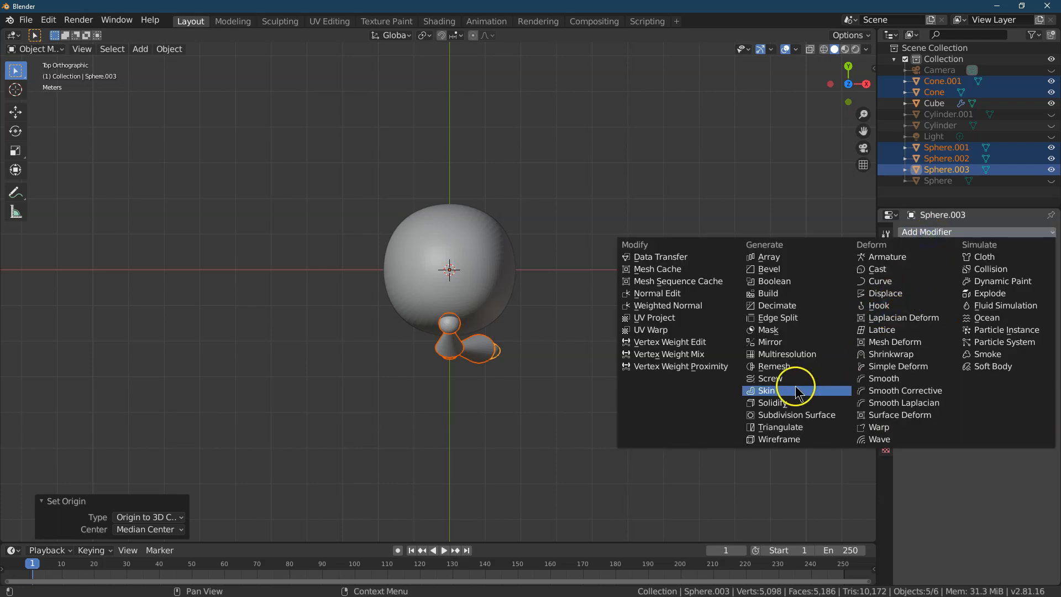
left_click(795, 343)
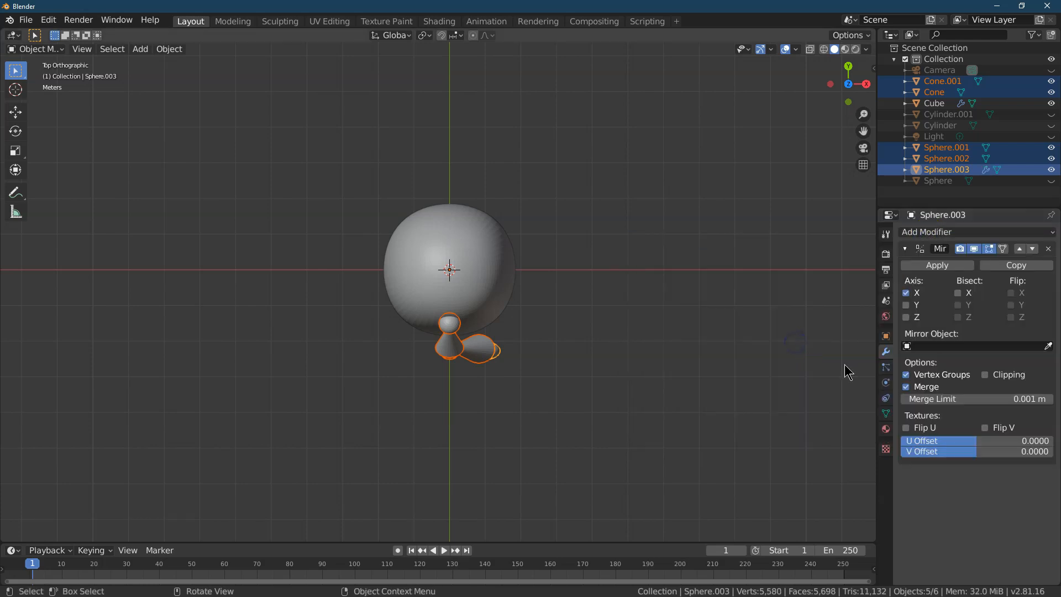
left_click(907, 293)
left_click(907, 305)
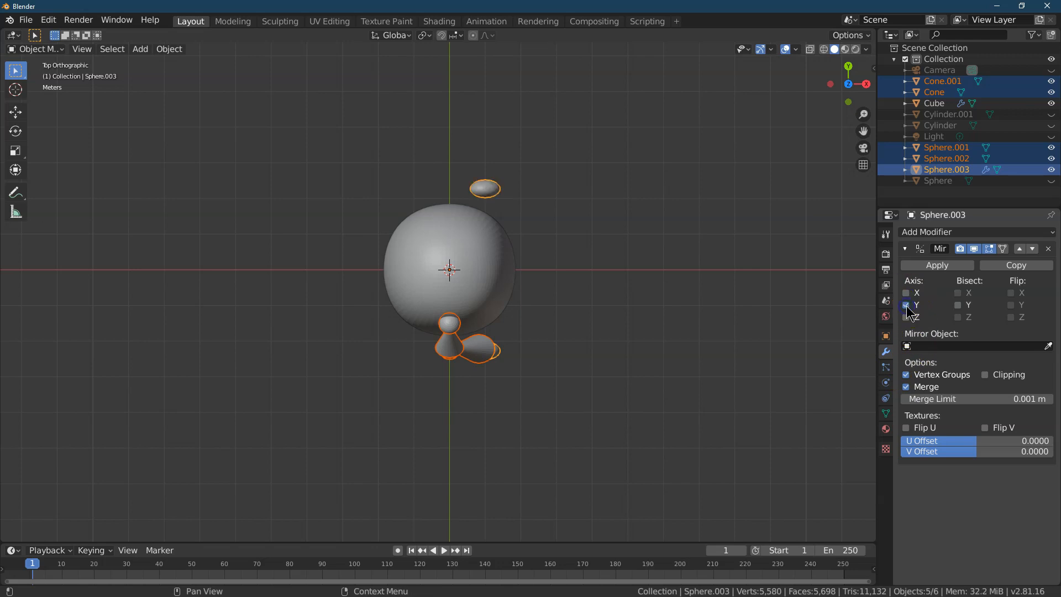
double_click(907, 293)
left_click(907, 305)
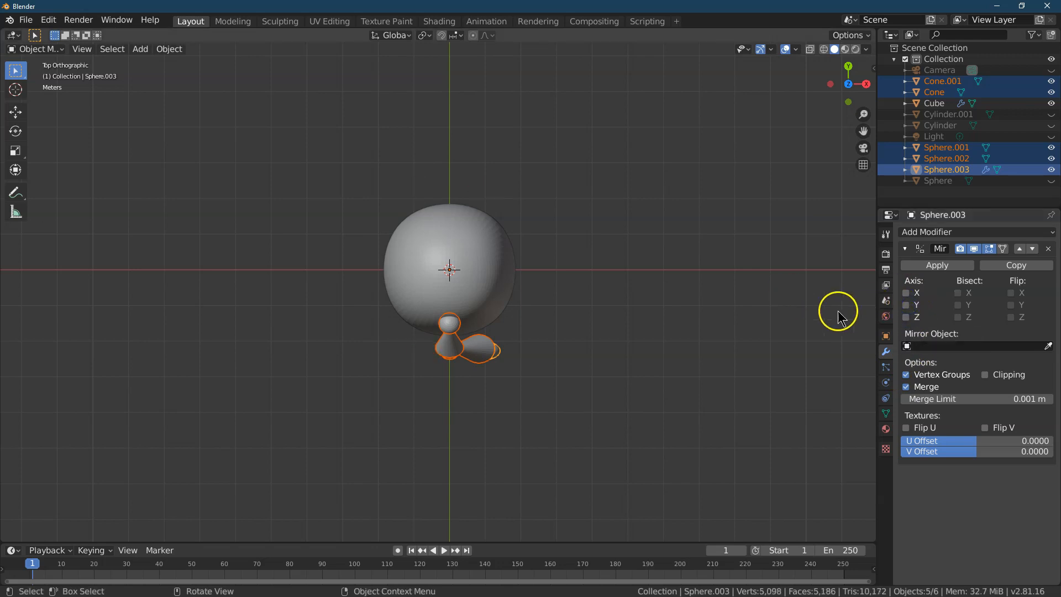
- Remove the hand sphere's Mirror modifier, undo the removal, and return to Object Mode
left_click(1048, 249)
left_click_drag(849, 84, 785, 222)
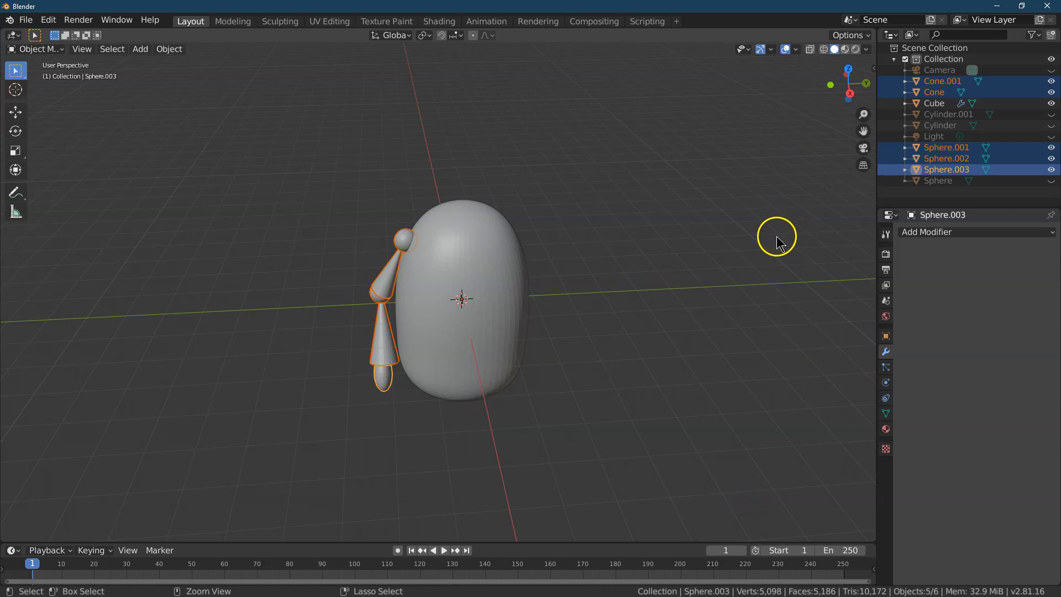
key("ctrl+z")
middle_click_drag(764, 243, 265, 119)
left_click(36, 49)
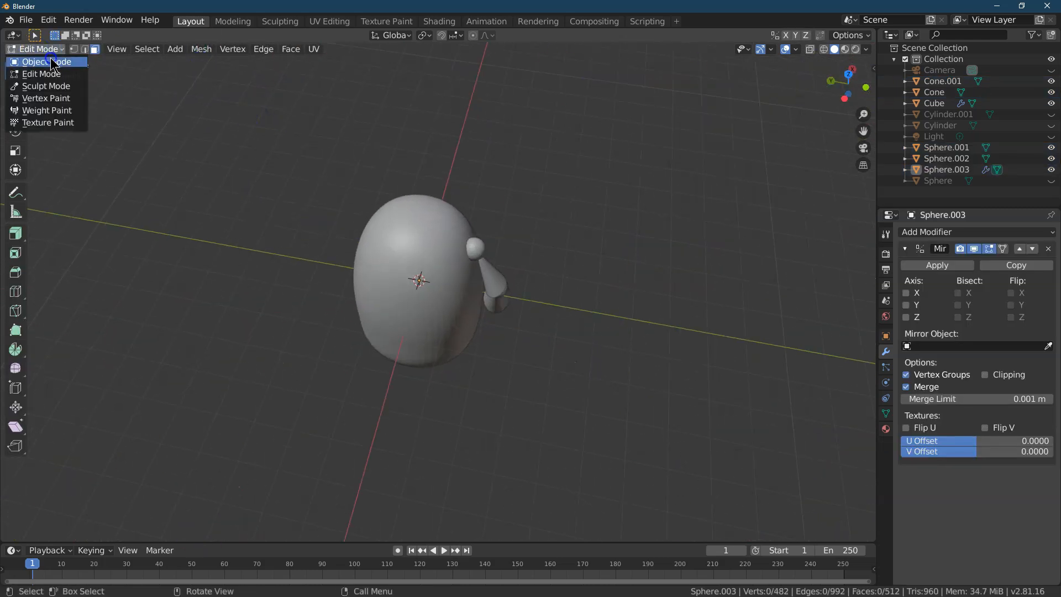
left_click(47, 62)
- Select the rounded body and rename its material to RED
left_click_drag(845, 90, 481, 268)
left_click(481, 268)
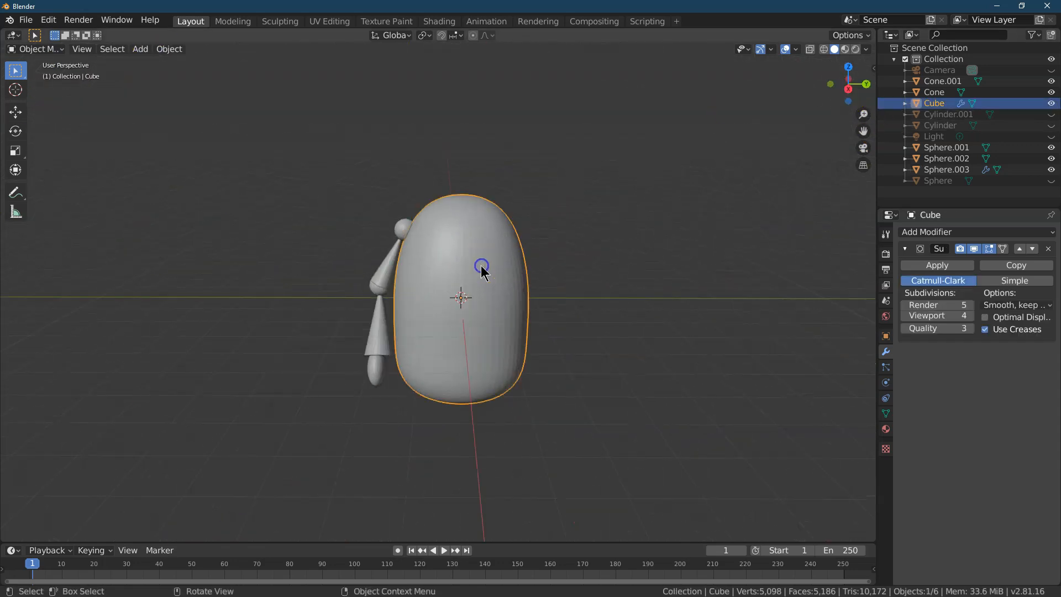
left_click(882, 432)
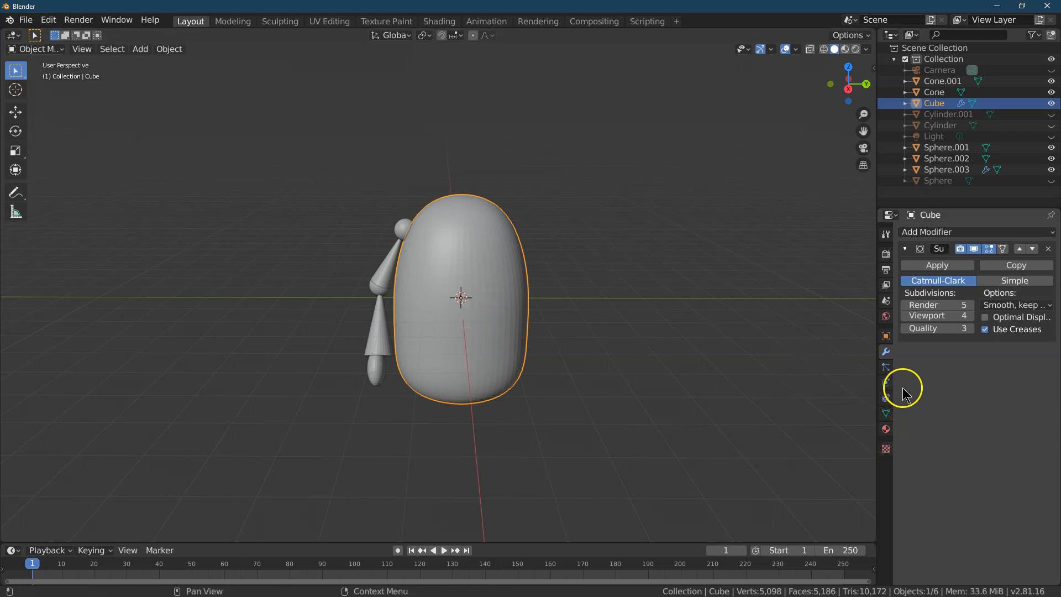
left_click(887, 431)
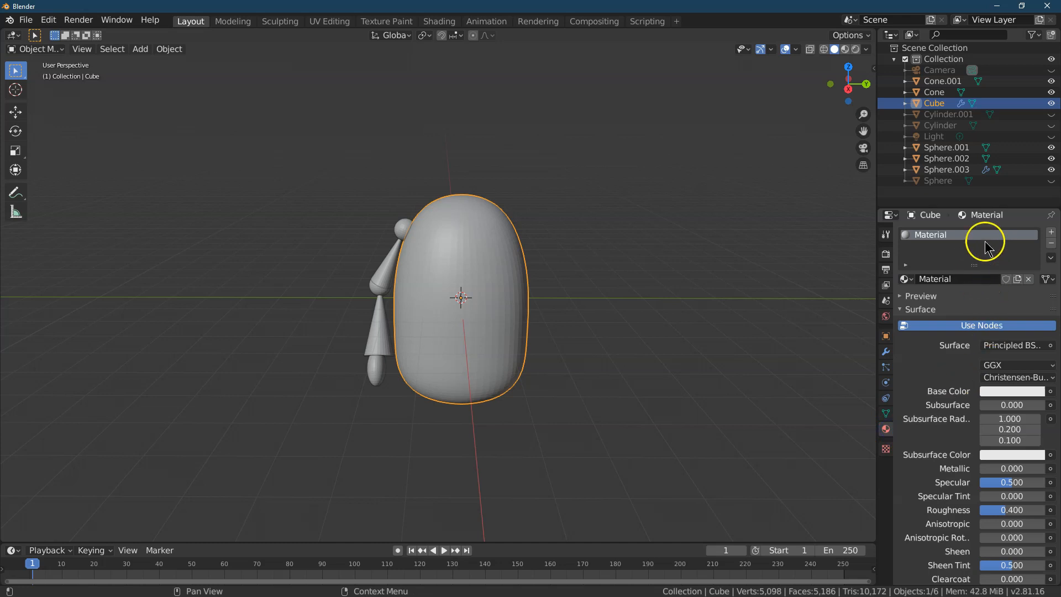
left_click(956, 277)
type("RED")
- Set the RED material's base color to hex ff0800
left_click(1020, 391)
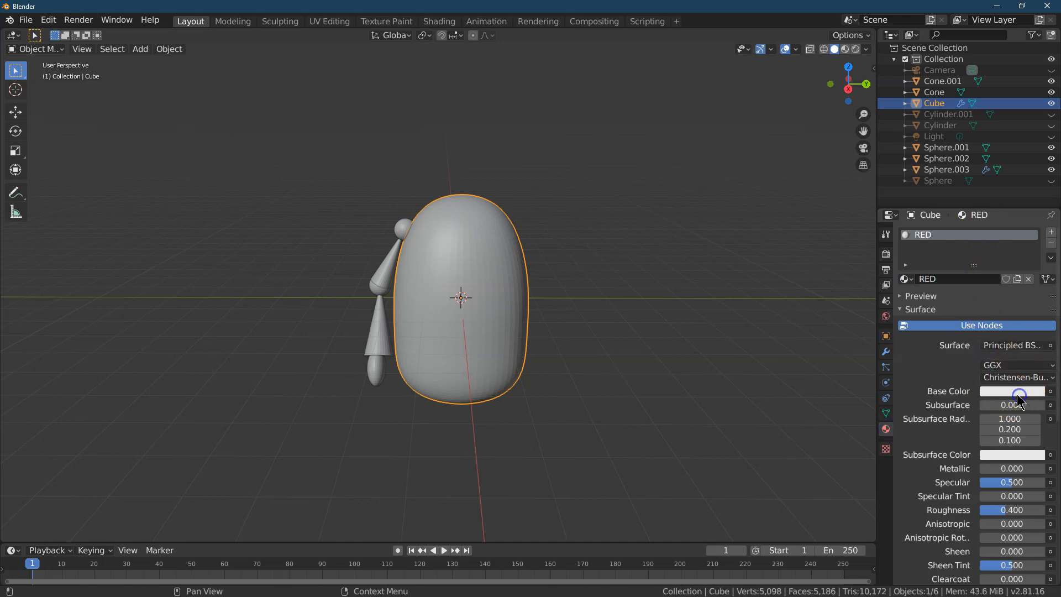
left_click(1020, 392)
left_click(1023, 326)
left_click(1005, 341)
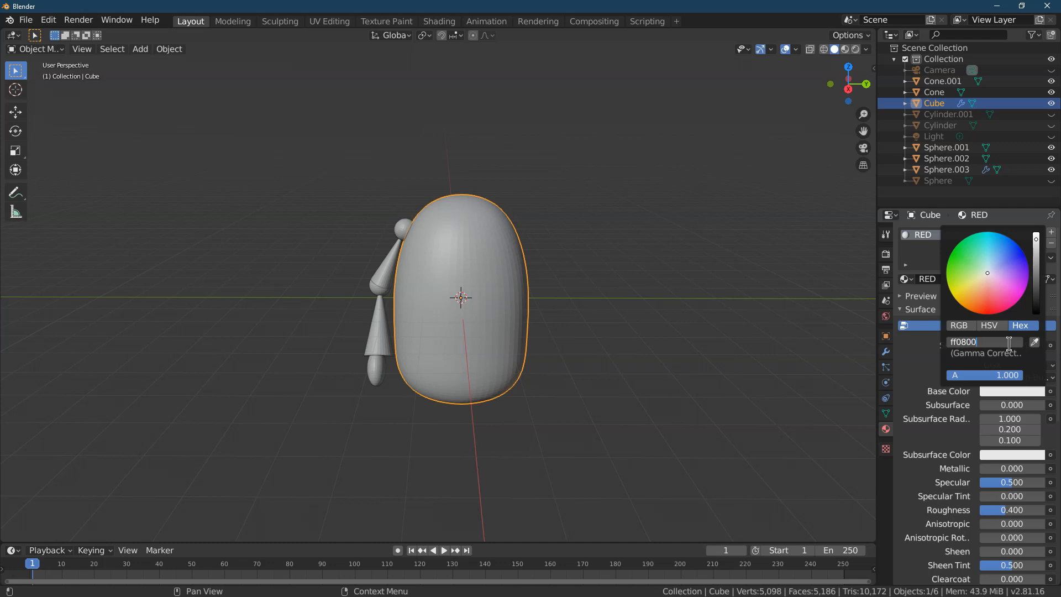
key("Return")
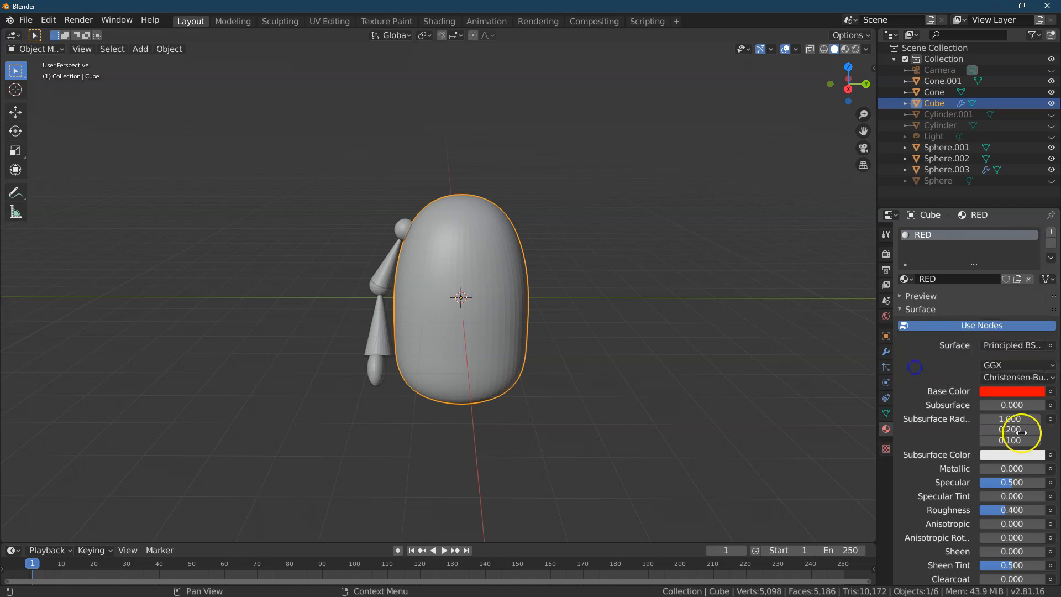
- Set the RED material's metallic to 0.1 and roughness to 0.2, and show the viewport in Material Preview shading
scroll(1003, 497, "down", 1)
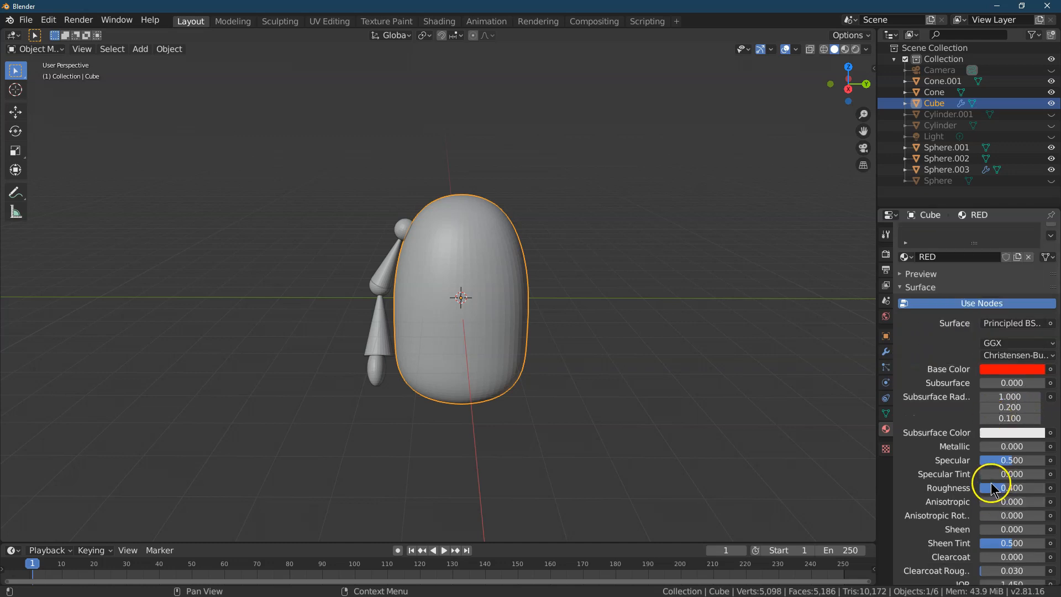
left_click(1024, 446)
type(".1")
key("Return")
left_click(1011, 490)
type(".2")
key("Return")
left_click(844, 50)
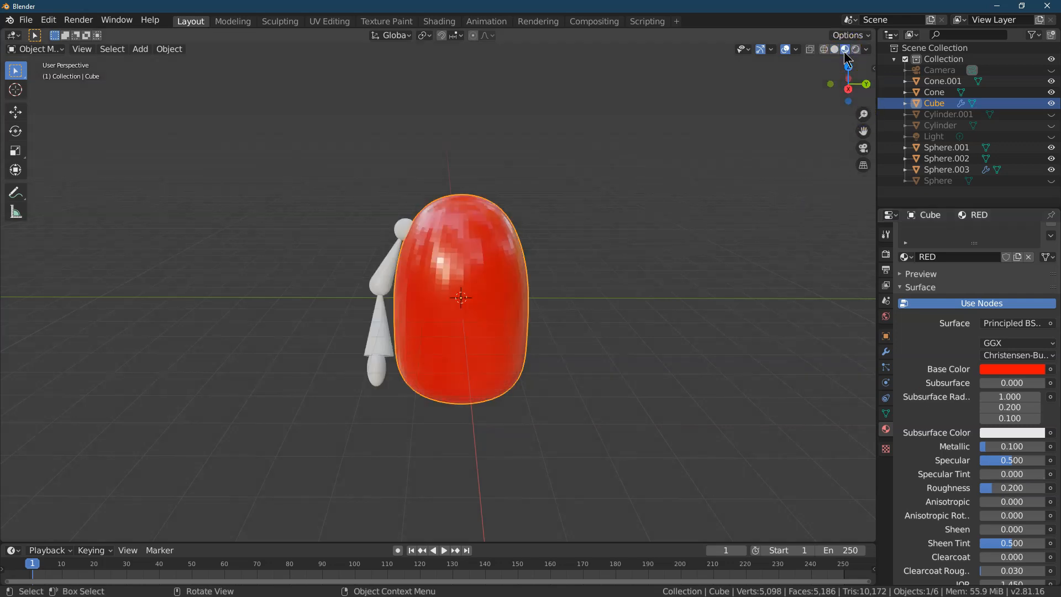
- Set the RED material's roughness to 0.4
left_click(1012, 488)
type(".4")
key("Return")
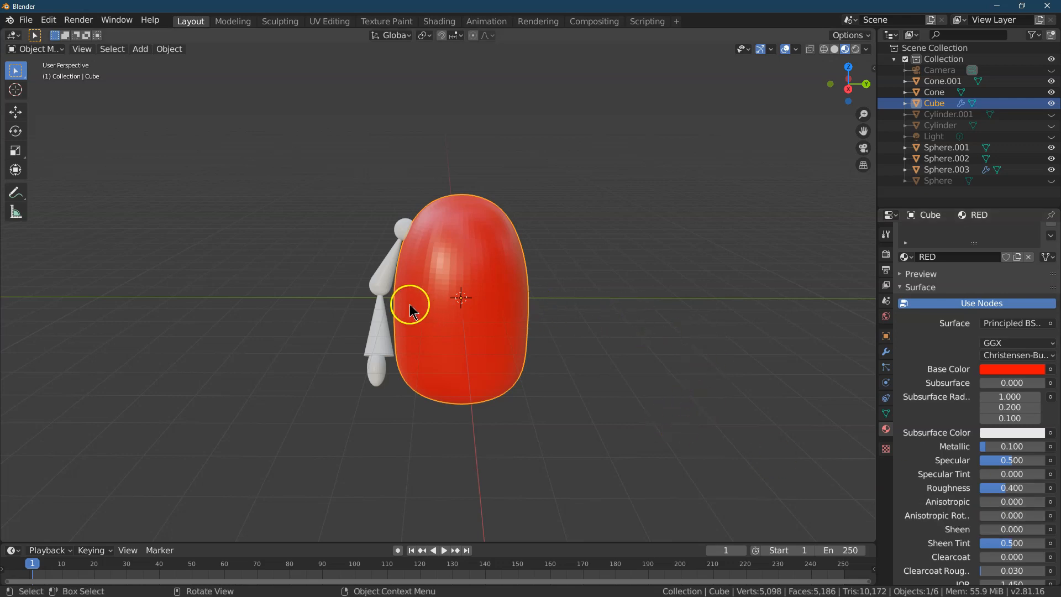
- Assign the existing RED material to the upper arm cone
left_click(389, 258)
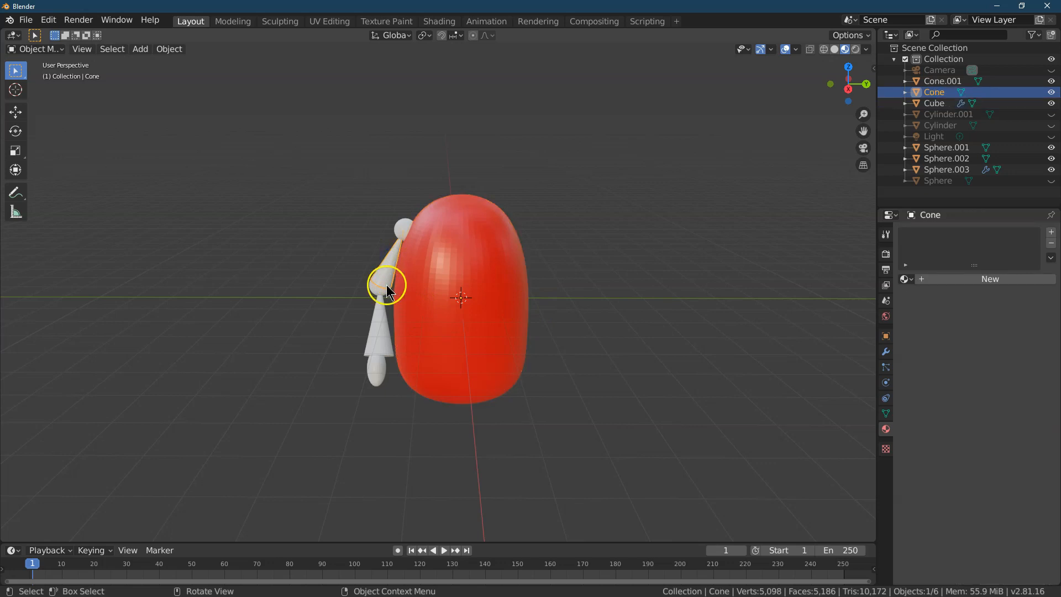
left_click(906, 279)
left_click(914, 296)
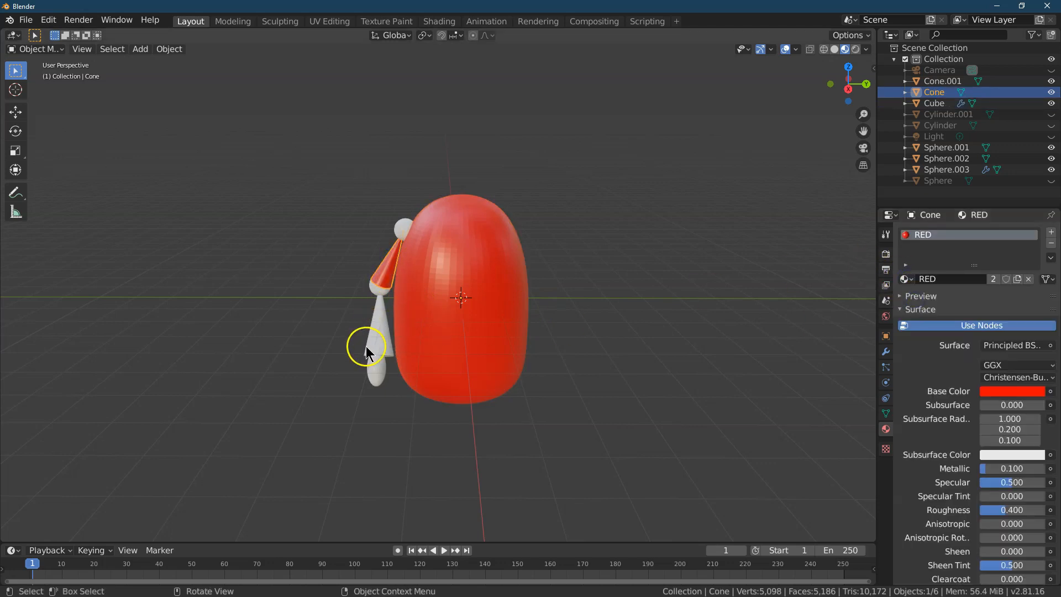
- Assign the existing RED material to the lower arm cone
left_click(382, 339)
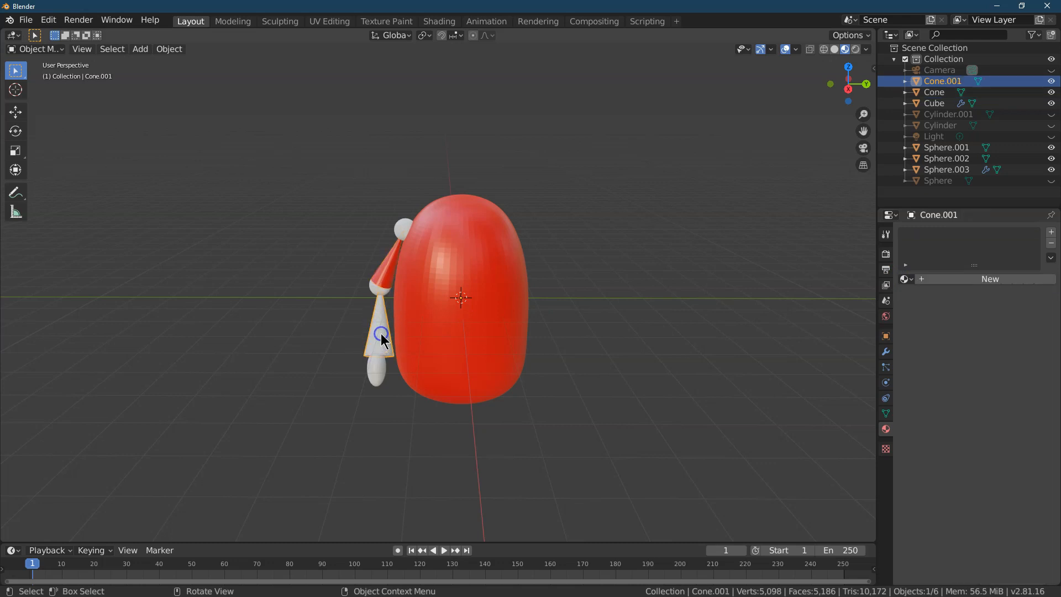
left_click(906, 279)
left_click(928, 298)
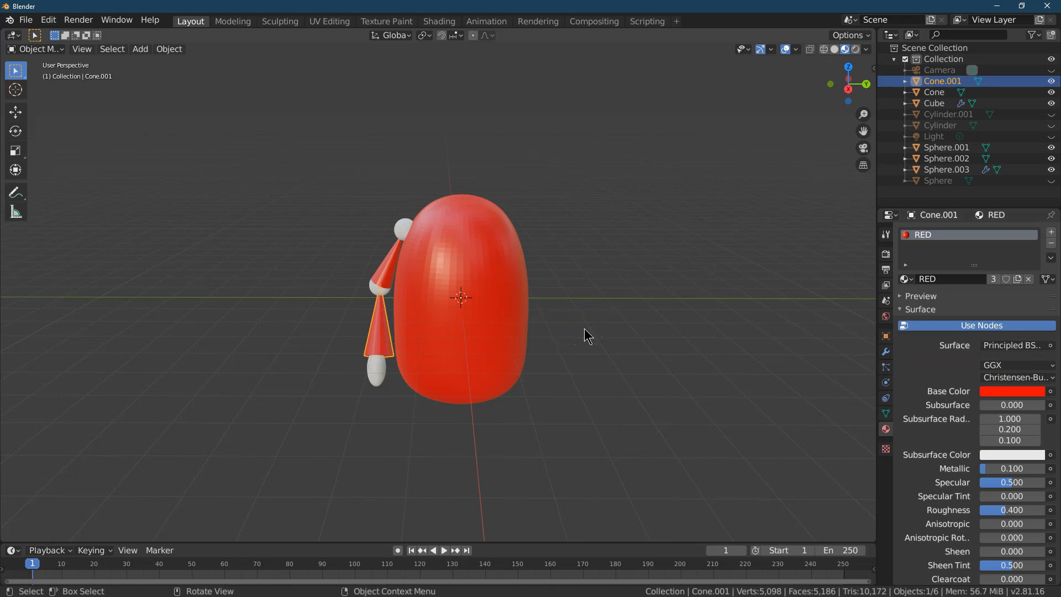
- Create a new material named joint on the shoulder sphere
left_click(403, 231)
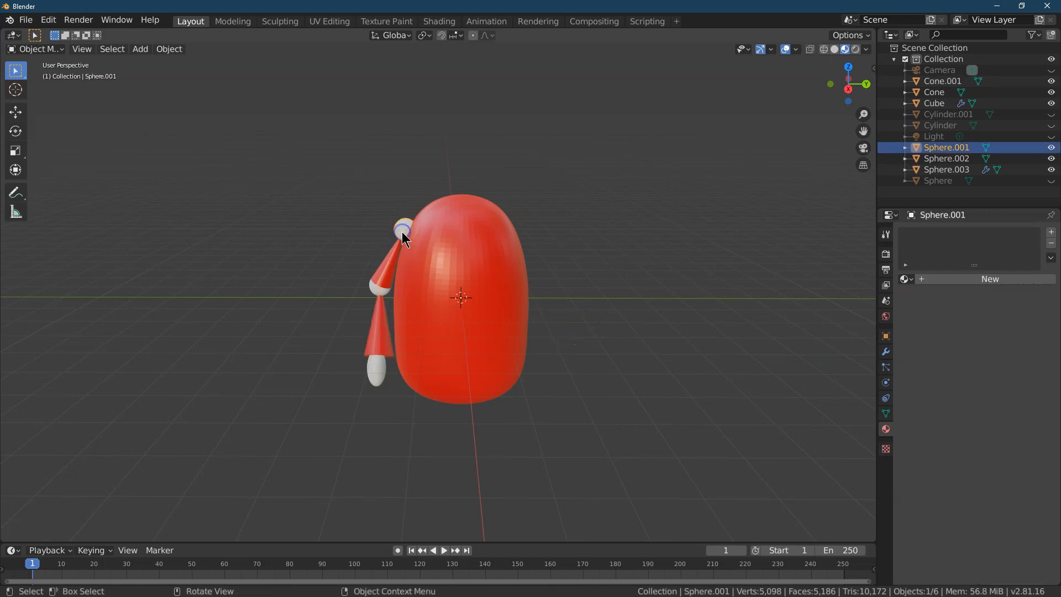
left_click(947, 283)
left_click(954, 283)
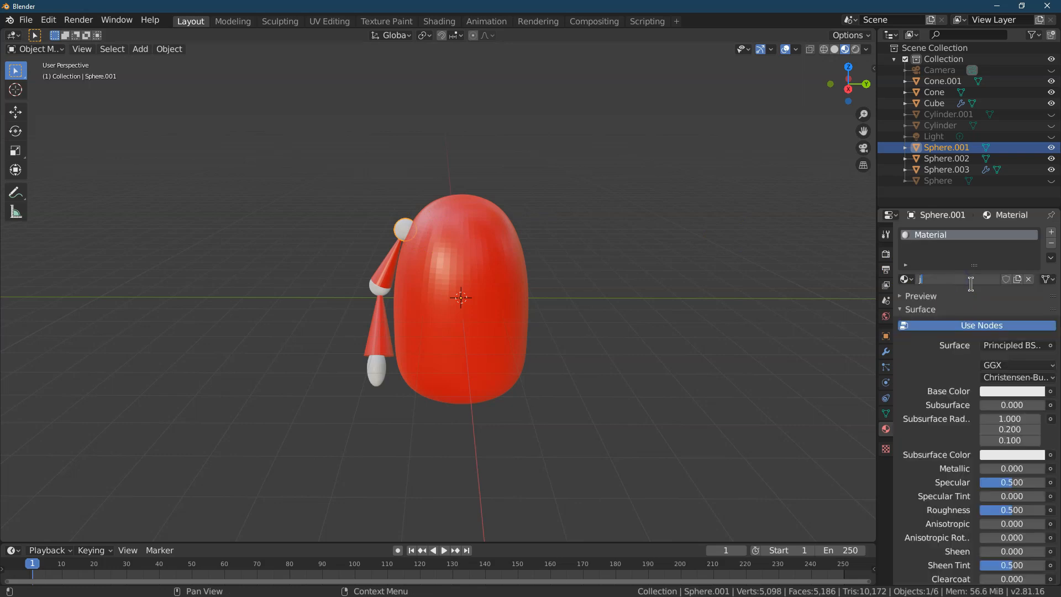
key("Return")
- Set the joint material's base color to hex 0800ff and its roughness to 0.4
left_click(1003, 392)
left_click_drag(1012, 259, 1013, 247)
left_click(1015, 342)
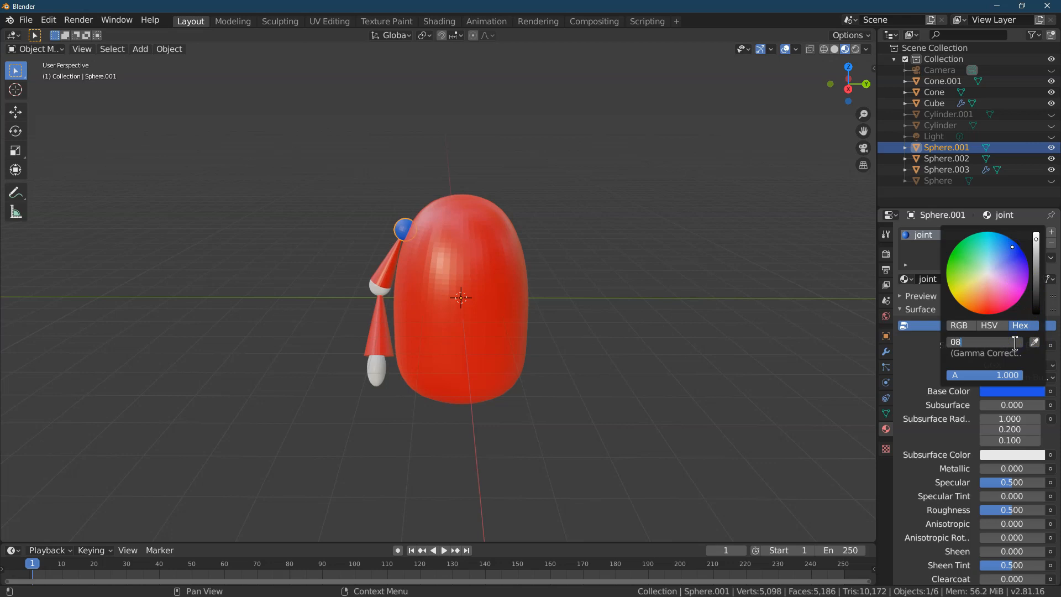
key("Return")
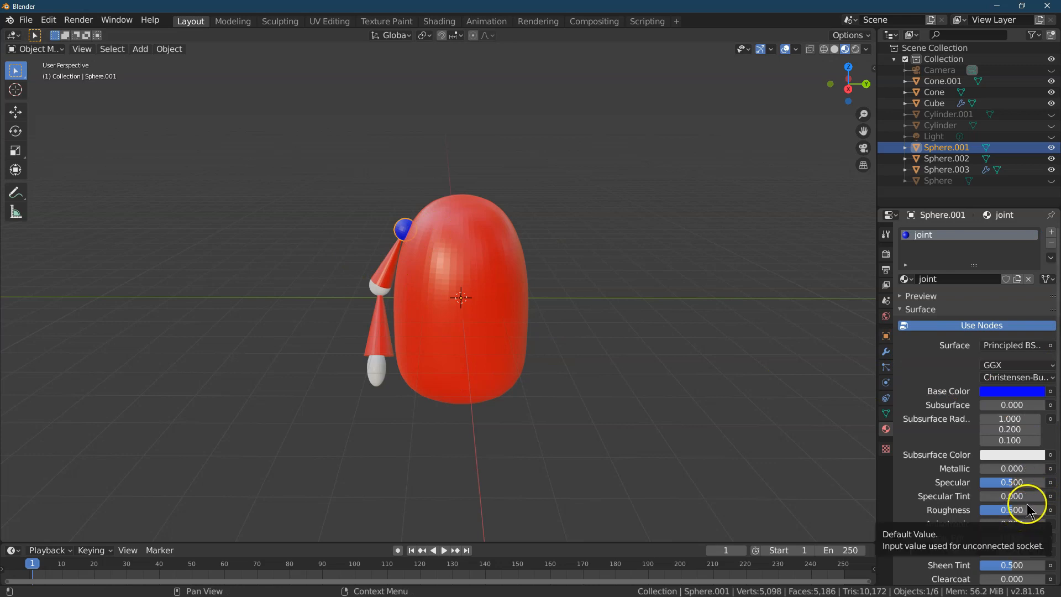
left_click_drag(1024, 508, 1022, 511)
key("Return")
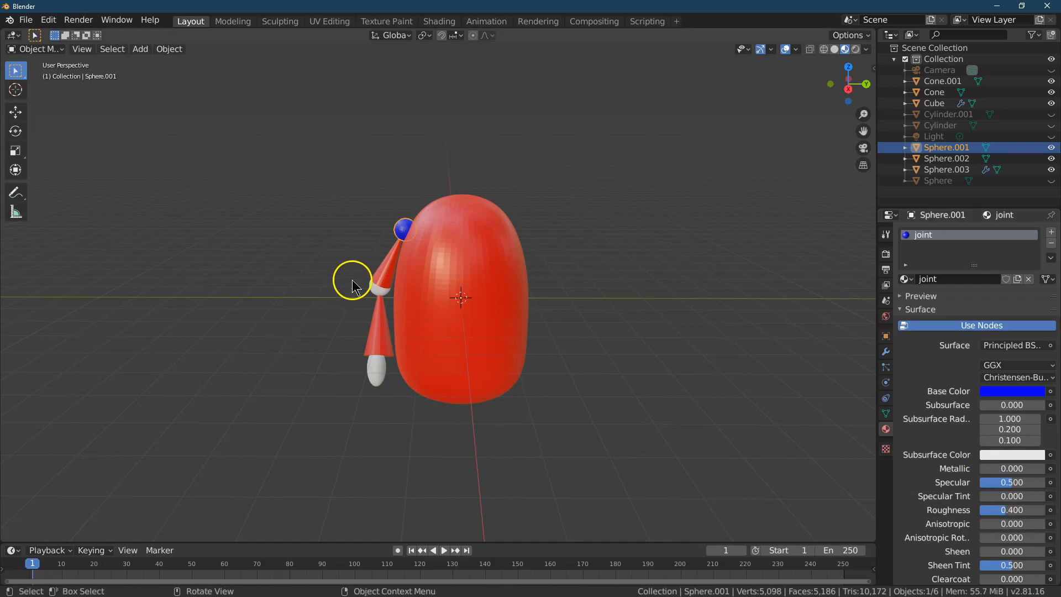
- Assign the existing joint material to the elbow sphere and the oval hand
left_click(380, 289)
left_click(380, 289)
left_click(906, 279)
left_click(926, 295)
left_click(380, 376)
left_click(906, 278)
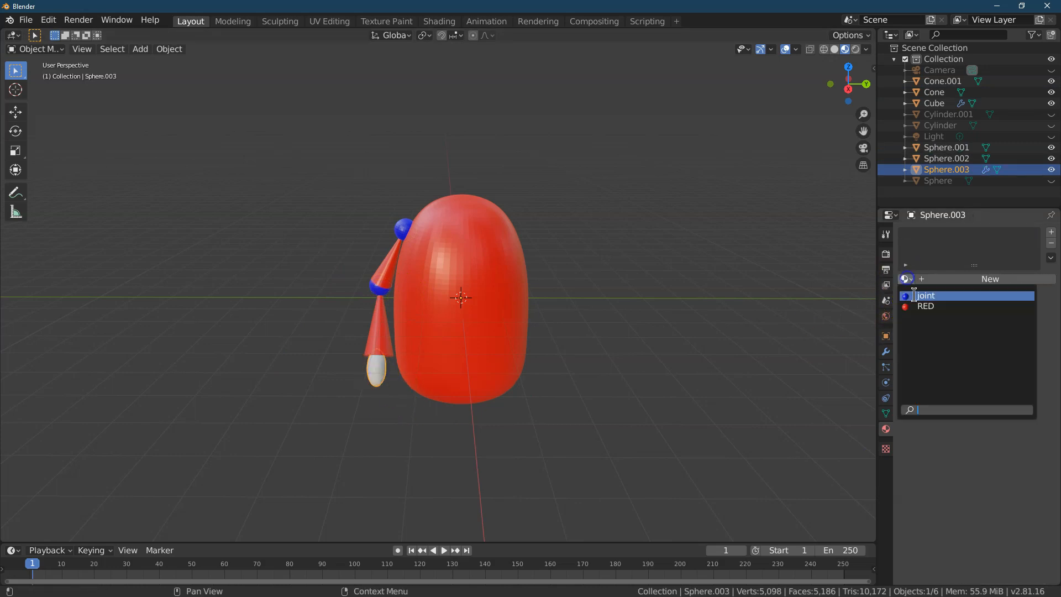
left_click(926, 295)
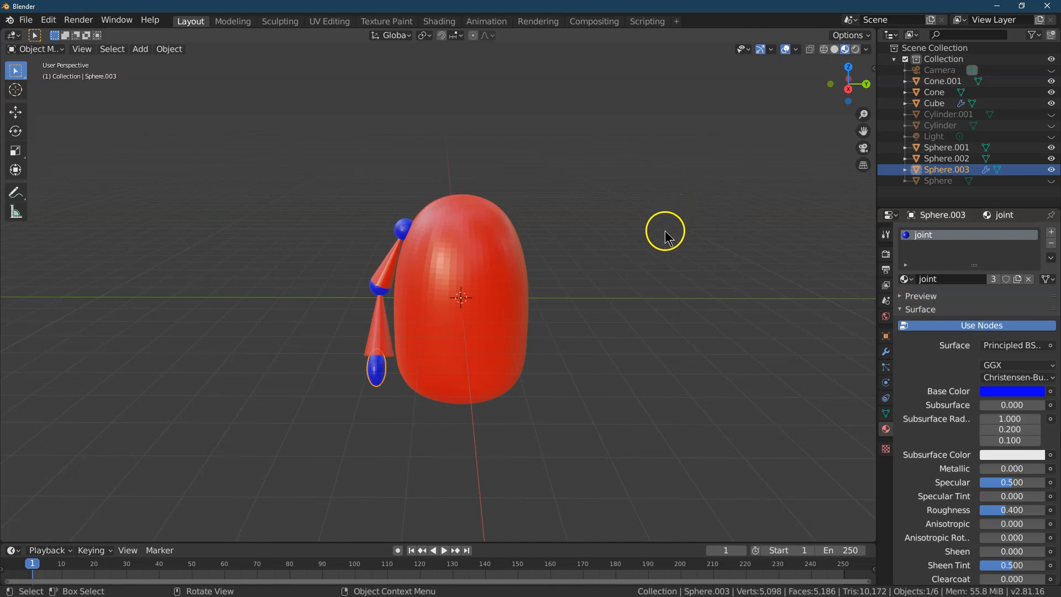
- Set the joint material's base color to hex caccce darkened to gray 707172, with metallic 0.2 and roughness 0.3
left_click(995, 389)
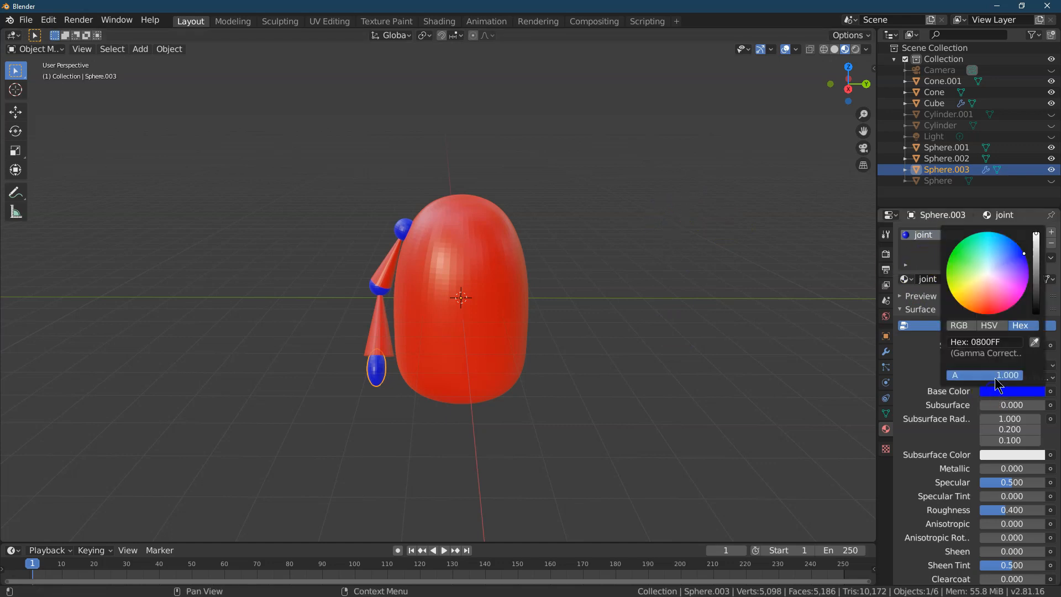
left_click(1009, 343)
type("caccce")
key("Return")
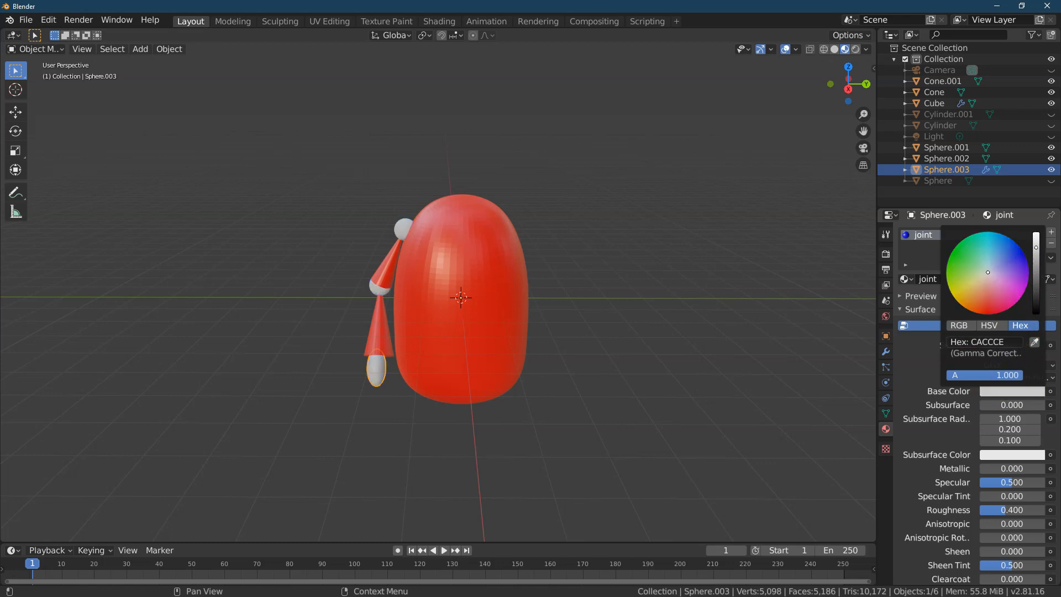
left_click_drag(1035, 245, 1037, 273)
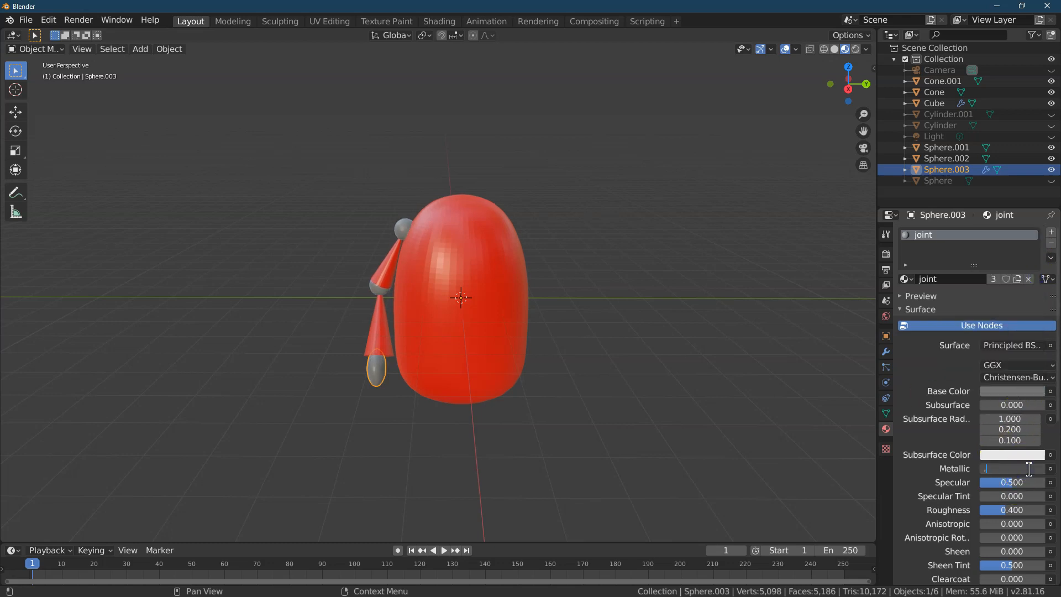
left_click(1022, 511)
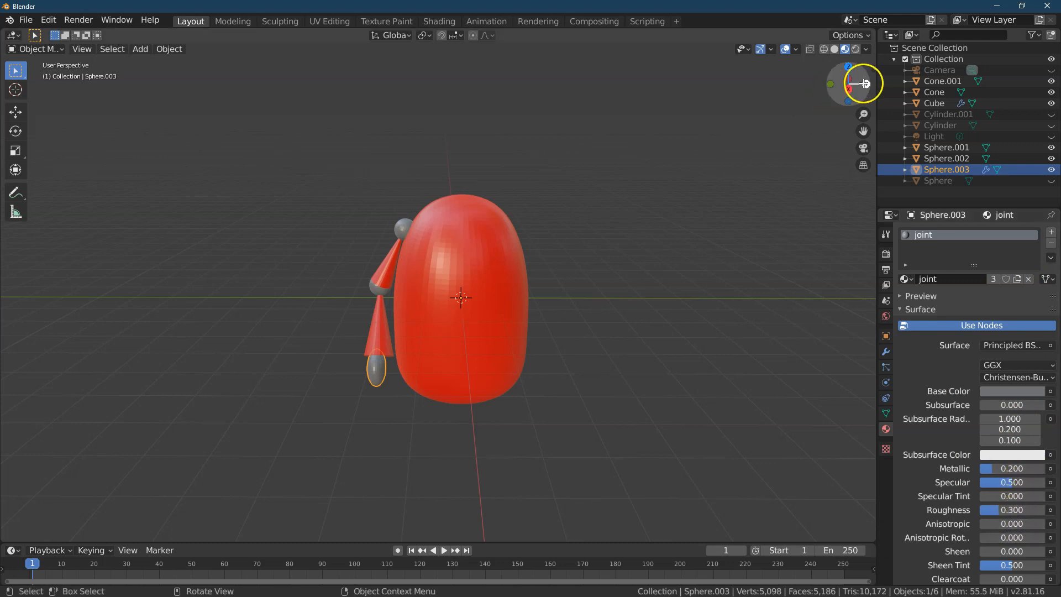
- Darken the joint material's gray base color further by lowering its brightness
left_click_drag(855, 83, 812, 97)
left_click_drag(70, 97, 725, 83)
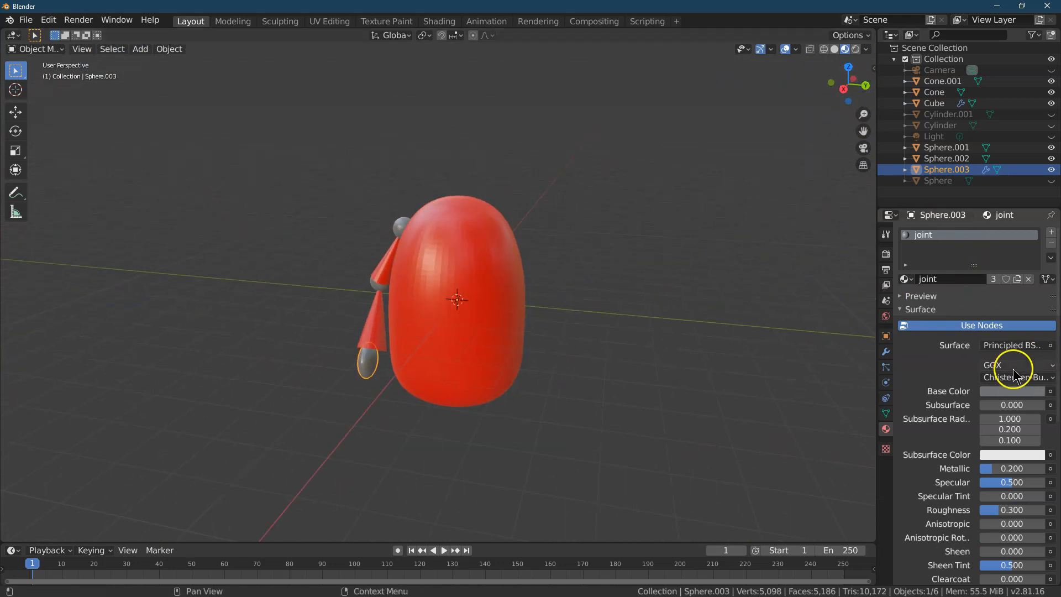
left_click(1015, 392)
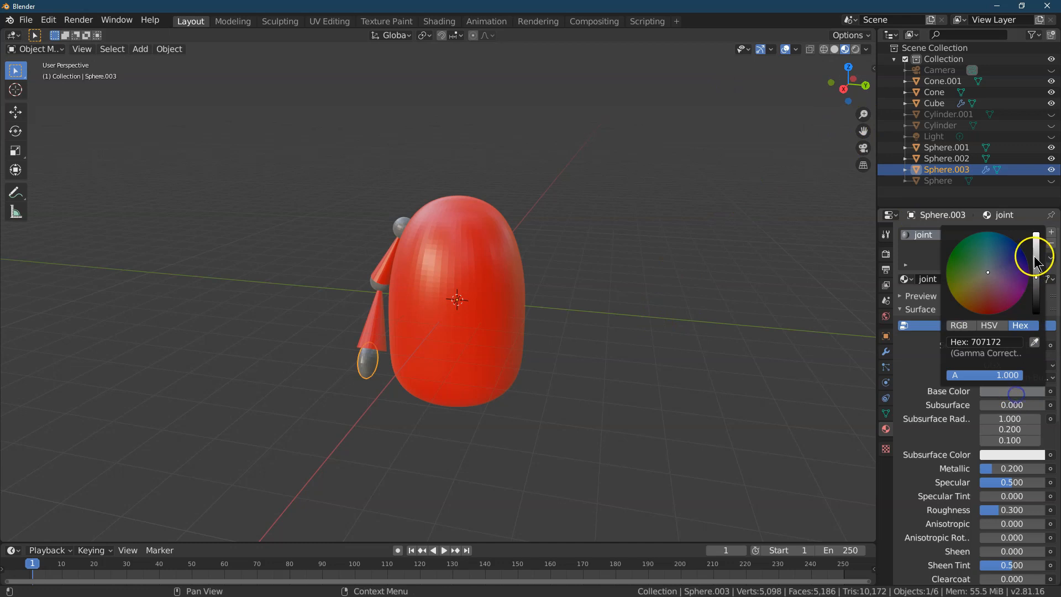
left_click(1037, 286)
left_click(596, 310)
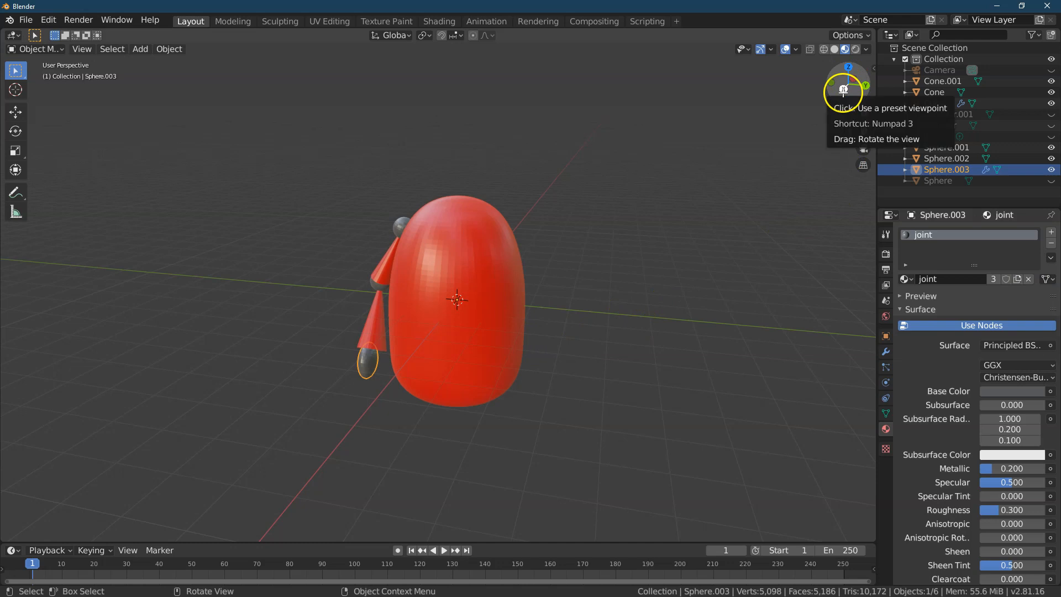
left_click_drag(845, 93, 854, 70)
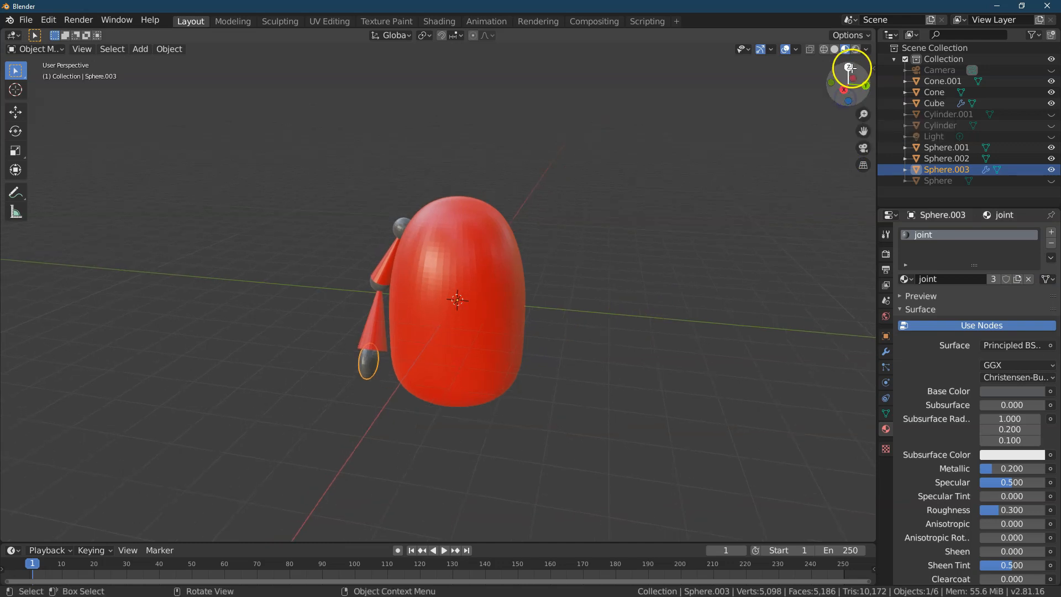
left_click(866, 87)
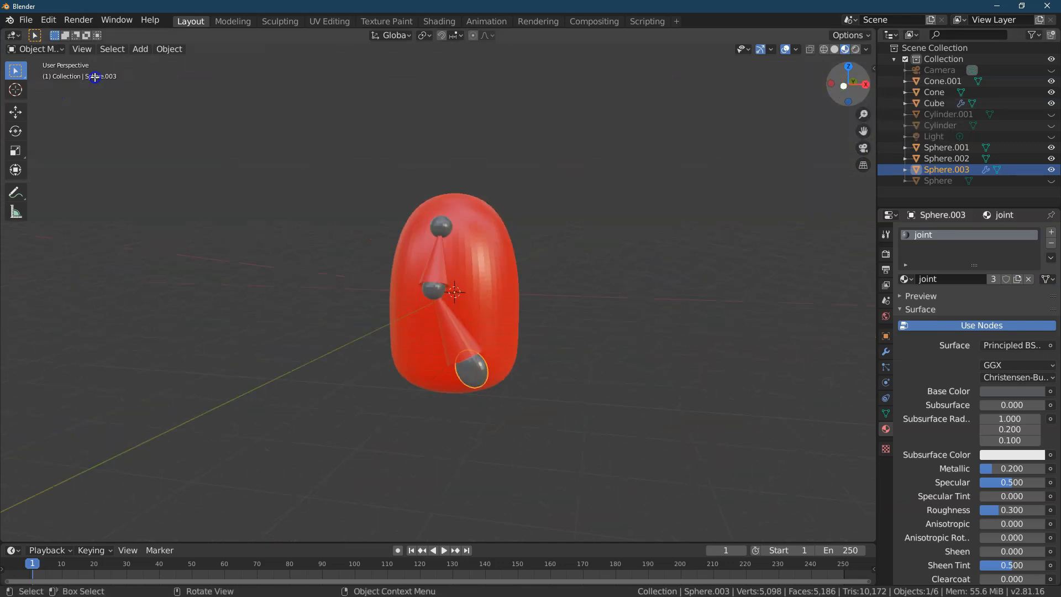
left_click(440, 224)
left_click(440, 271, "shift")
left_click(435, 294, "shift")
left_click(463, 346, "shift")
left_click(484, 389, "shift")
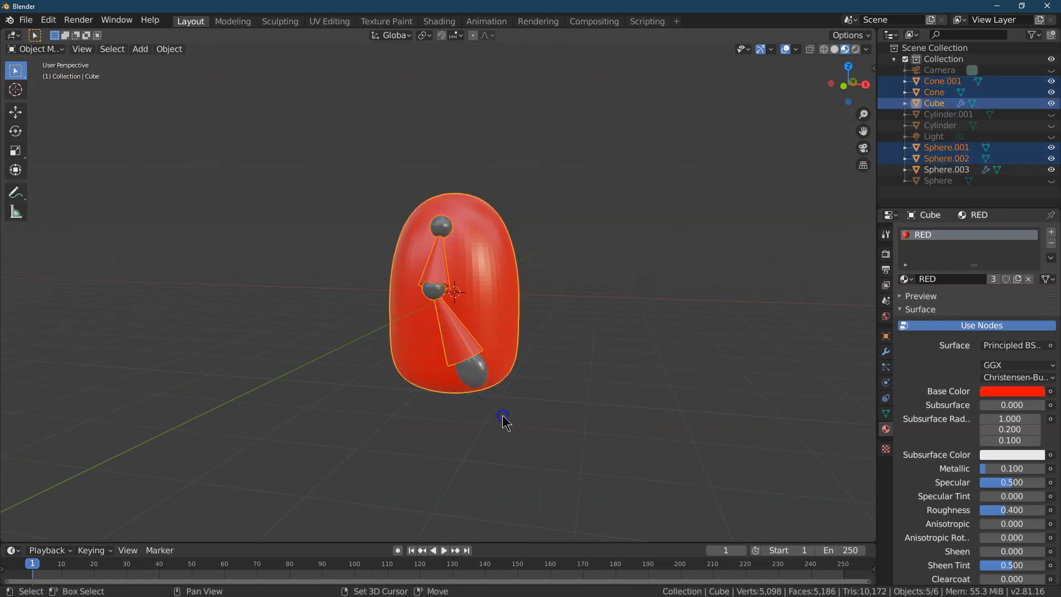
left_click(478, 376)
left_click(441, 341, "shift")
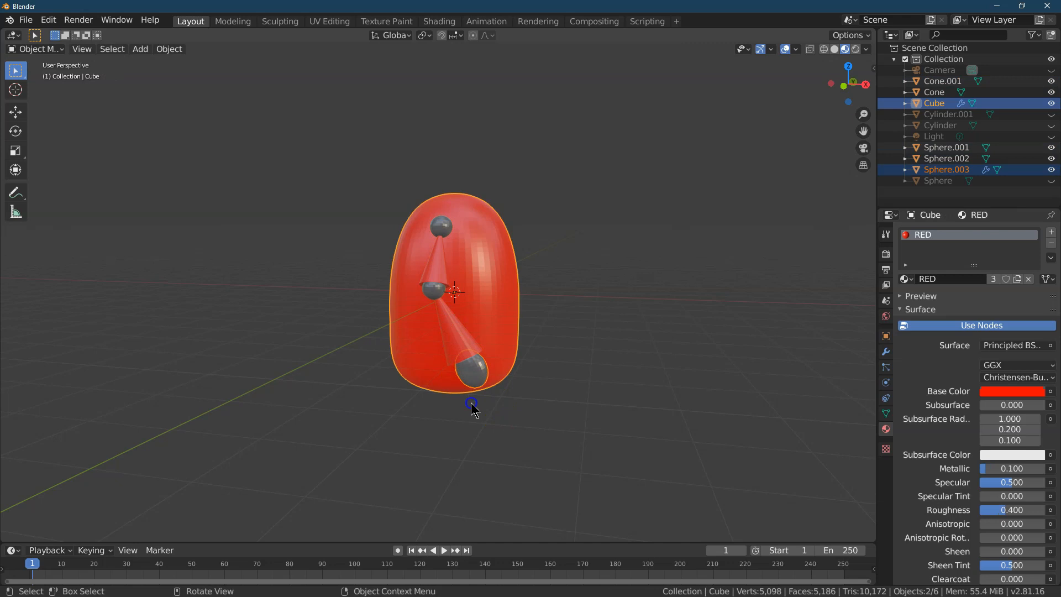
- Select the hand, both arm cones, the elbow and the shoulder sphere, and set their origins to the 3D cursor
left_click(474, 370)
left_click(463, 345, "shift")
left_click(437, 291, "shift")
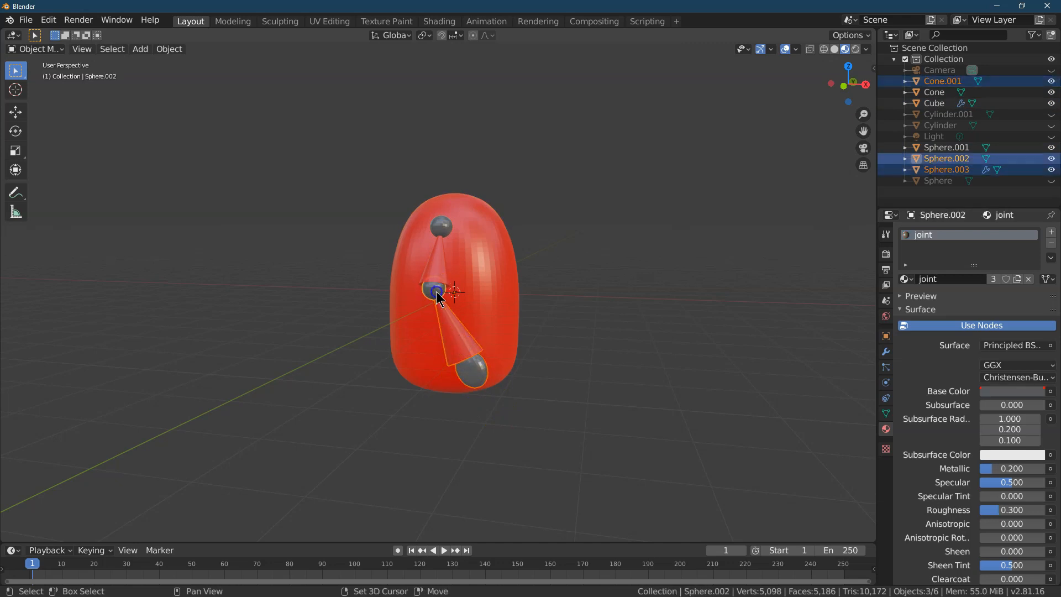
left_click(438, 274, "shift")
left_click(441, 231, "shift")
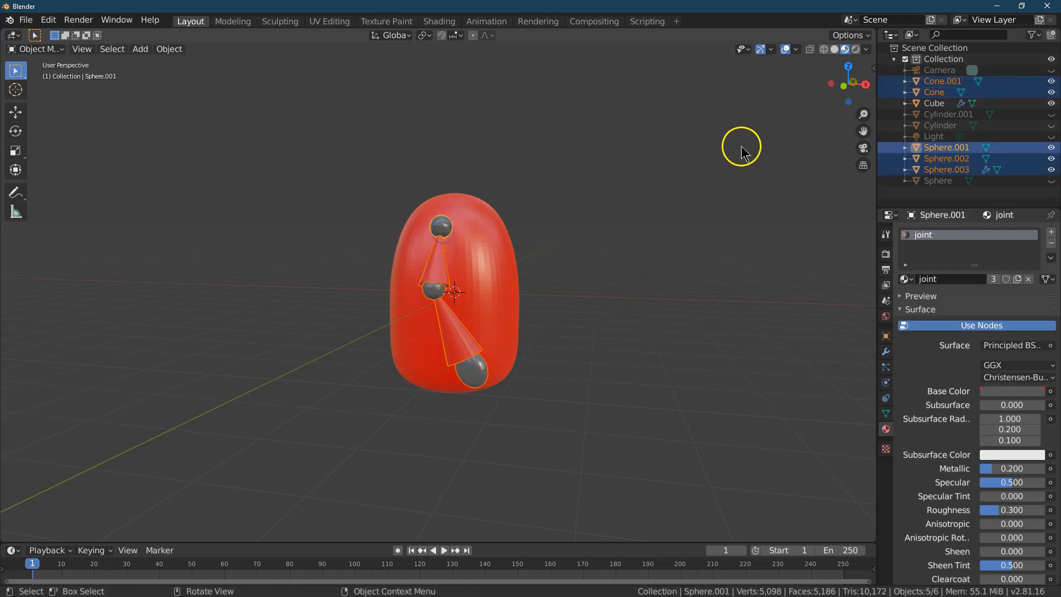
left_click(170, 49)
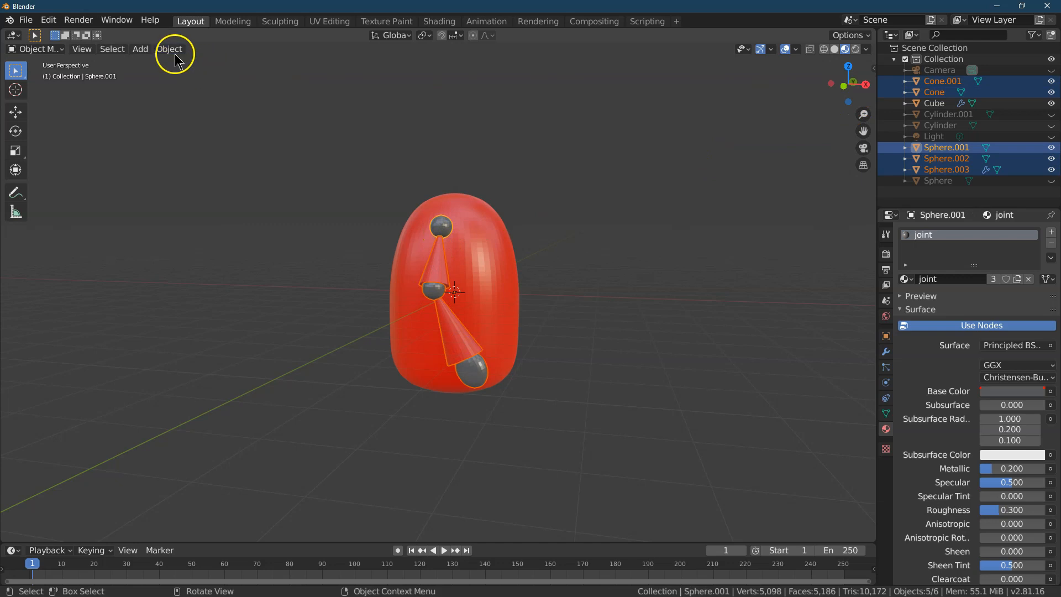
left_click(848, 66)
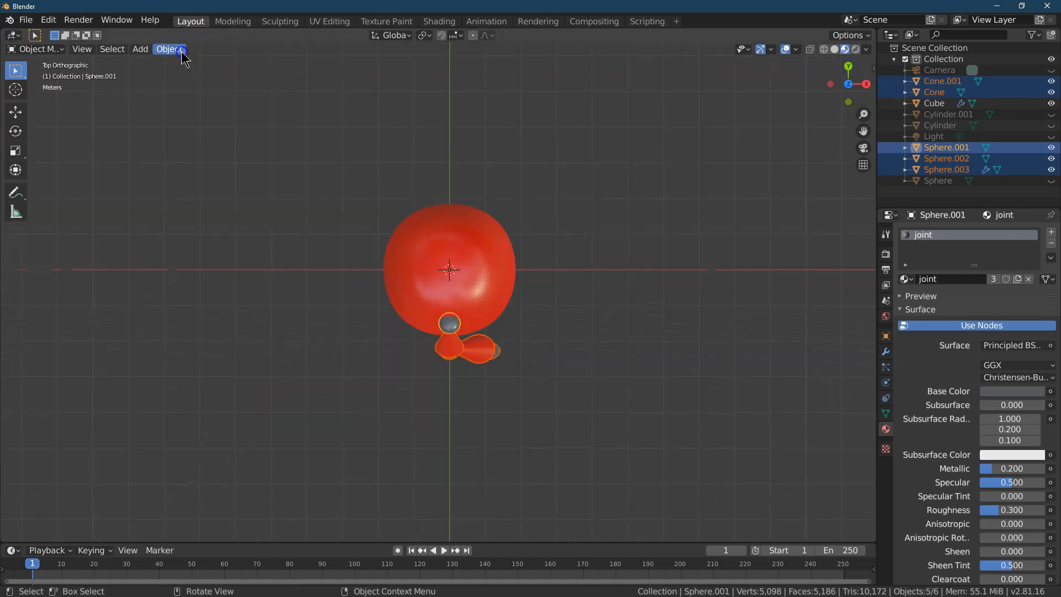
left_click(182, 52)
mouse_move(236, 72)
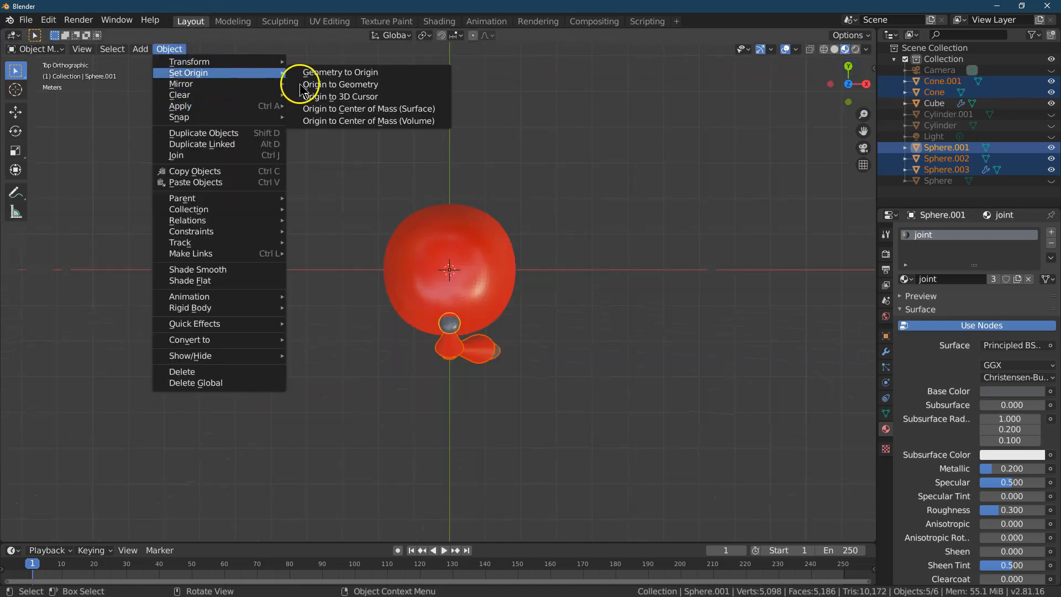
left_click(347, 98)
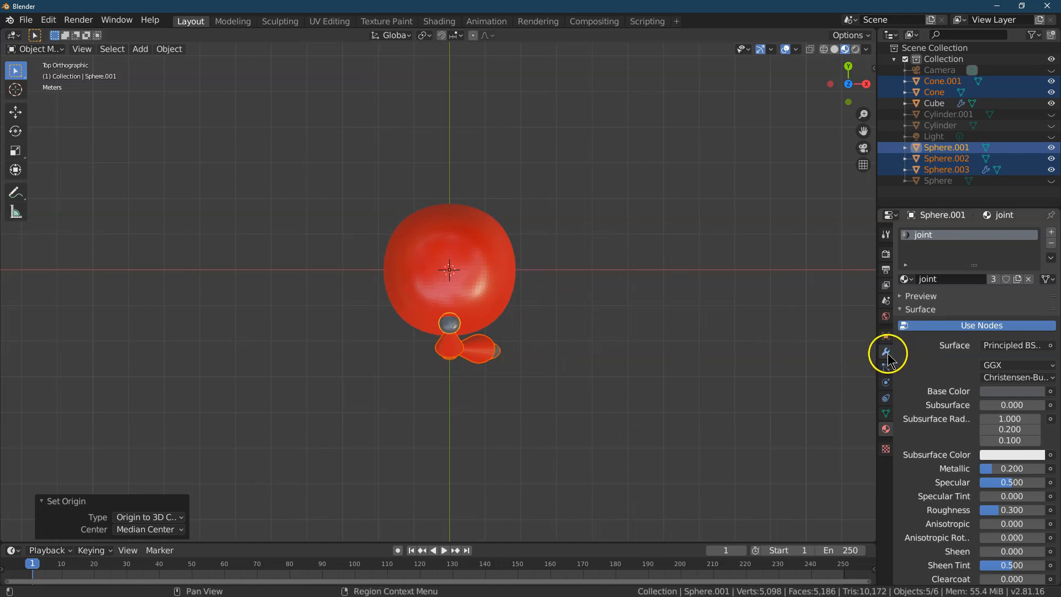
- Join the selected arm parts into one object and set its origin to the 3D cursor
left_click(175, 51)
mouse_move(238, 299)
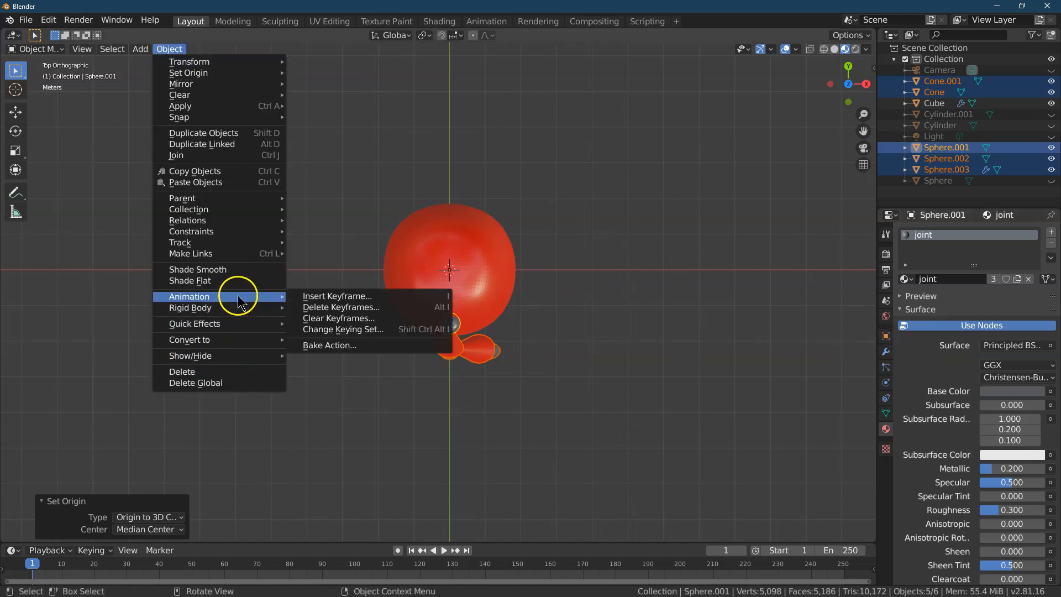
left_click(225, 159)
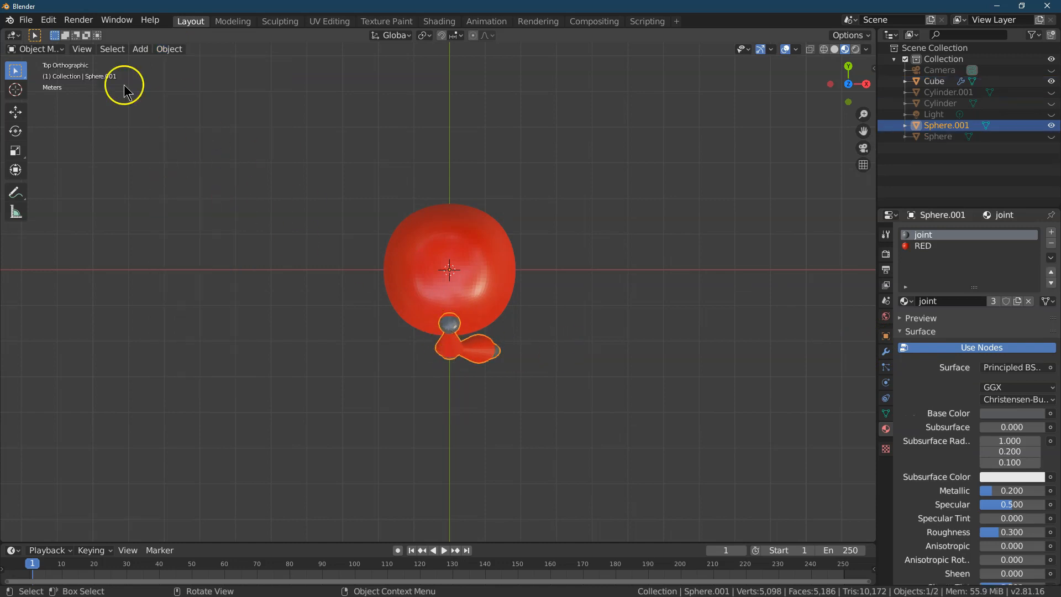
left_click(169, 48)
mouse_move(276, 73)
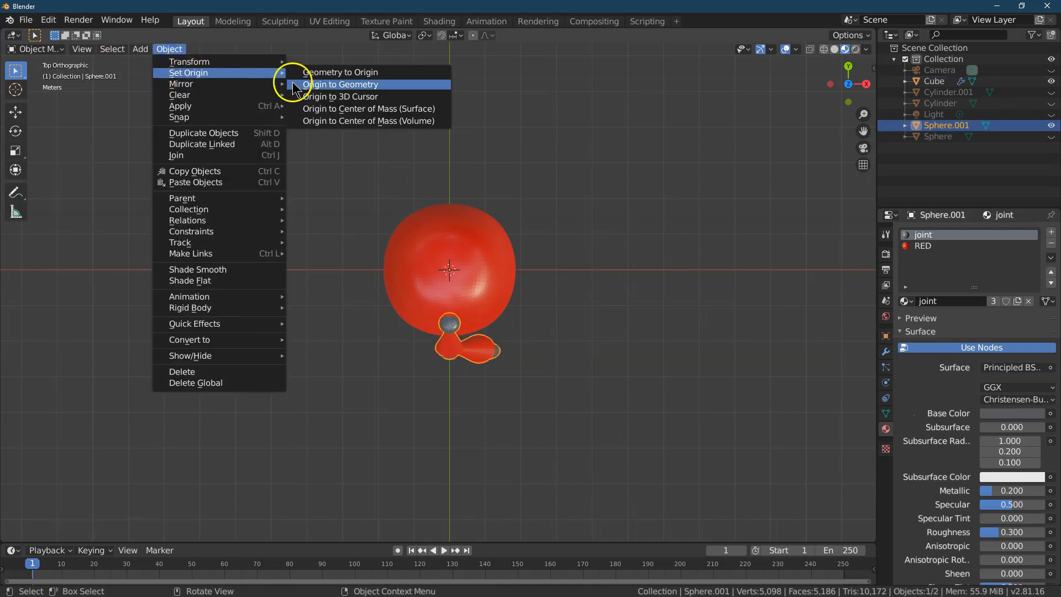
left_click(351, 97)
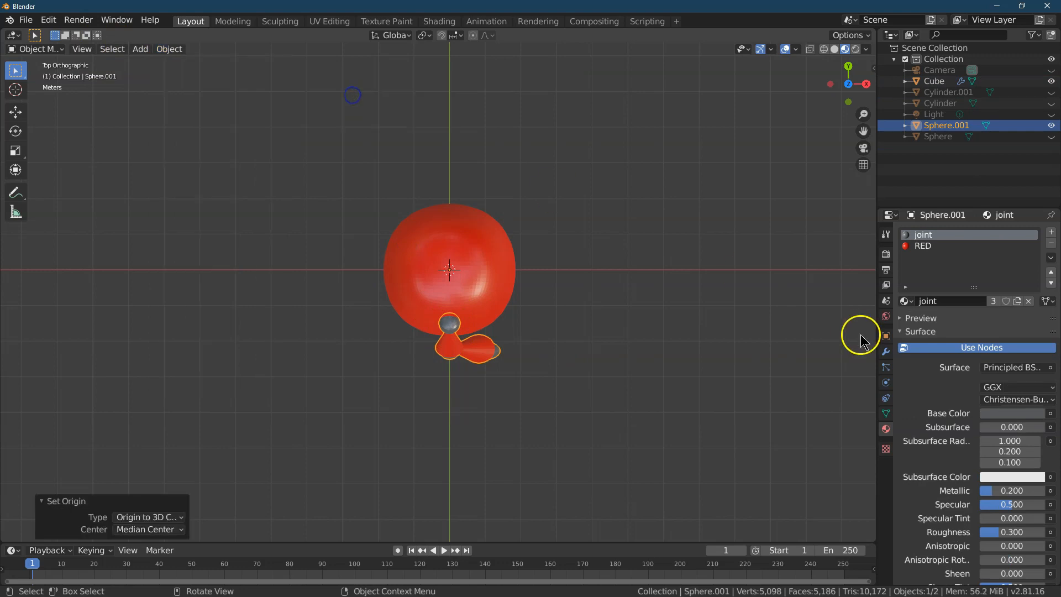
- Add a Mirror modifier to the joined arm, try mirroring along Y, and turn off both the X and Y axes
left_click(887, 352)
left_click(926, 233)
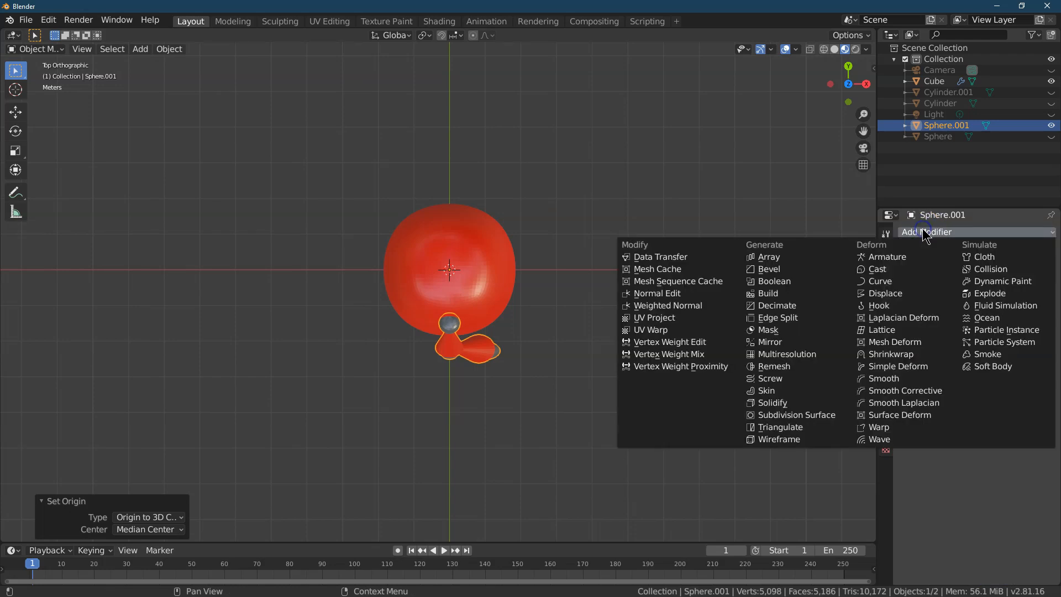
left_click(781, 342)
left_click(912, 306)
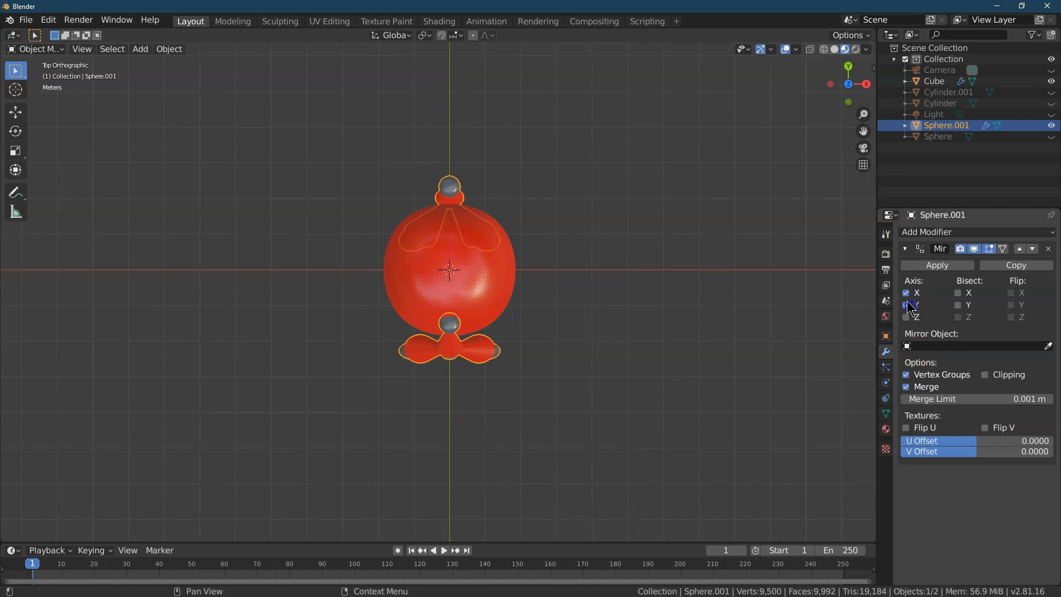
left_click(907, 293)
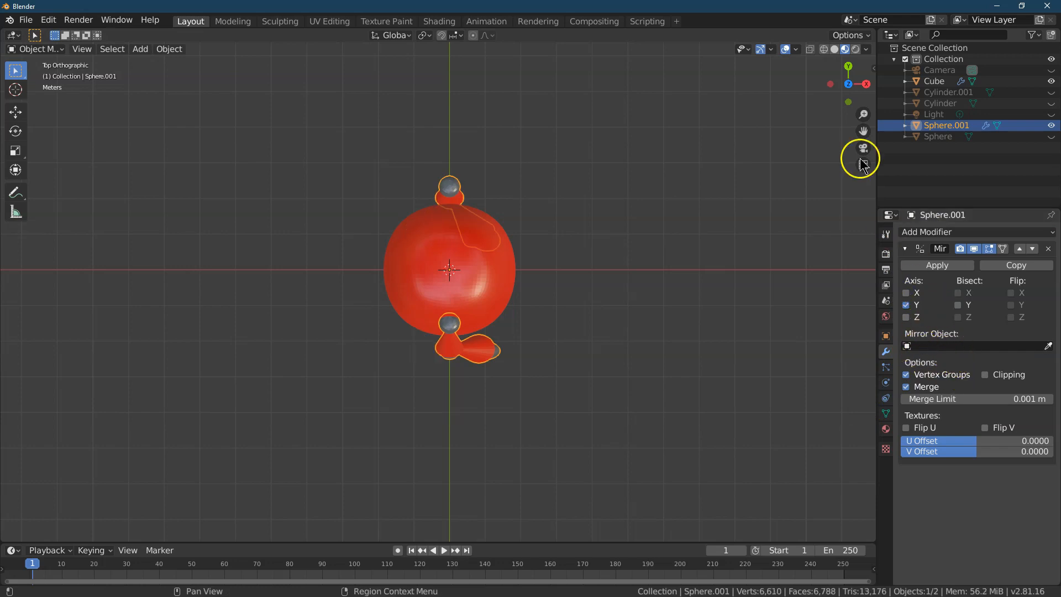
left_click_drag(854, 89, 740, 494)
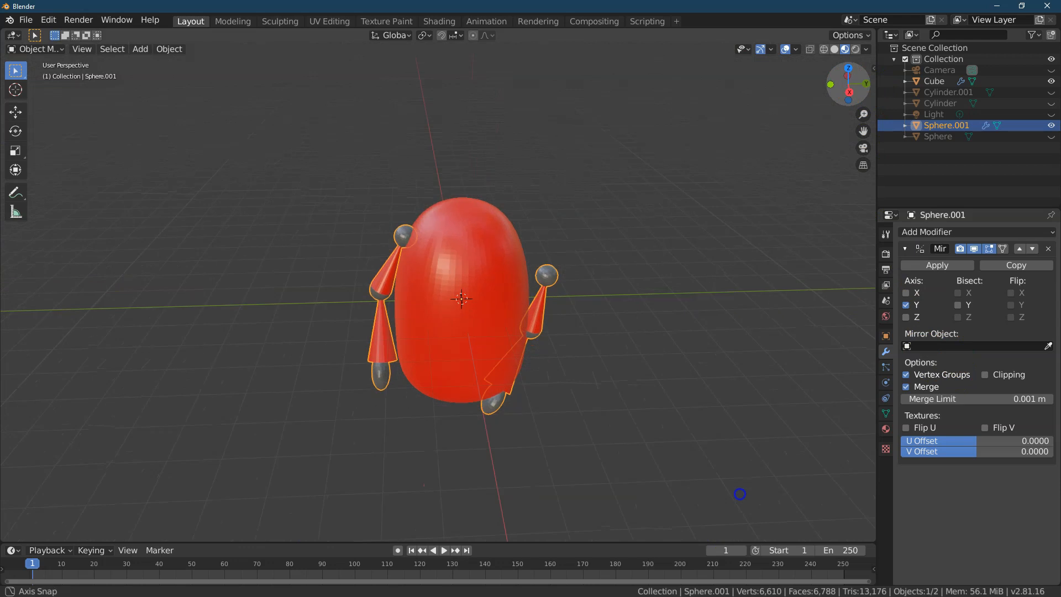
left_click(907, 306)
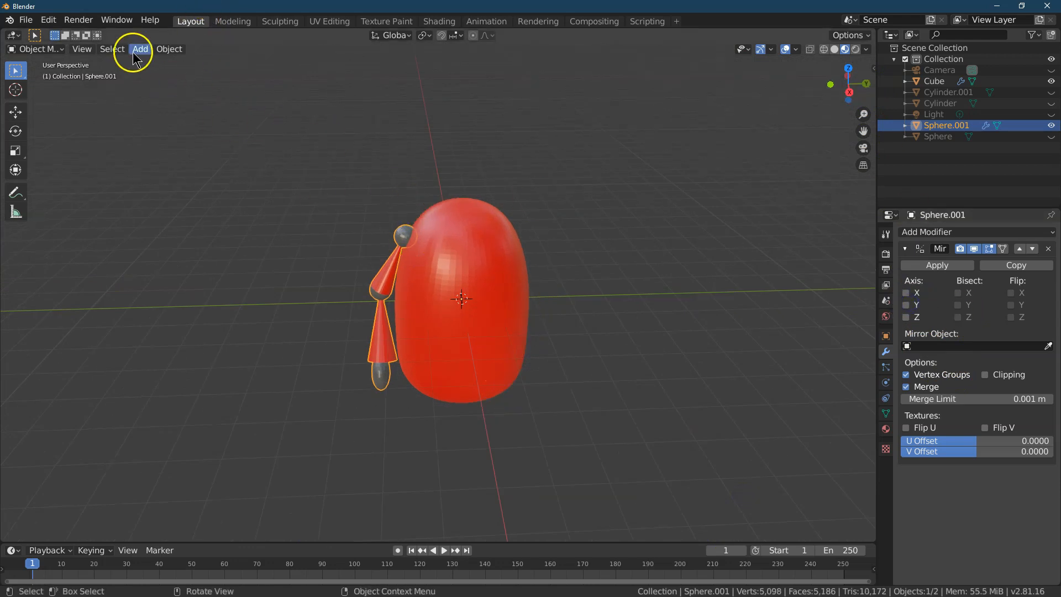
- Apply the joined arm's location, rotation and scale, and mirror it along Y only
left_click(166, 49)
mouse_move(253, 97)
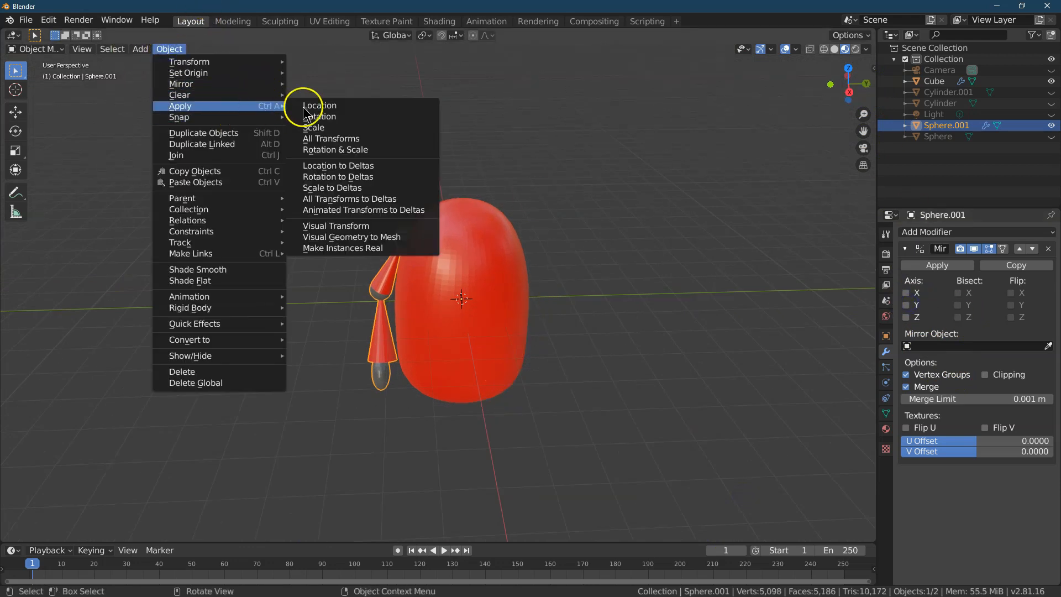
left_click(306, 106)
left_click(180, 505)
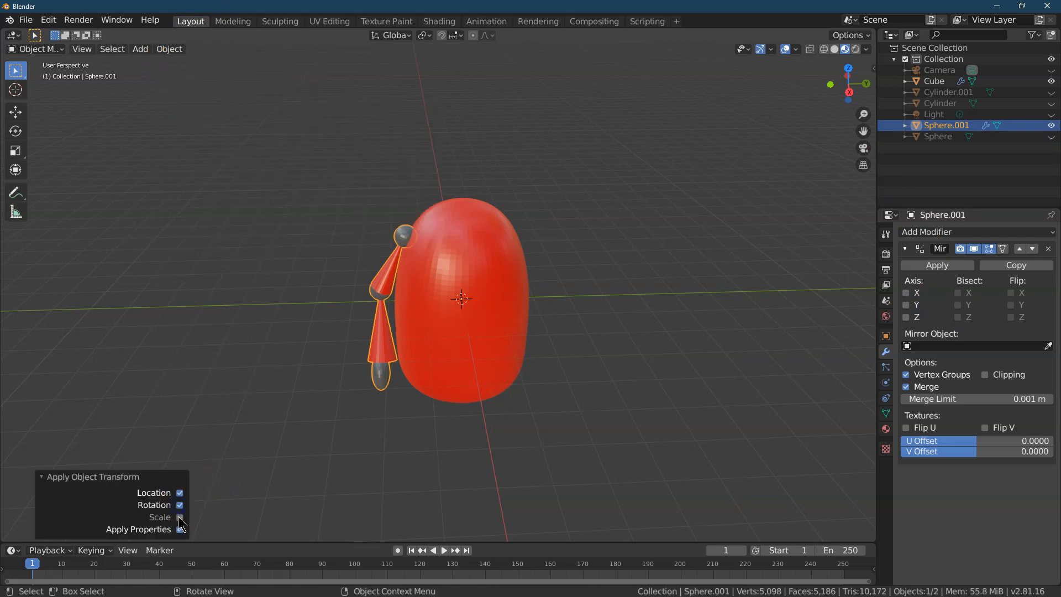
left_click(907, 293)
left_click(911, 306)
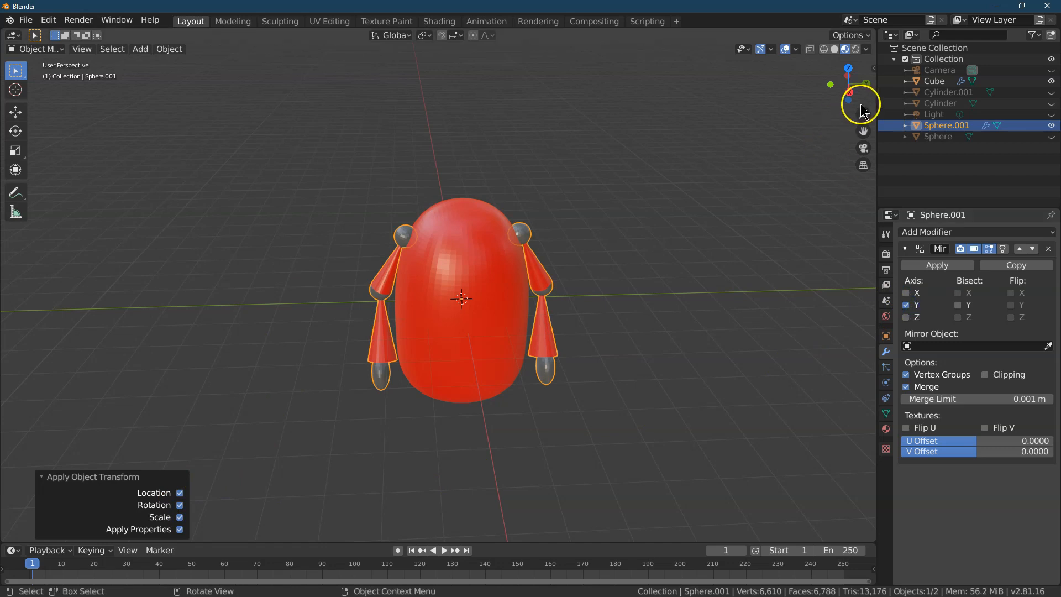
- Unhide the light, the head sphere, the toothed cylinder and the eye cylinder
mouse_move(851, 90)
left_mouse_down()
mouse_move(830, 92)
mouse_move(843, 530)
mouse_move(829, 64)
mouse_move(848, 95)
left_mouse_up()
left_click(1051, 114)
left_click(1051, 136)
left_click(1051, 102)
left_click(1051, 92)
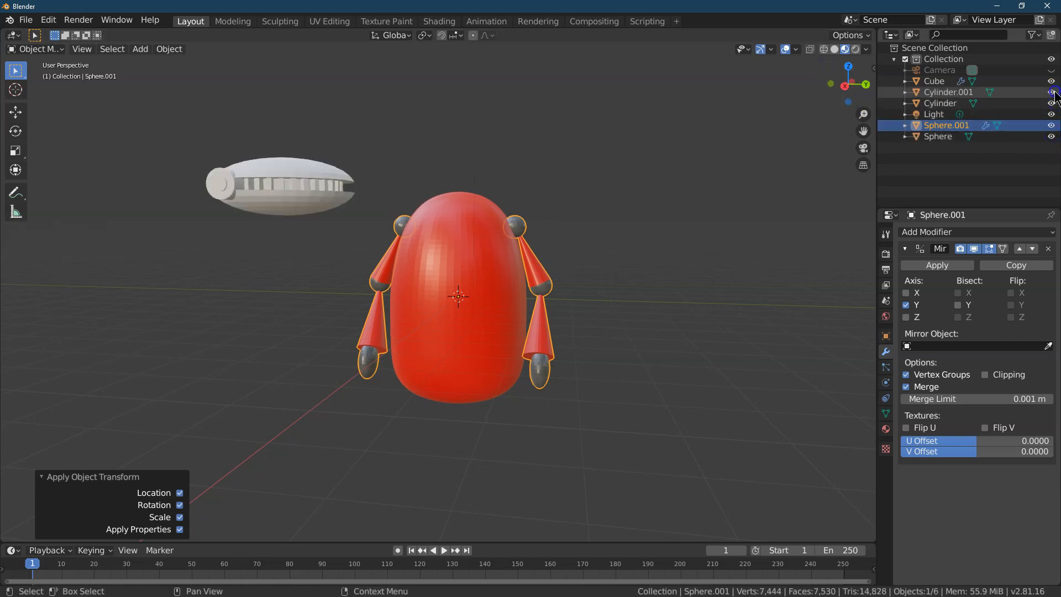
- Place the split head sphere above the body by setting its location to Y 0 m and Z 3.25 m
left_click(323, 166)
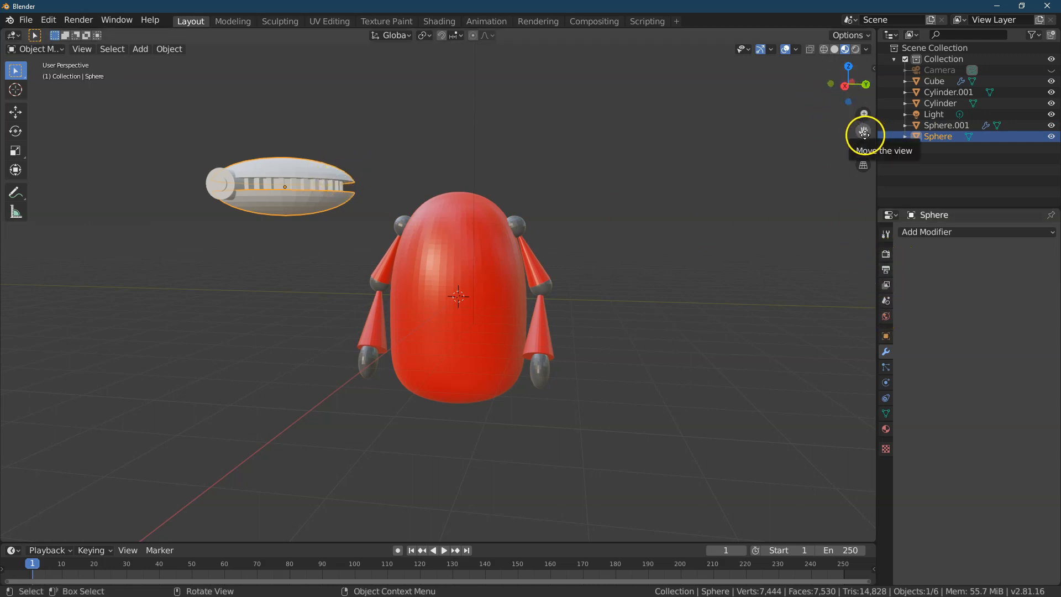
left_click(886, 336)
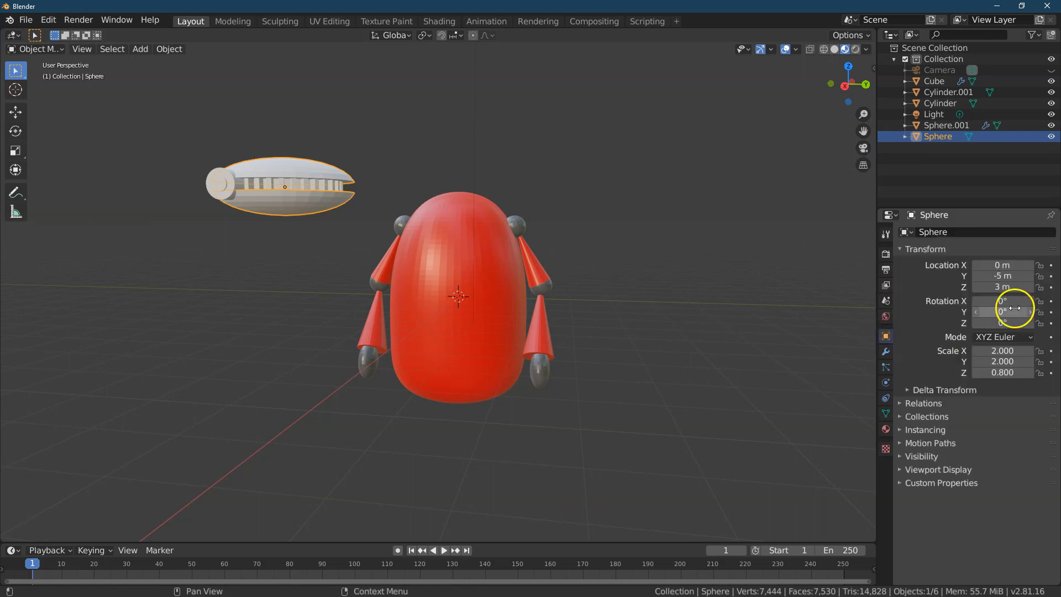
left_click(1005, 276)
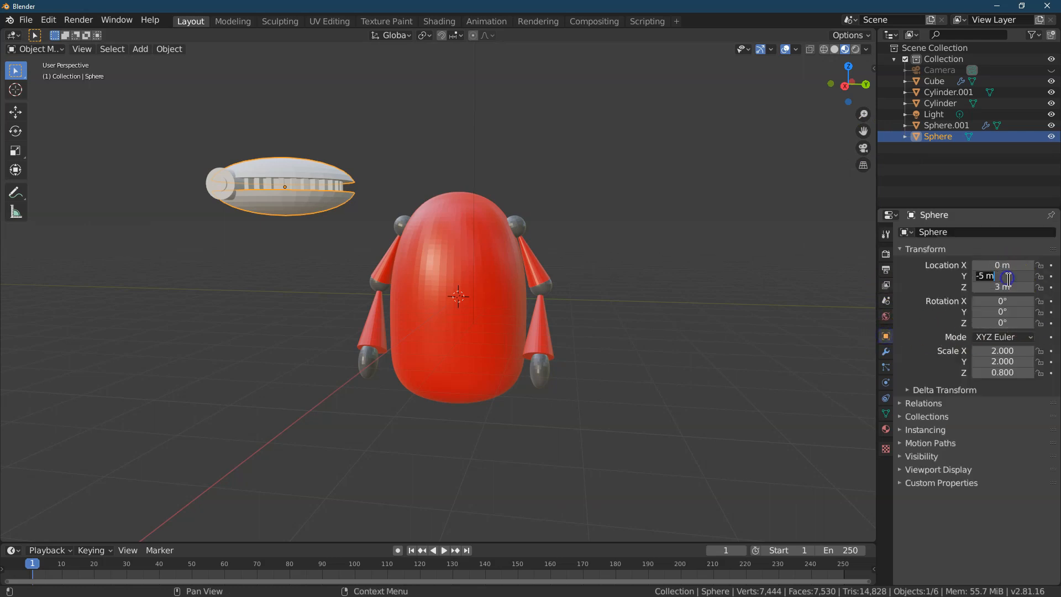
type("0")
key("Return")
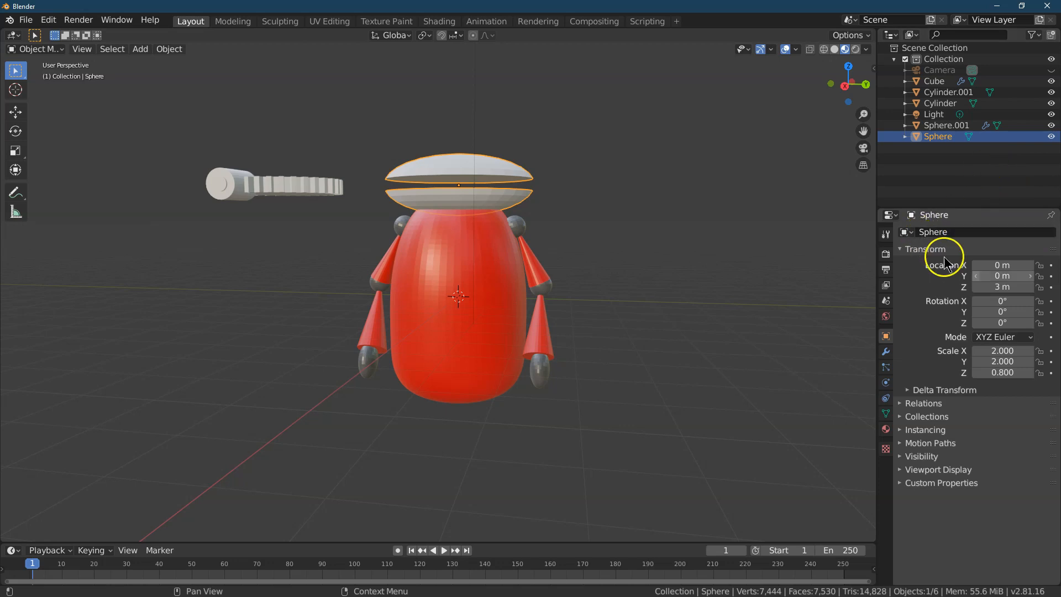
left_click(1013, 288)
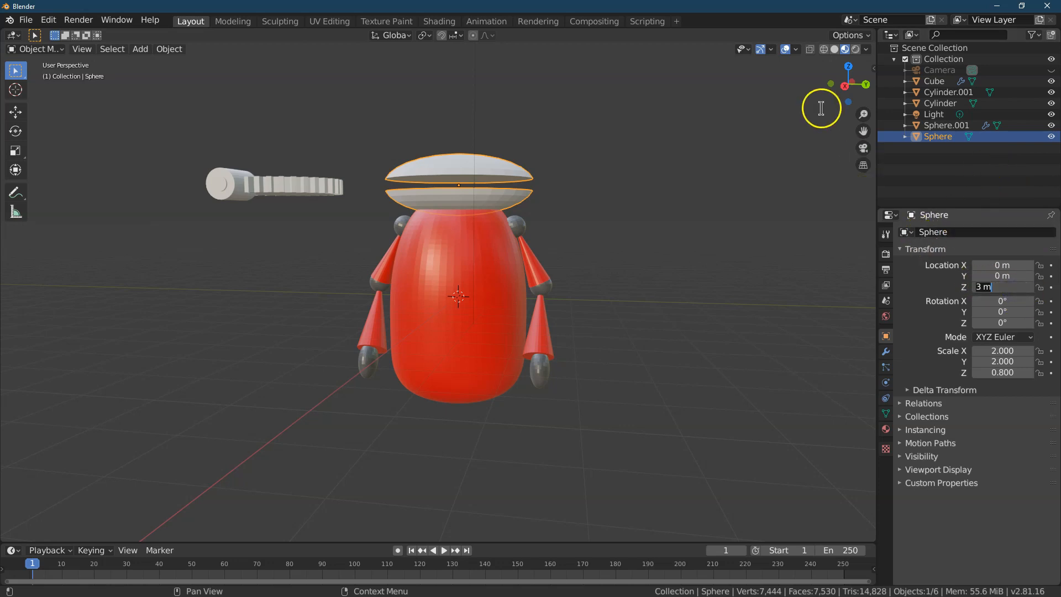
left_click(15, 112)
left_click_drag(459, 143, 459, 128)
left_click(989, 287)
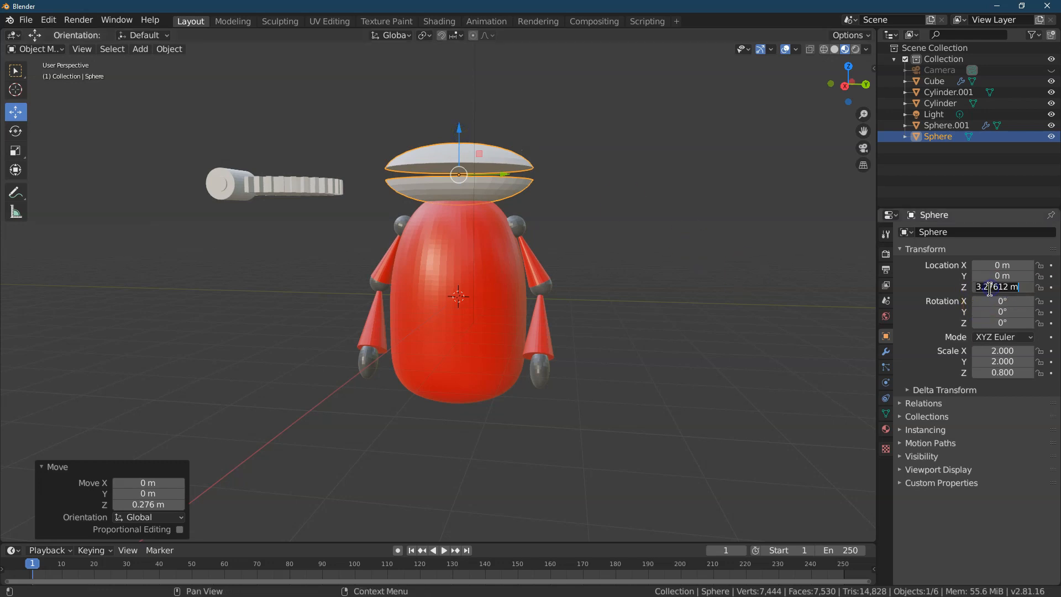
type("3.2")
key("Return")
- Fit the toothed cylinder into the head gap by setting its location to Y 0 m and Z 3.25 m
left_click(319, 188)
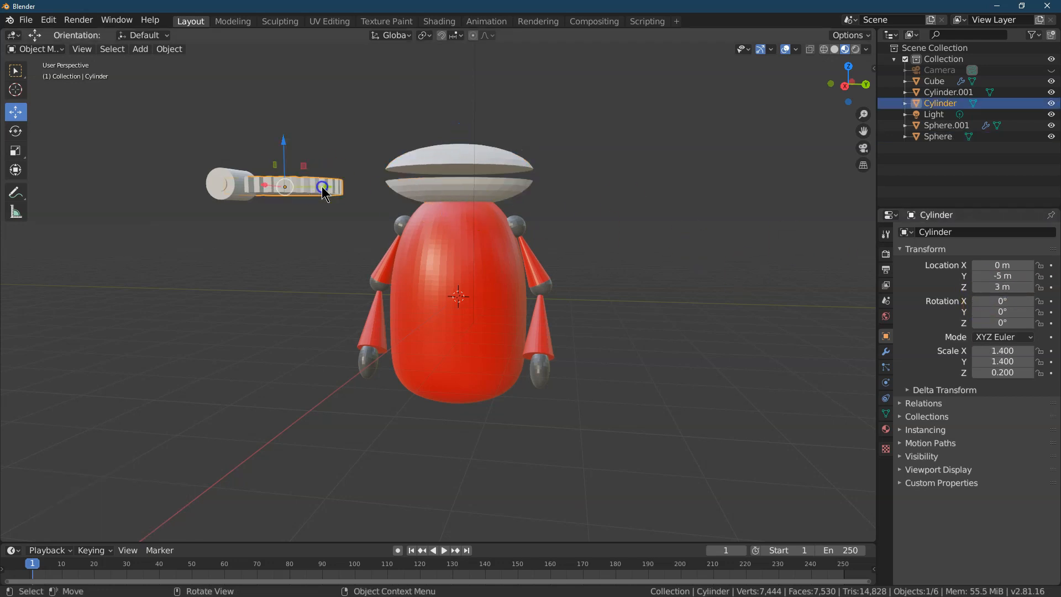
left_click(1003, 276)
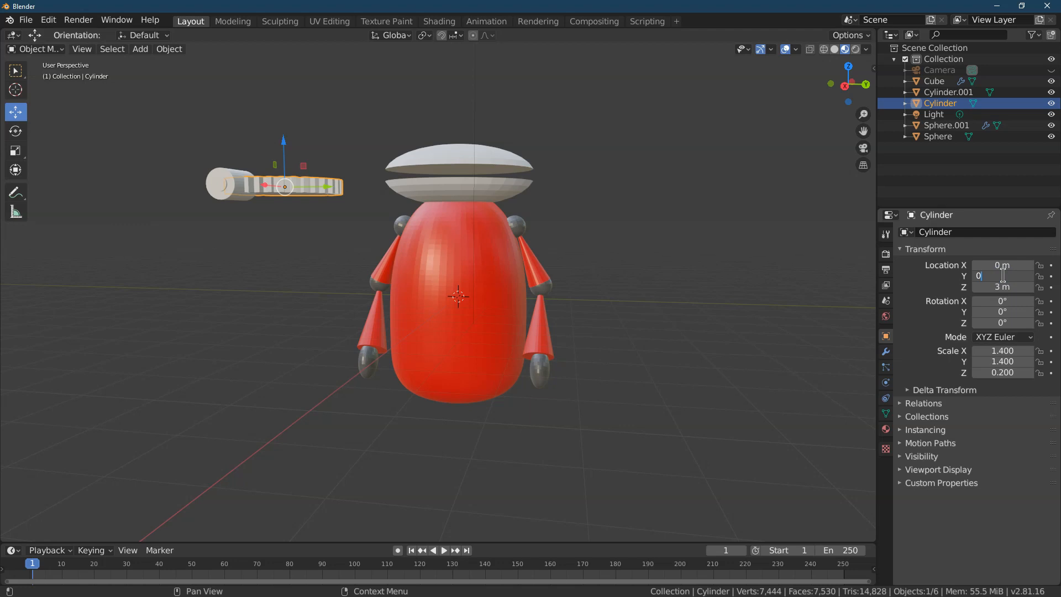
type("0")
key("Return")
left_click(1000, 286)
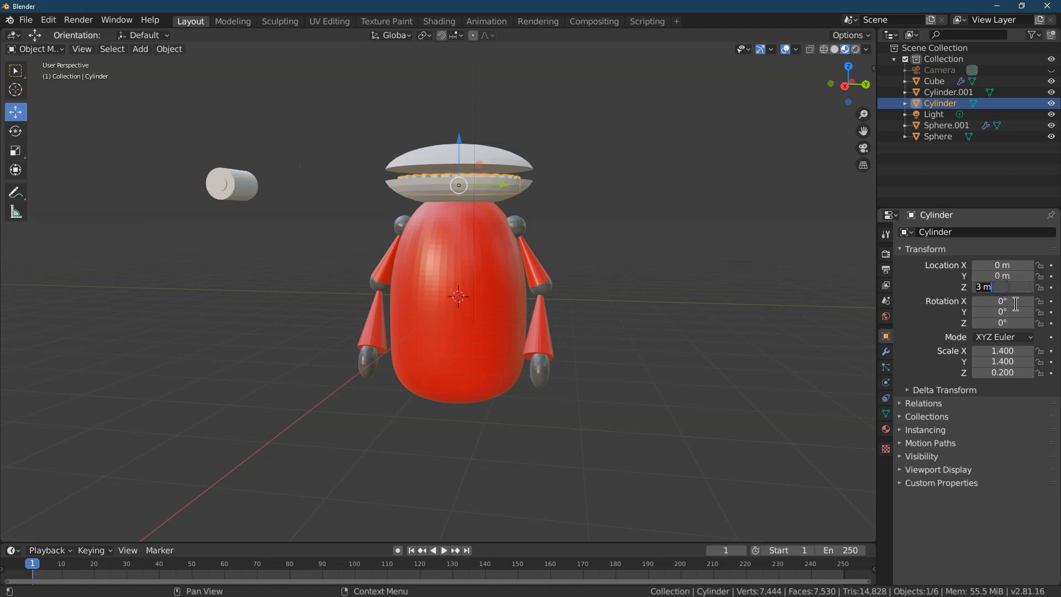
key("Return")
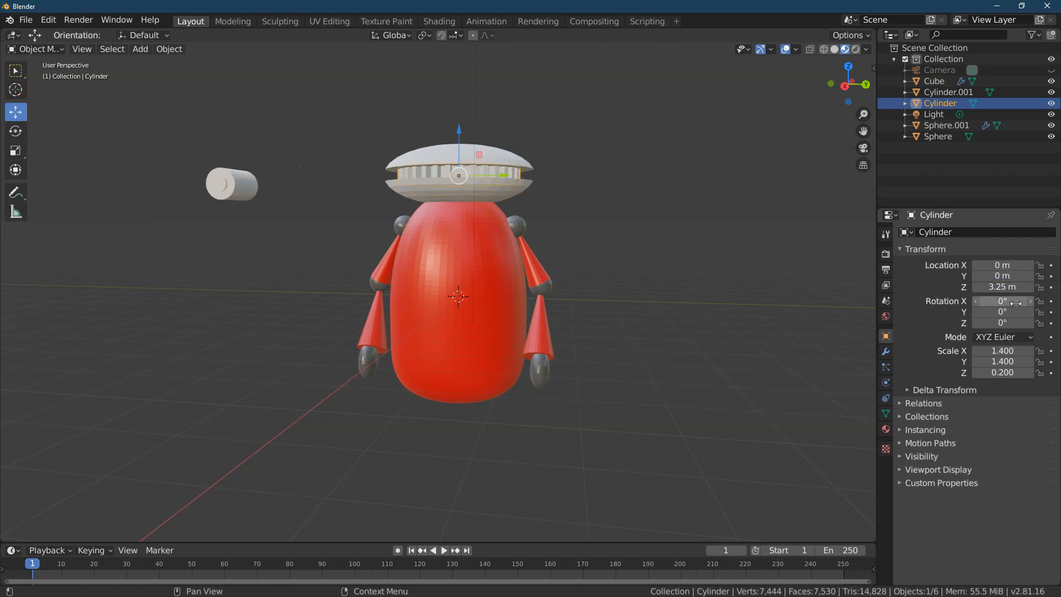
- Set the eye cylinder's Y location to 0 m to bring it to the head
left_click_drag(832, 74, 552, 89)
left_click_drag(858, 111, 728, 151)
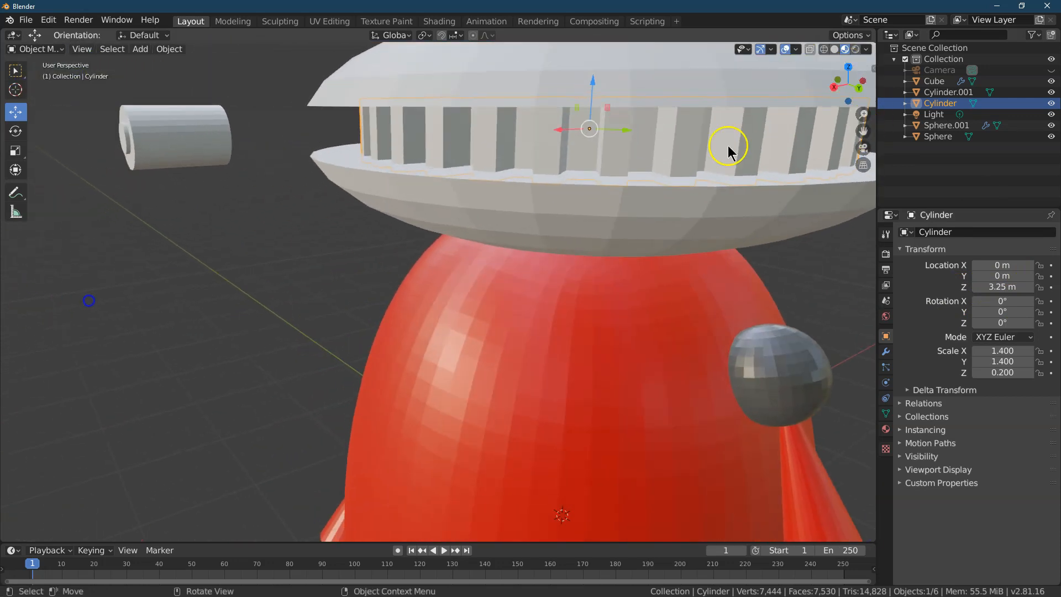
left_click(182, 148)
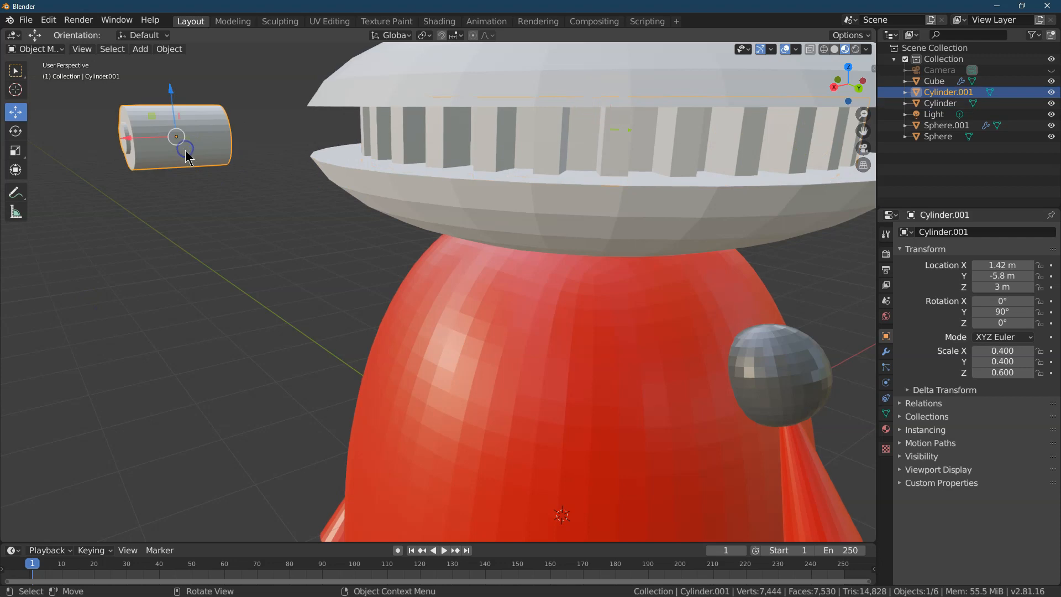
left_click(1010, 277)
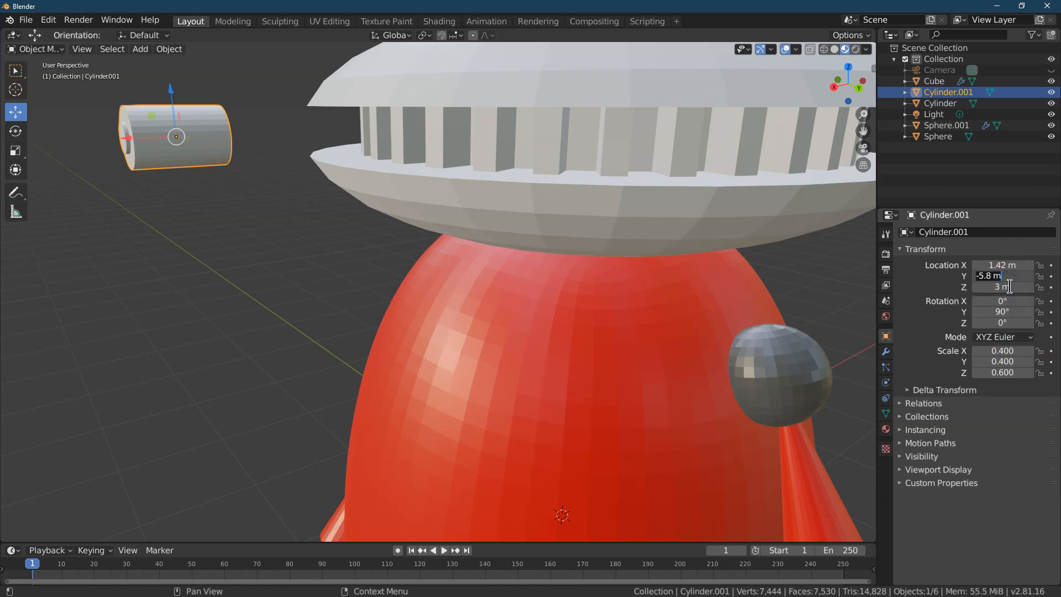
type("0")
key("Return")
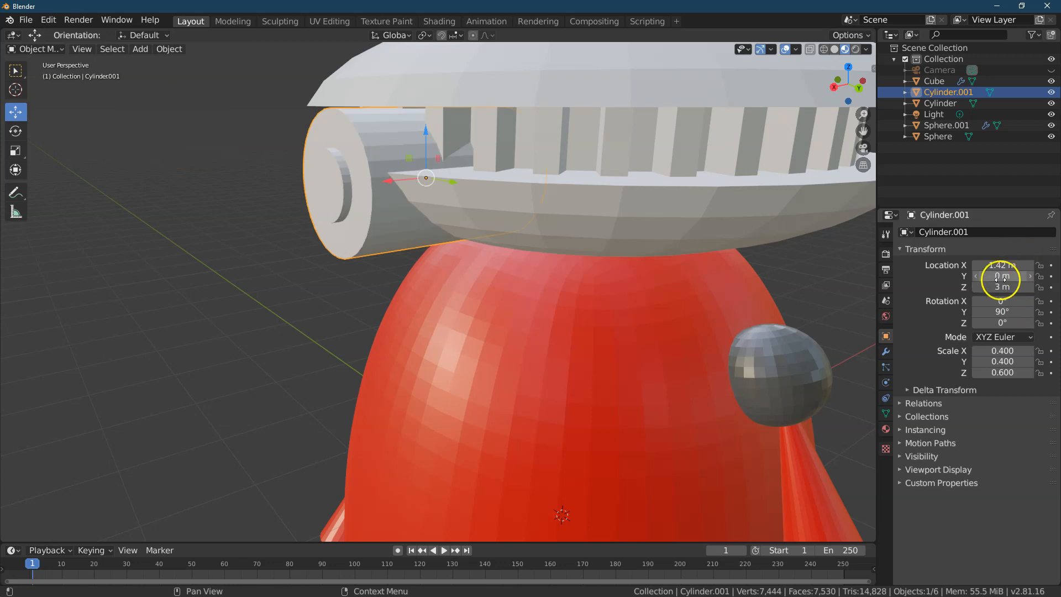
- Move the eye cylinder up to about Z 3.18 m and off-center to about Y -0.59 m, adjusting how far it protrudes along X
left_click_drag(834, 83, 796, 88)
left_click_drag(657, 136, 655, 72)
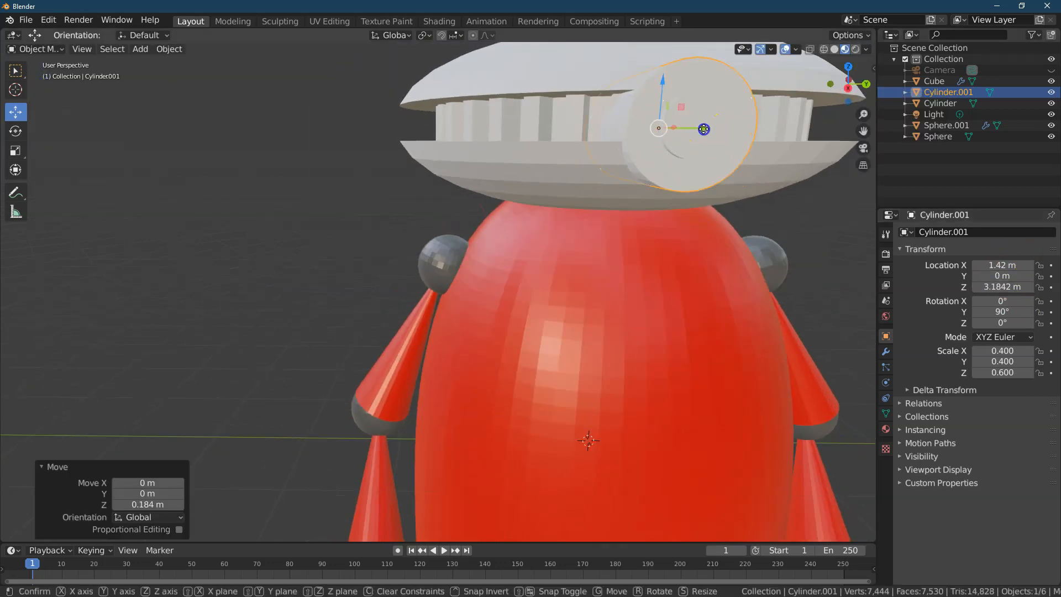
left_click_drag(685, 126, 617, 117)
mouse_move(849, 83)
left_mouse_down()
mouse_move(827, 228)
mouse_move(853, 189)
mouse_move(834, 78)
mouse_move(846, 83)
mouse_move(832, 95)
mouse_move(842, 75)
left_mouse_up()
left_click(845, 67)
mouse_move(518, 244)
left_mouse_down()
mouse_move(534, 245)
mouse_move(497, 238)
mouse_move(516, 246)
left_mouse_up()
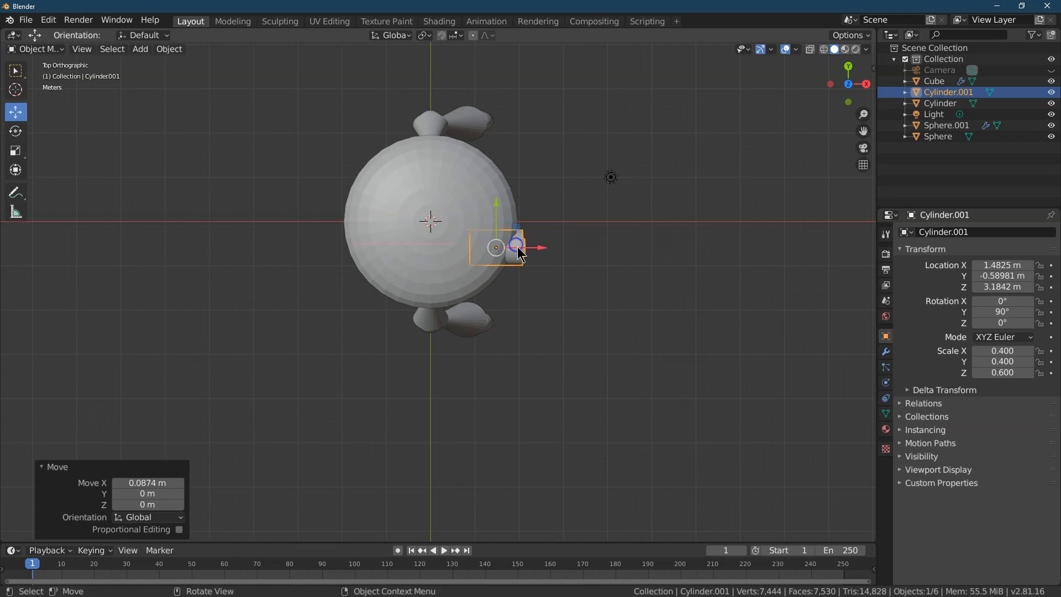
- Switch the viewport to material preview and set the eye cylinder's location to X 1.45 m and Y -0.58 m
left_click(845, 49)
left_click(1001, 266)
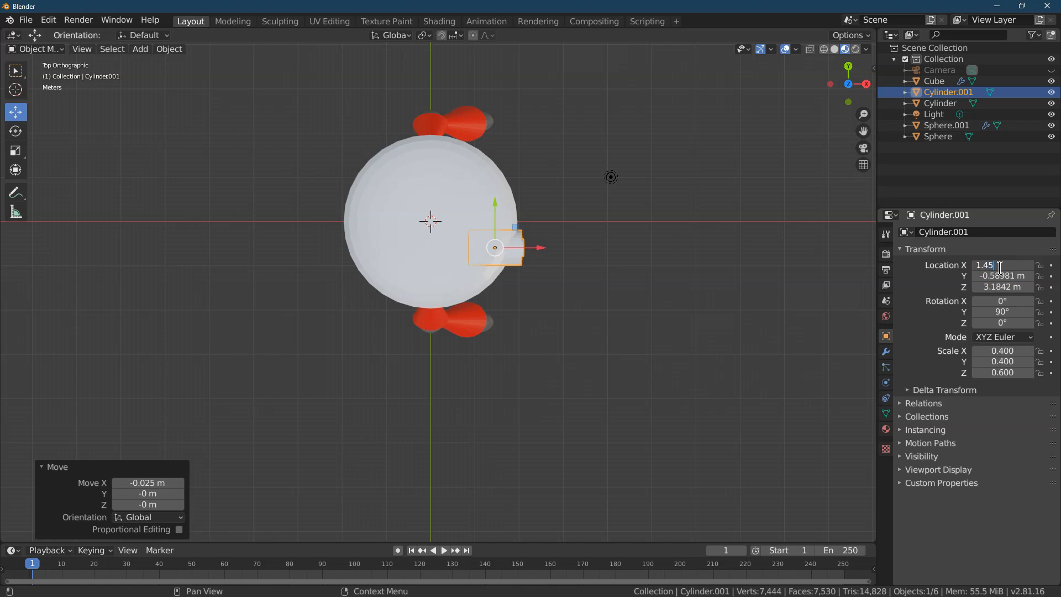
key("Tab")
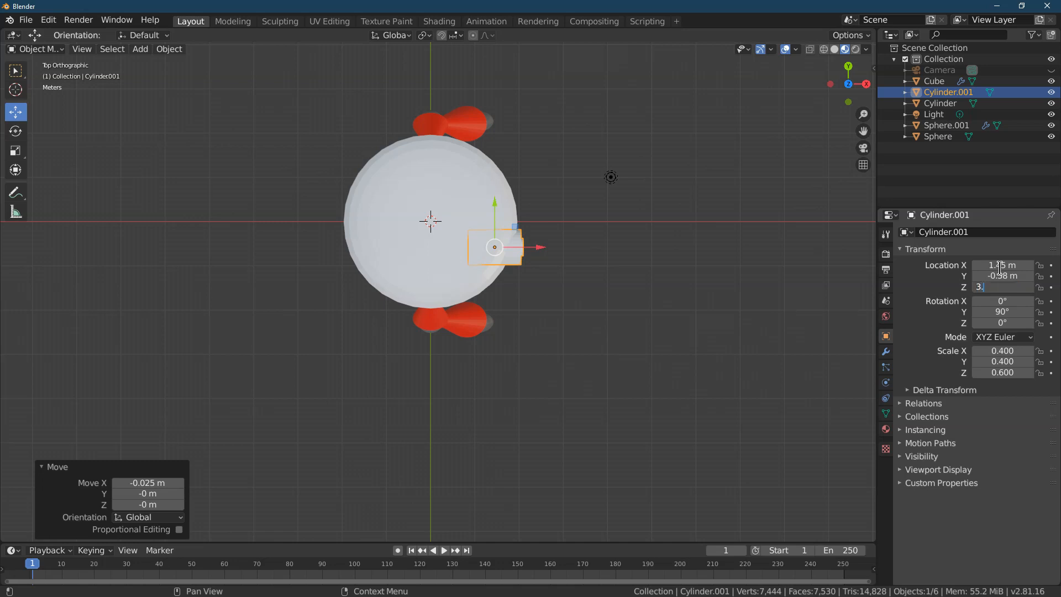
- Assign the existing RED material to the head sphere
left_click_drag(862, 90, 746, 512)
left_click(564, 221)
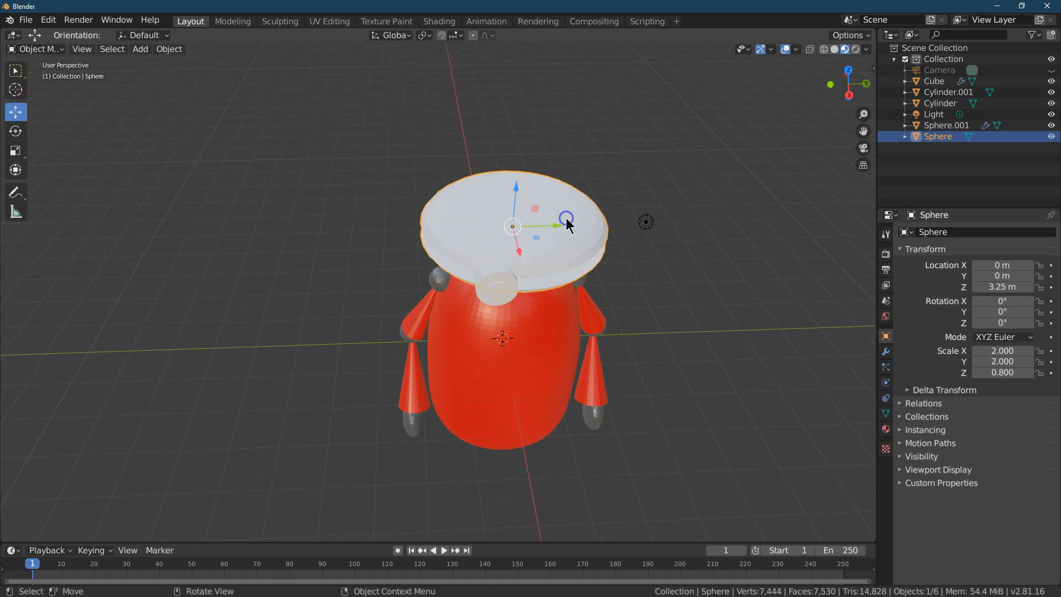
left_click(886, 428)
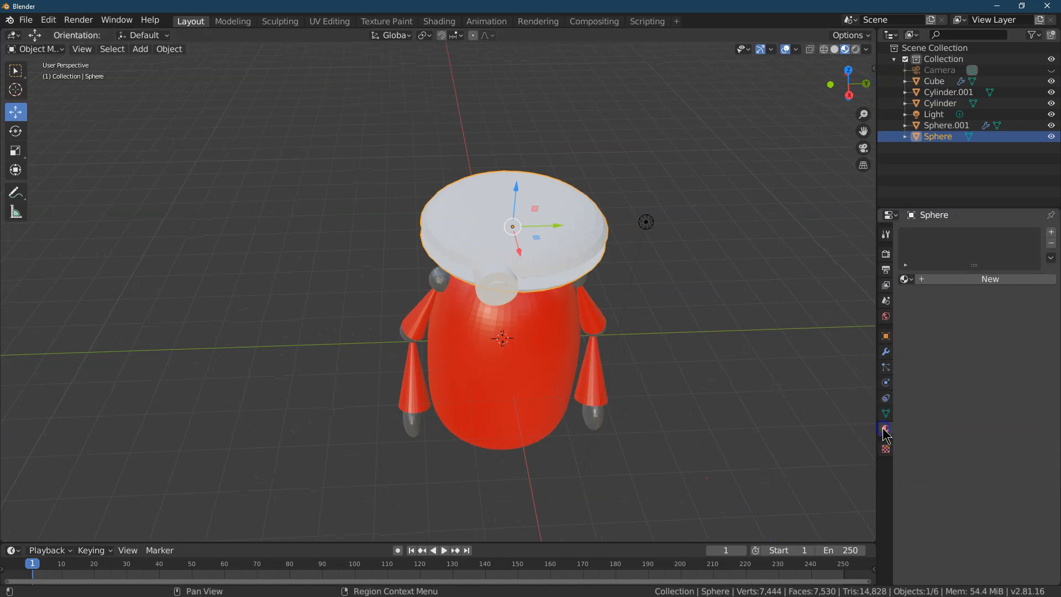
left_click(908, 280)
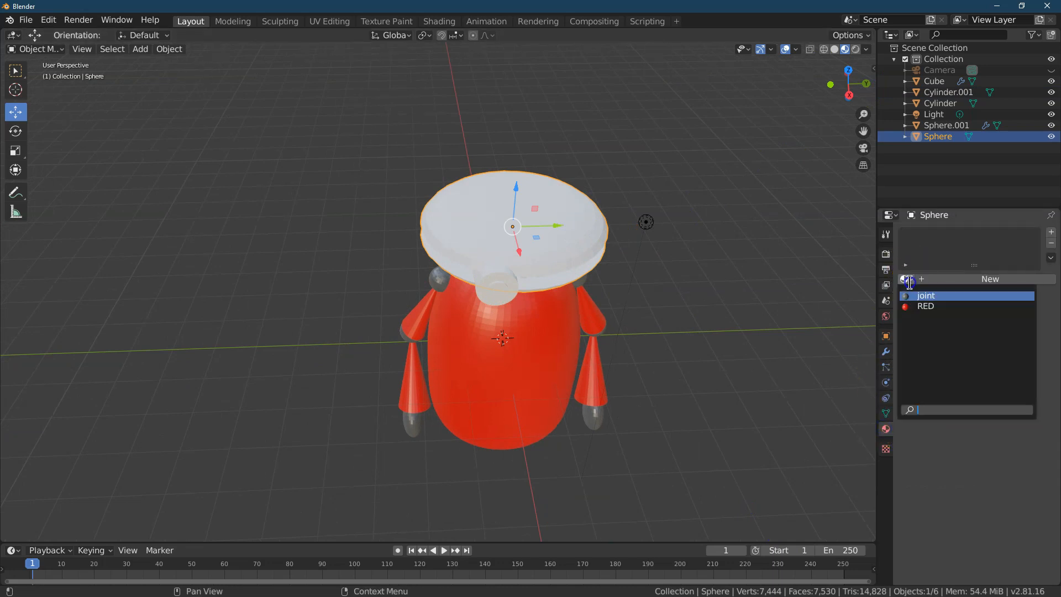
left_click(924, 307)
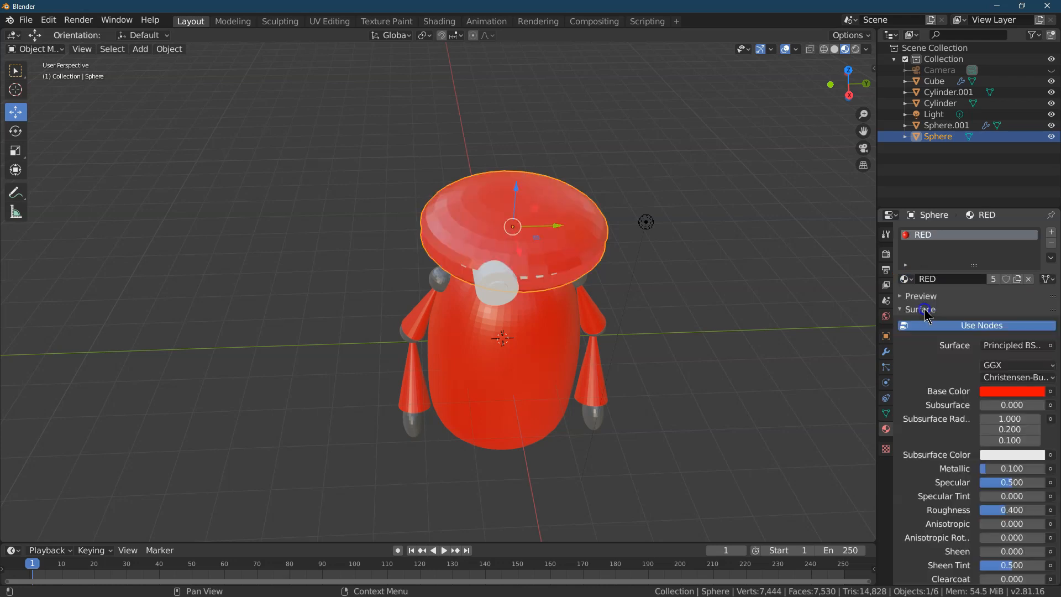
- Create a new material named gear on the toothed cylinder inside the head
left_click(539, 276)
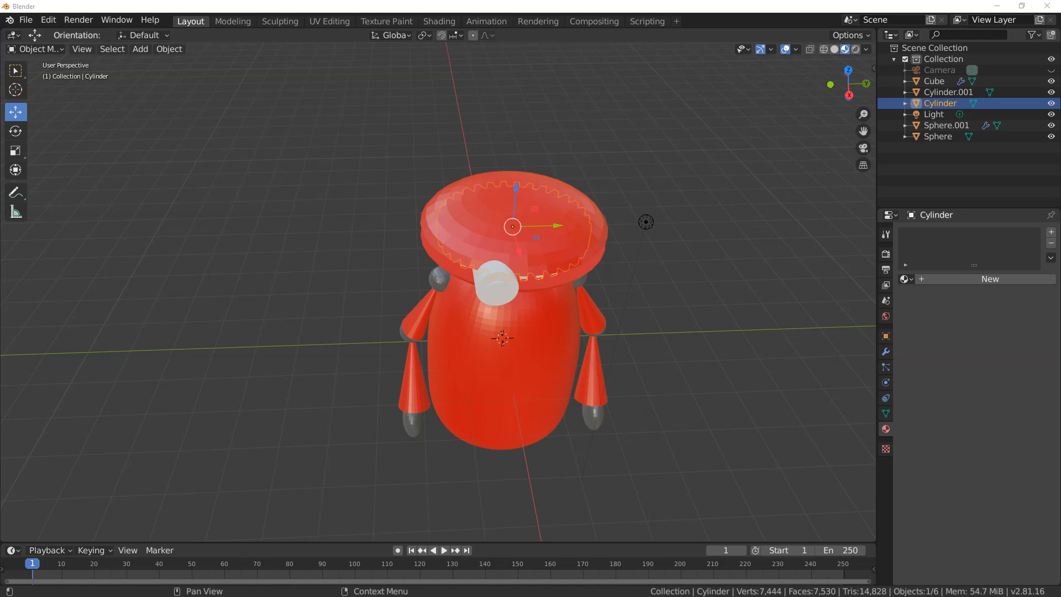
left_click(609, 11)
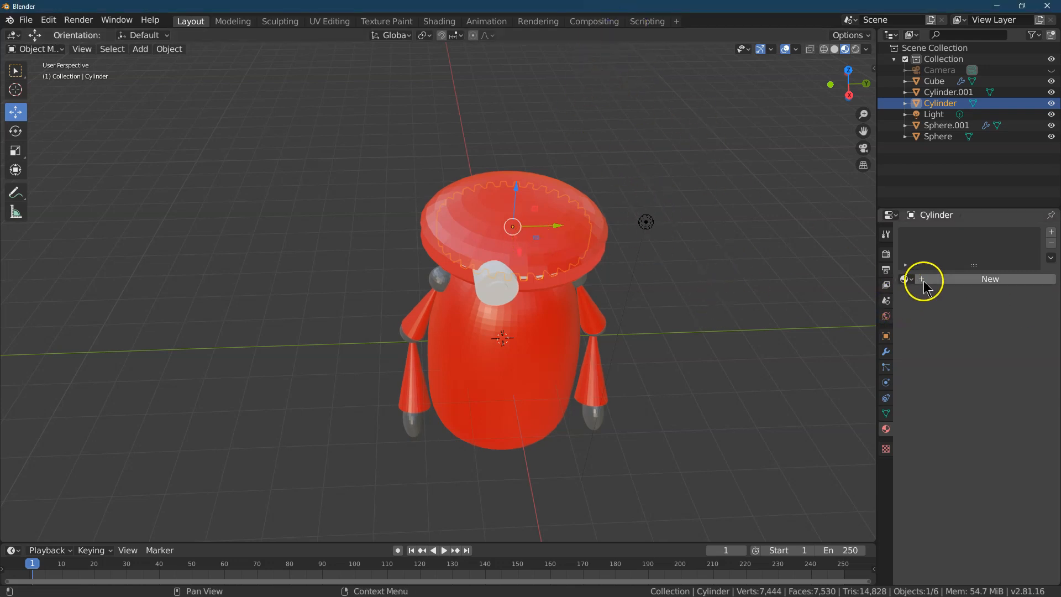
left_click(944, 279)
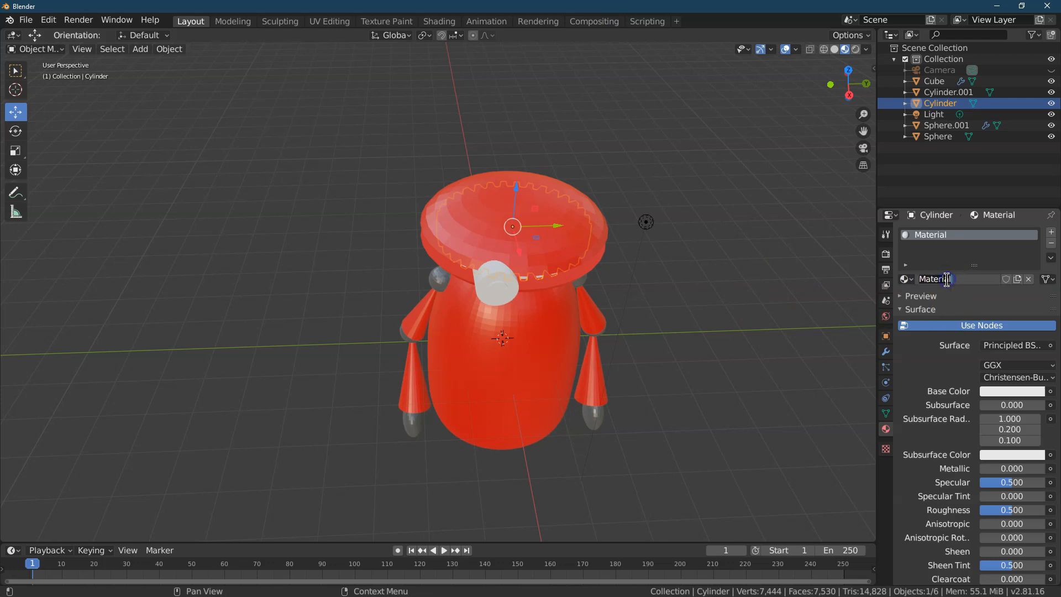
key("Return")
- Set the gear material's base color to hex 0800FF and its roughness to 0.4
left_click(1012, 391)
left_click(1011, 342)
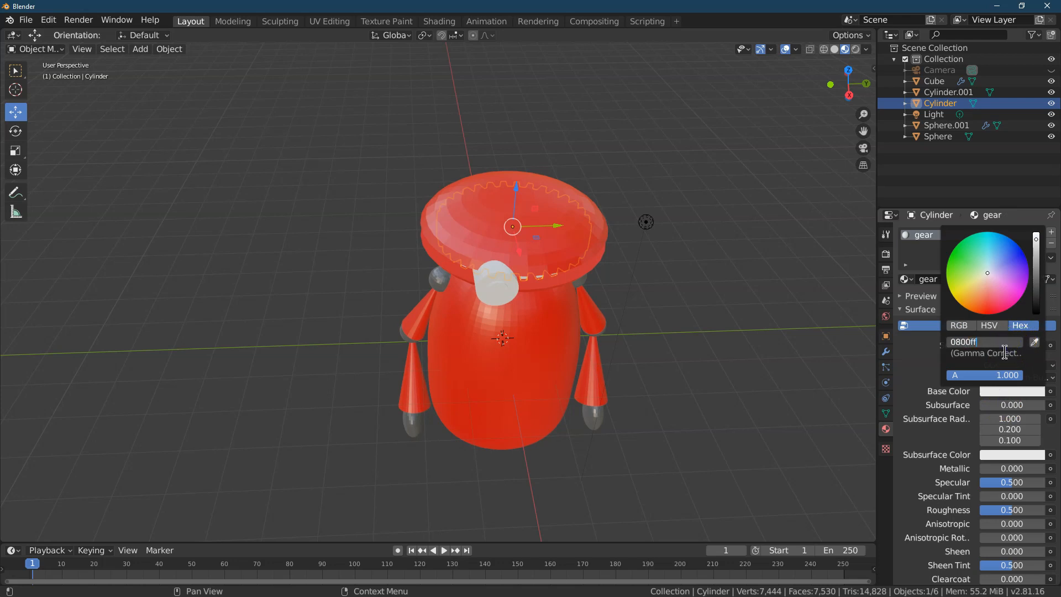
type("0800ff")
key("Return")
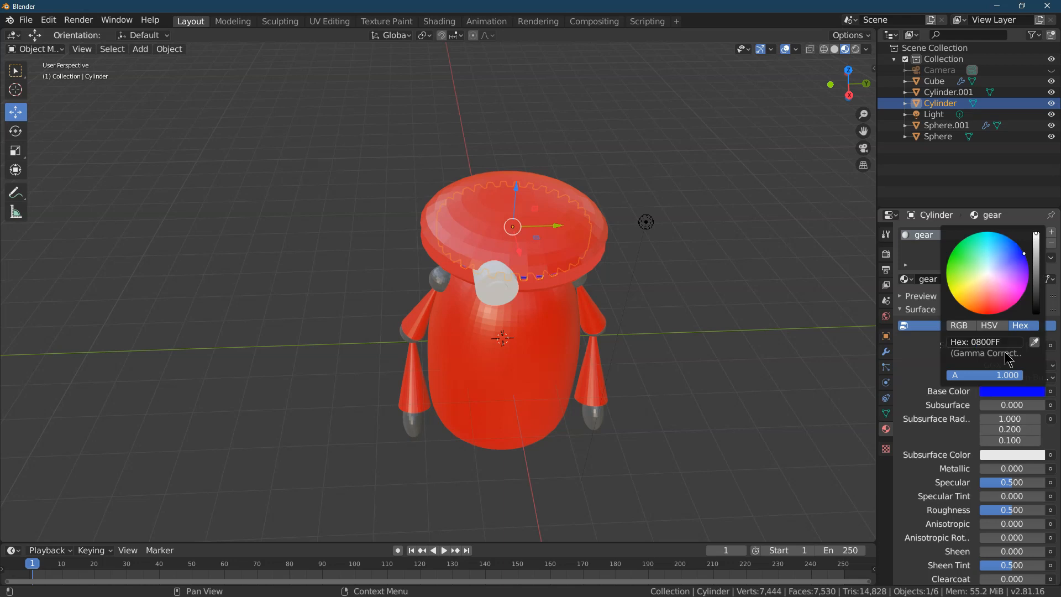
left_click(962, 455)
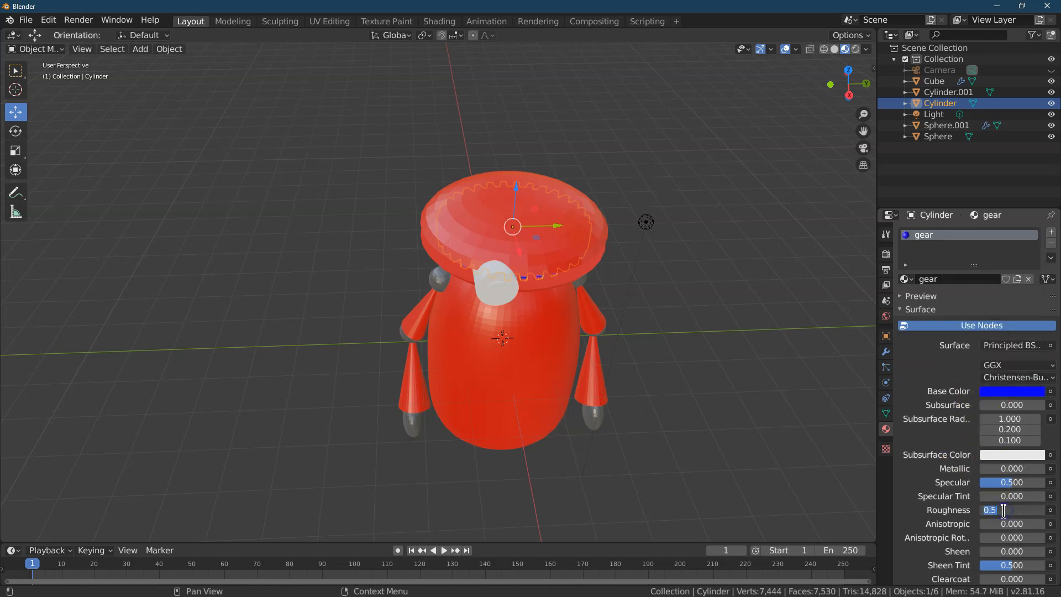
left_click_drag(848, 90, 851, 78)
left_click_drag(569, 43, 670, 91)
left_click_drag(38, 53, 38, 53)
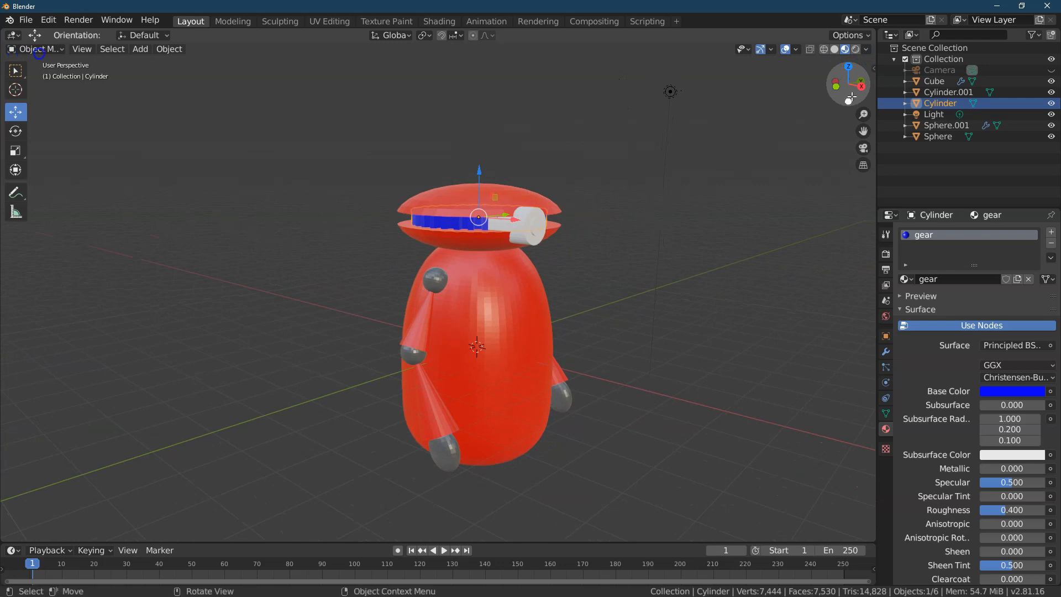
- Assign the existing joint material to the eye cylinder at the front of the head
left_click(520, 238)
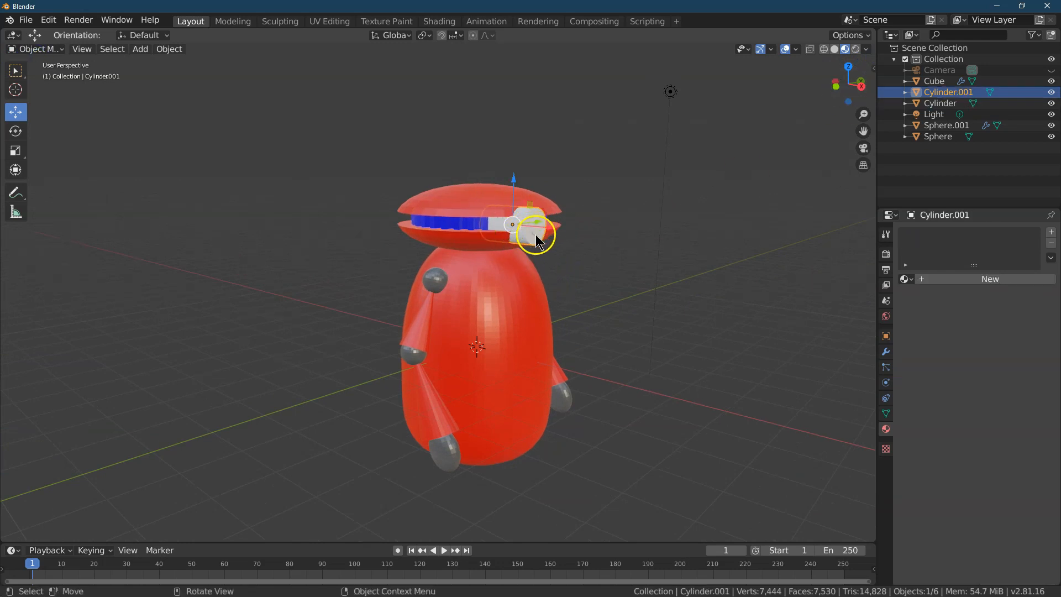
left_click(906, 279)
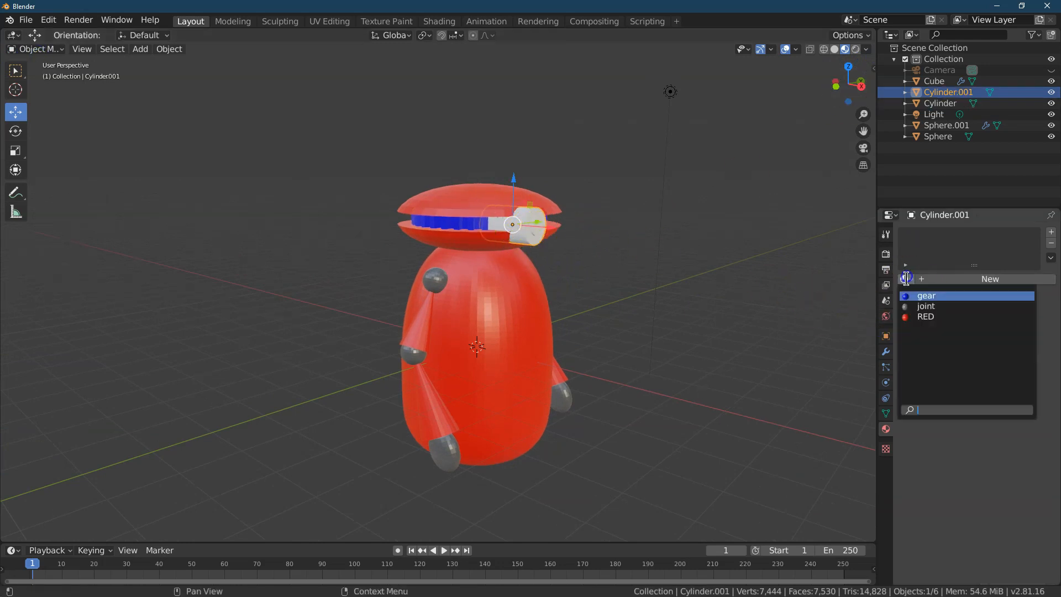
left_click(927, 306)
- Enter Edit Mode on the eye cylinder and select the ring of front faces surrounding its central disc
left_click(34, 49)
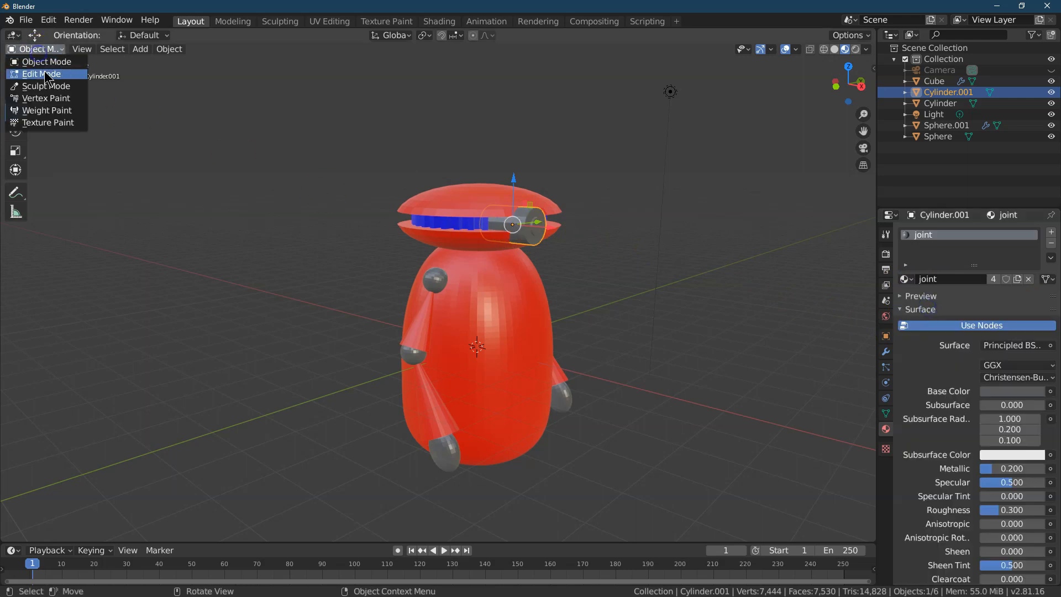
left_click(42, 74)
left_click_drag(864, 115, 863, 88)
left_click(864, 148)
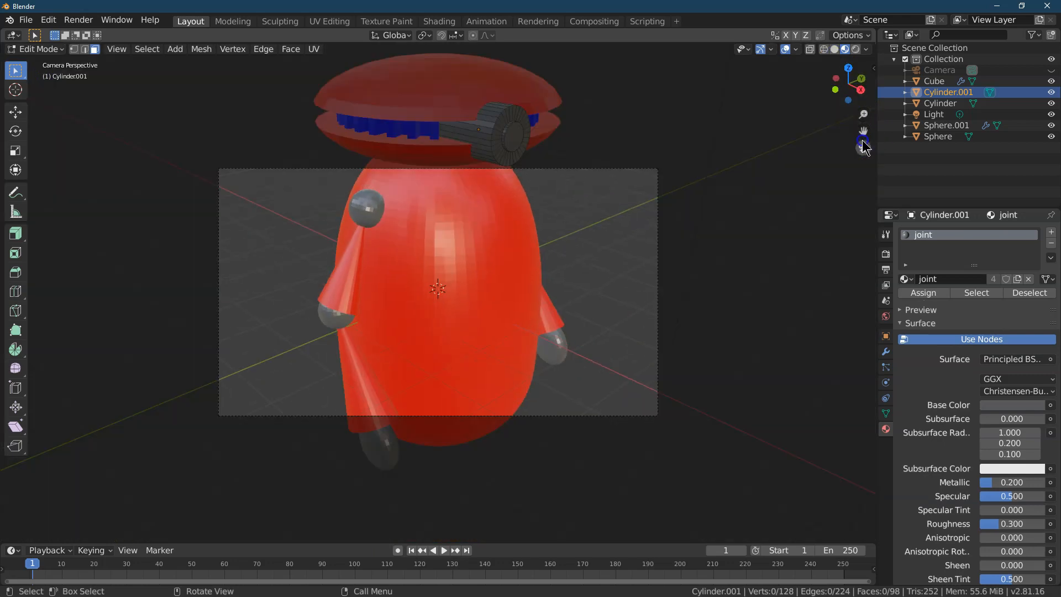
left_click(864, 148)
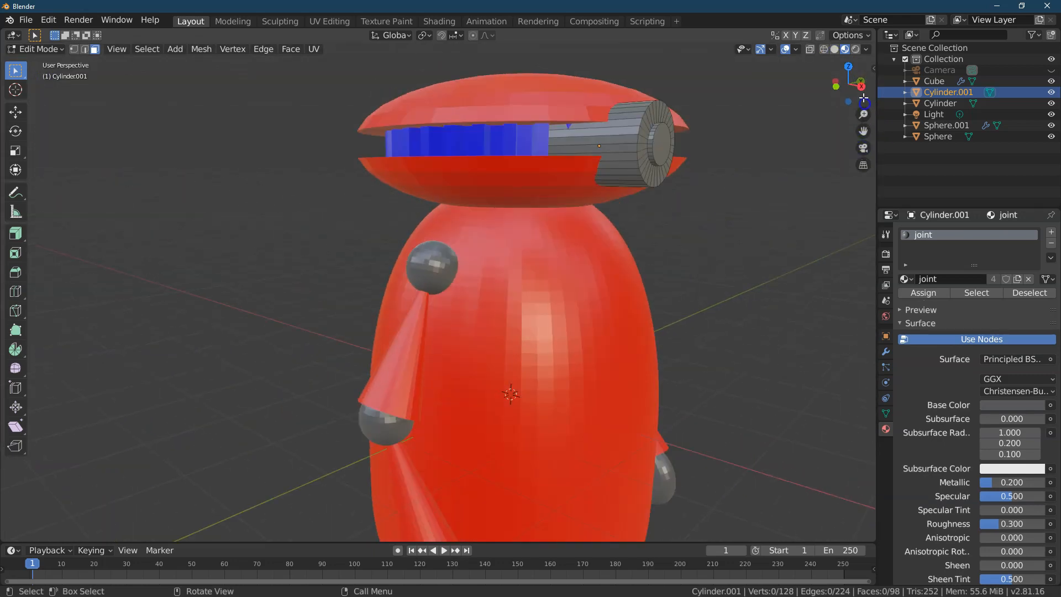
left_click_drag(863, 131, 688, 198)
mouse_move(869, 92)
left_mouse_down()
mouse_move(845, 83)
mouse_move(801, 95)
mouse_move(815, 81)
mouse_move(849, 91)
left_mouse_up()
left_click(851, 87)
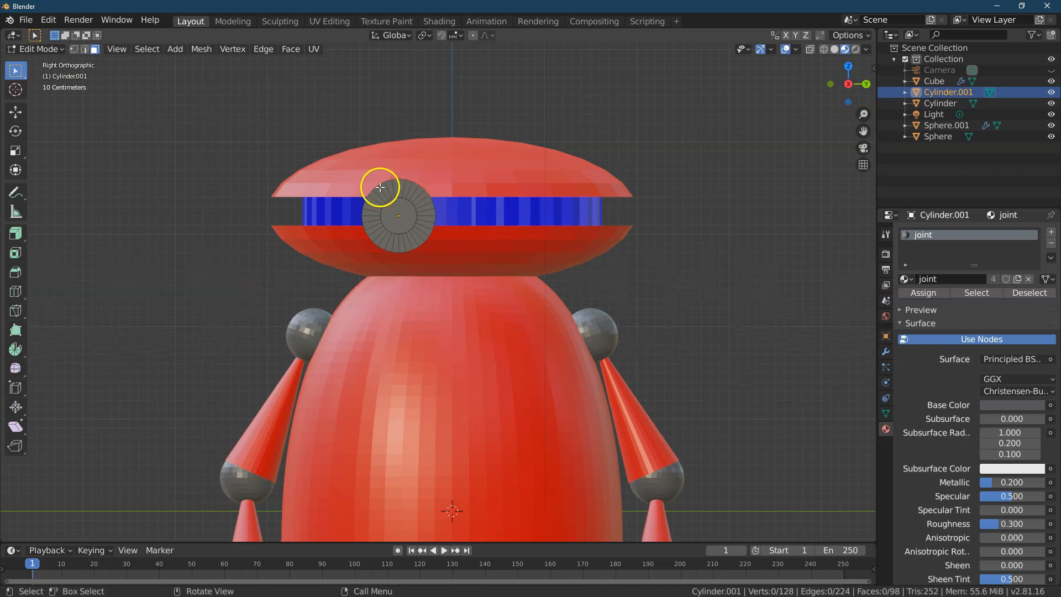
key("ctrl+r")
left_click_drag(417, 196, 427, 236)
mouse_move(369, 211)
left_mouse_down("shift")
mouse_move(375, 229)
mouse_move(375, 204)
left_mouse_up("shift")
left_click(395, 228, "shift")
mouse_move(846, 85)
left_mouse_down()
mouse_move(872, 88)
mouse_move(860, 84)
left_mouse_up()
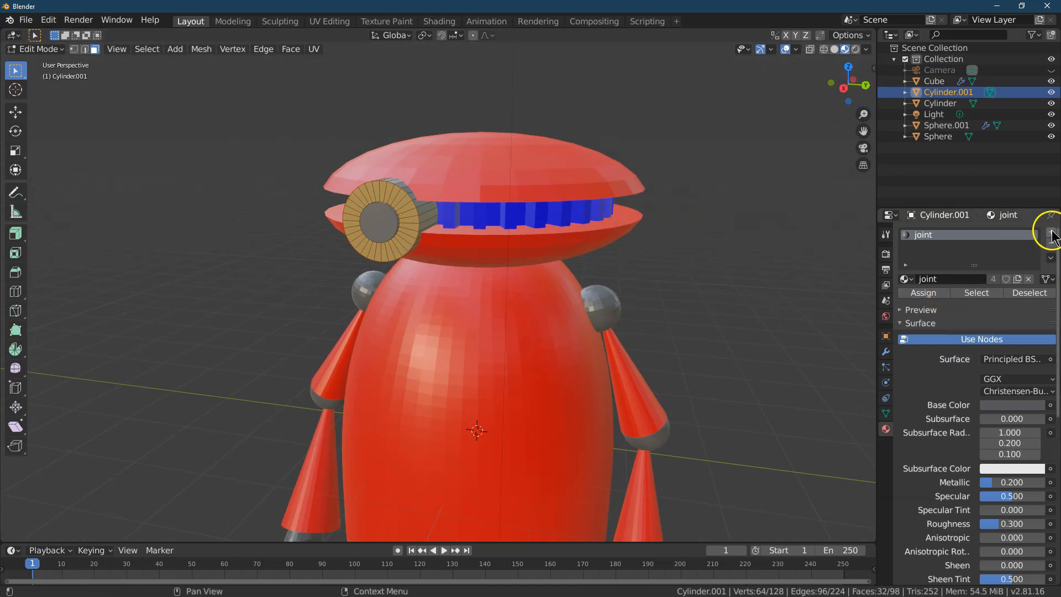
- Add a second material slot to the eye cylinder with a new material named eye1
left_click(1053, 235)
left_click(974, 303)
double_click(948, 301)
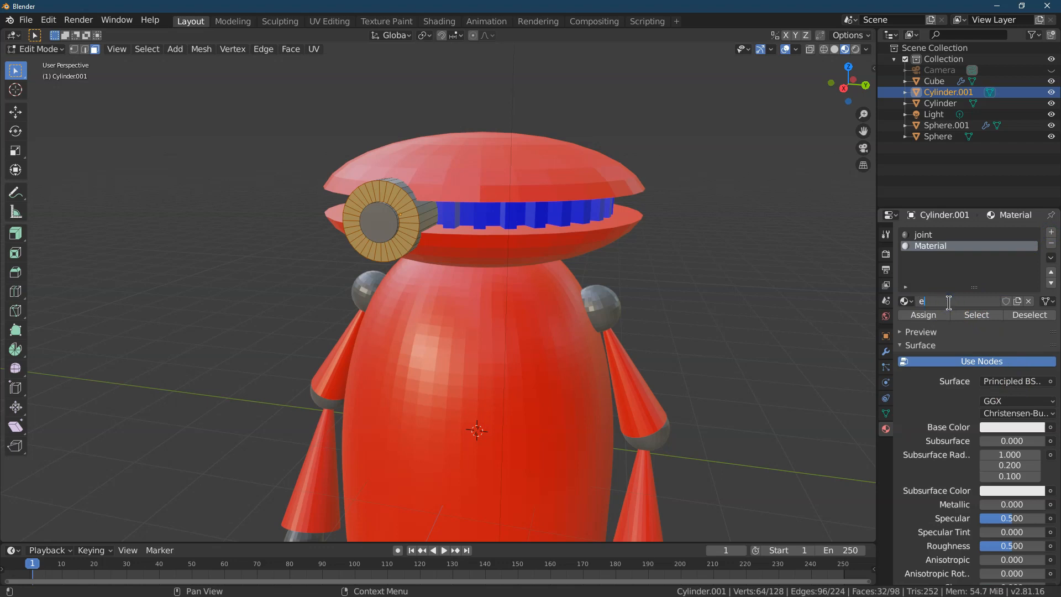
type("eye1")
- Set the eye1 material's base color to black and its roughness to 0.4
left_click(1013, 427)
left_click_drag(1036, 332, 1036, 353)
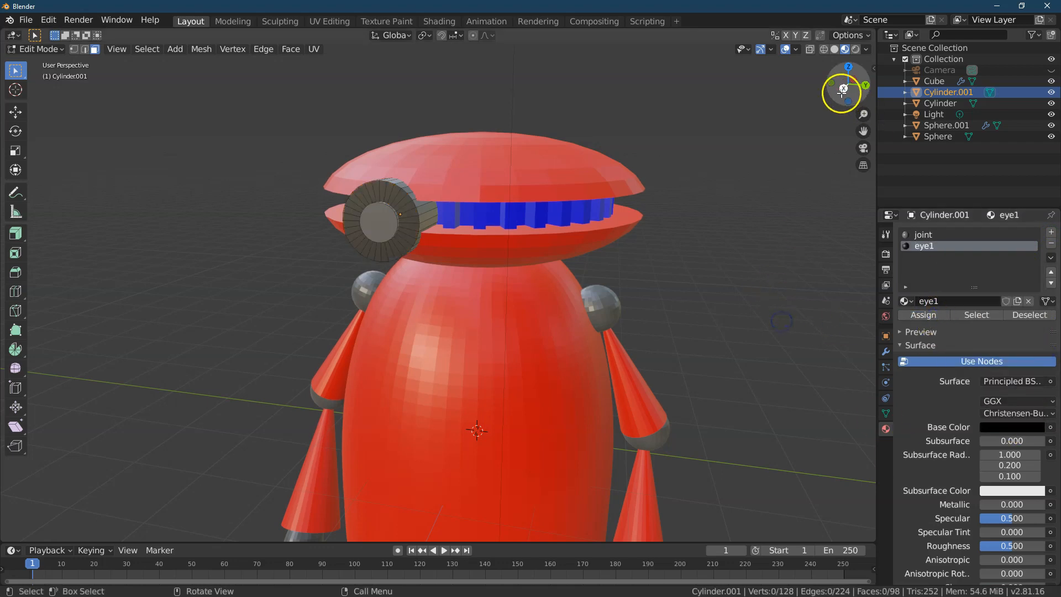
left_click_drag(840, 90, 848, 106)
scroll(1035, 434, "down", 3)
left_click(1016, 480)
type("0.4")
key("Return")
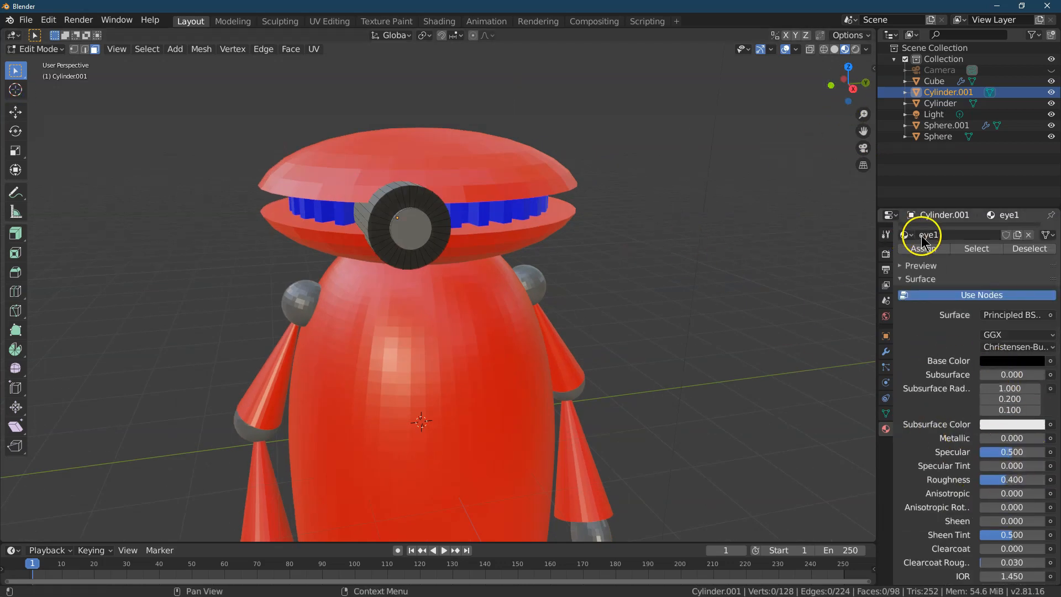
- Check the eye in rendered shading, return to material preview and clear the face selection
left_click_drag(834, 88, 869, 91)
left_click(855, 49)
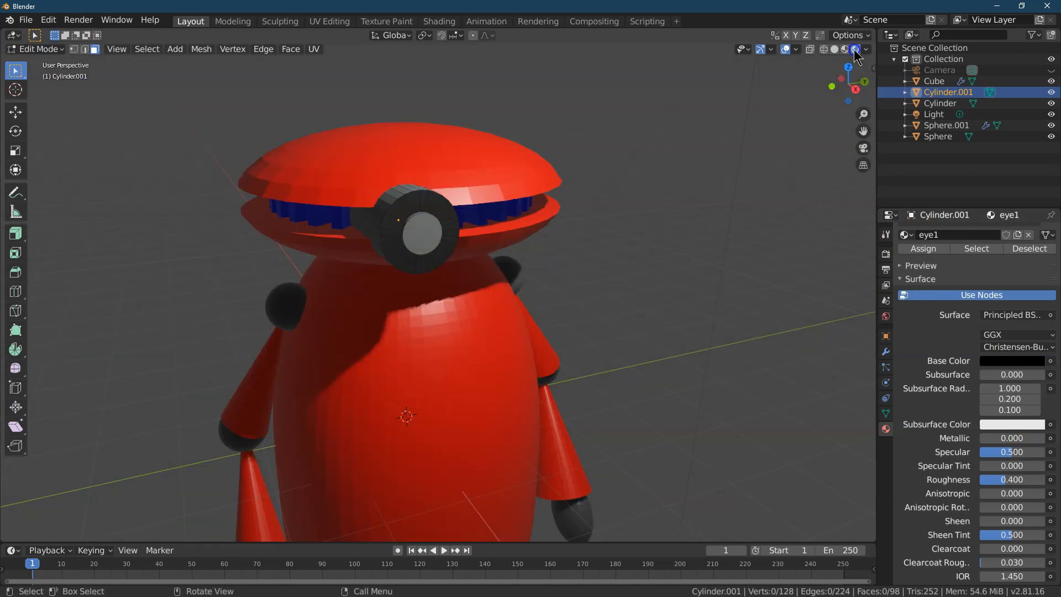
left_click(835, 49)
left_click(845, 49)
left_click(721, 235)
- Undo back to the selected ring of front faces and assign the eye1 material to them
left_click(51, 20)
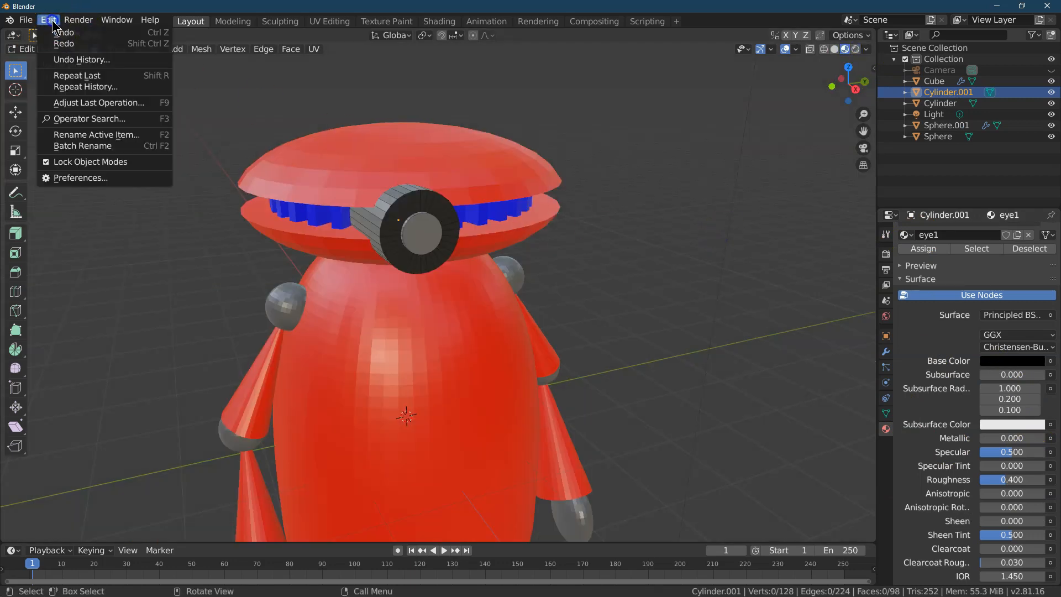
left_click(58, 31)
scroll(914, 289, "up", 3)
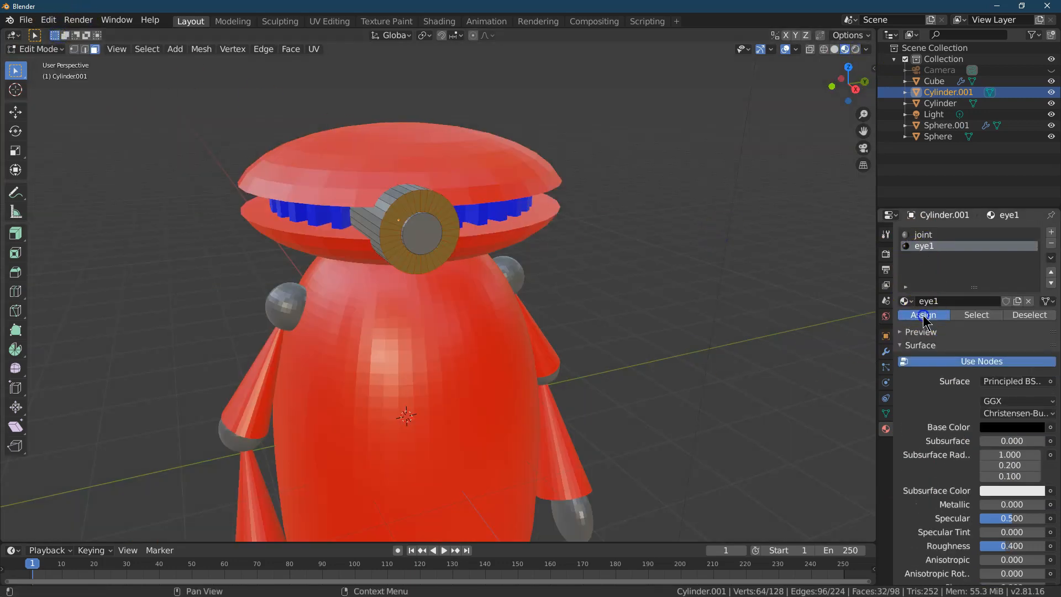
left_click(923, 315)
left_click(635, 289)
- Set the eye1 material's roughness to 0.1 and its metallic value to 0.2
left_click_drag(847, 89, 770, 95)
left_click(387, 218)
left_click(1012, 426)
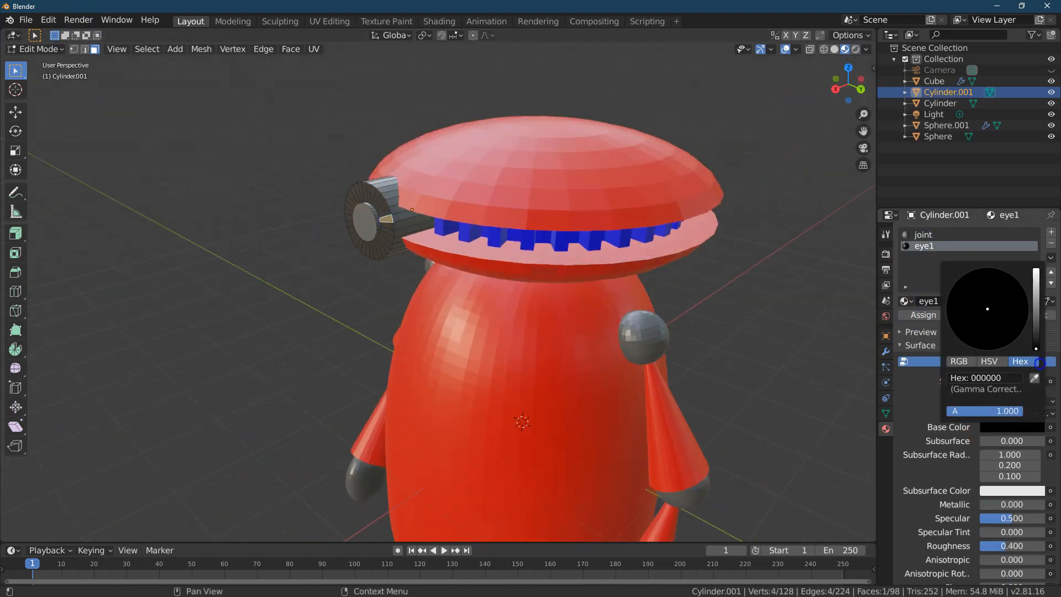
left_click_drag(1030, 546, 1012, 556)
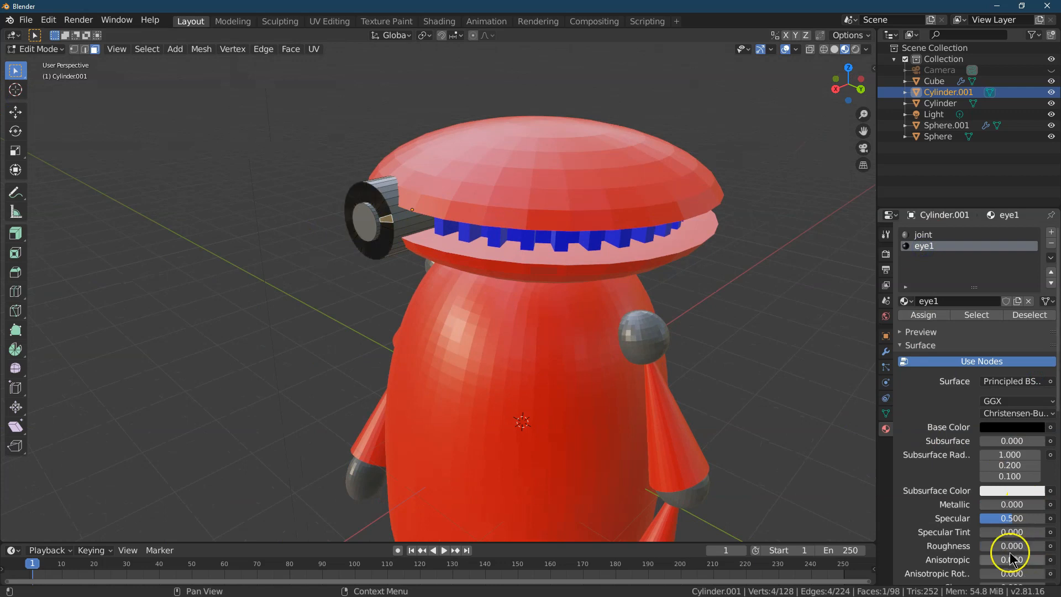
key("KP_1")
key("Return")
left_click_drag(1014, 504, 1023, 504)
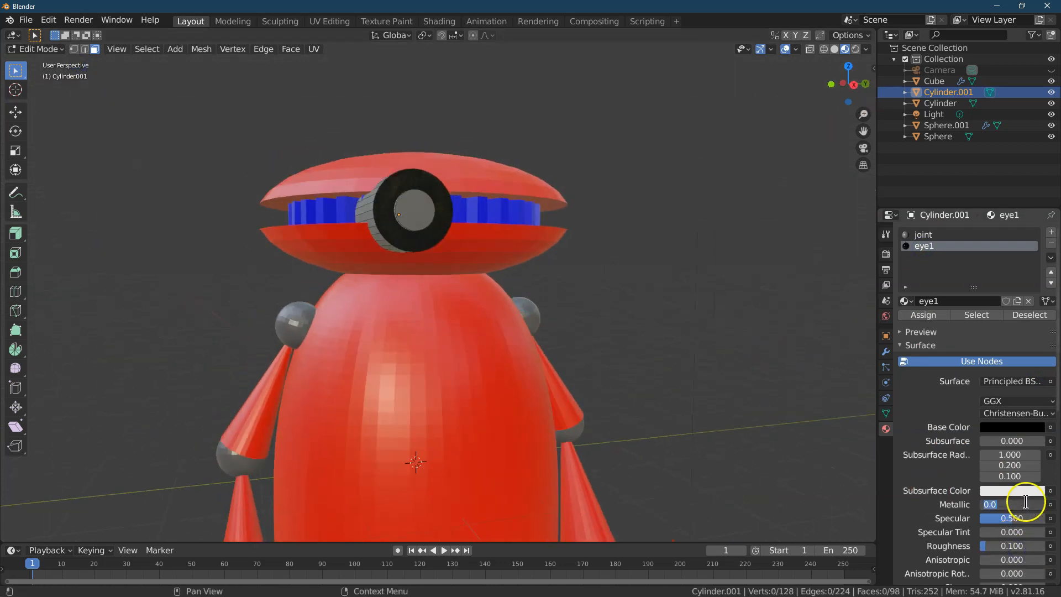
left_click_drag(848, 88, 948, 161)
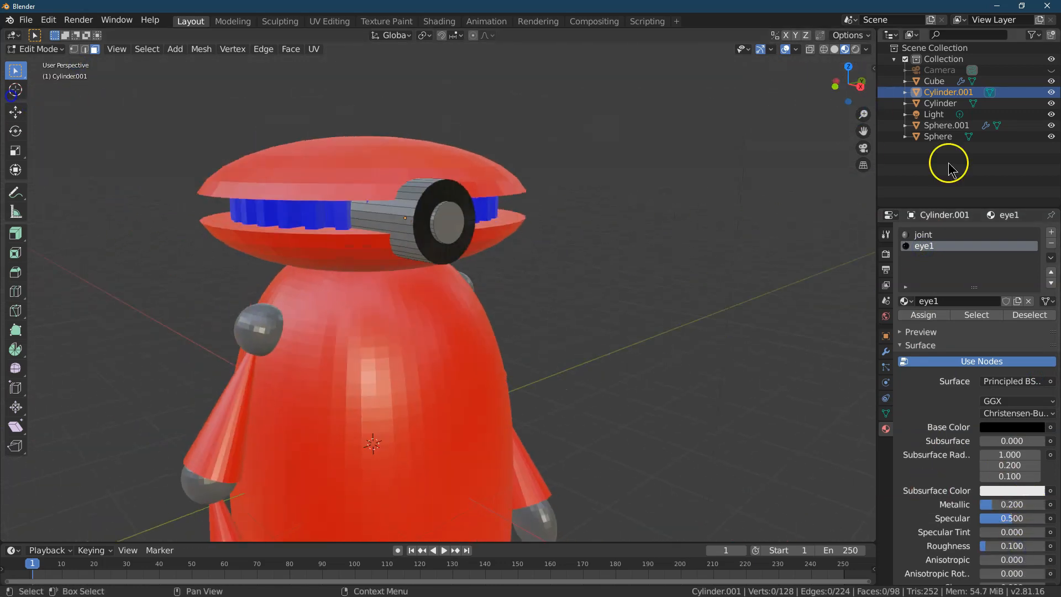
- Reduce the eye1 material's specular value to 0
left_click(922, 235)
left_click(923, 246)
left_click_drag(1012, 518, 995, 519)
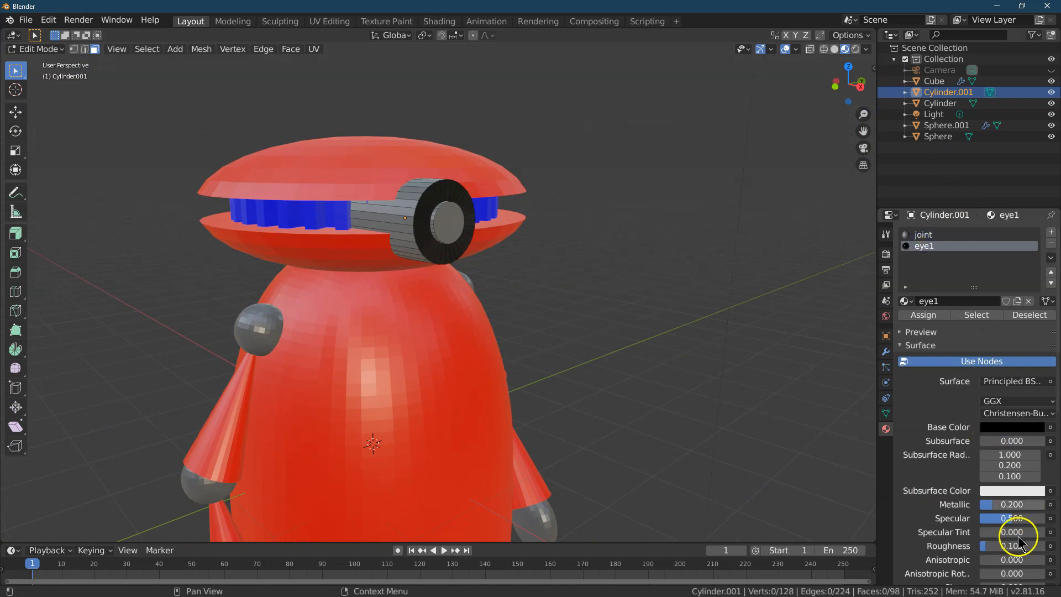
left_click_drag(848, 88, 873, 89)
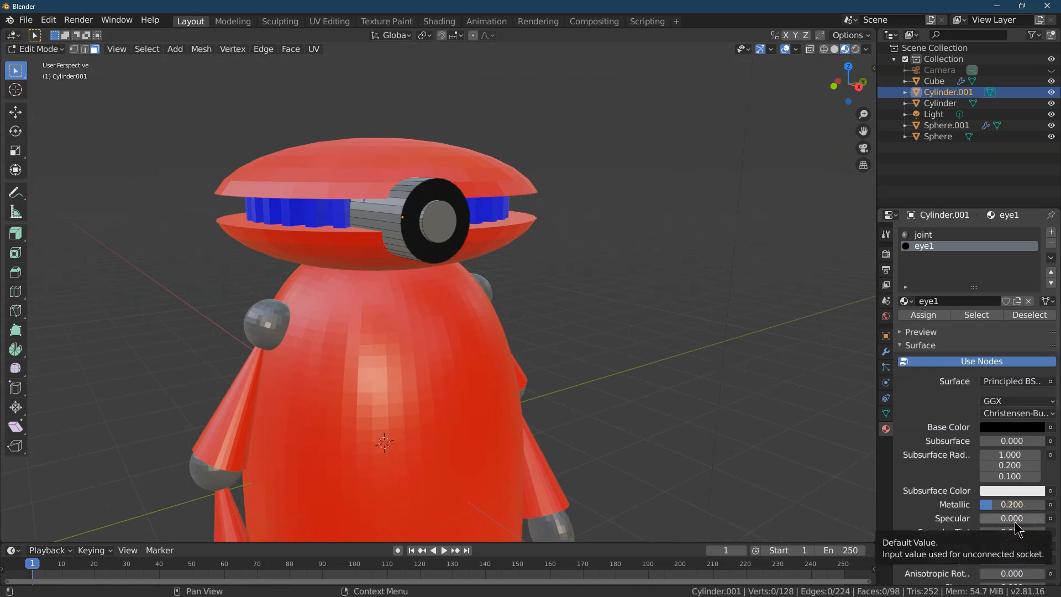
- Select all faces of the eye's protruding front disc through the mesh using X-ray and assign eye1 to them
left_click(435, 222)
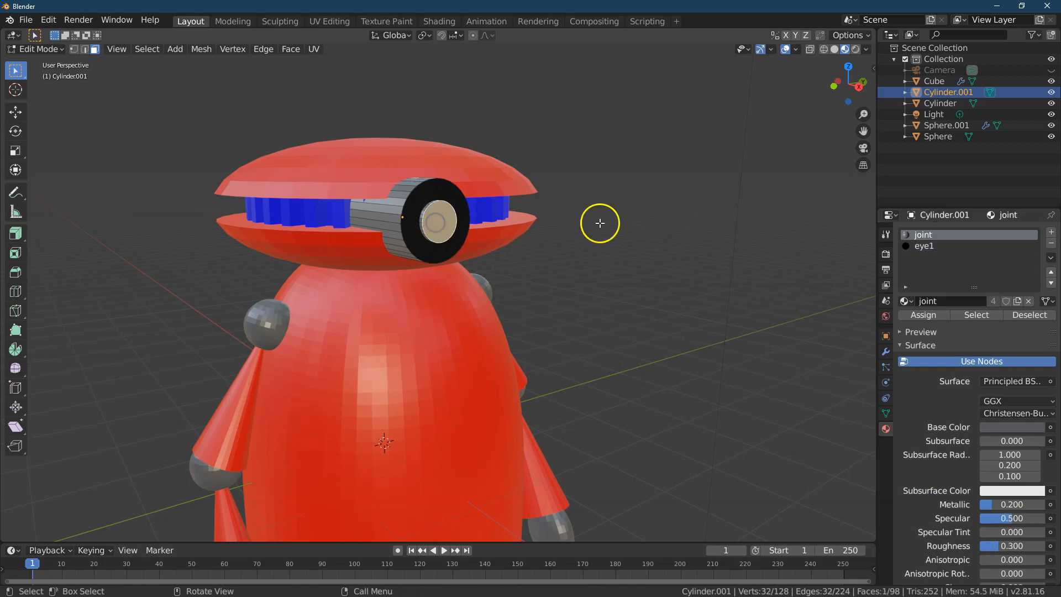
left_click_drag(851, 89, 40, 98)
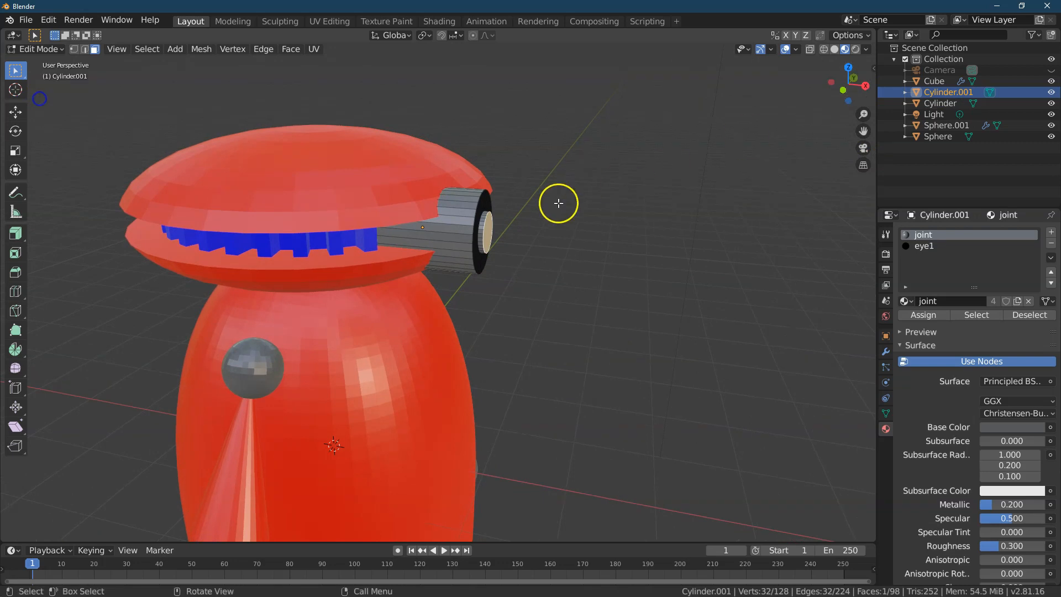
left_click(854, 81)
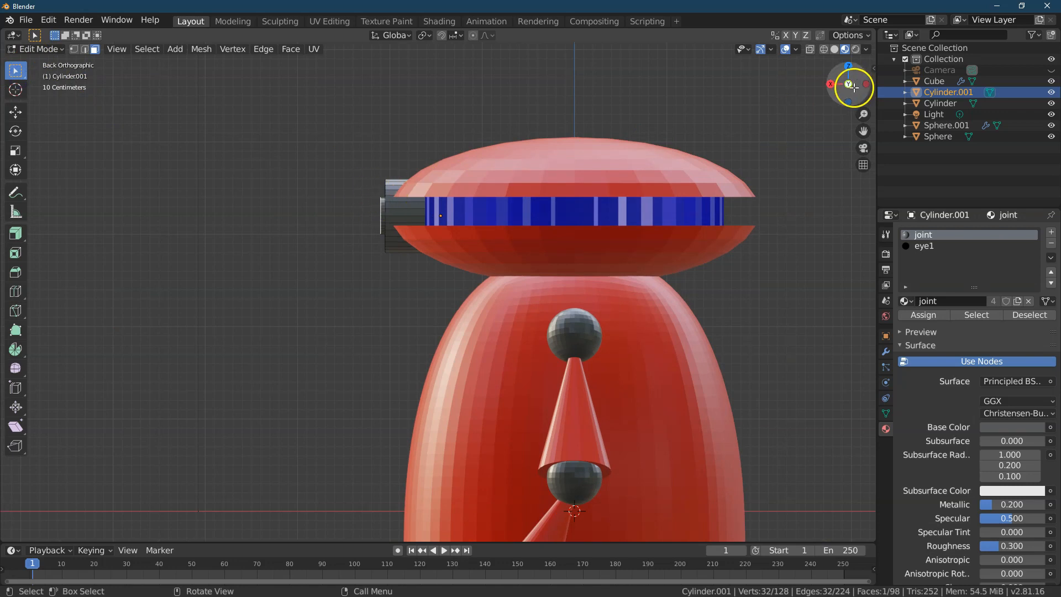
left_click(810, 49)
left_click_drag(360, 178, 384, 242)
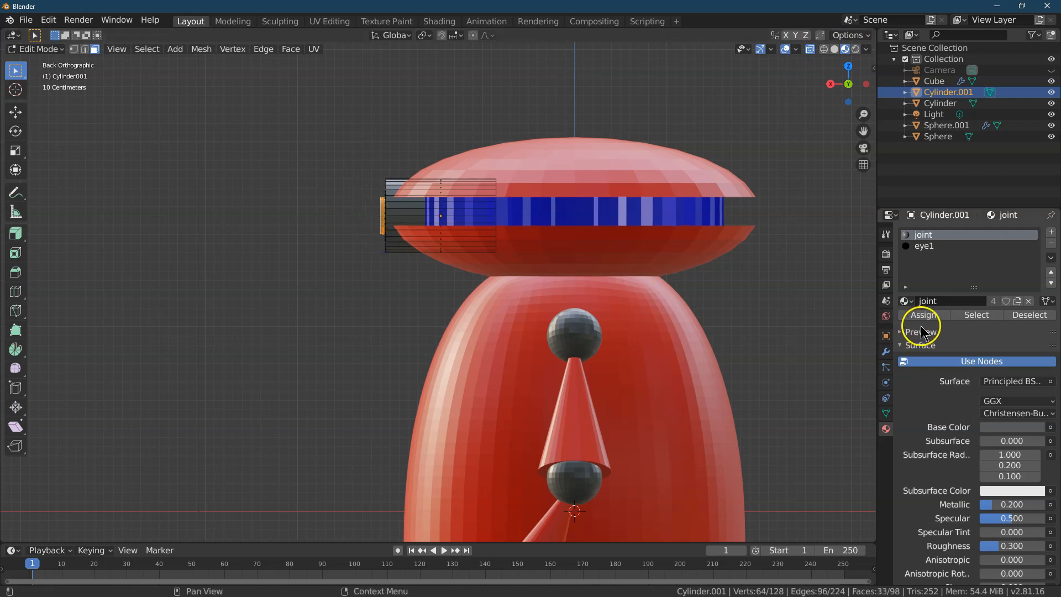
left_click(927, 246)
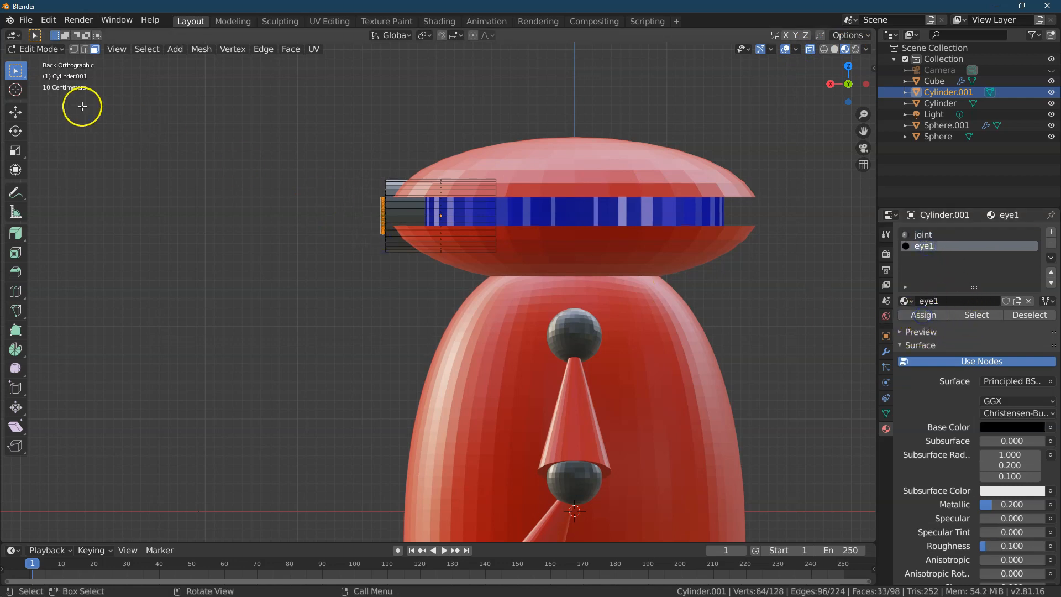
left_click(810, 51)
mouse_move(829, 78)
left_mouse_down()
mouse_move(19, 90)
mouse_move(829, 83)
mouse_move(820, 88)
left_mouse_up()
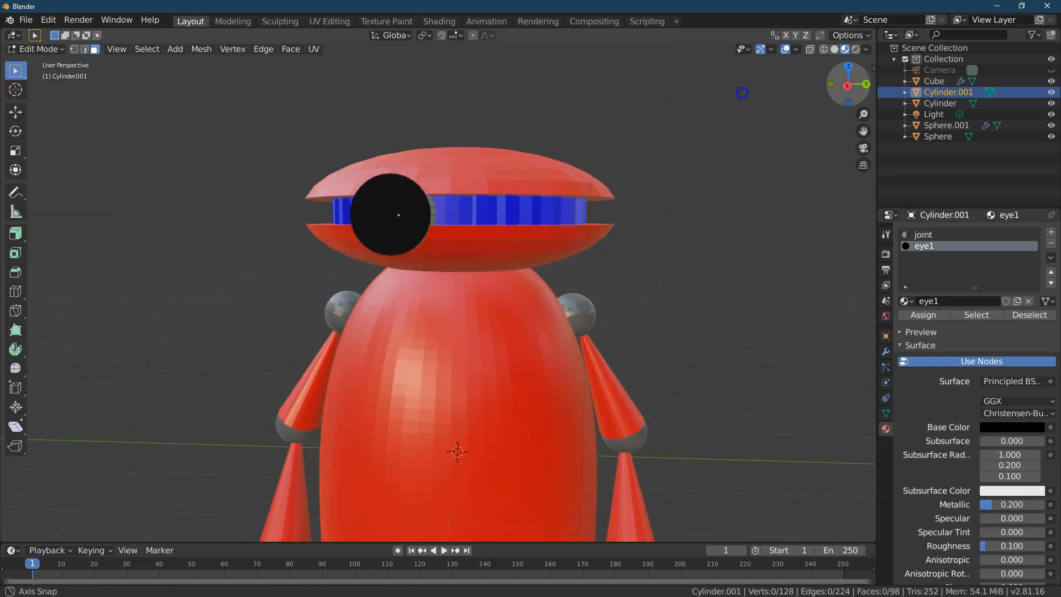
- Select the eye's central front face and add a new material slot with an Emission surface material
left_click(372, 216)
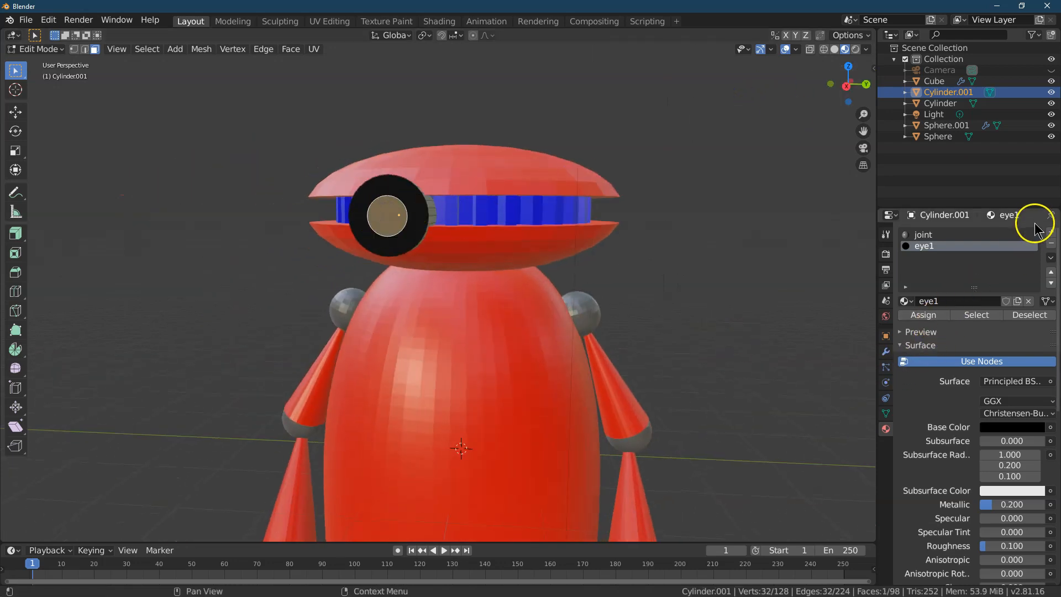
left_click(1051, 233)
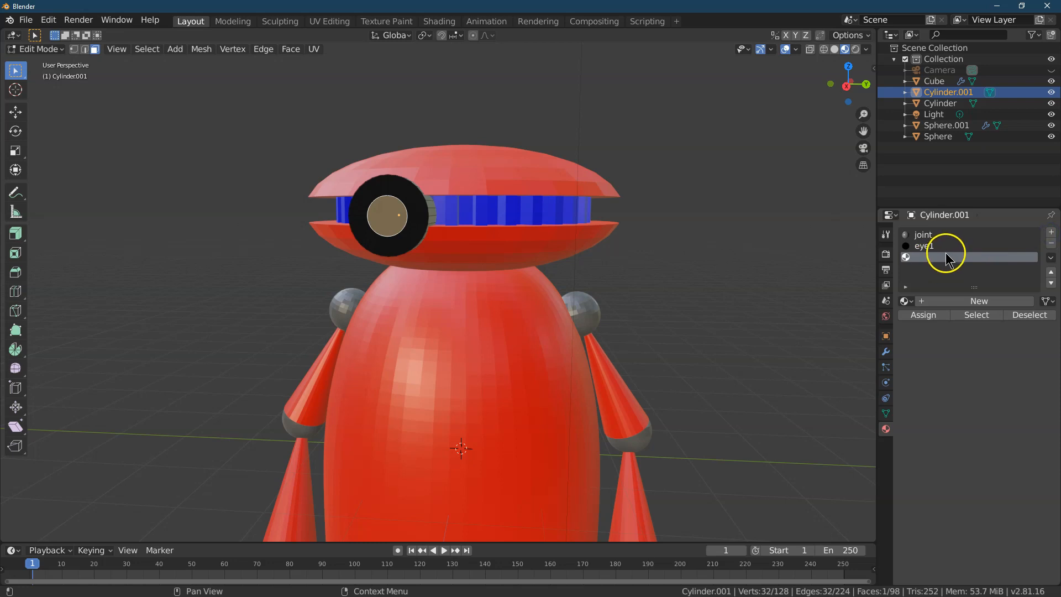
left_click(950, 299)
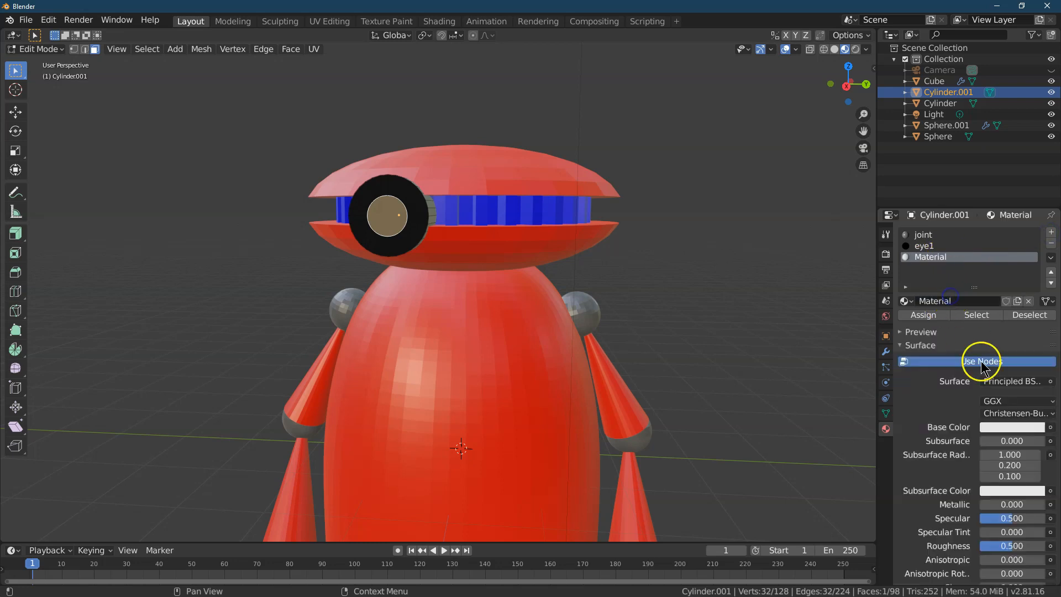
left_click(1015, 382)
left_click(902, 162)
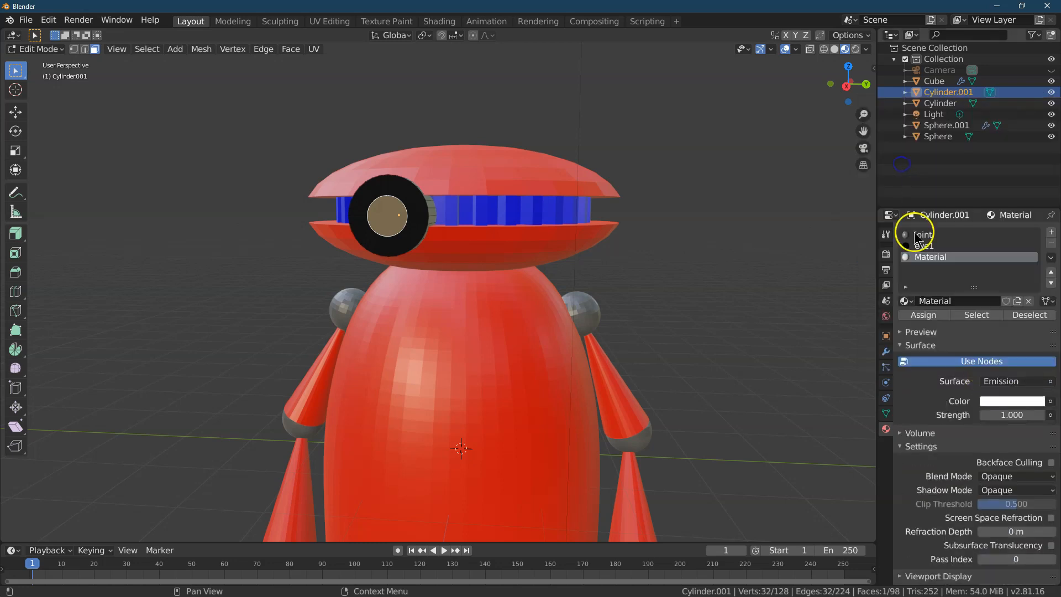
- Set the new material's emission strength to 35 and its color to hex 0800FF
left_click(998, 415)
type("35")
key("Return")
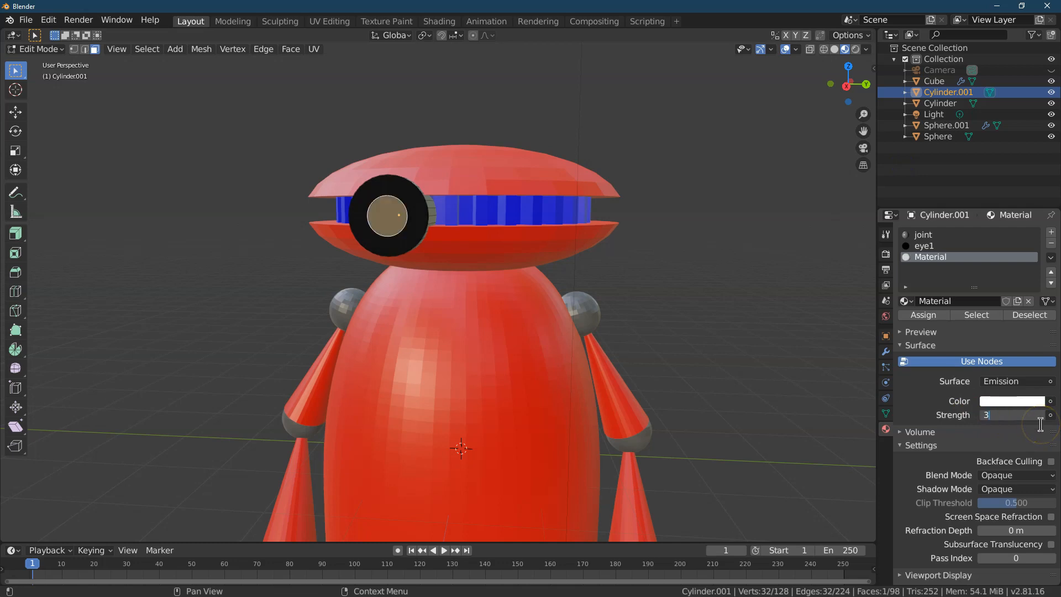
left_click(1012, 401)
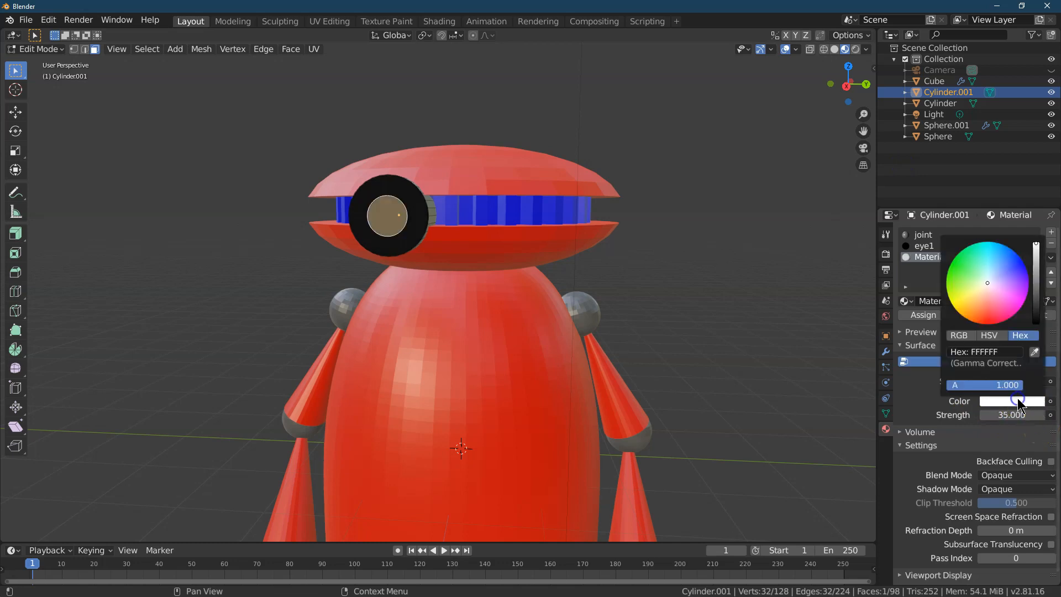
left_click(1020, 335)
left_click(1006, 348)
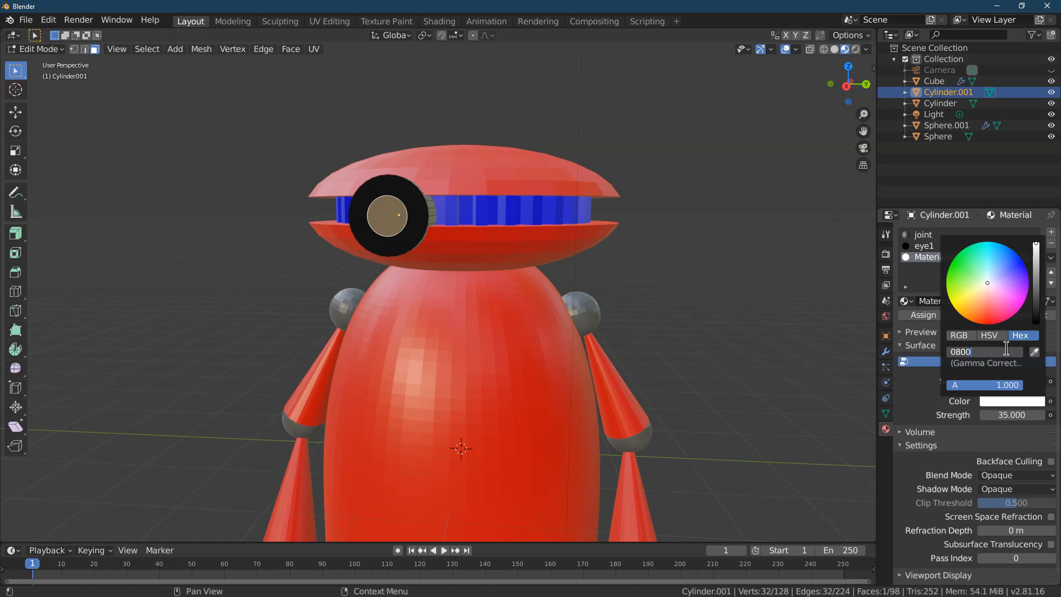
type("0800ff")
key("Return")
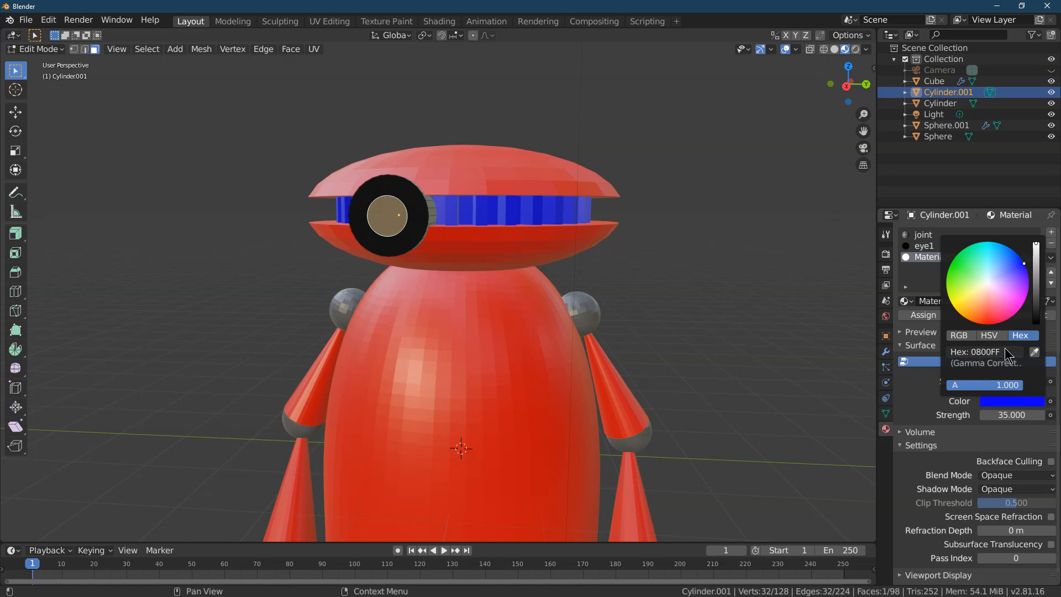
- Assign the blue emission material to the eye's central face and switch the viewport to rendered shading
left_click(923, 315)
left_click(771, 318)
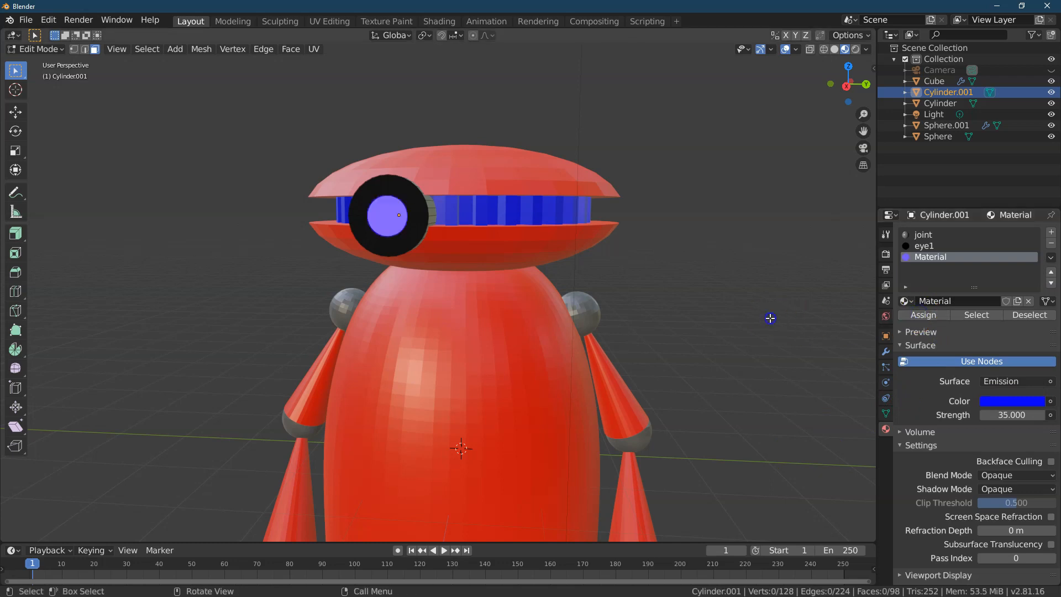
left_click(855, 49)
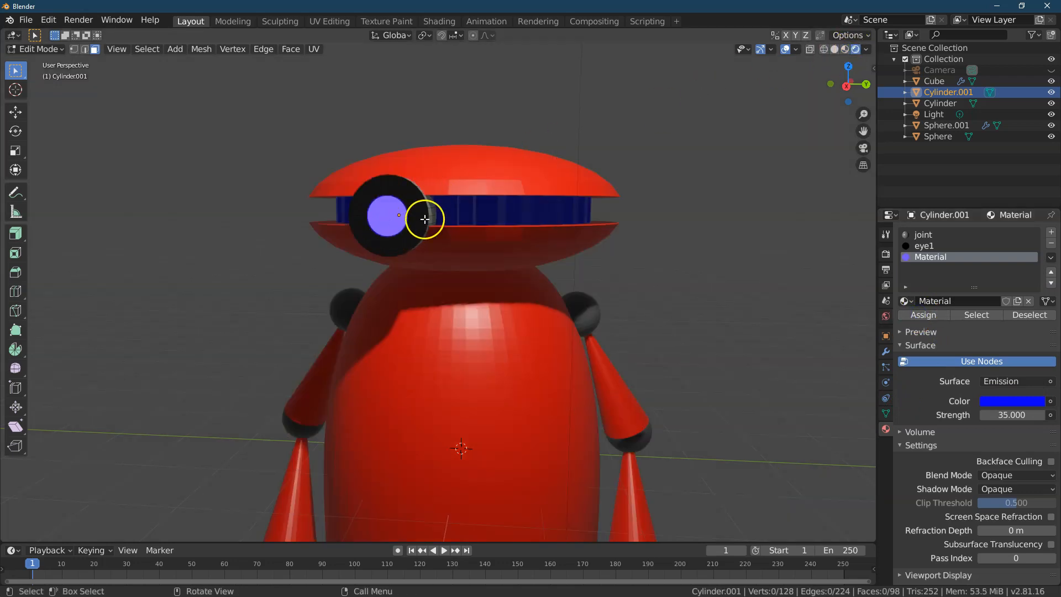
- Darken the lens material's emission color to a deep blue and switch the viewport to material preview shading
left_click(1014, 402)
left_click_drag(1035, 273, 1037, 298)
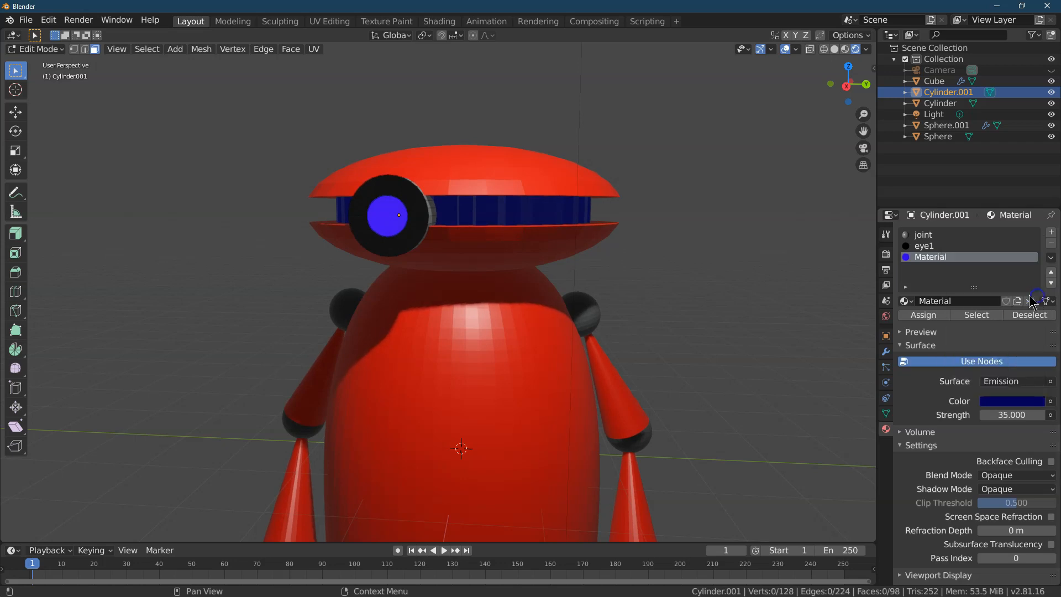
left_click(844, 49)
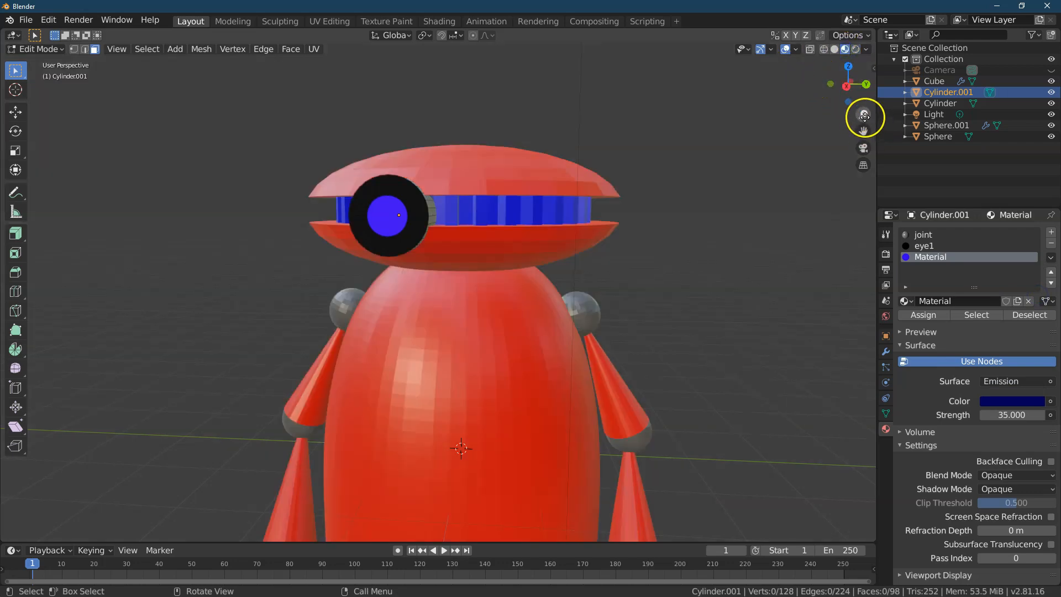
- Finish editing the eye, select the robot's red body and enter Edit Mode on its mesh
left_click_drag(858, 114, 868, 288)
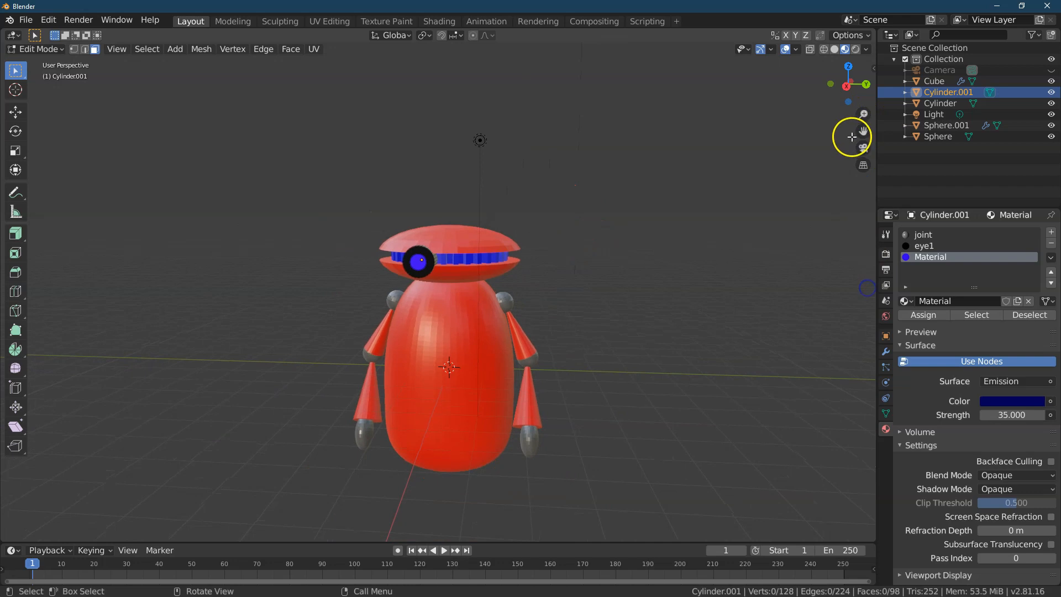
left_click_drag(864, 88, 717, 215)
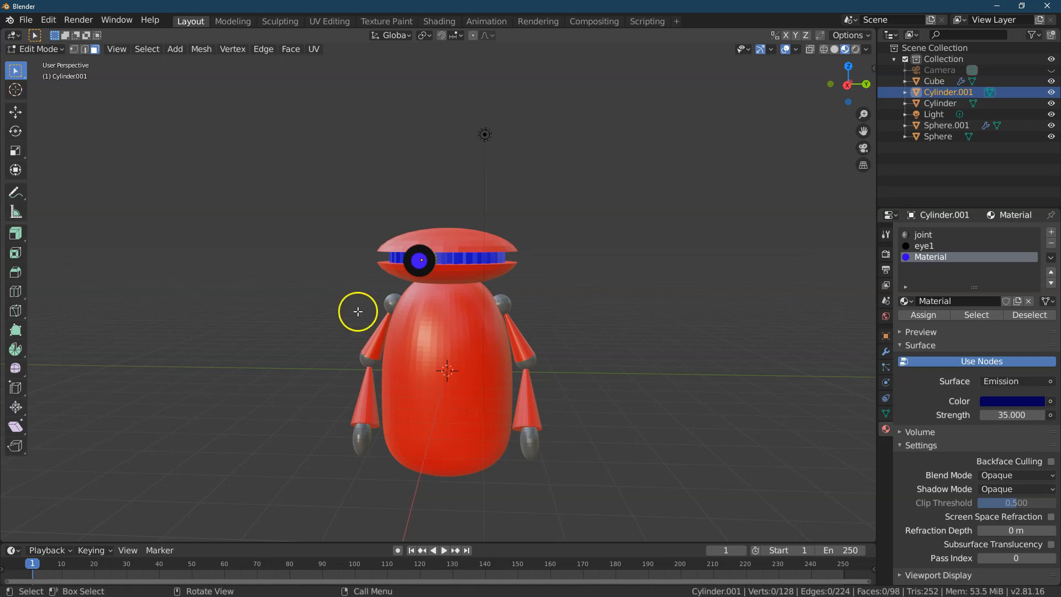
left_click(3, 89)
left_click(34, 49)
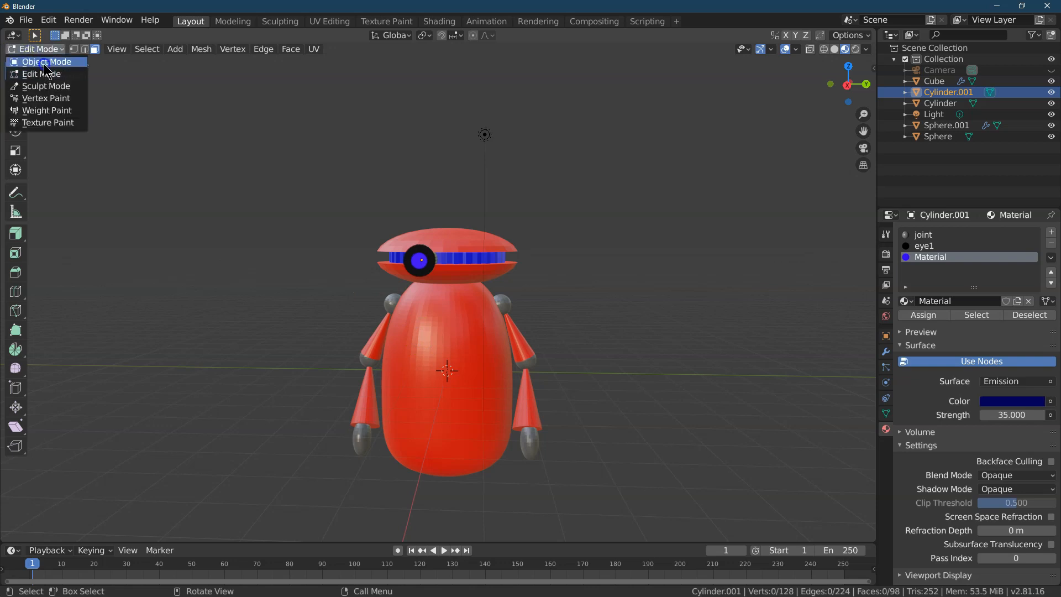
left_click(42, 59)
left_click(415, 353)
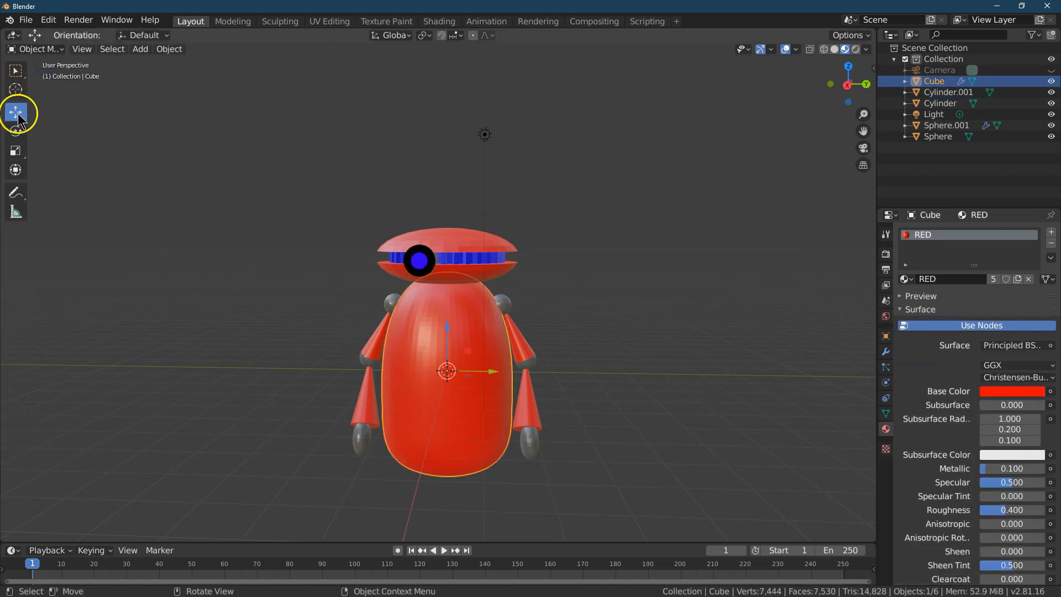
left_click(43, 50)
left_click(44, 74)
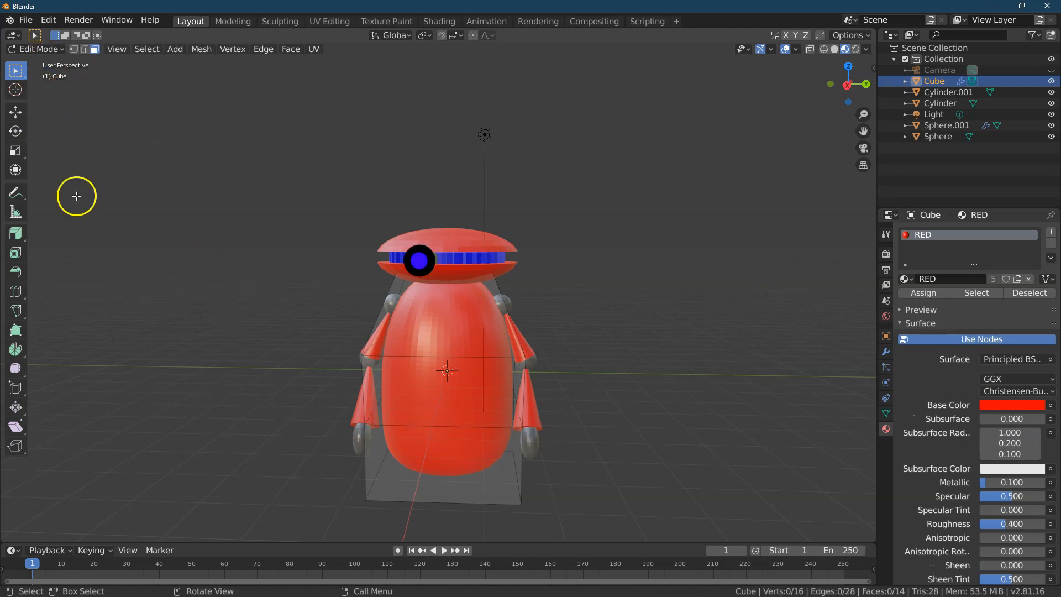
- Select the horizontal edge loop around the lower part of the body cage
left_click(84, 48)
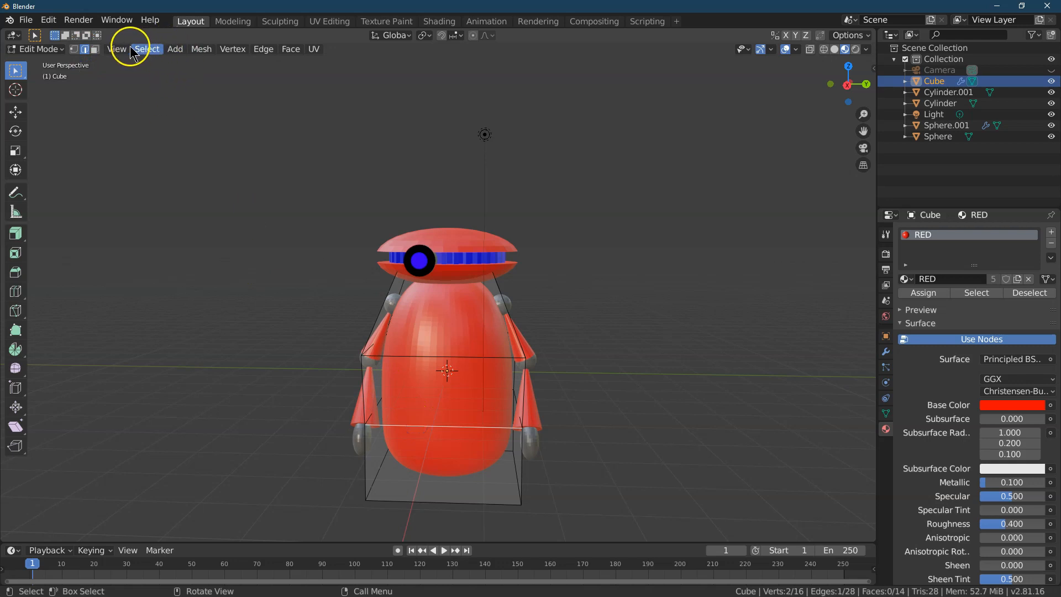
left_click(147, 48)
mouse_move(245, 221)
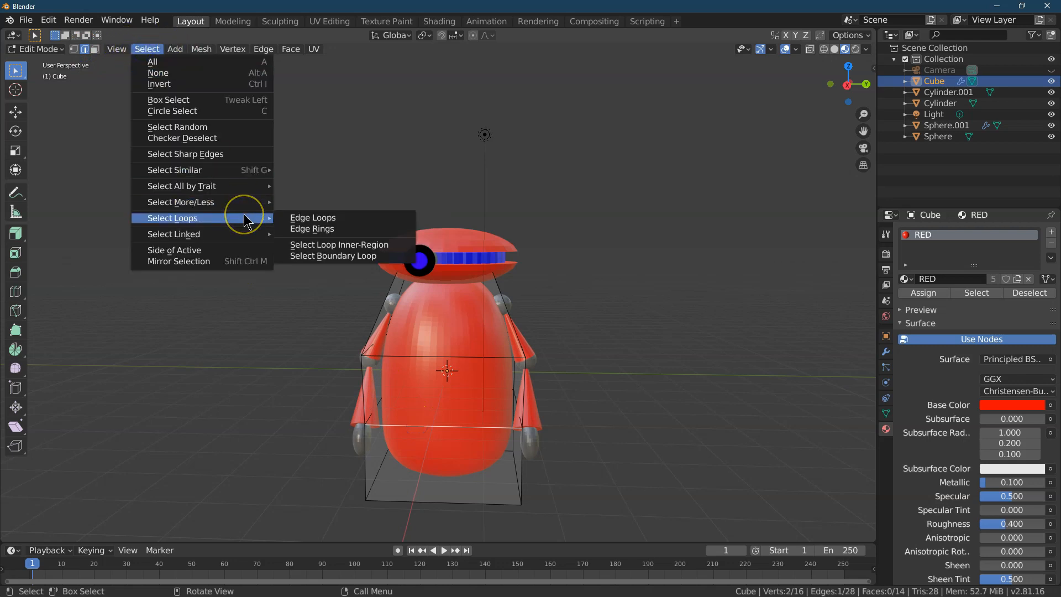
left_click(334, 216)
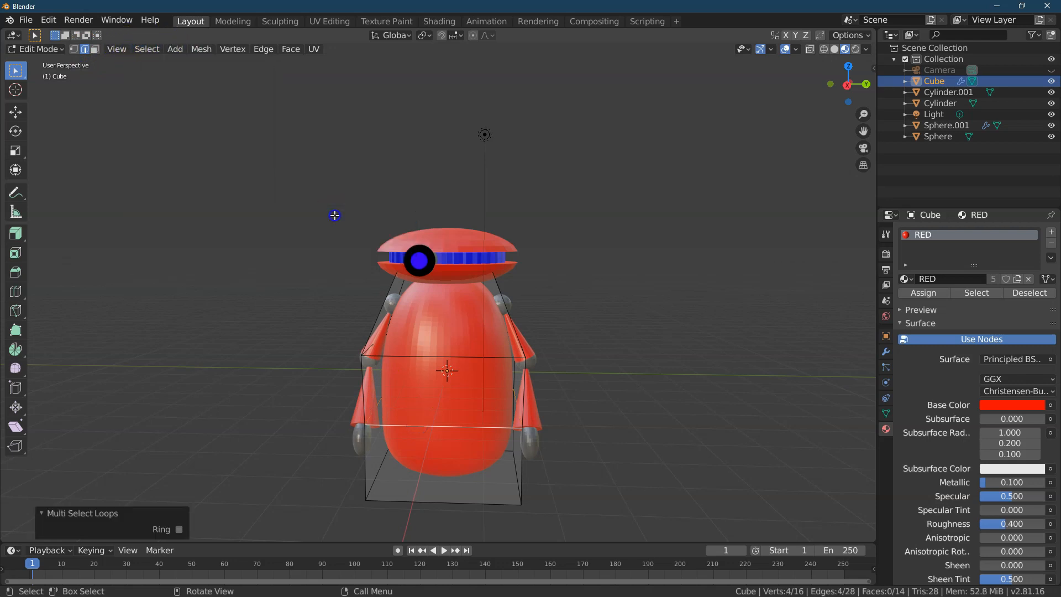
- Scale the lower body edge loop inward to 0.8 in X and Y and about 0.85 in Z
left_click(16, 150)
left_click_drag(491, 424, 485, 422)
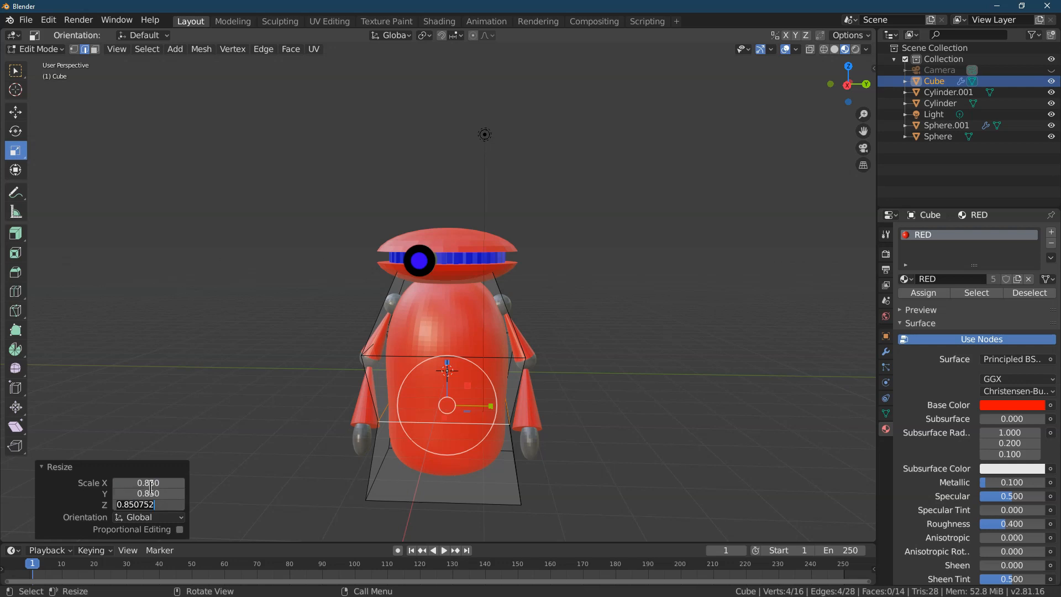
key("Return")
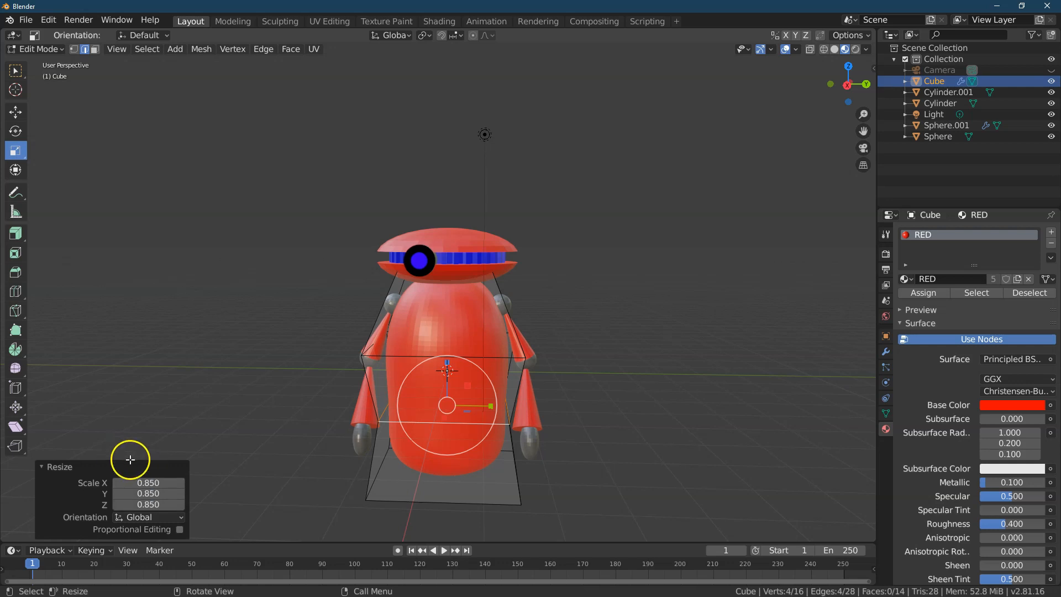
left_click(158, 484)
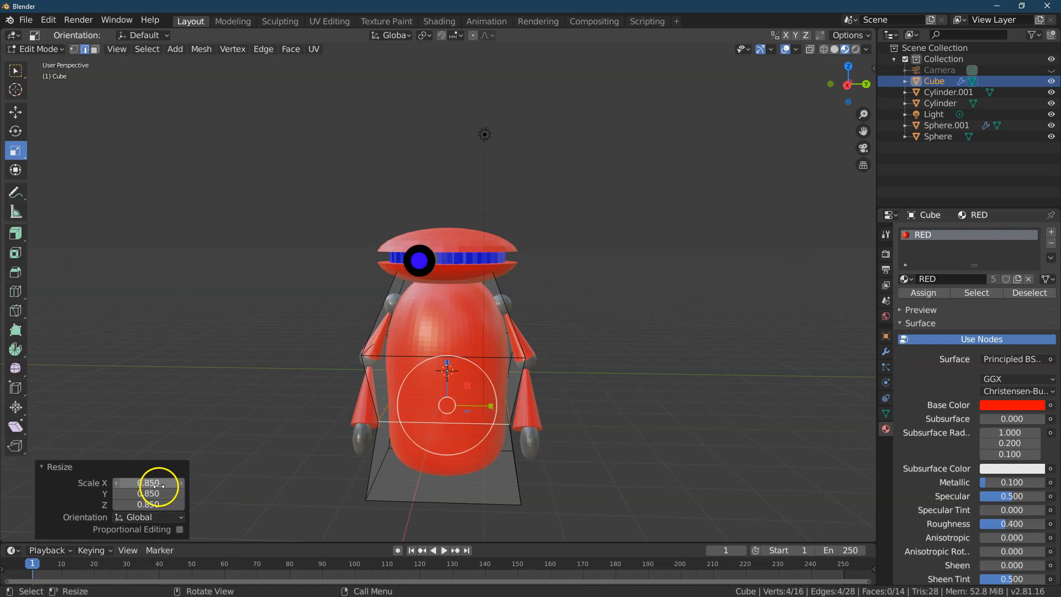
type(".8")
key("Tab")
type(".8")
key("Tab")
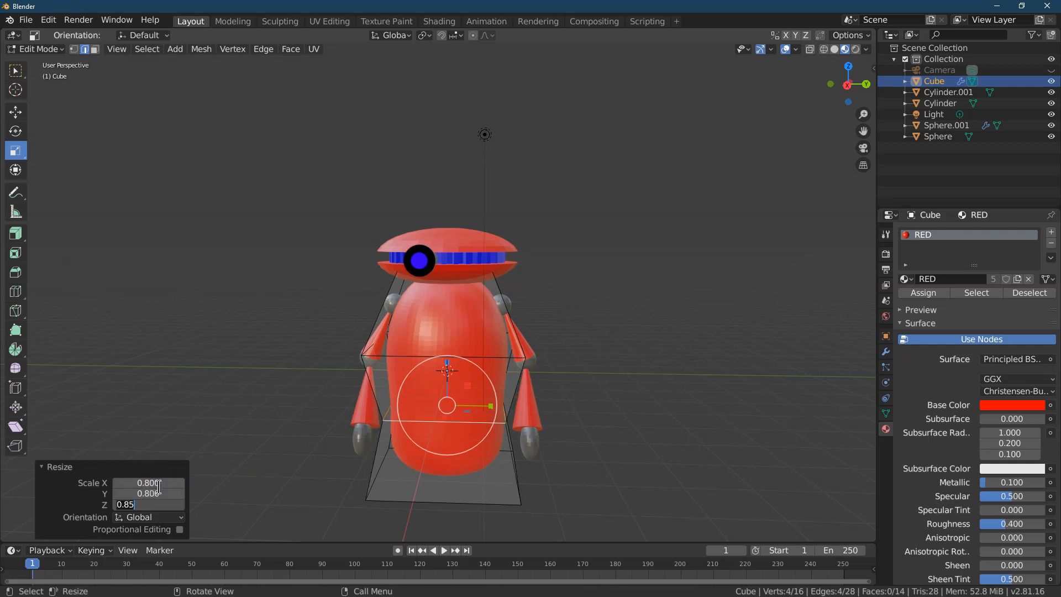
key("Return")
left_click(257, 333)
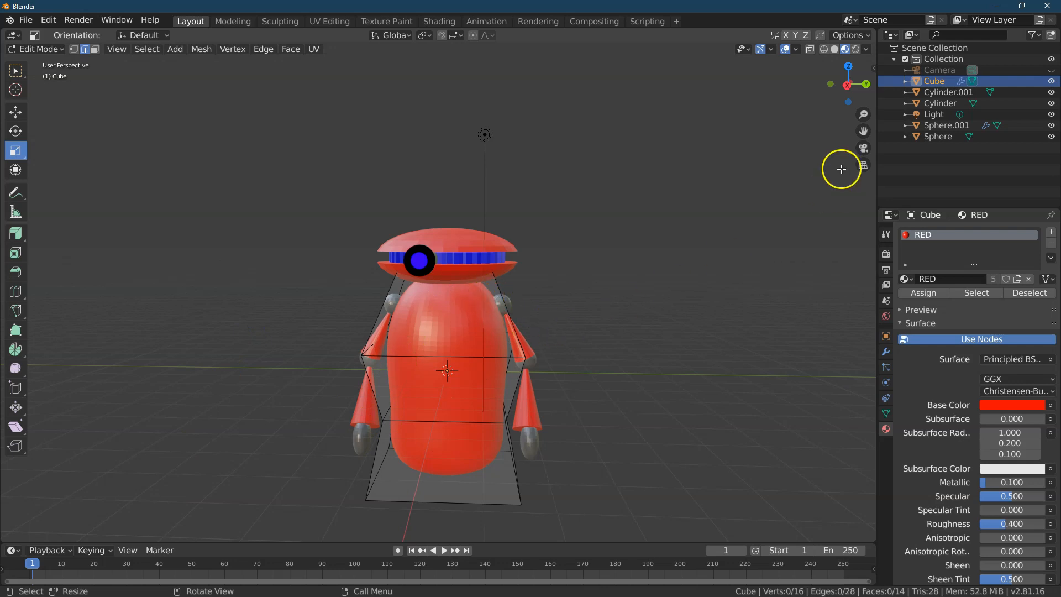
- Select the underside face of the body and inset it by about 0.54 m
left_click(95, 51)
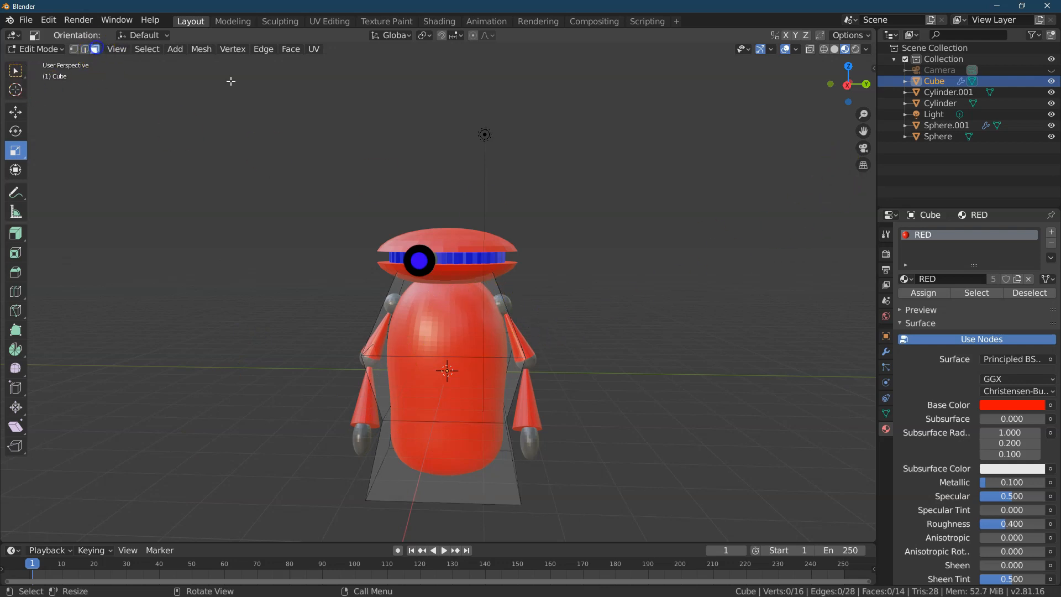
left_click_drag(845, 86, 844, 493)
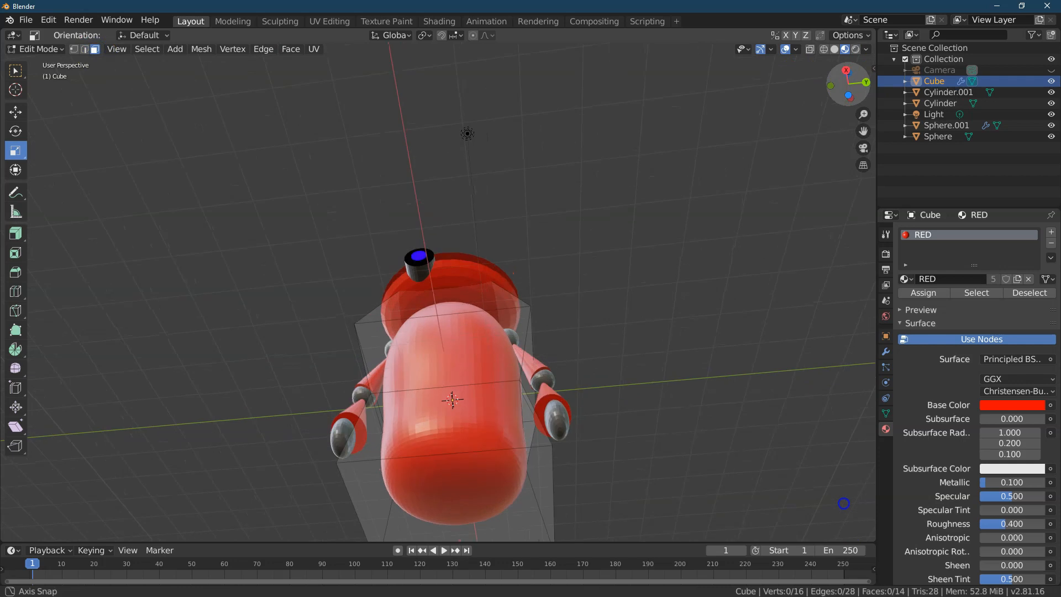
left_click(453, 476)
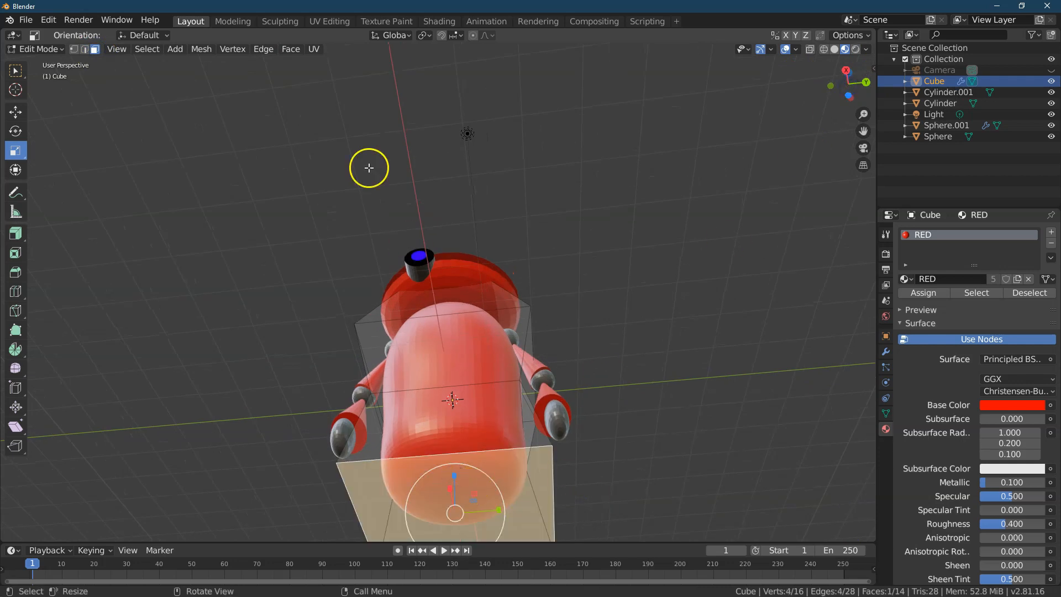
left_click(286, 49)
left_click(315, 100)
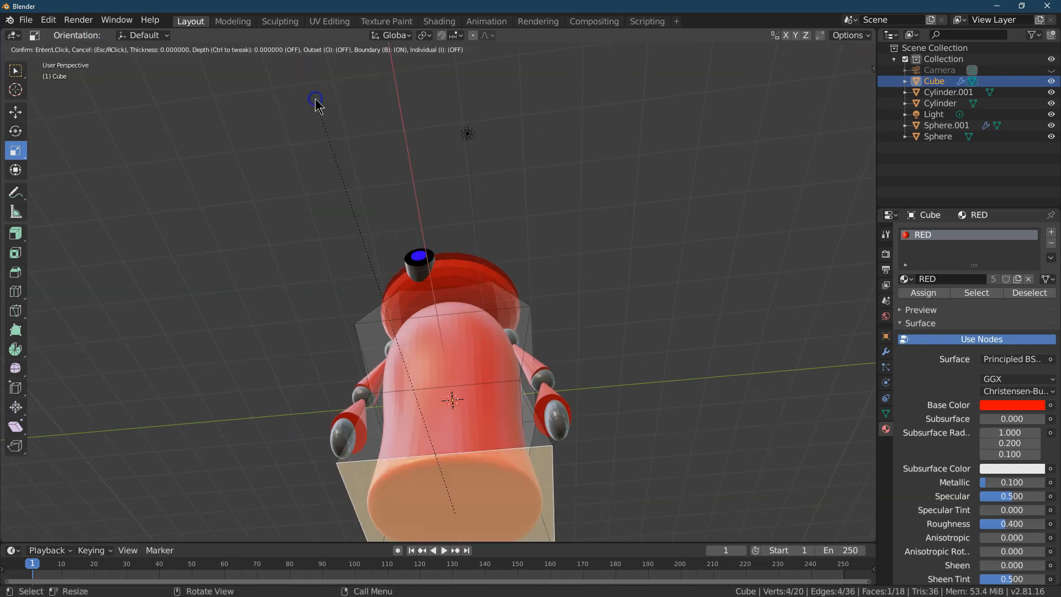
left_click(346, 159)
- Extrude the inset underside face along its normal about 1.16 m up into the body to hollow it
left_click_drag(864, 114, 841, 191)
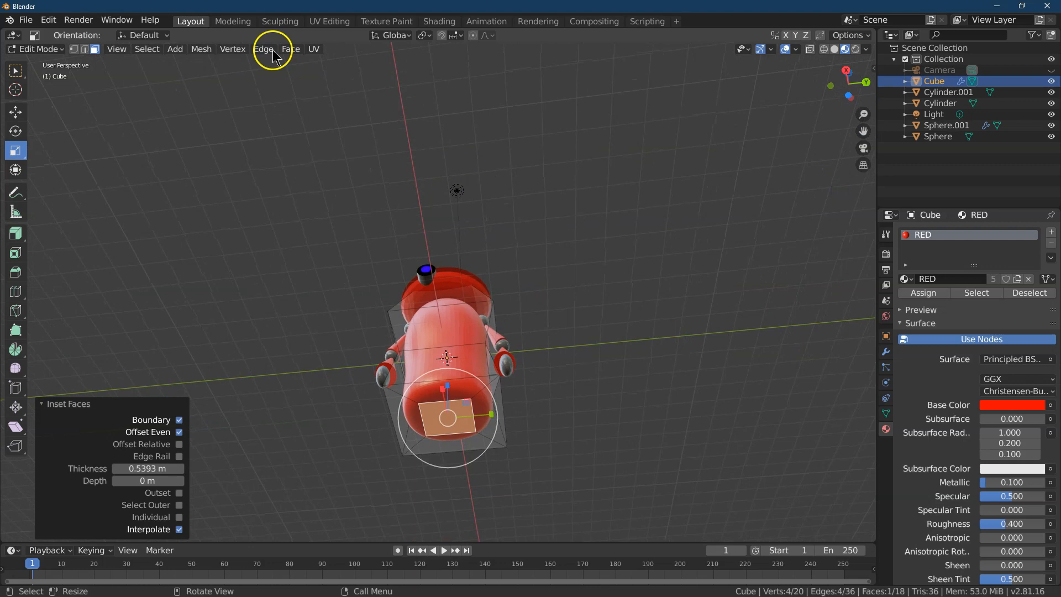
left_click(289, 49)
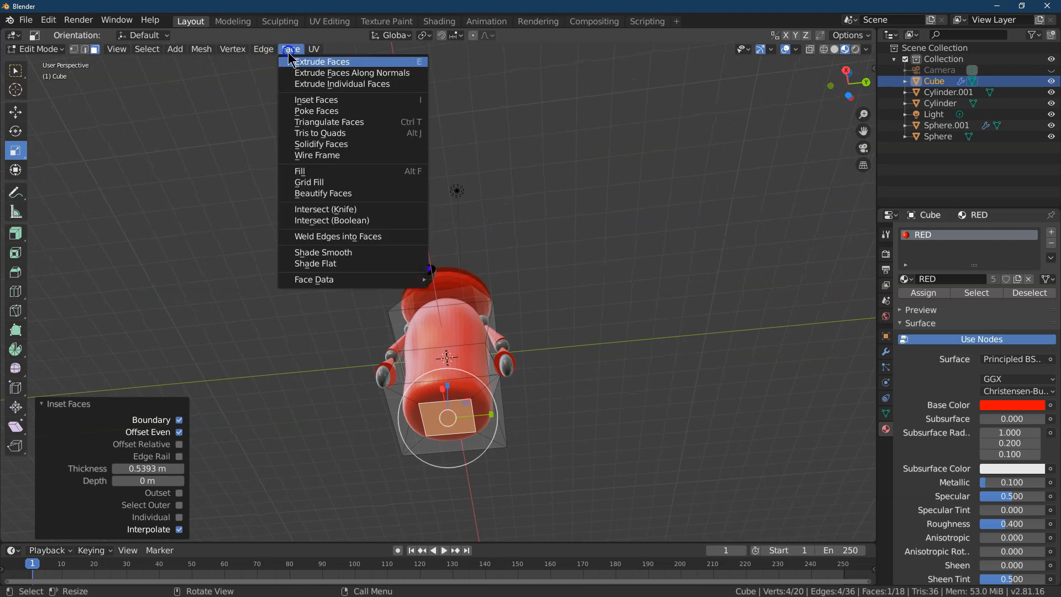
left_click(333, 73)
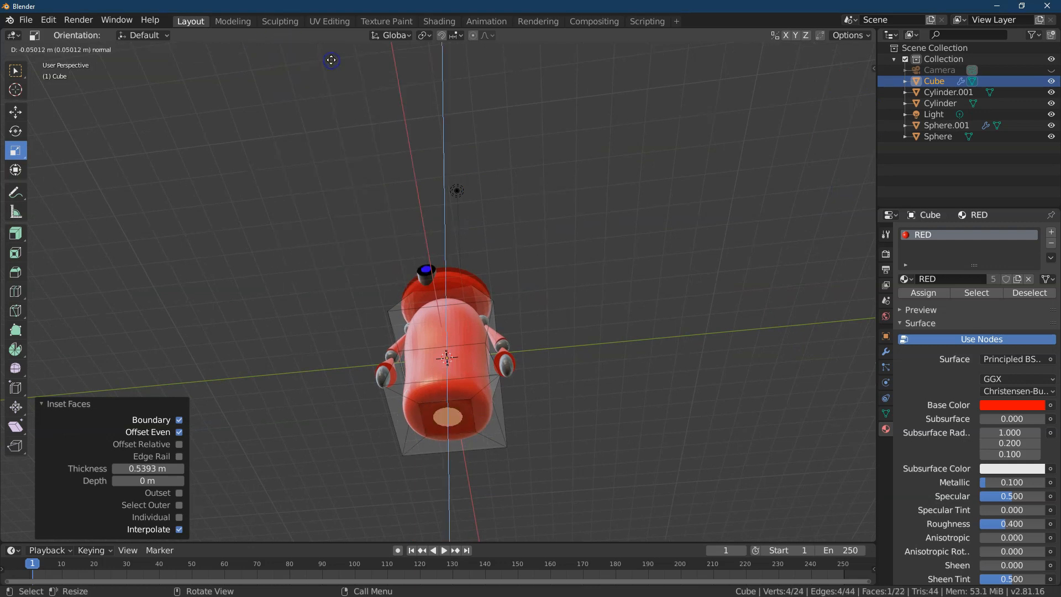
left_click(352, 534)
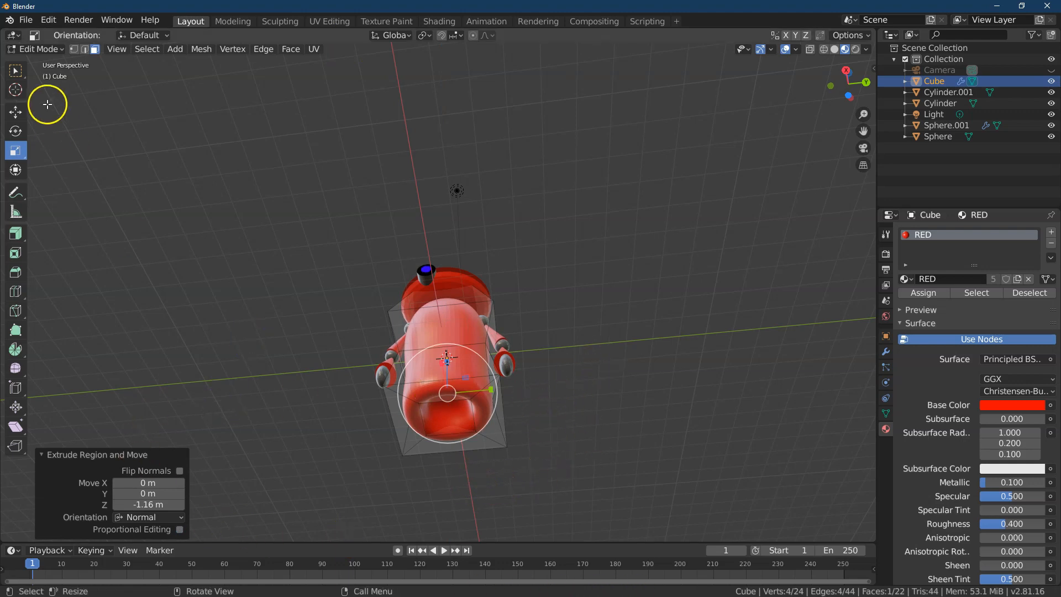
- Bevel the four edges of the underside opening with a width of about 0.106 m and 5 segments
left_click(16, 69)
left_click(455, 400)
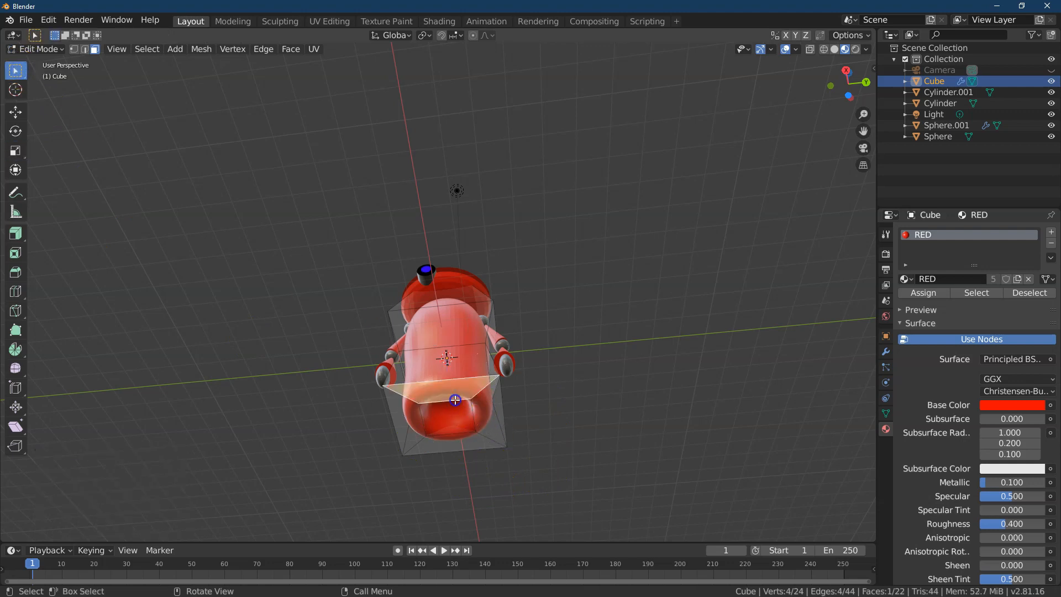
left_click(84, 49)
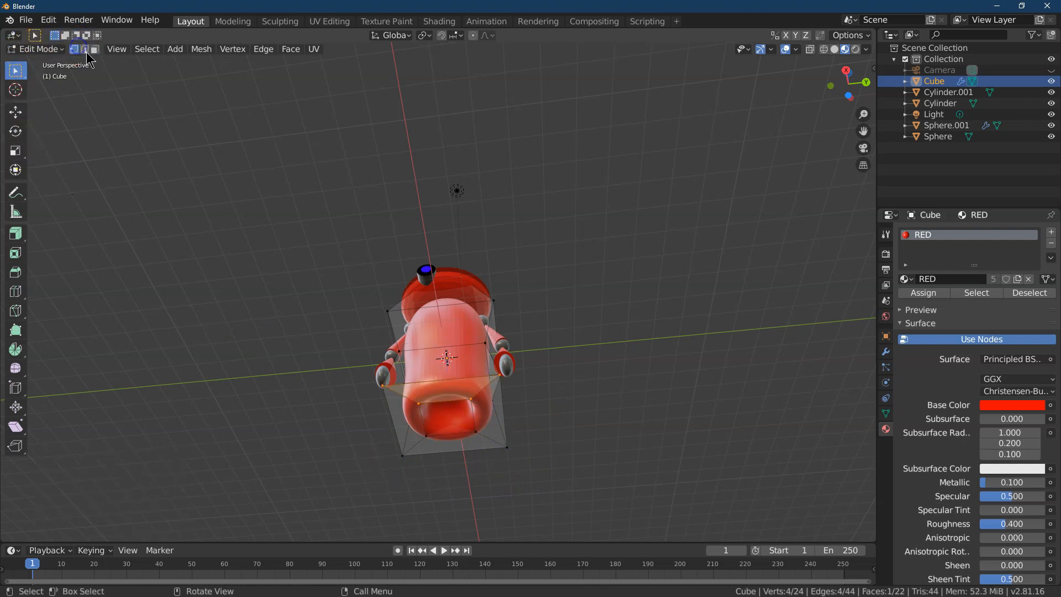
left_click(475, 411)
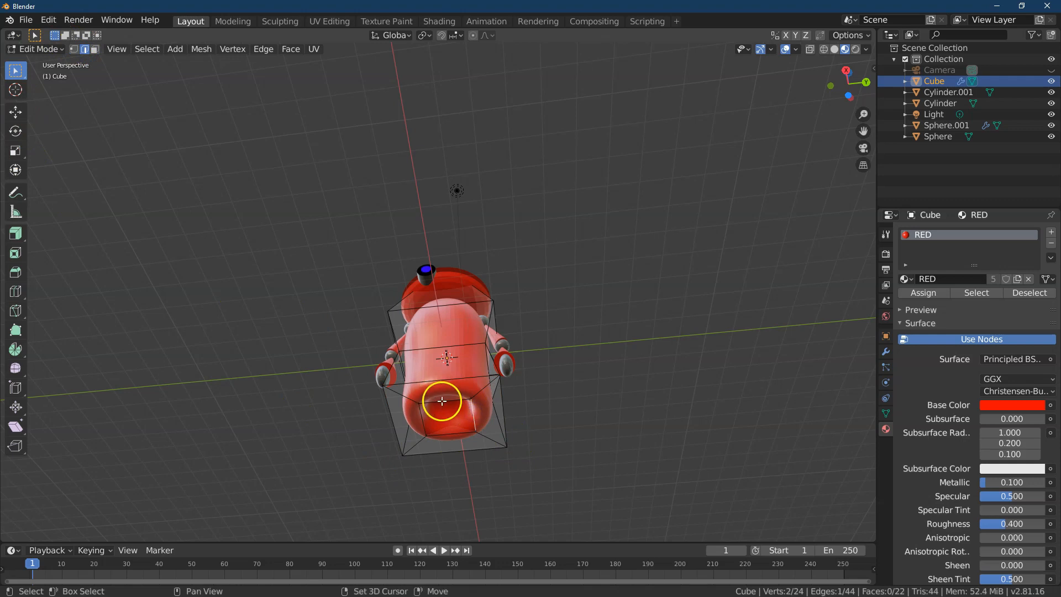
left_click(452, 435, "shift")
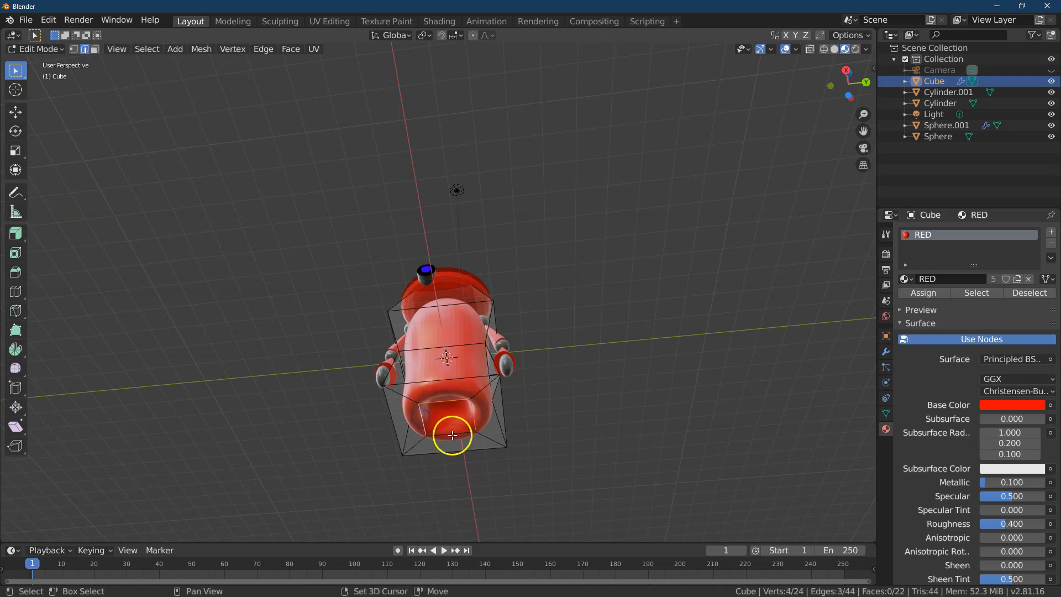
left_click(264, 51)
left_click(291, 72)
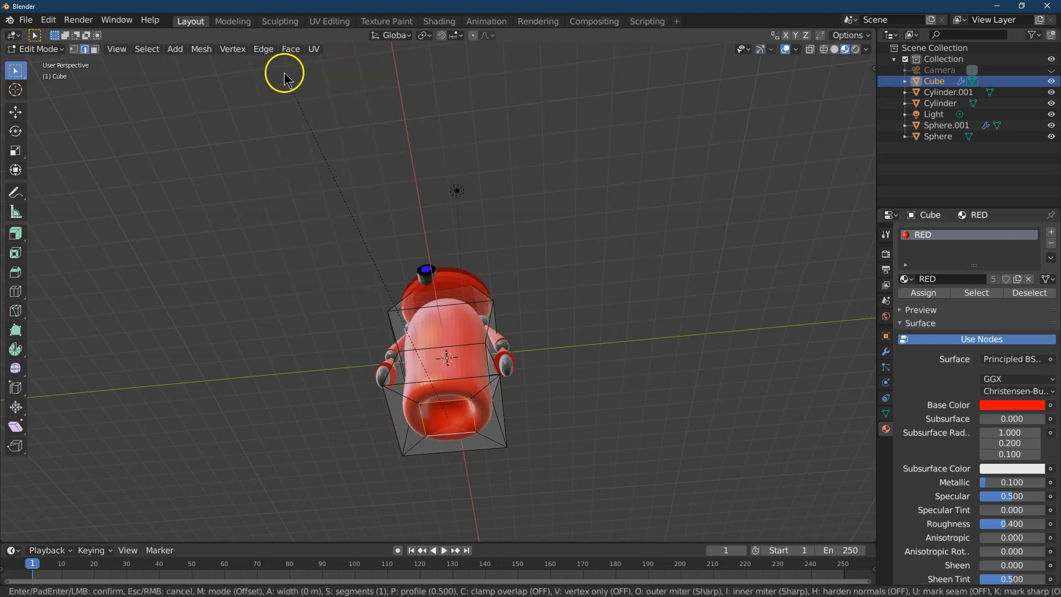
left_click(254, 80)
left_click(147, 384)
key("Return")
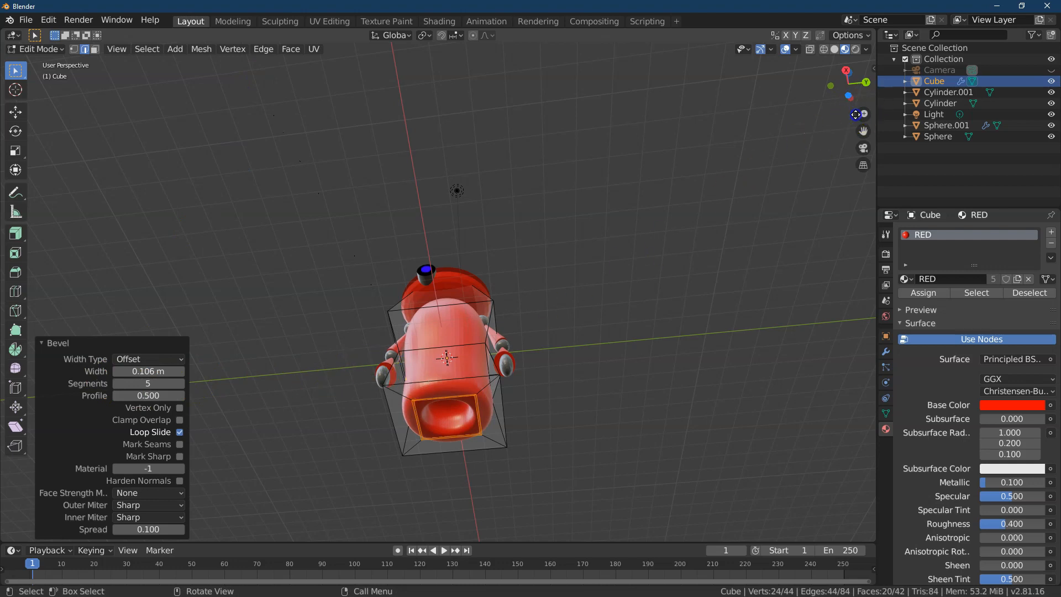
- Select the outer edge loop at the body's base and bevel it about 0.063 m wide with 5 segments
left_click_drag(856, 114, 822, 230)
left_click_drag(848, 52, 374, 273)
left_click(401, 279)
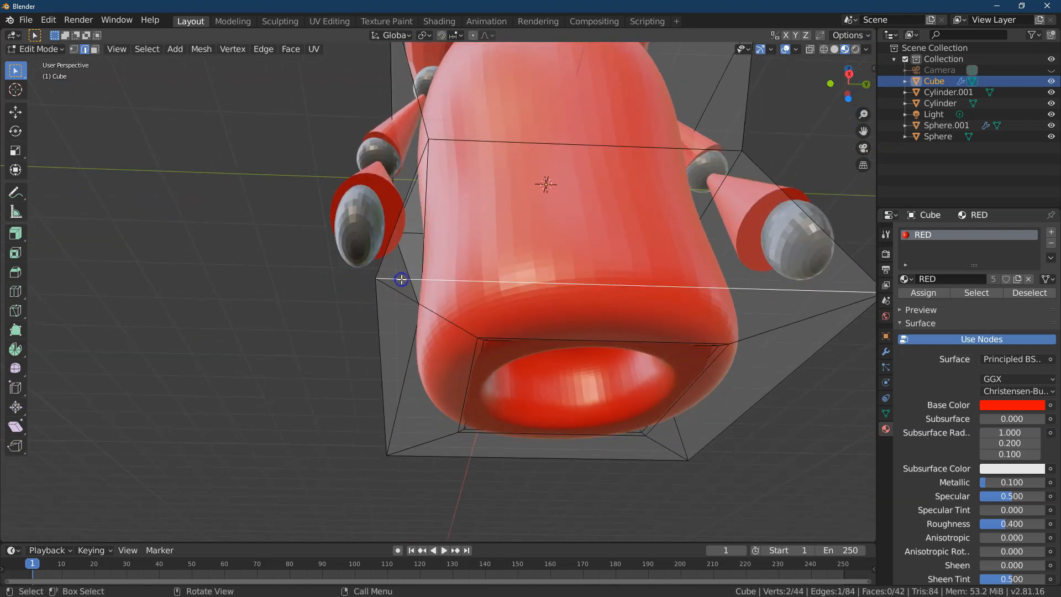
left_click(144, 49)
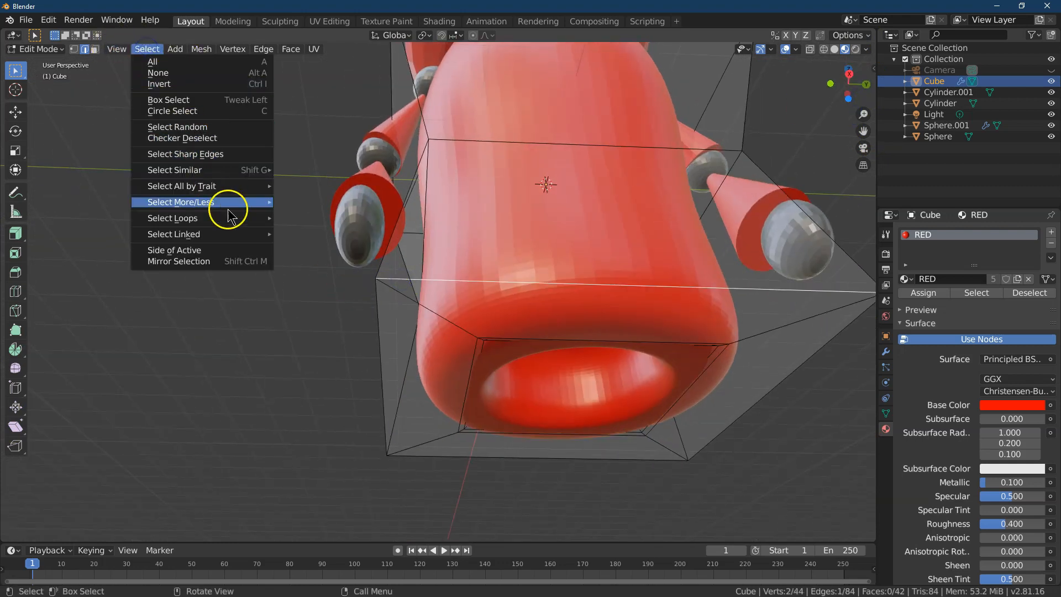
mouse_move(227, 223)
left_click(309, 218)
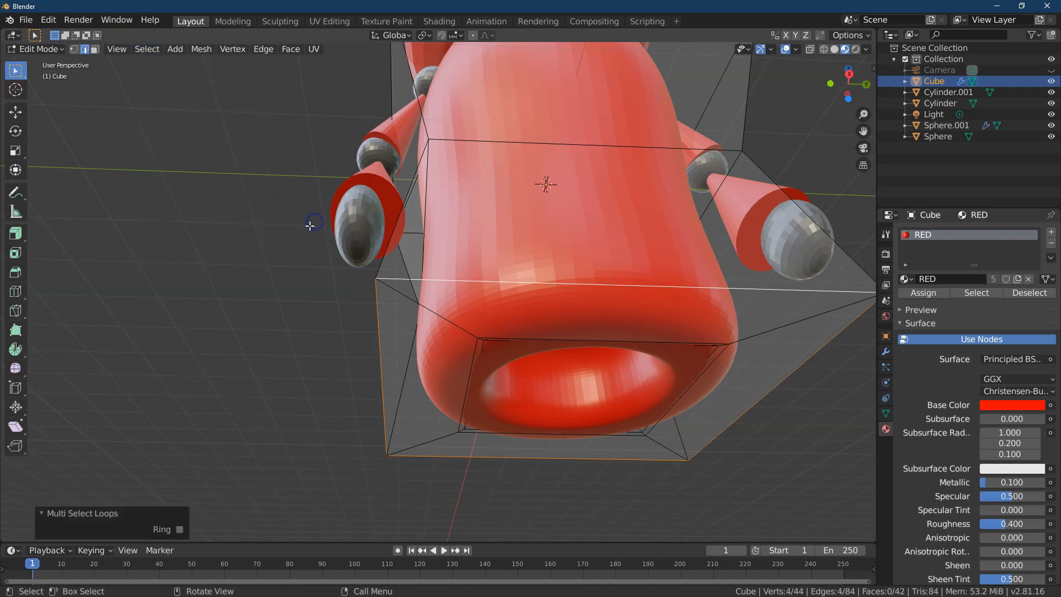
left_click(263, 49)
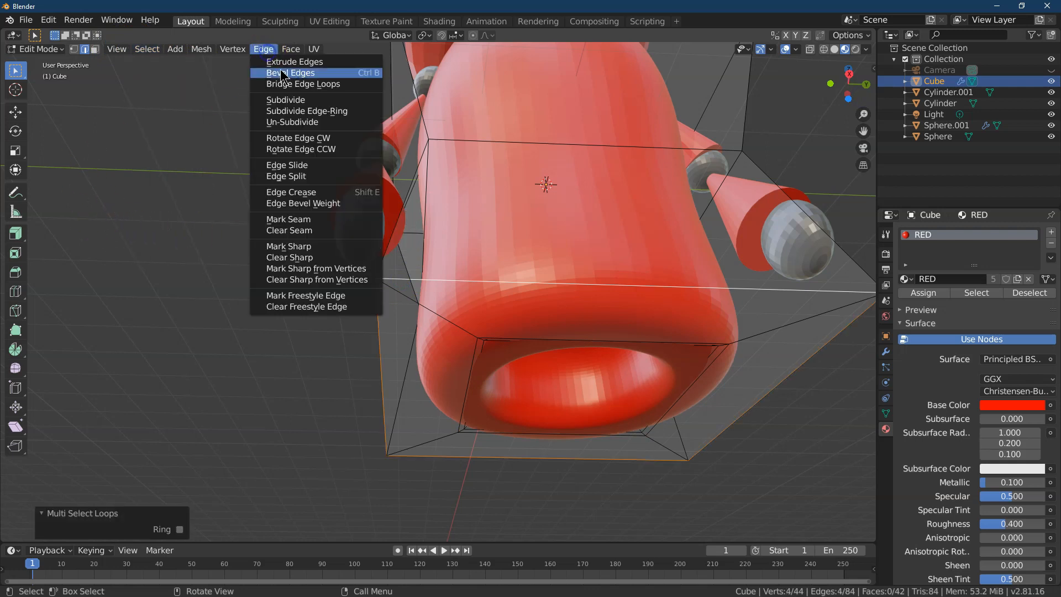
left_click(282, 73)
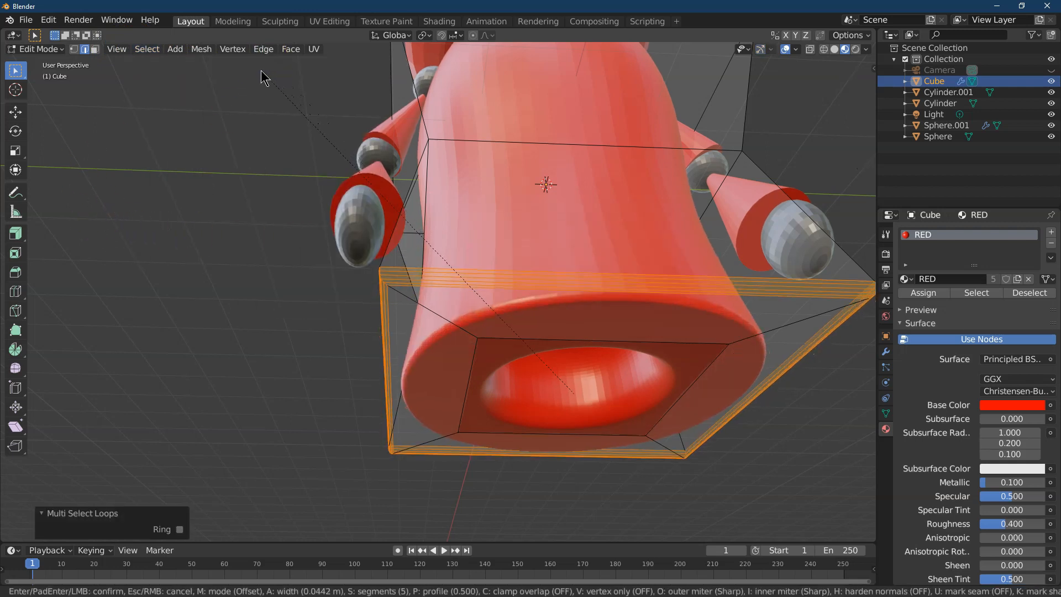
left_click(260, 74)
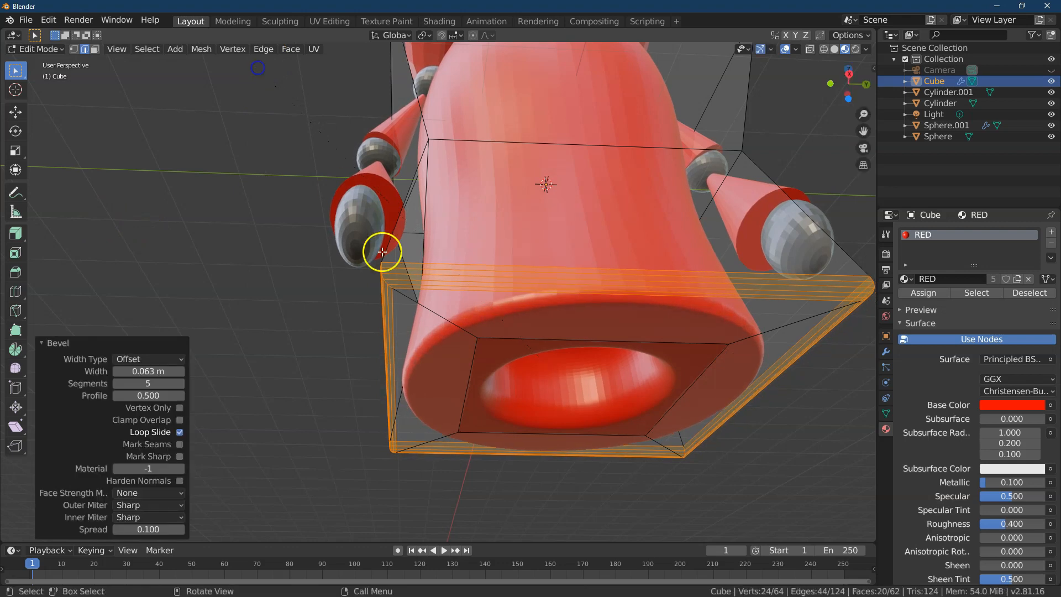
- Set the bevel on the body's outer base edges to 6 segments
double_click(151, 384)
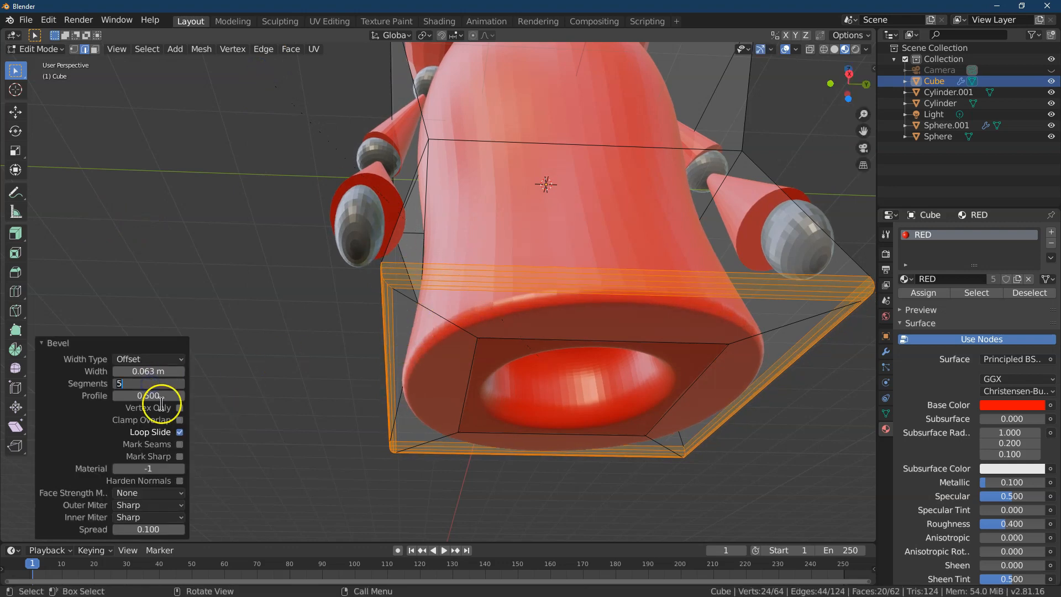
key("Return")
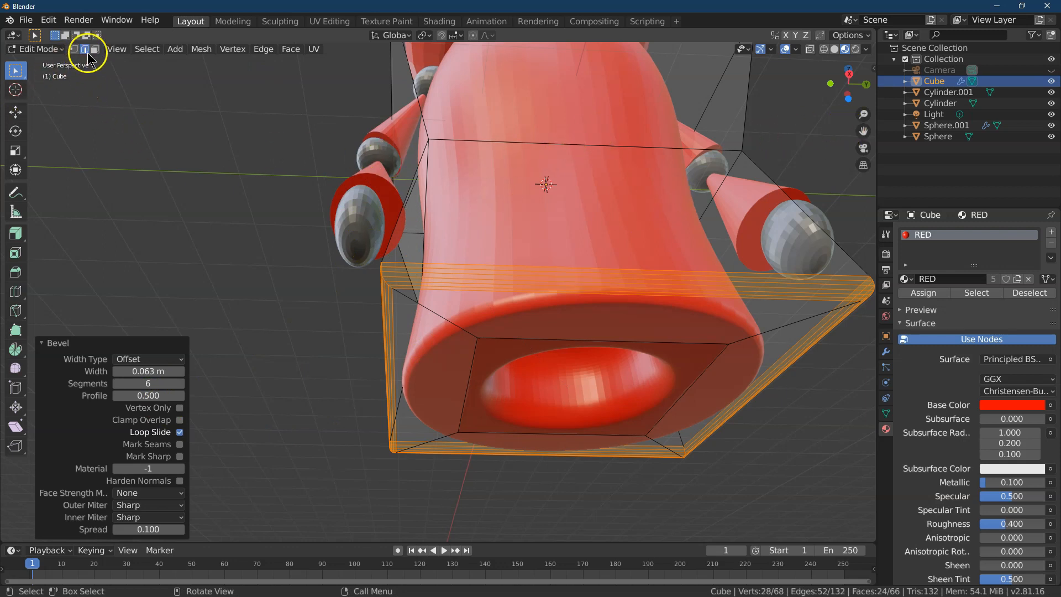
- Select the horizontal edge loop around the lower part of the body and scale it down to about 0.918
left_click(508, 143)
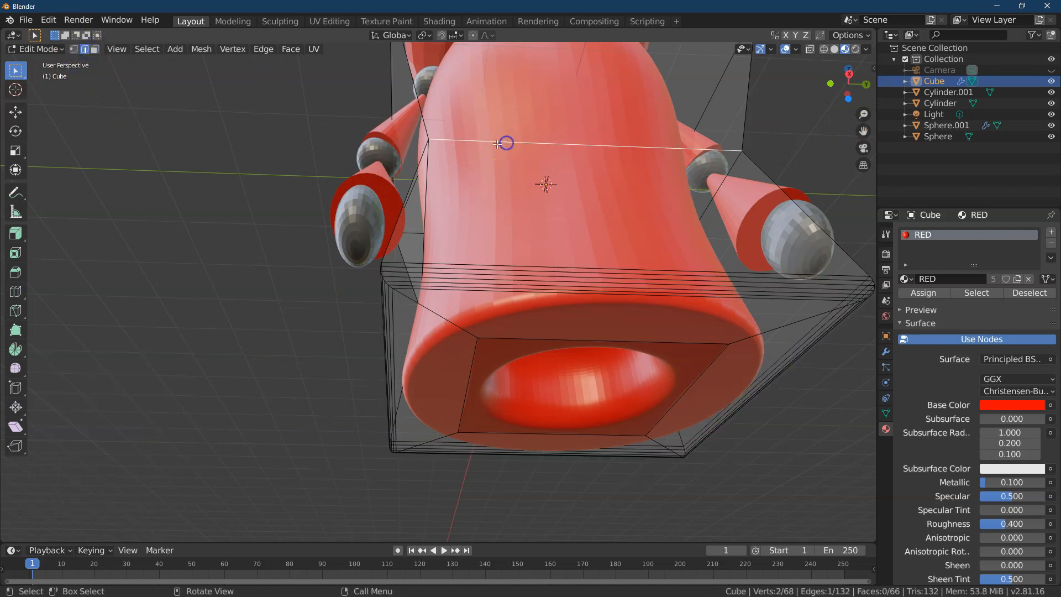
left_click(147, 49)
mouse_move(189, 217)
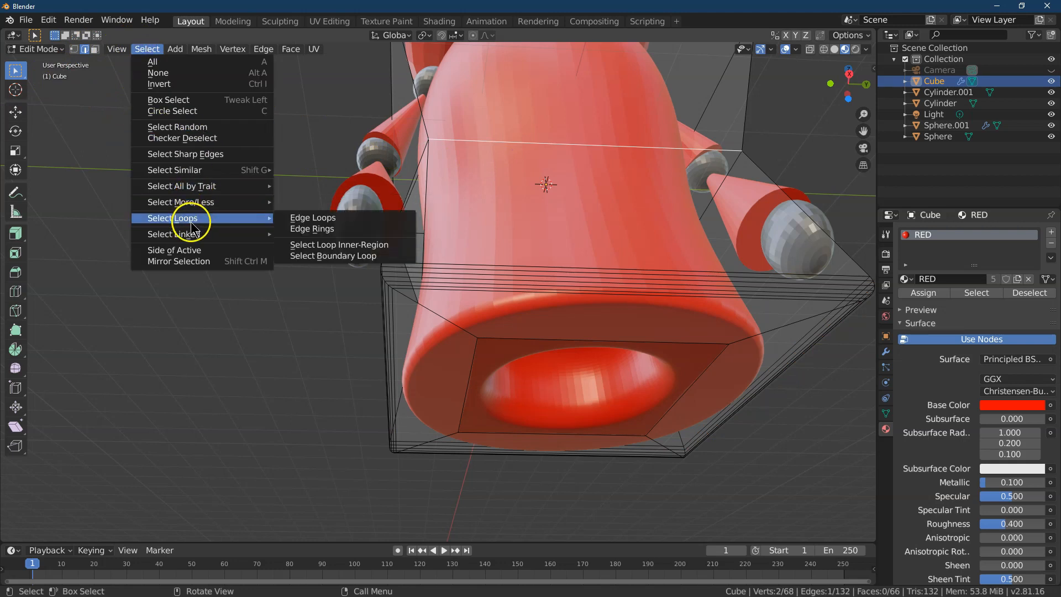
left_click(313, 220)
left_click(16, 151)
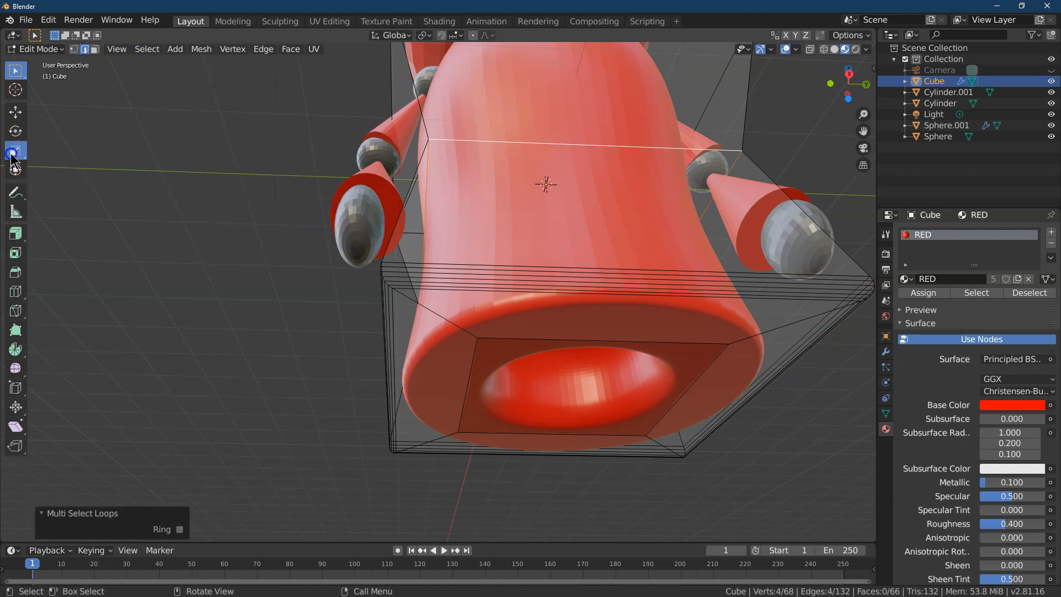
left_click_drag(592, 209, 584, 216)
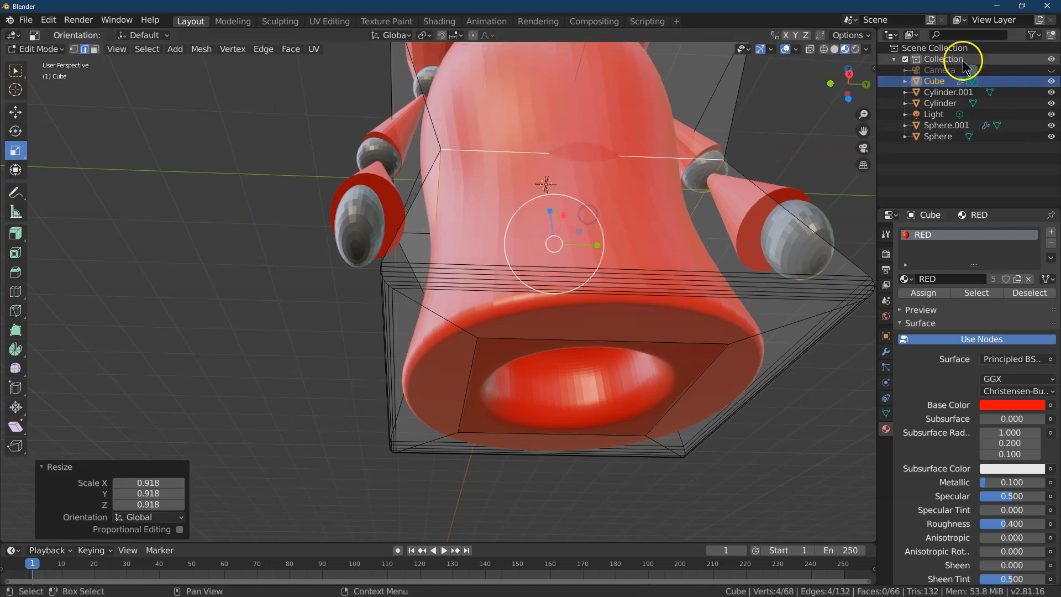
- Set the lower edge loop's scale factor to 0.96 on X, Y and Z
left_click(865, 84)
left_click_drag(862, 109, 863, 166)
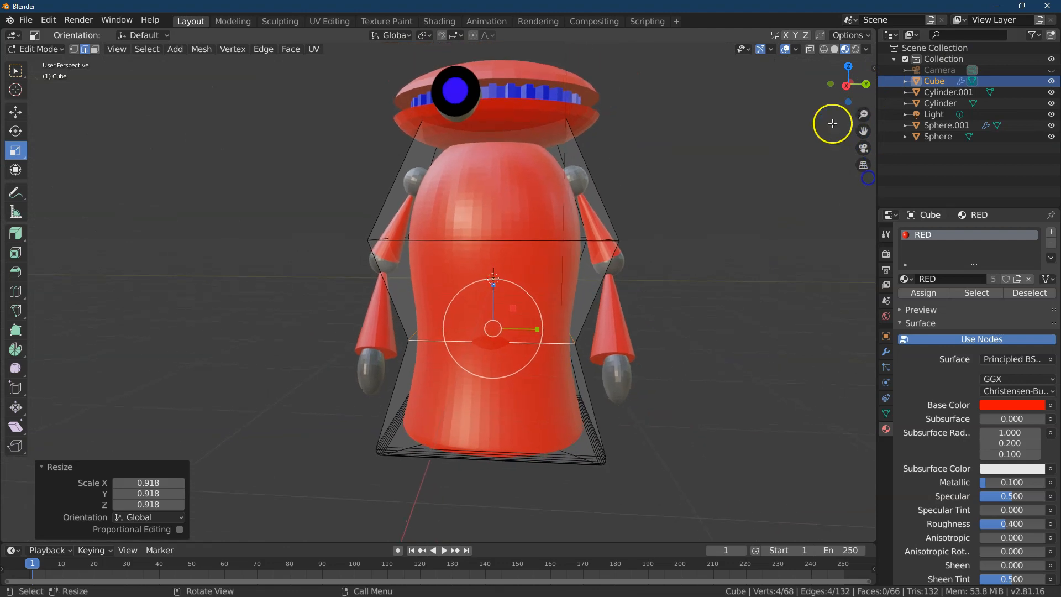
left_click(147, 482)
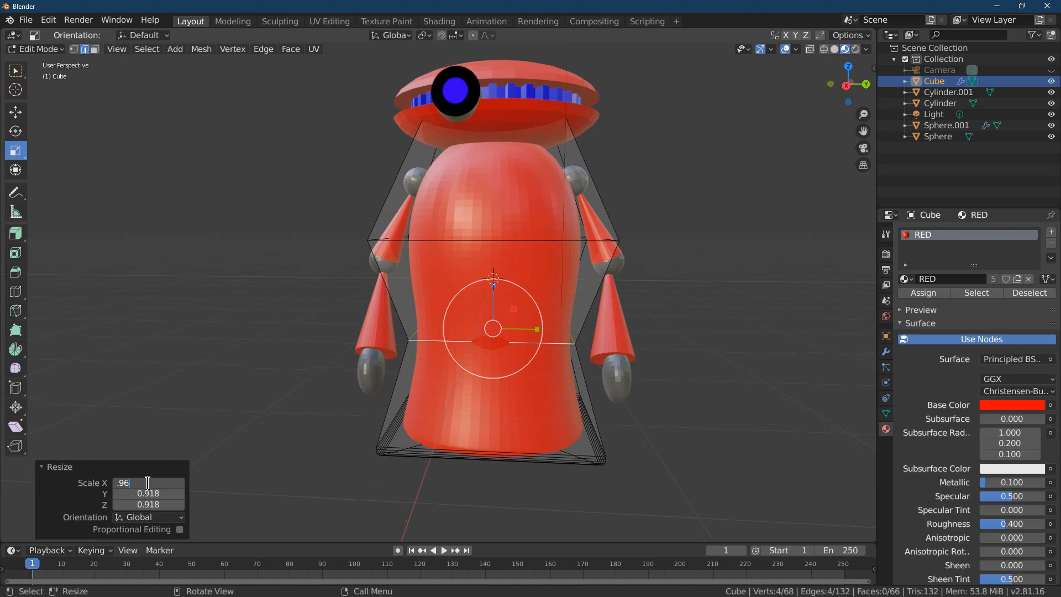
key("Tab")
type(".96")
key("Tab")
type(".96")
key("Return")
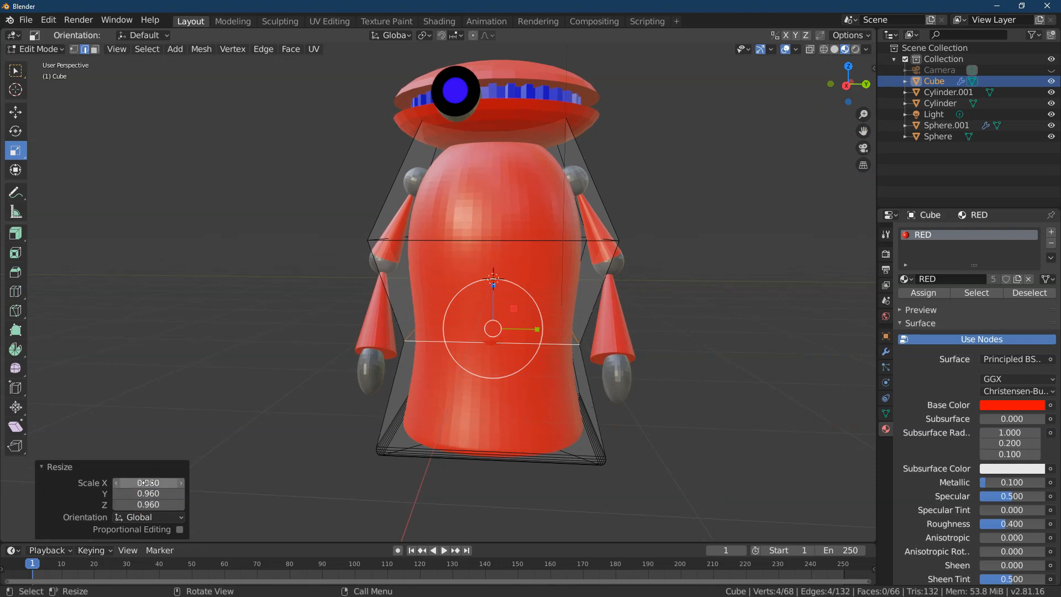
- Move the lower edge loop down along Z by -0.6 m
left_click(15, 113)
left_click_drag(492, 289, 487, 323)
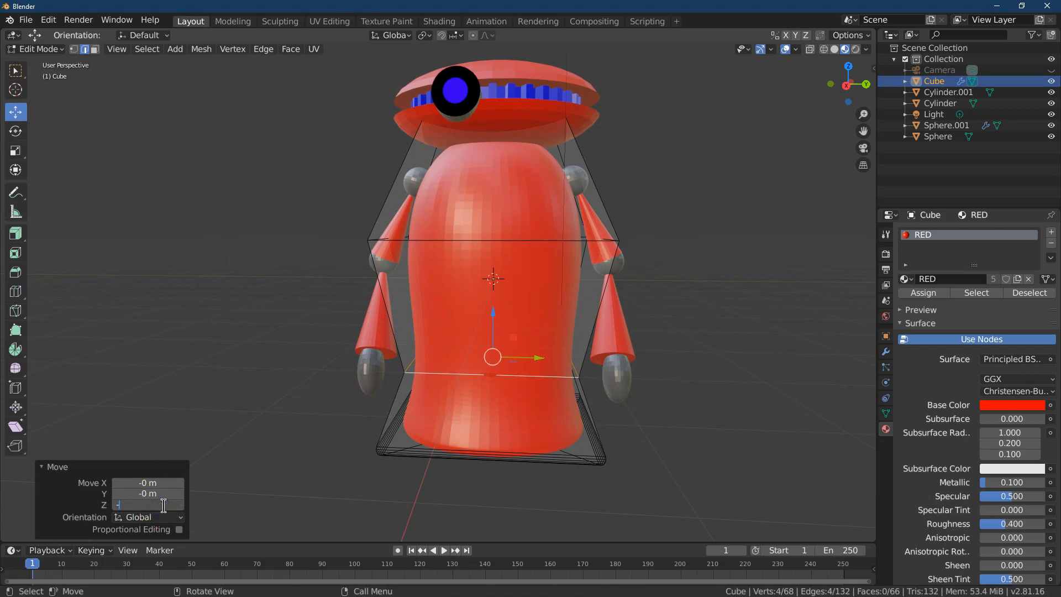
left_click(164, 506)
type("-.6")
key("Return")
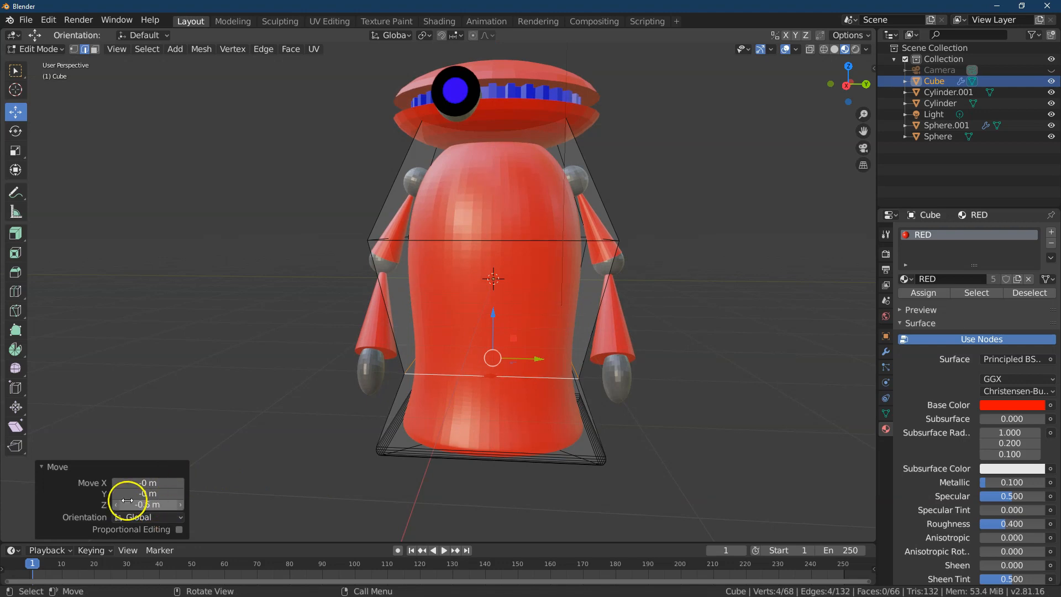
- Scale the lowered edge loop uniformly to about 0.811 to pinch the body above its base
left_click(16, 150)
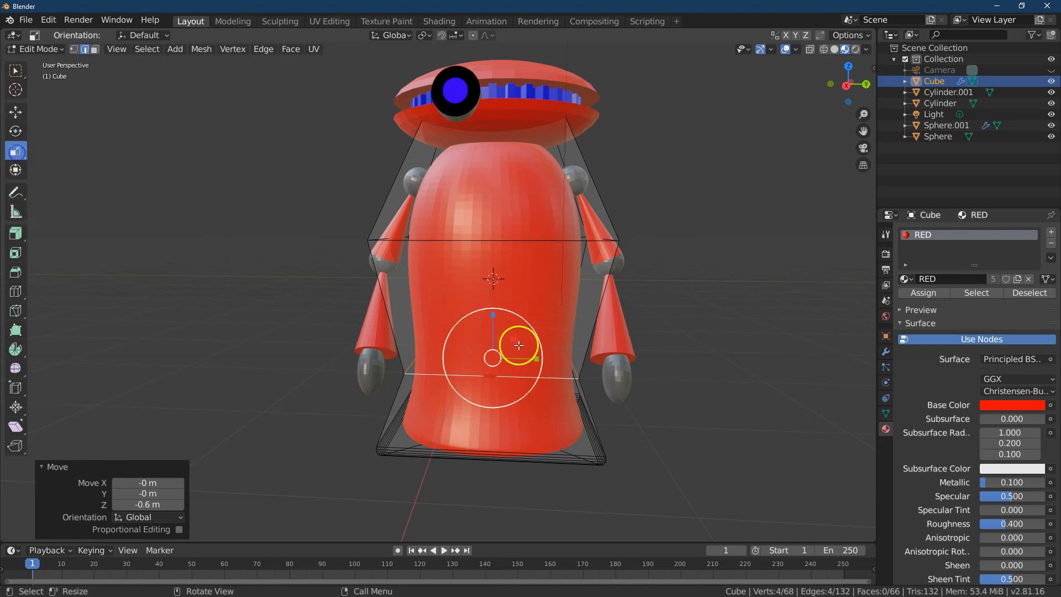
left_click_drag(533, 332, 529, 341)
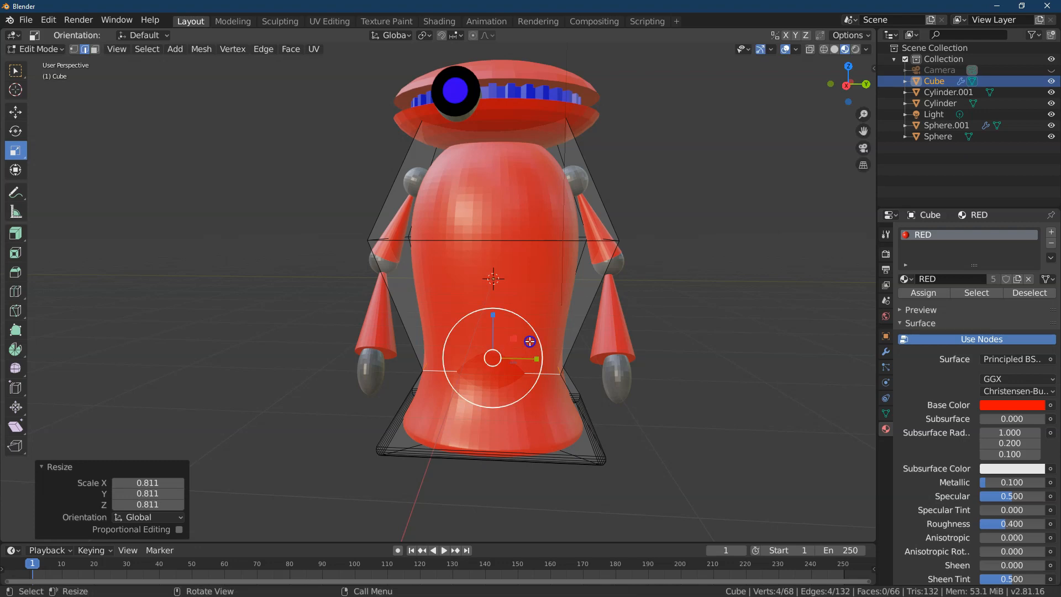
left_click(634, 493)
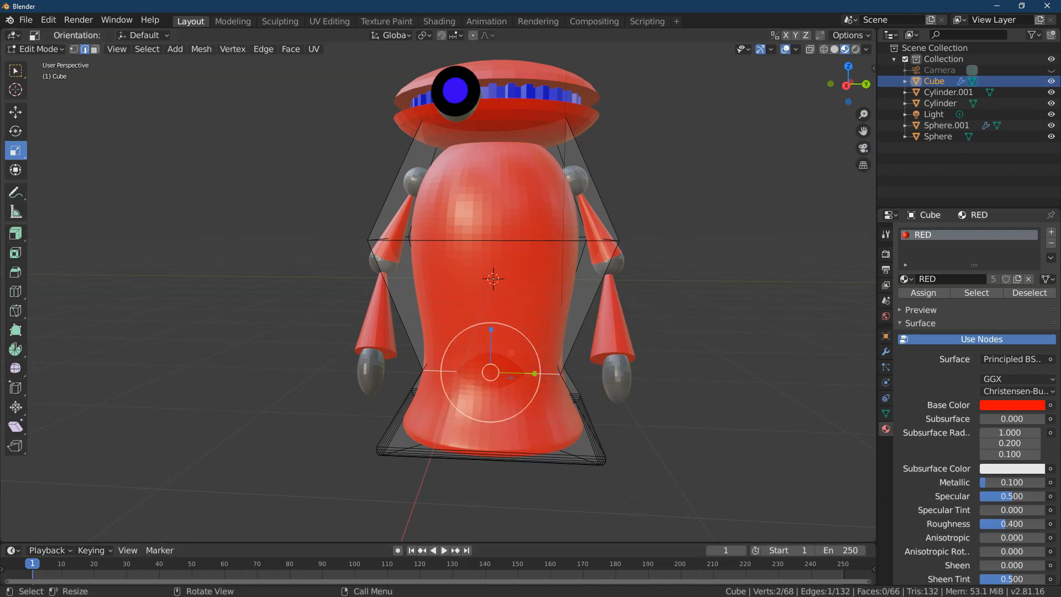
- Box-select all the base faces below the pinched edge loop from the right view, using X-ray, Solid shading and face selection
left_click(15, 70)
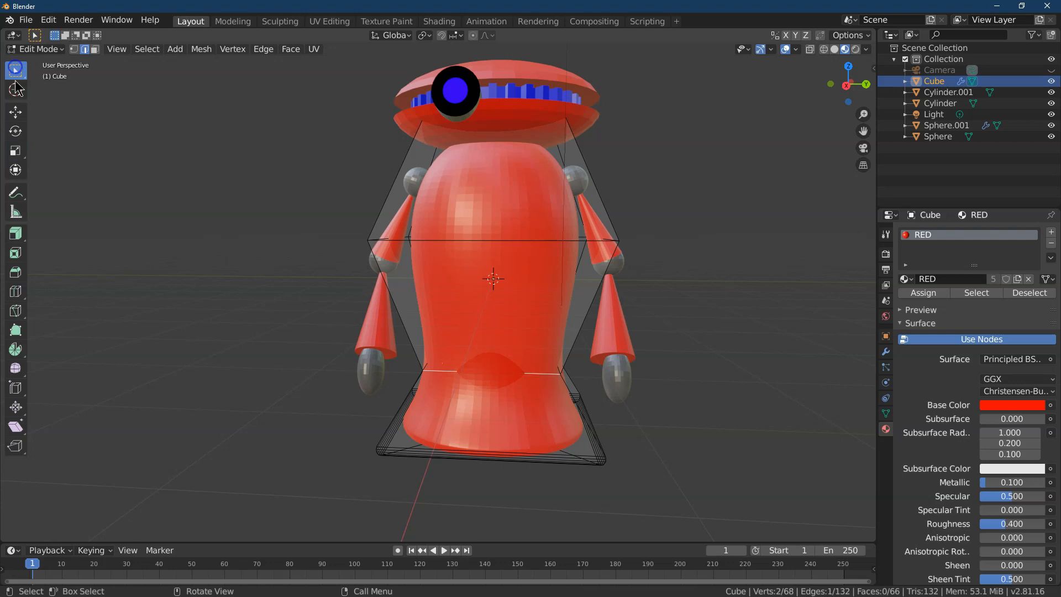
left_click(847, 86)
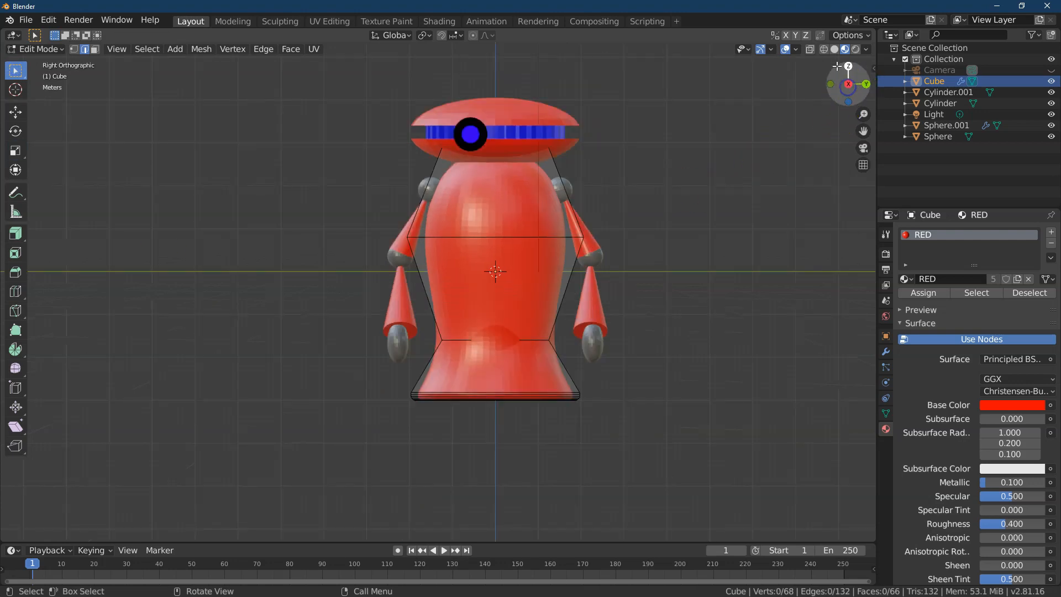
left_click(810, 48)
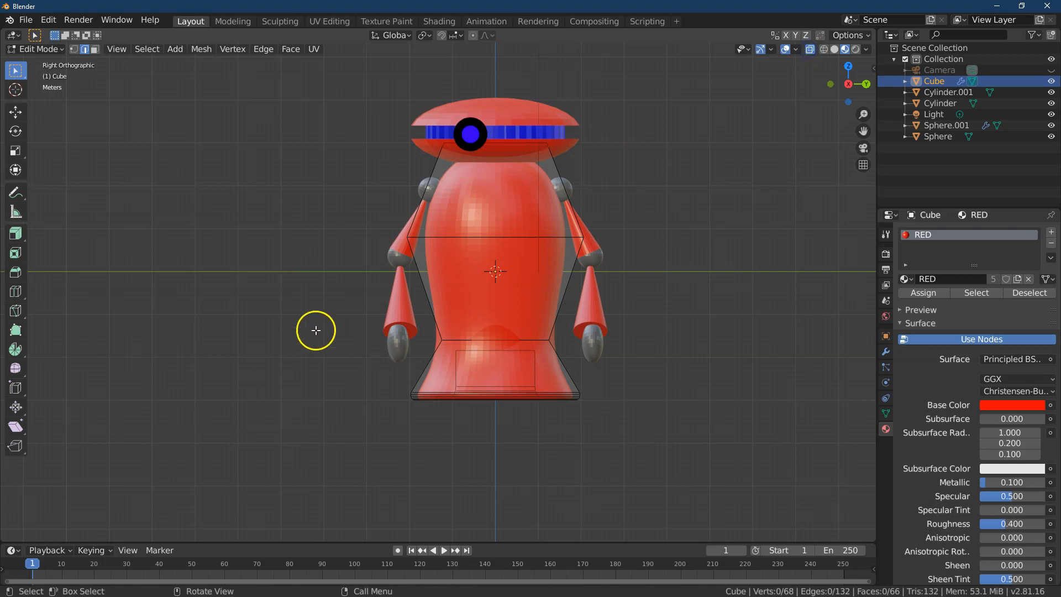
left_click_drag(645, 446, 432, 364)
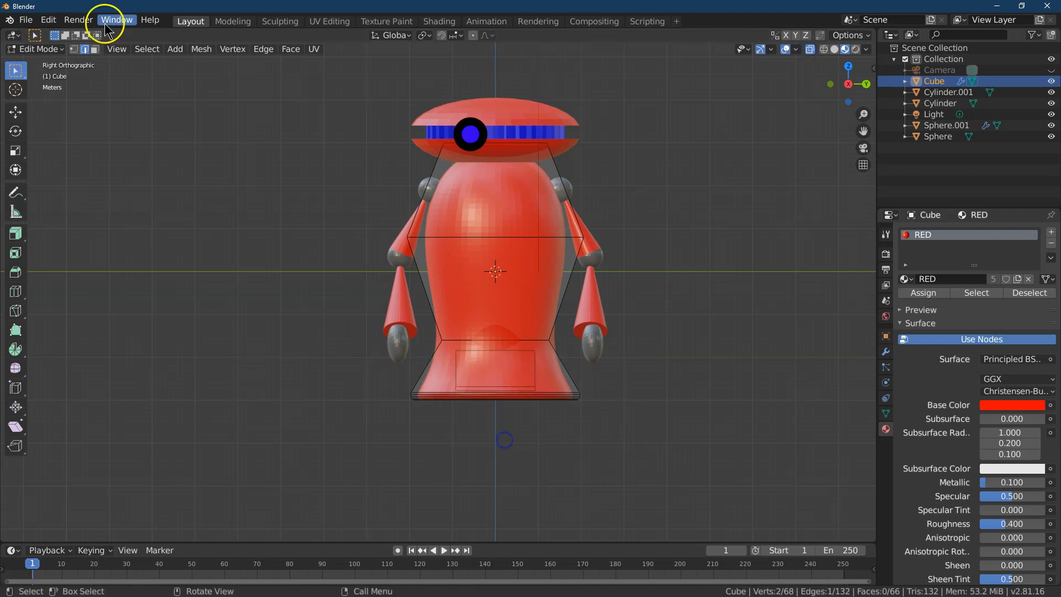
left_click(832, 50)
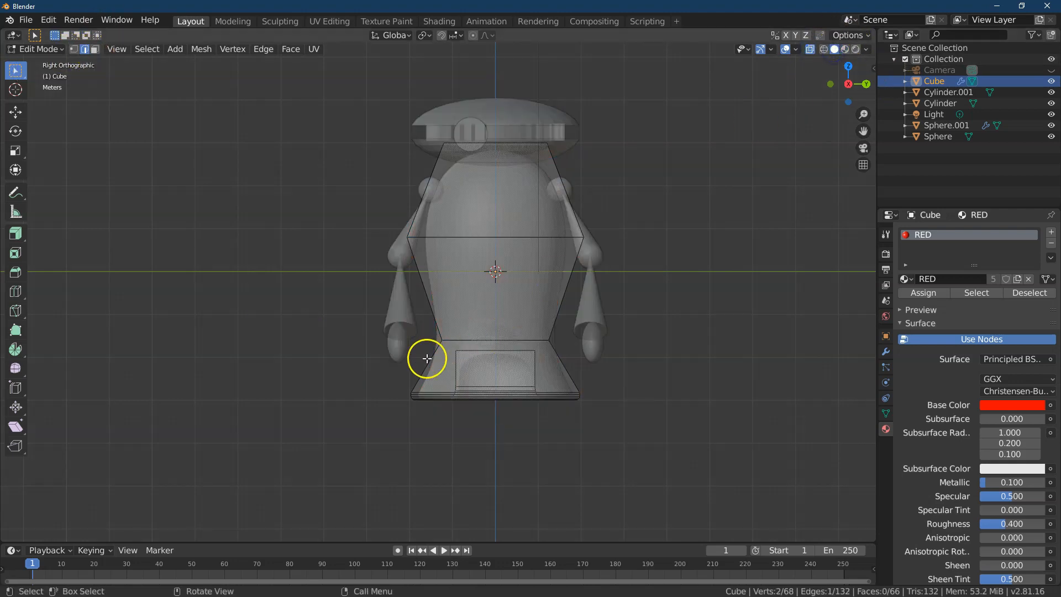
left_click_drag(422, 352, 401, 359)
left_click(95, 50)
left_click_drag(869, 87, 774, 98)
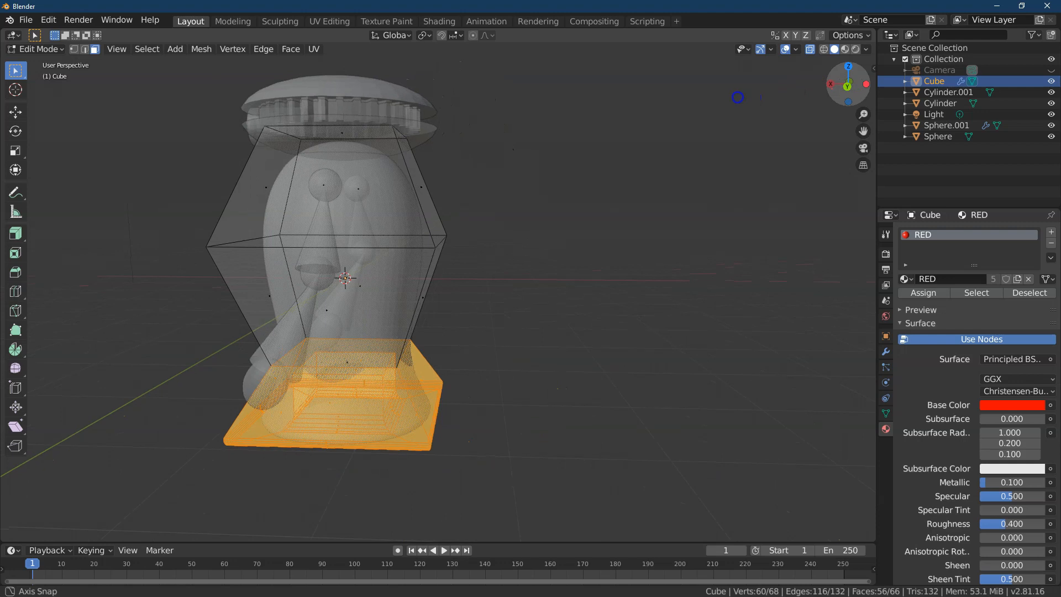
- Add a second material slot to the body, choose the joint material, and assign it to the selected base faces
left_click(907, 281)
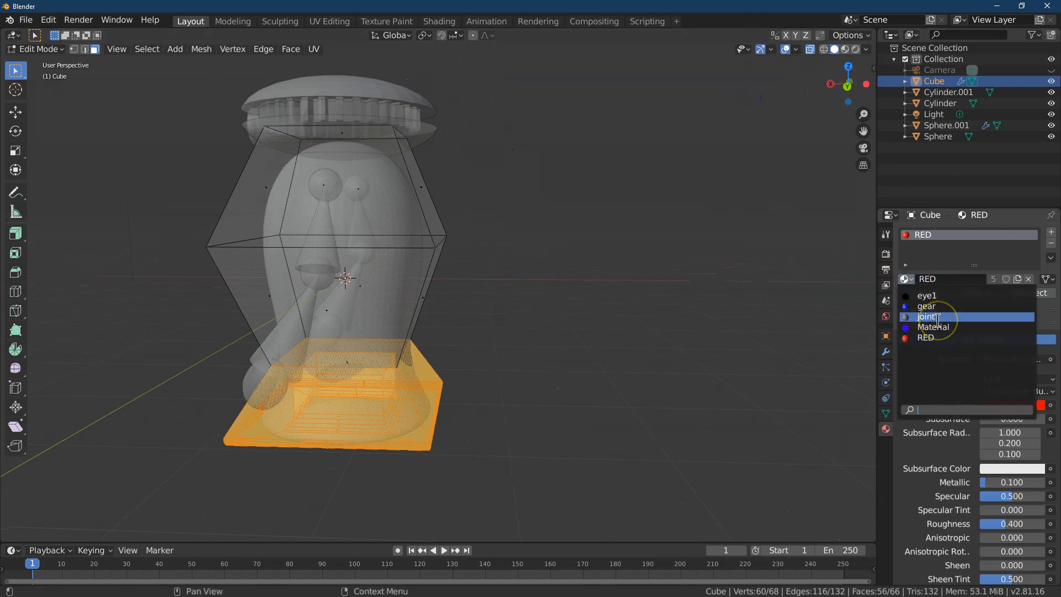
left_click(1050, 244)
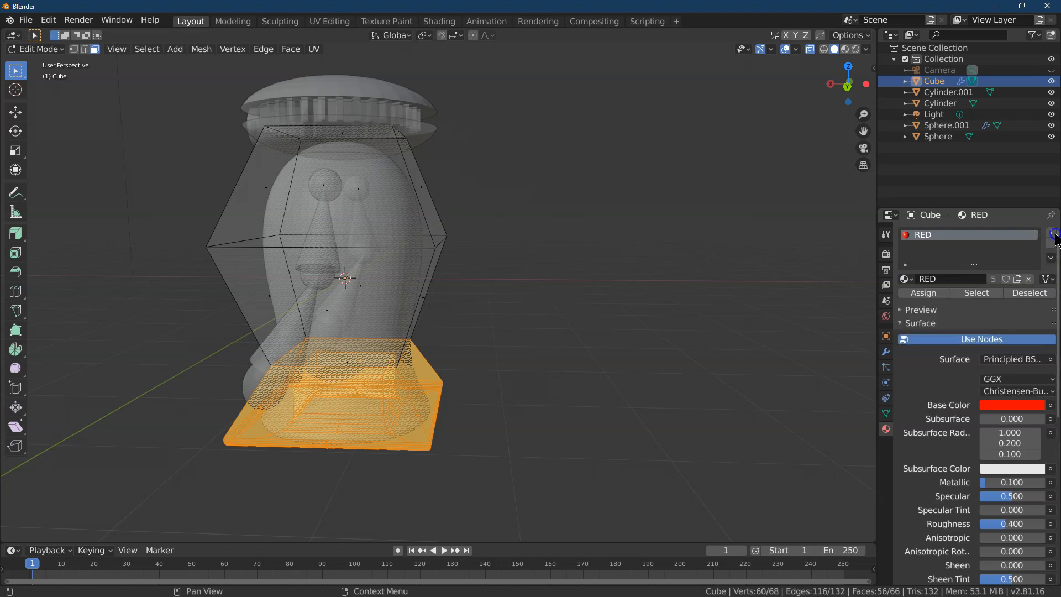
left_click(1051, 232)
left_click(906, 301)
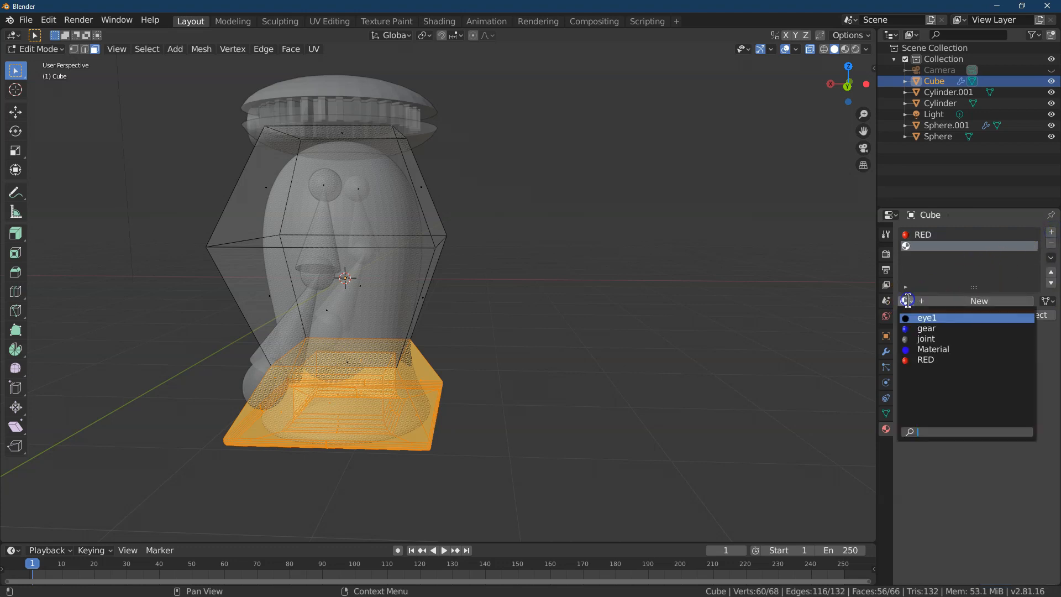
left_click(931, 338)
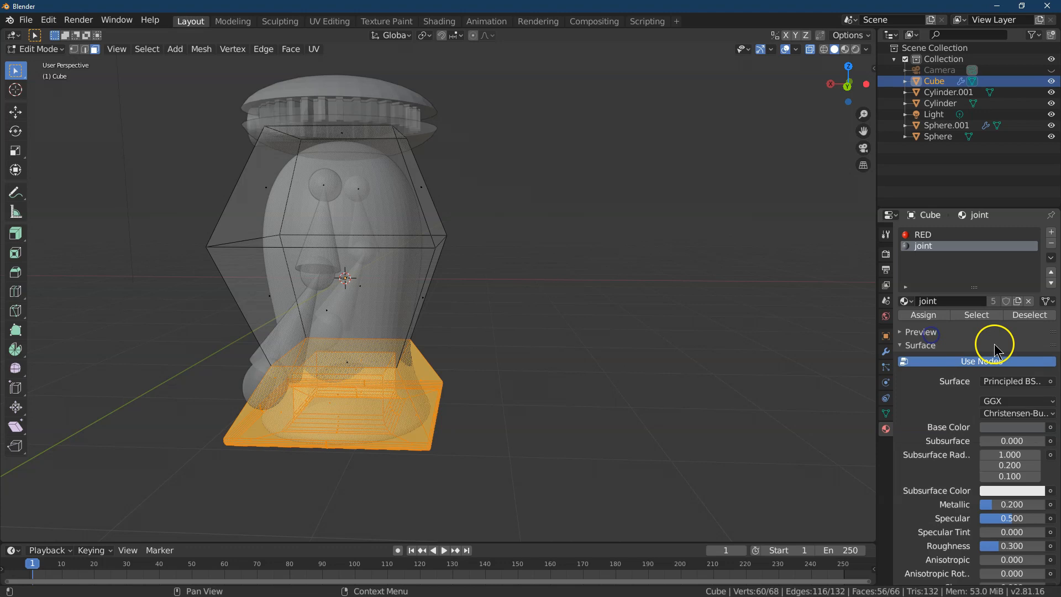
left_click(924, 314)
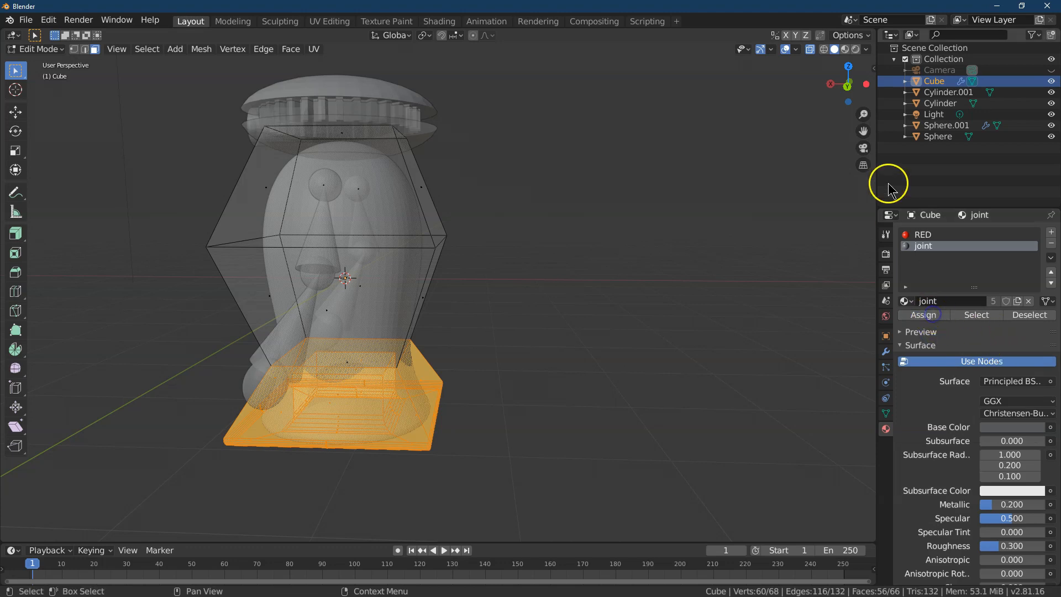
- Return the viewport to Material Preview shading with X-ray off and deselect the base faces
left_click_drag(844, 88, 845, 82)
left_click(845, 49)
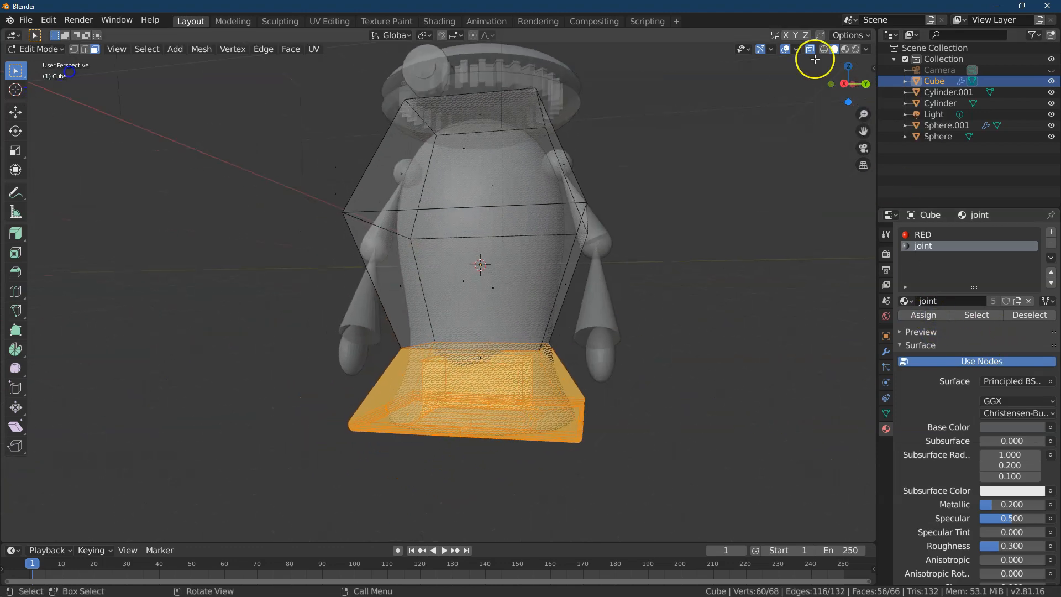
left_click(629, 389)
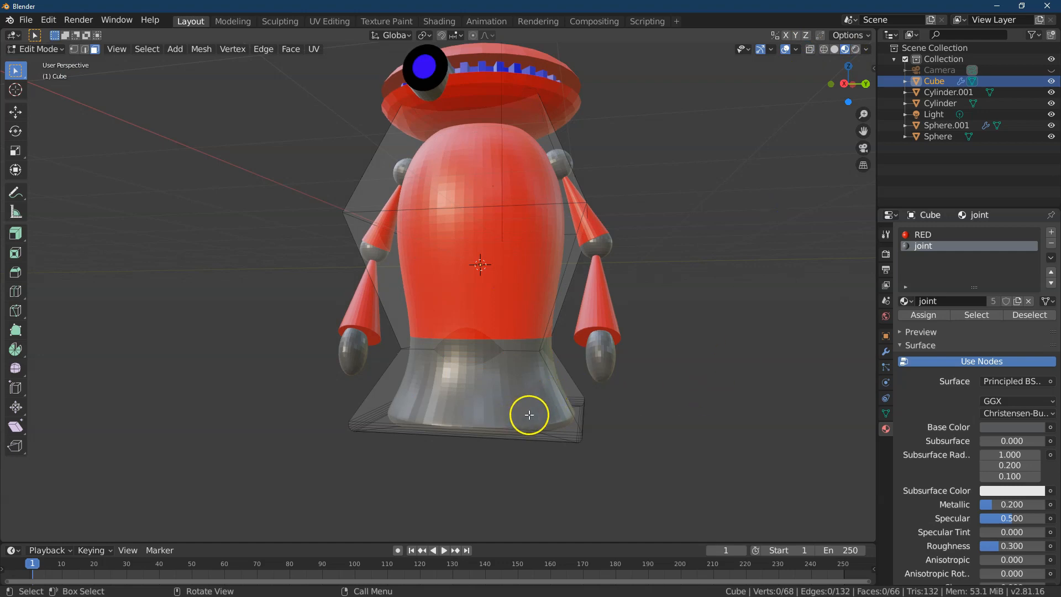
left_click_drag(853, 88, 841, 102)
left_click_drag(39, 474, 39, 477)
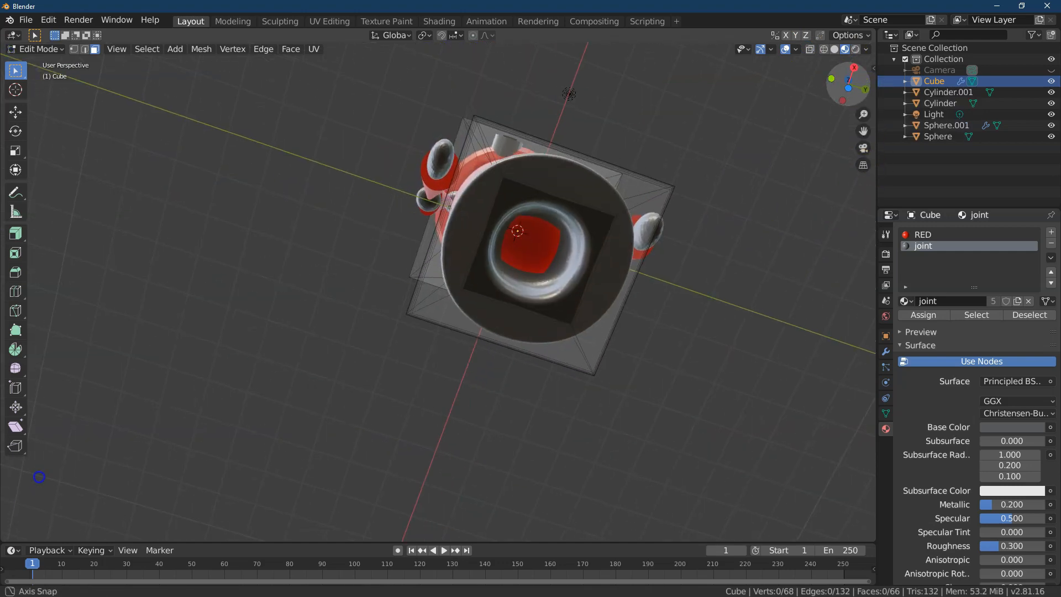
left_click(45, 48)
key("c")
left_click(552, 253)
left_click(597, 222)
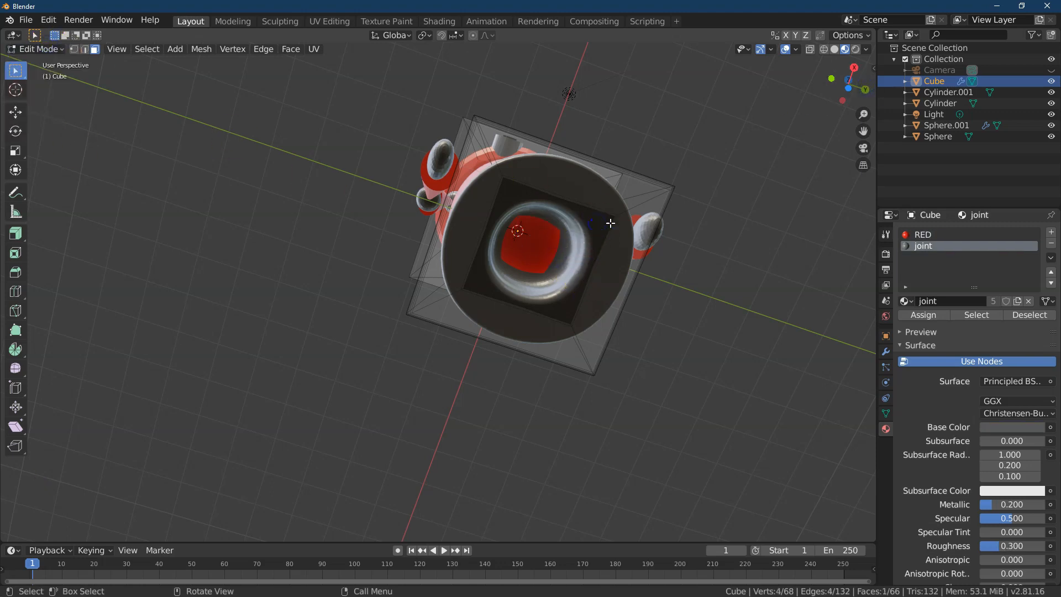
left_click_drag(852, 78, 46, 466)
left_click(400, 135)
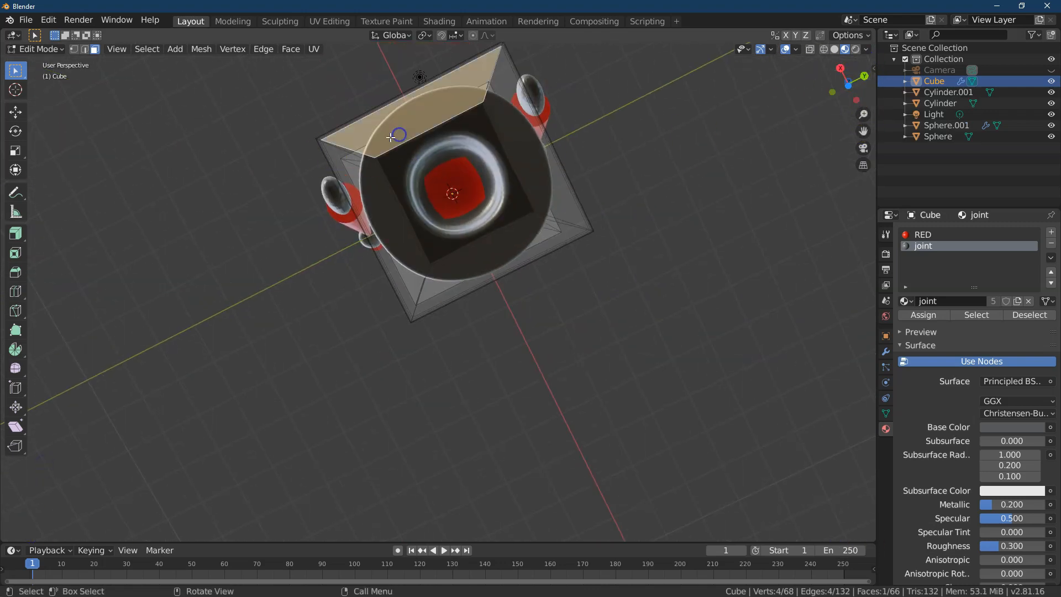
- Box-select the faces surrounding the opening on the body's underside from the bottom orthographic view
left_click(844, 86)
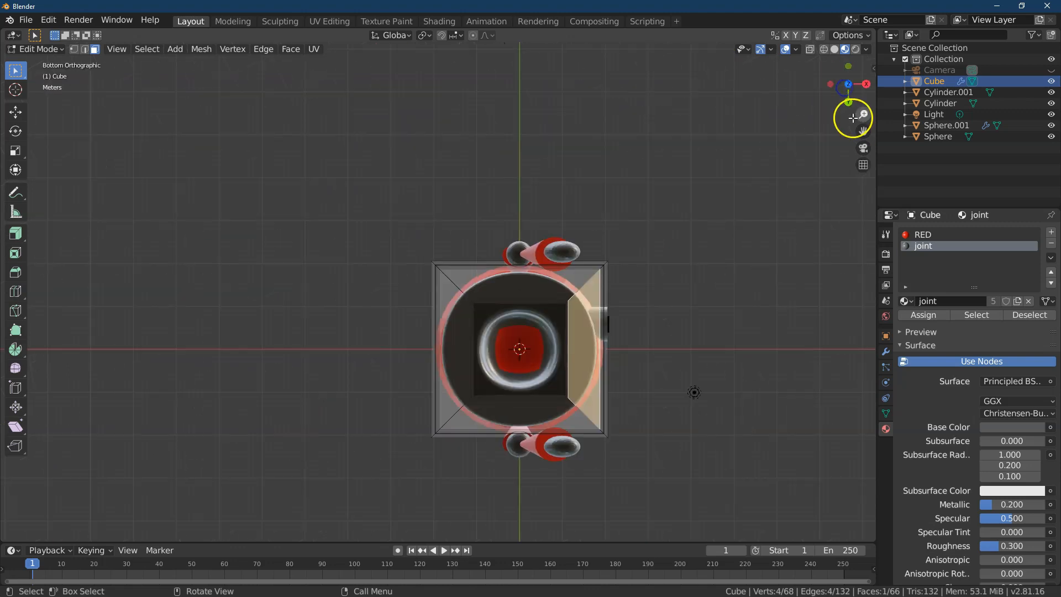
left_click(668, 313)
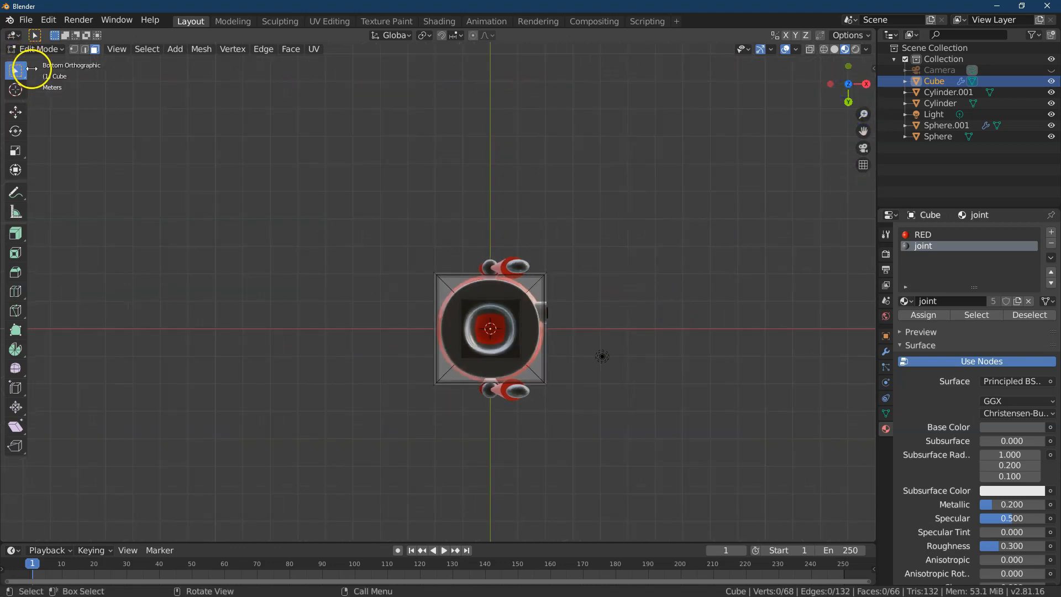
left_click_drag(453, 295, 523, 368)
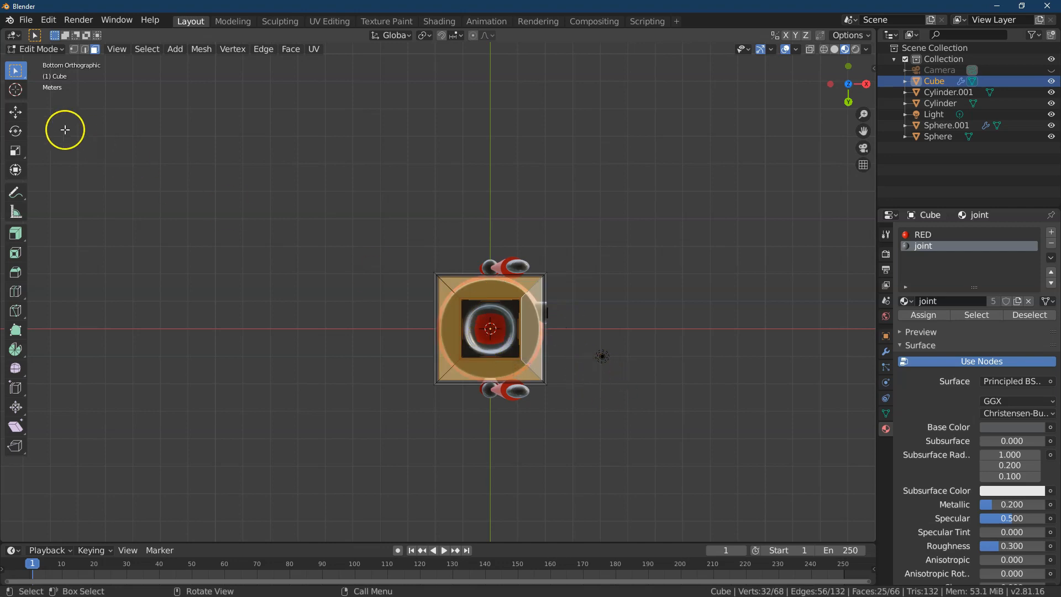
- Add a third material slot with the gear material, assign it to the selected underside faces, and clear the selection
left_click(1052, 232)
left_click(906, 301)
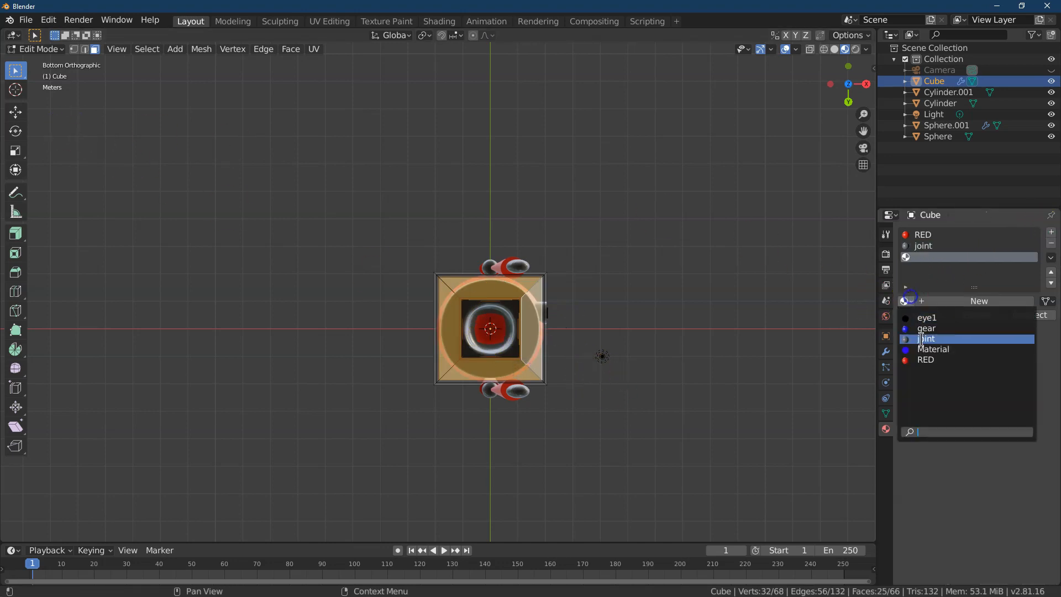
left_click(926, 331)
left_click(924, 316)
key("alt+a")
middle_click_drag(708, 230, 727, 214)
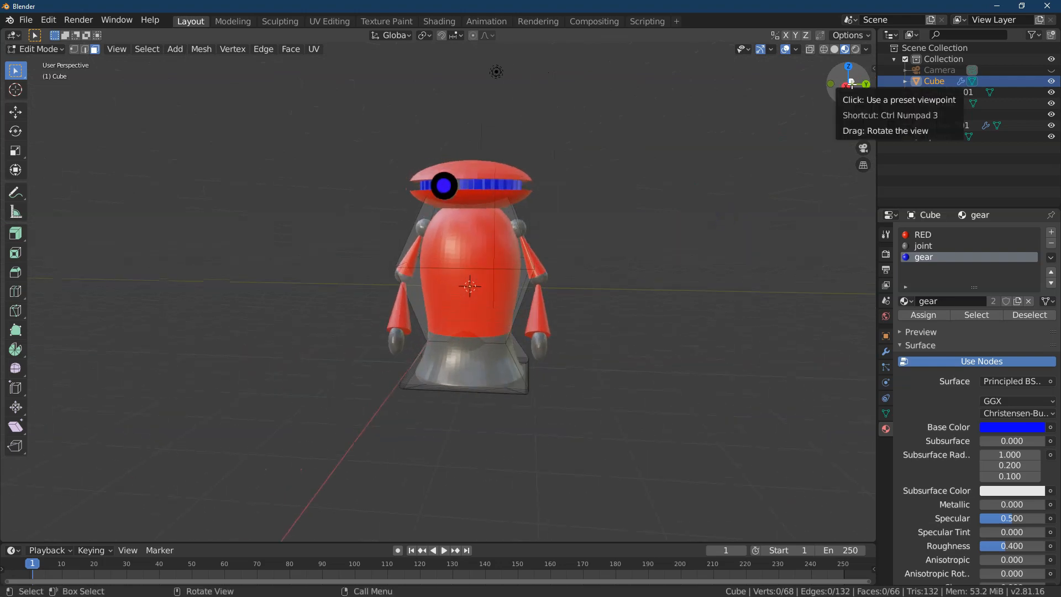